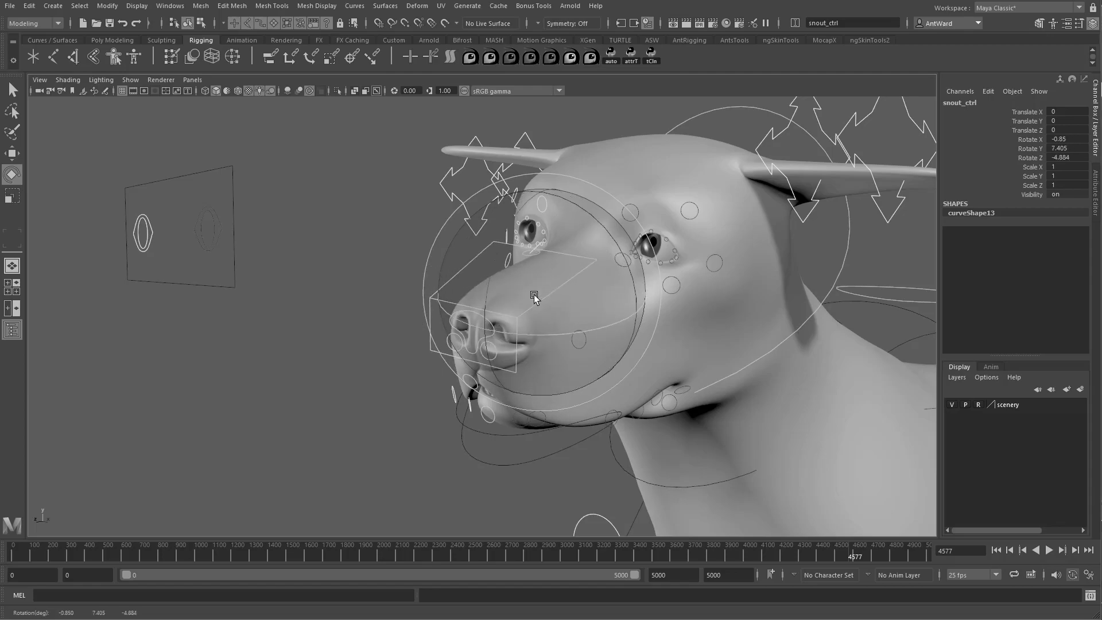
Scale the left nostril control on the dog's nose.
right_click_drag(353, 348, 380, 340, "alt")
left_click_drag(380, 340, 370, 333, "alt")
left_click(414, 311)
left_click(457, 339)
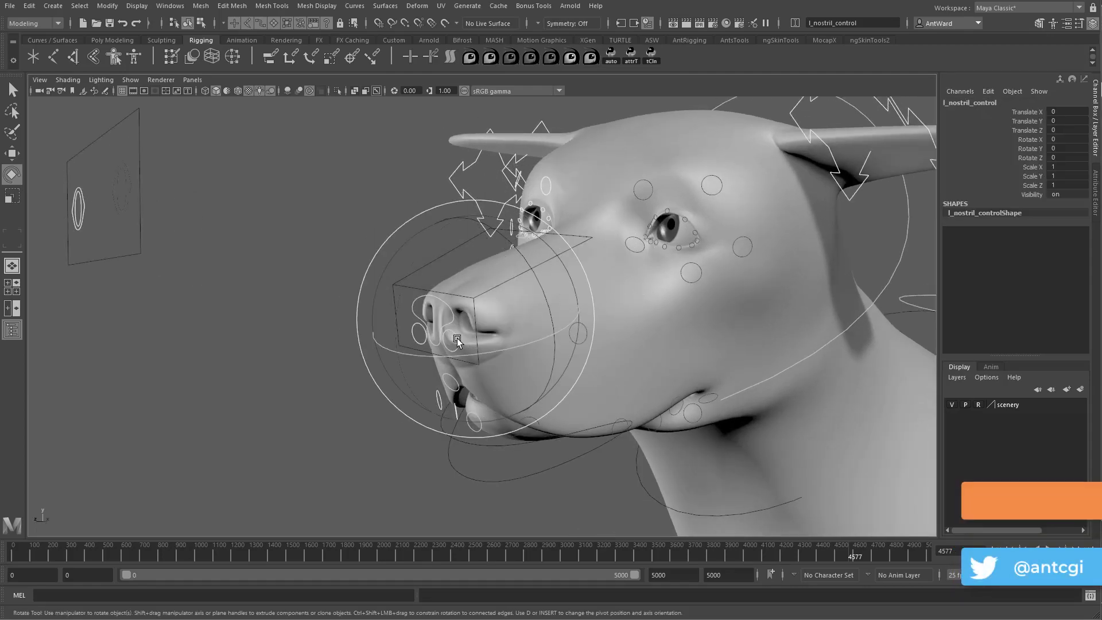
key("w")
key("r")
left_click_drag(453, 320, 597, 339)
left_click(529, 343)
Move the brow controls above the eyes to pose the dog's brows.
key("w")
left_click(645, 209)
key("w")
left_click_drag(494, 213, 440, 241, "alt")
left_click_drag(689, 213, 592, 214, "alt")
left_click_drag(544, 186, 654, 229)
left_click_drag(703, 264, 599, 253, "alt")
left_click(595, 251)
left_click_drag(599, 253, 724, 270, "alt")
left_click(712, 270)
left_click(741, 208)
left_click(742, 207)
left_click_drag(742, 206, 740, 194)
Rotate the jaw control to open the mouth and adjust its Lip Influence attribute.
left_click_drag(703, 321, 576, 356, "alt")
left_click(506, 461)
key("e")
mouse_move(595, 292)
left_mouse_down()
mouse_move(598, 340)
mouse_move(593, 312)
left_mouse_up()
left_click_drag(592, 312, 594, 322)
left_click(1018, 204)
middle_click_drag(804, 316, 766, 319)
Raise the upper lip ribbon controls on both sides of the muzzle to shape a snarl.
left_click_drag(422, 426, 449, 424, "alt")
left_click(477, 363)
key("w")
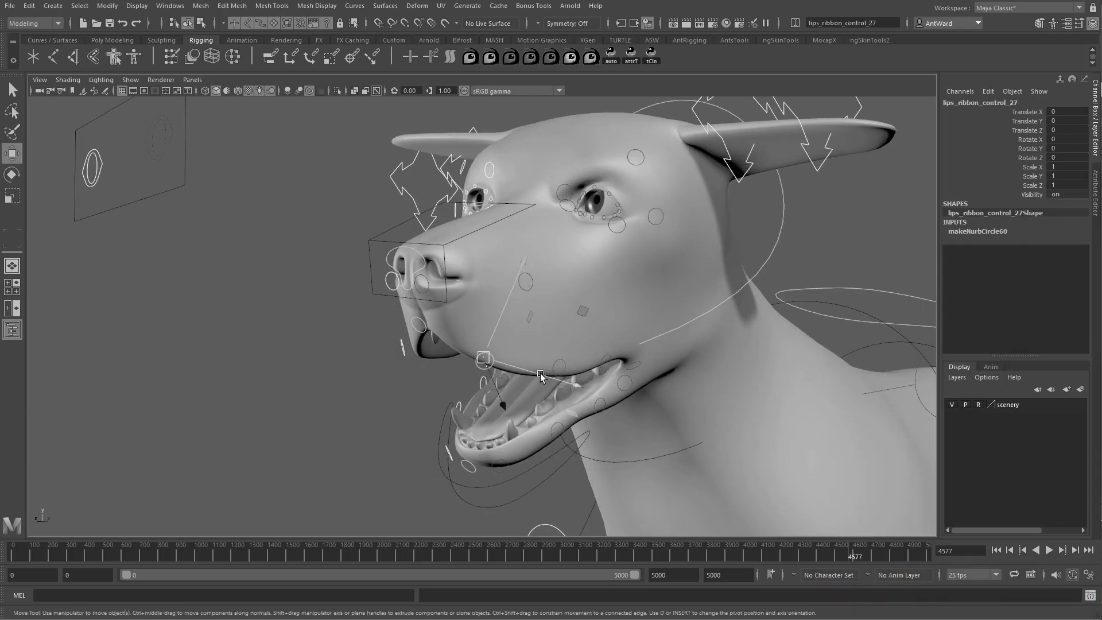
left_click_drag(608, 352, 565, 356, "alt")
left_click_drag(521, 366, 524, 297)
left_click_drag(531, 304, 648, 316, "alt")
left_click_drag(620, 312, 476, 327)
left_click_drag(470, 336, 433, 322)
left_click_drag(304, 334, 302, 322)
left_click_drag(394, 322, 608, 327)
left_click(640, 291)
left_click_drag(666, 396, 623, 412, "alt")
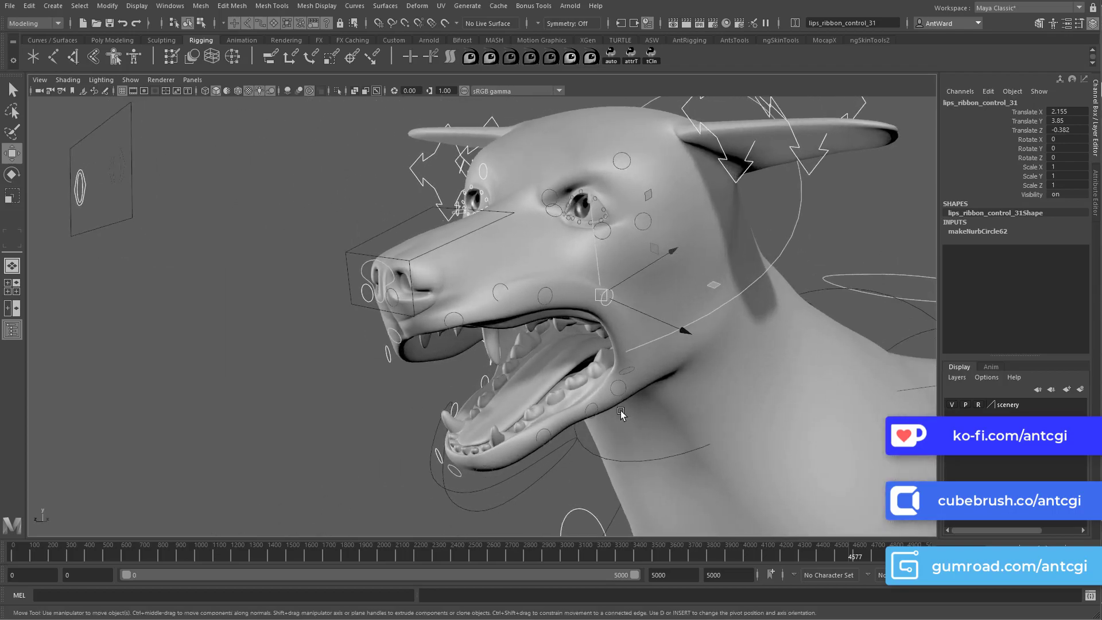
Rotate the jaw control slightly to refine the open mouth pose.
left_click(521, 470)
key("e")
mouse_move(574, 334)
left_mouse_down()
mouse_move(572, 319)
mouse_move(554, 324)
mouse_move(569, 339)
left_mouse_up()
mouse_move(630, 359)
left_mouse_down("alt")
mouse_move(647, 367)
mouse_move(584, 353)
mouse_move(632, 356)
mouse_move(622, 352)
left_mouse_up("alt")
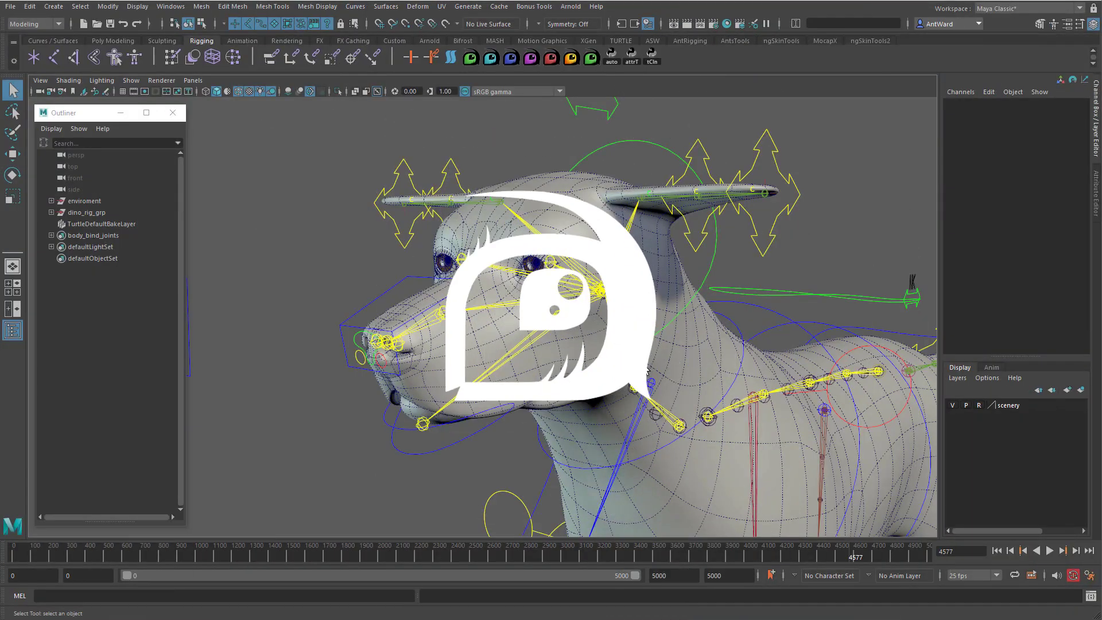
Inspect the jaw_base and snout joints in the head skeleton.
left_click_drag(664, 322, 552, 420, "alt")
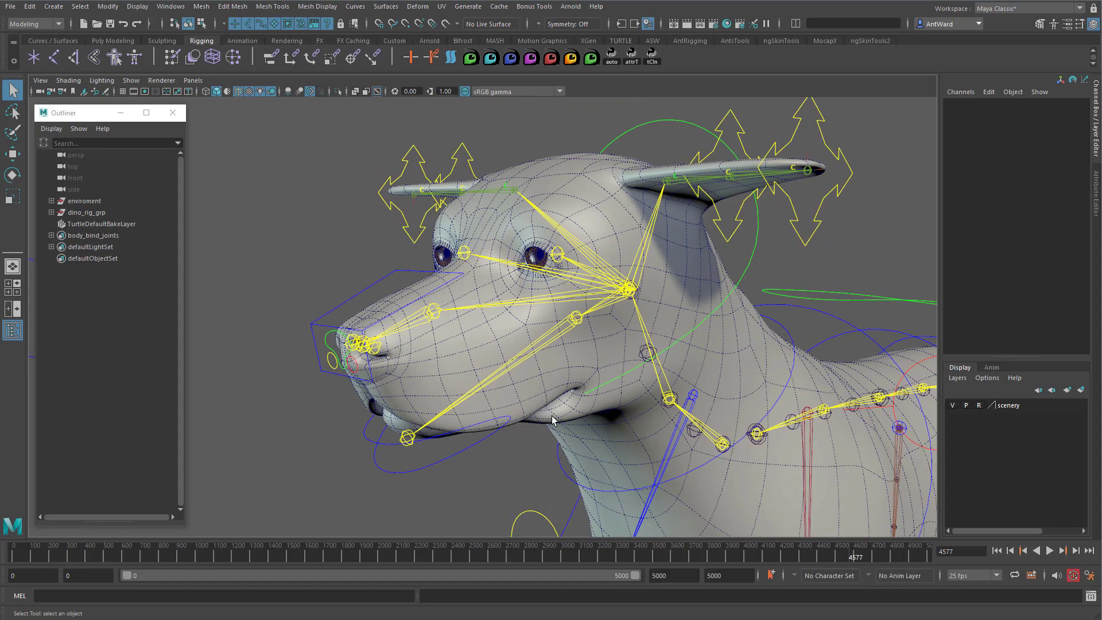
left_click(546, 339)
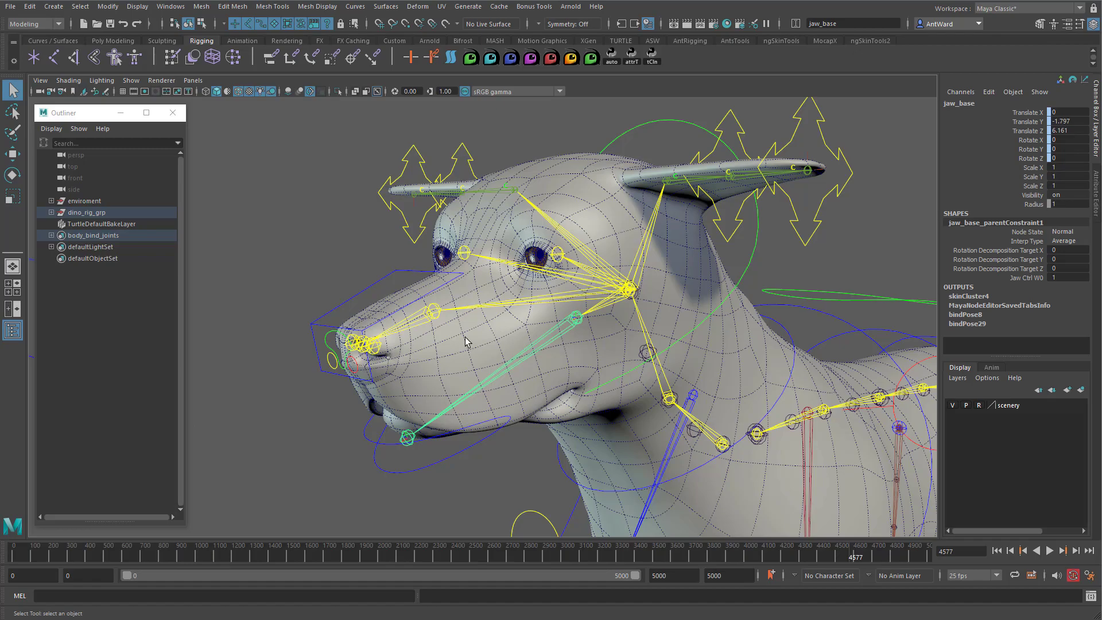
left_click(435, 314)
right_click_drag(249, 339, 568, 333, "alt")
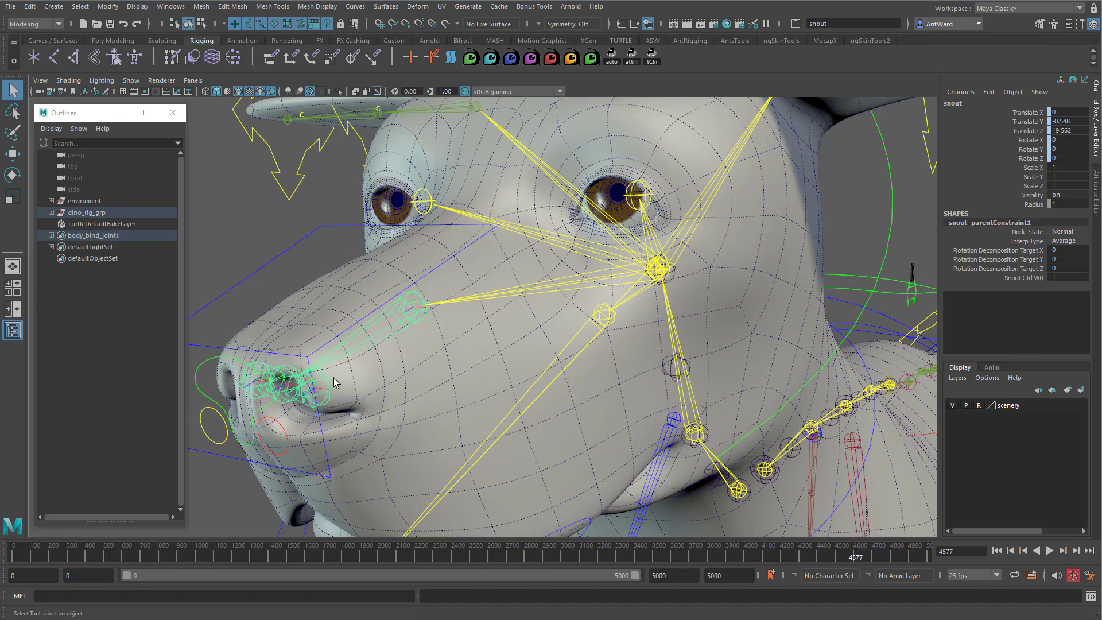
right_click_drag(708, 371, 483, 339, "alt")
left_click_drag(482, 339, 459, 361, "alt")
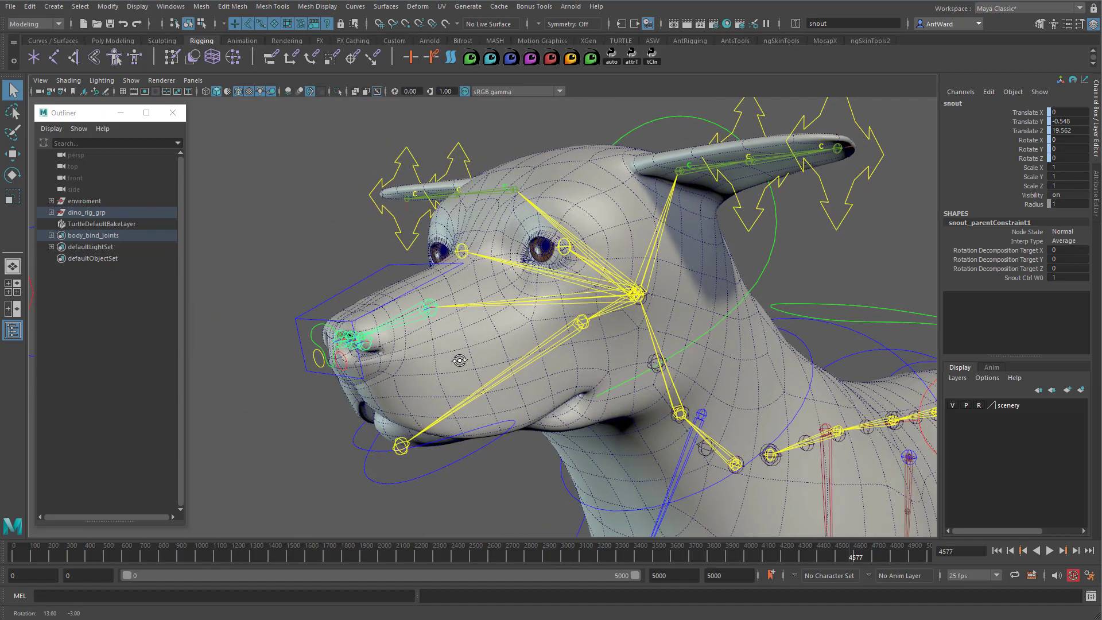
Test the jaw control by rotating it, and undo the rotation.
left_click(363, 452)
key("e")
left_click_drag(508, 338, 517, 364)
key("ctrl+z")
key("ctrl+z")
Reveal jaw_ctrl in the Outliner and expand face_control_grp down to the nostril controls.
right_click(85, 325)
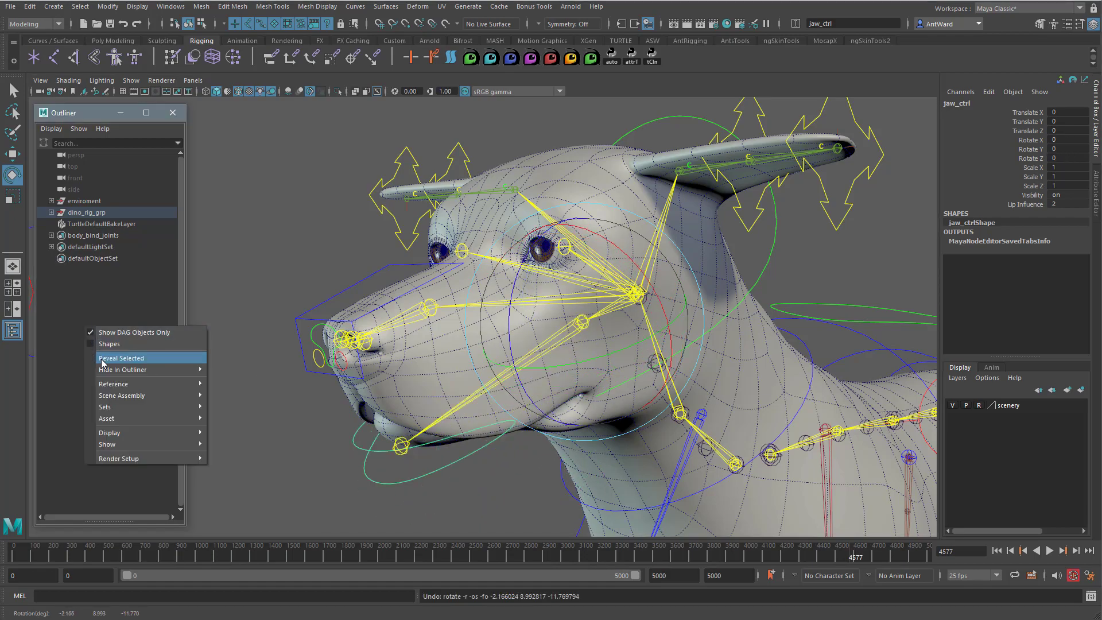
left_click(103, 360)
left_click(190, 436)
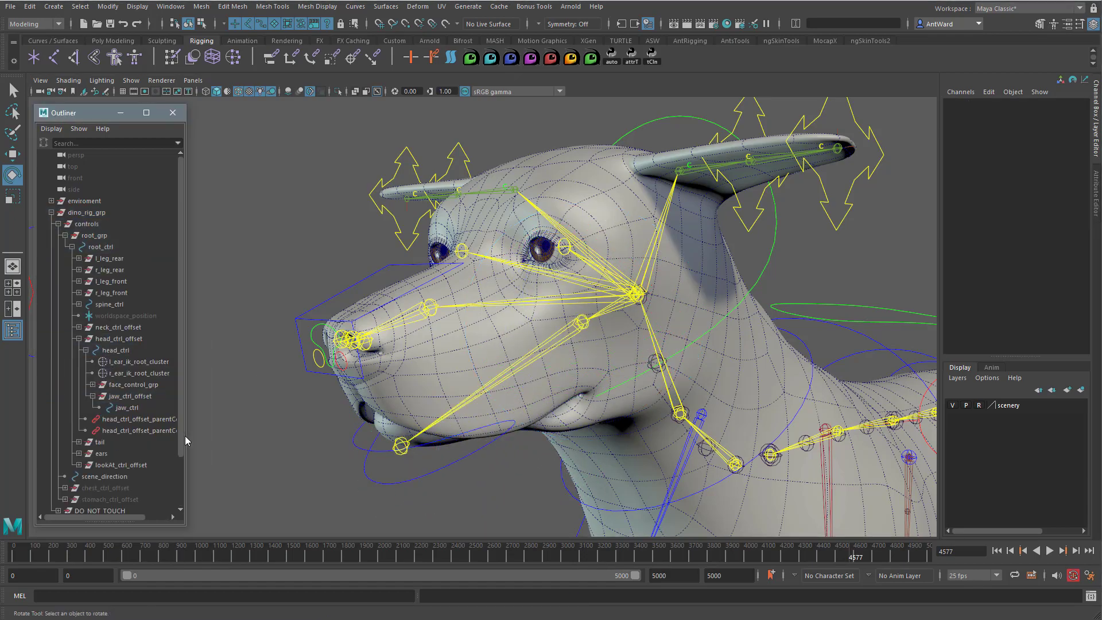
left_click_drag(186, 436, 228, 437)
left_click(92, 384)
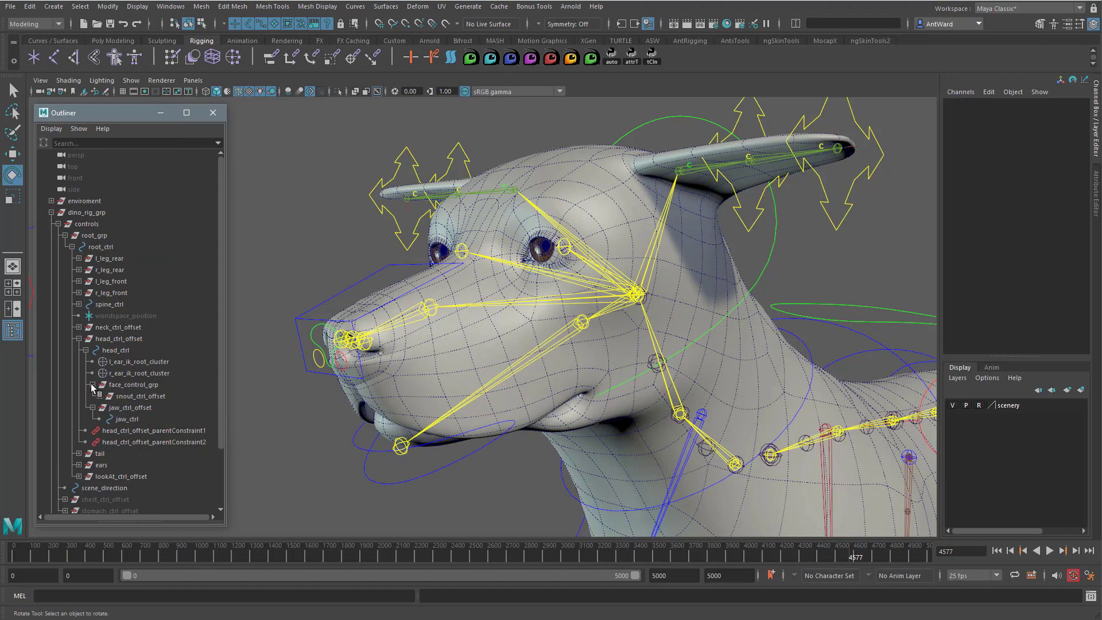
left_click(99, 396)
scroll(126, 401, "down", 3)
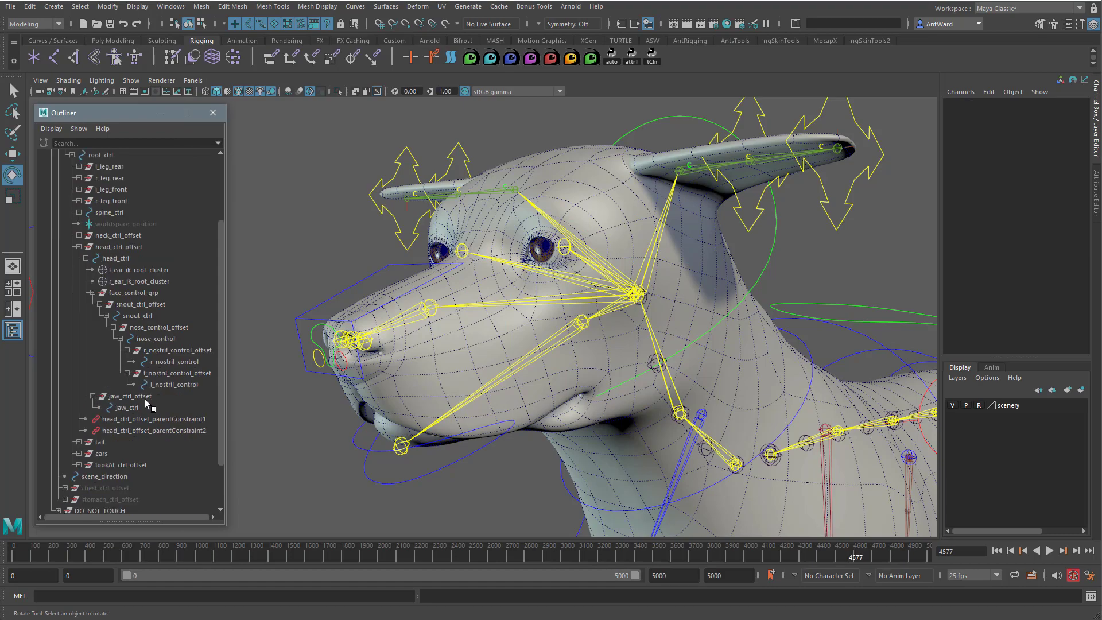
Examine jaw_ctrl, its jaw_ctrl_offset group and the parent constraint on the jaw_base joint.
left_click(131, 408)
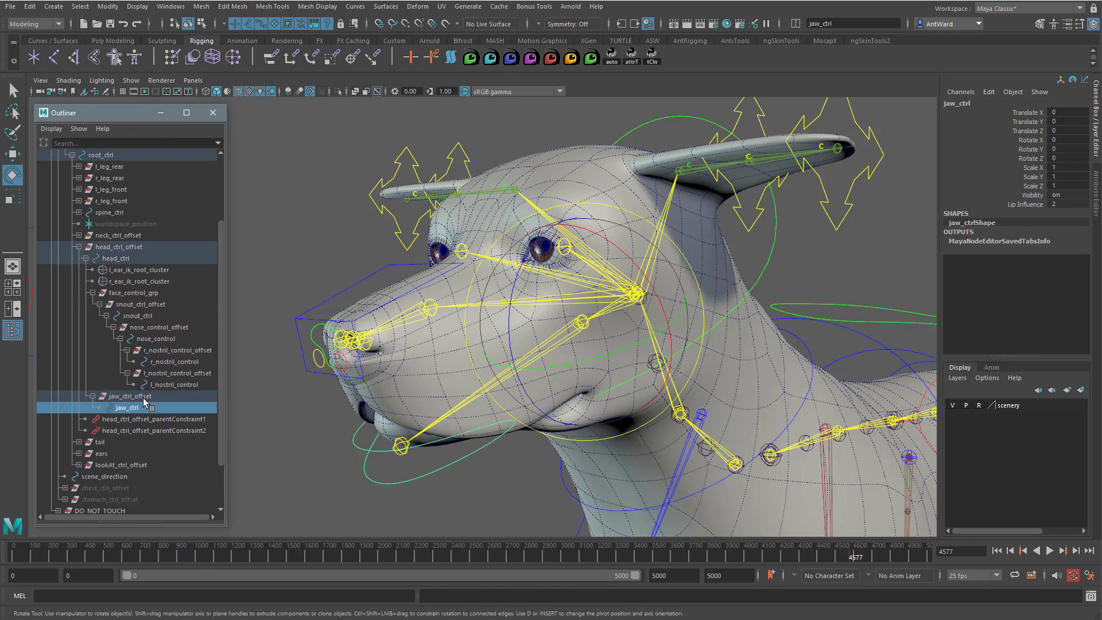
left_click(143, 397)
left_click(140, 408)
left_click(529, 507)
left_click(571, 333)
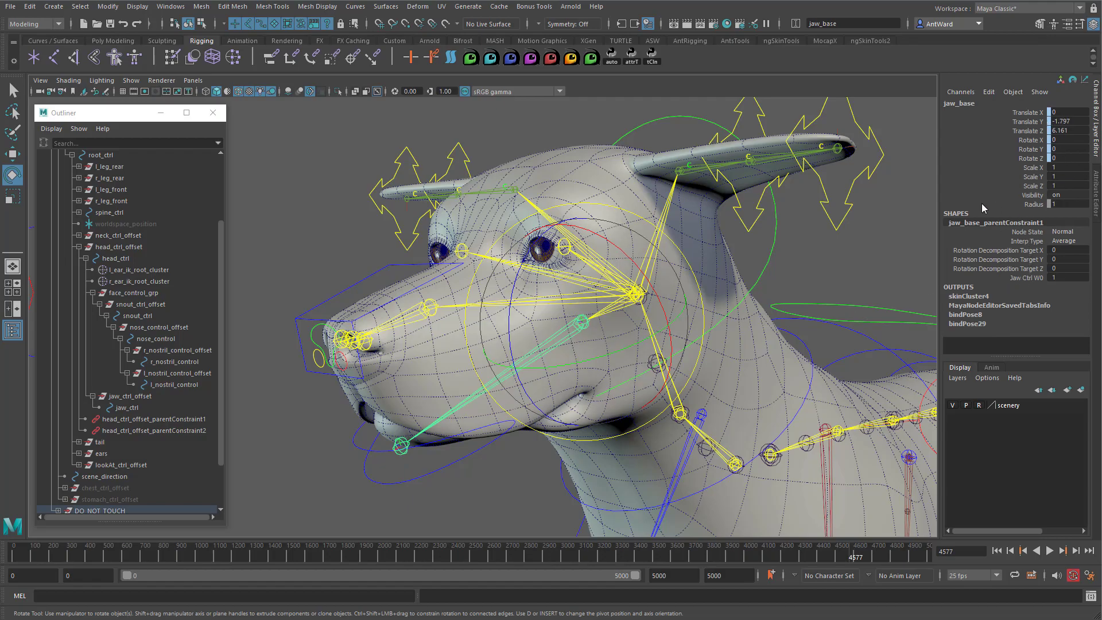
Try out the snout control and undo the change.
left_click_drag(297, 366, 396, 365, "alt")
right_click_drag(396, 365, 534, 363, "alt")
left_click(302, 252)
left_click_drag(306, 265, 411, 398, "alt")
key("ctrl+z")
Inspect the snout joint and its parent constraint.
right_click_drag(411, 399, 516, 380, "alt")
left_click(267, 230)
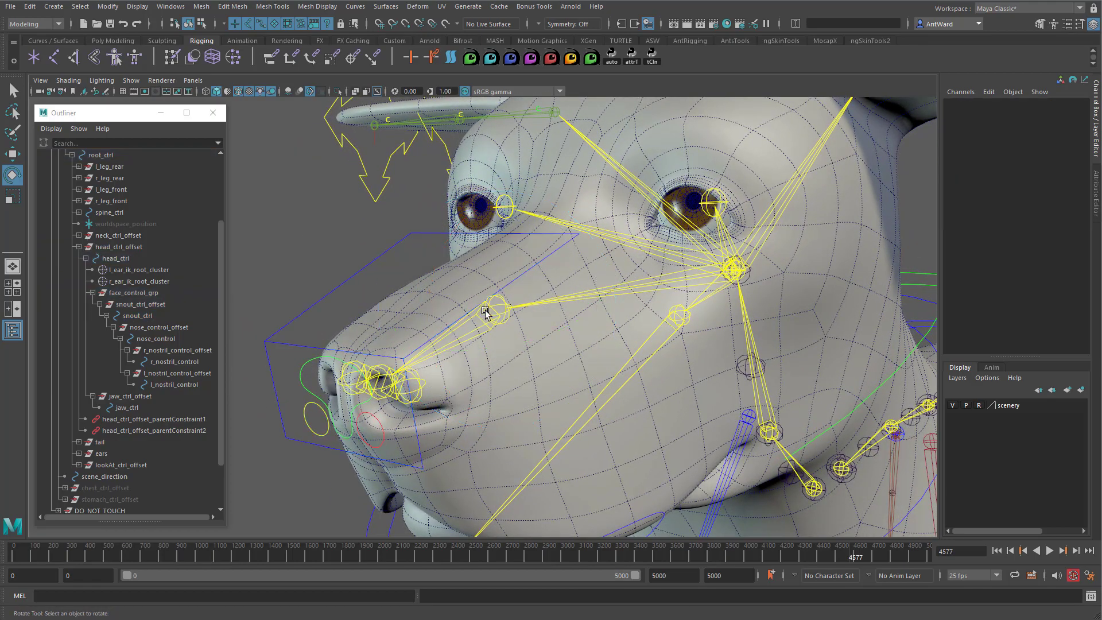
left_click(489, 314)
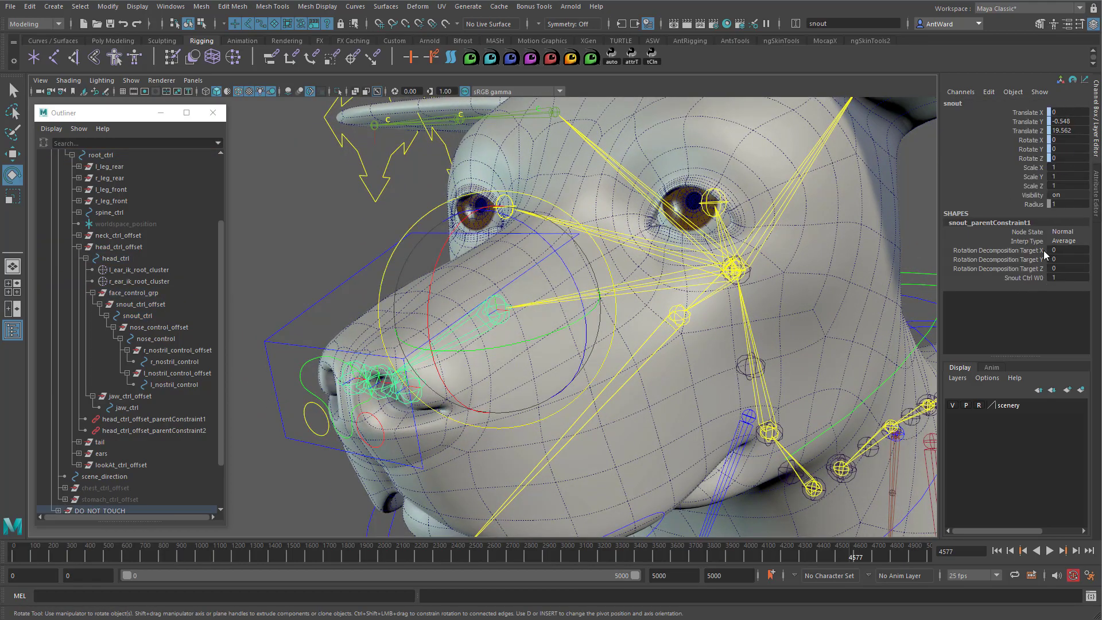
Try out the nose control and the left nostril control, undoing each change.
left_click_drag(352, 410, 438, 364, "alt")
left_click(304, 457)
left_click(297, 369)
key("ctrl+z")
left_click(281, 487)
left_click(359, 417)
key("ctrl+z")
key("w")
key("ctrl+z")
key("r")
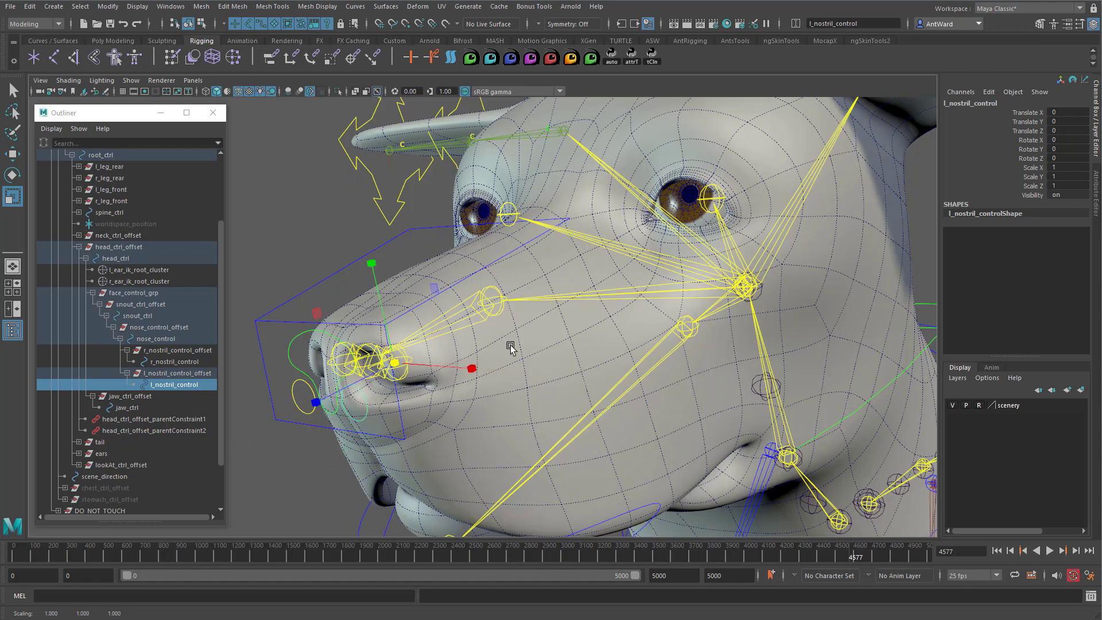
Inspect the Scale X, Y and Z channels of the l_nostril joint.
left_click_drag(458, 448, 440, 450, "alt")
left_click(304, 473)
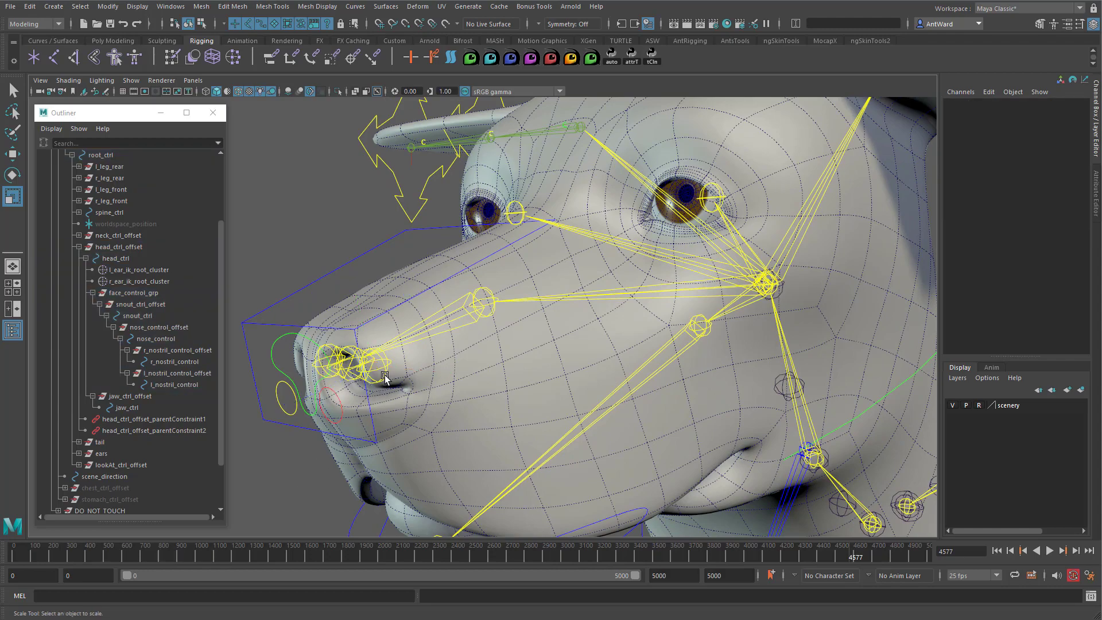
left_click(382, 366)
left_click_drag(1030, 172, 1032, 188)
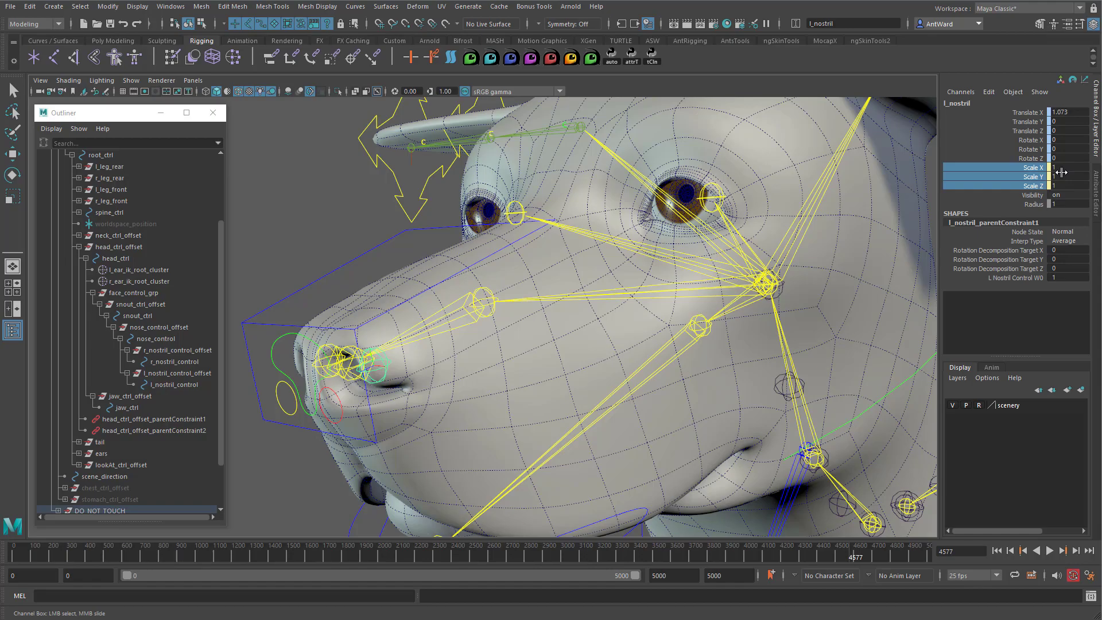
Test the head control by rotating it, and undo the rotations.
scroll(692, 394, "down", 6)
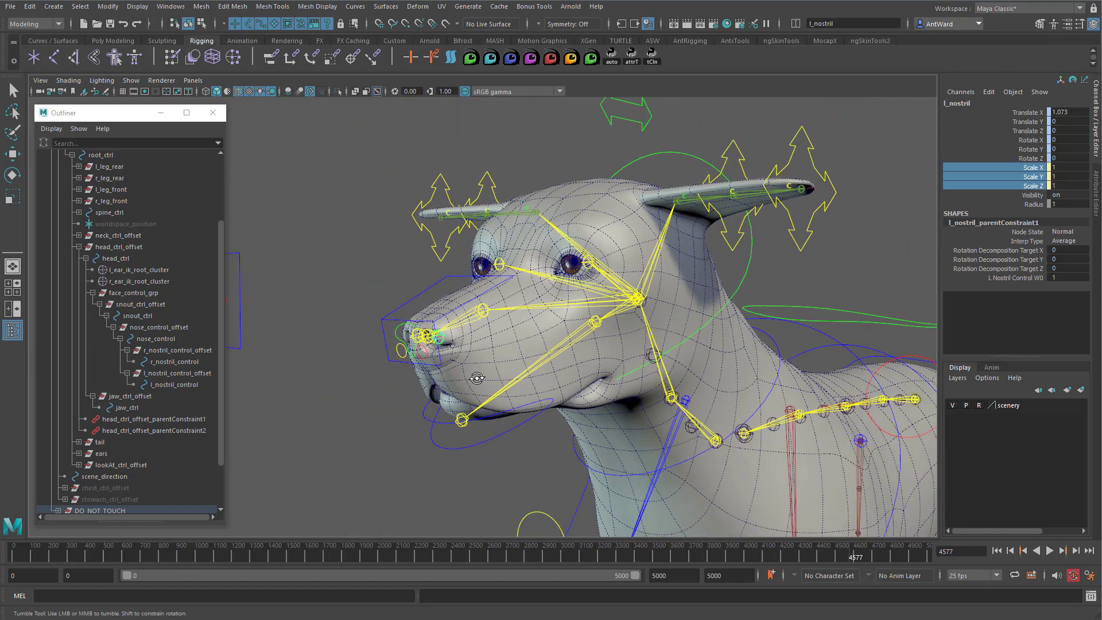
left_click_drag(689, 395, 637, 400, "alt")
left_click_drag(563, 323, 561, 351, "alt")
left_click(721, 264)
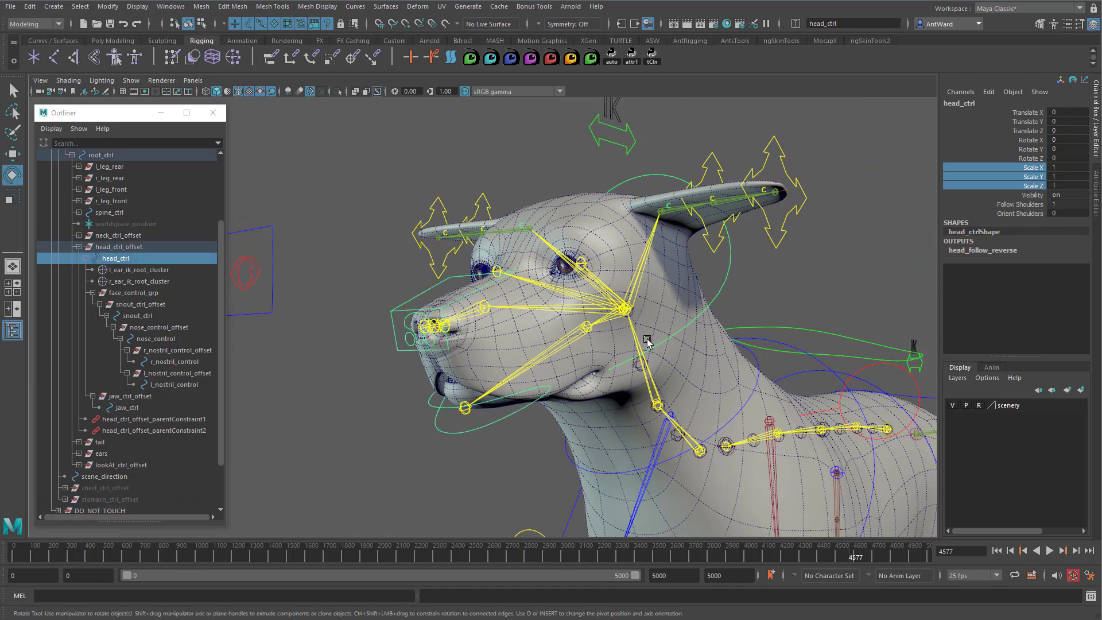
key("e")
left_click_drag(595, 264, 629, 259)
key("ctrl+z")
key("ctrl+z")
key("ctrl+z")
key("ctrl+z")
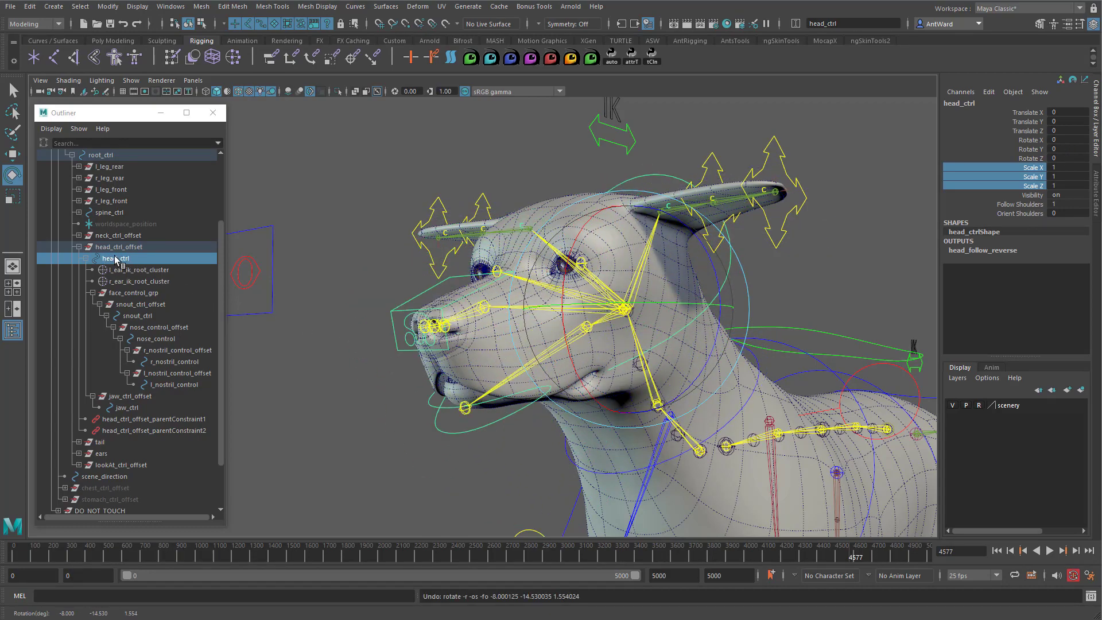
left_click_drag(321, 281, 345, 312, "alt")
left_click(351, 287)
right_click_drag(356, 293, 414, 320, "alt")
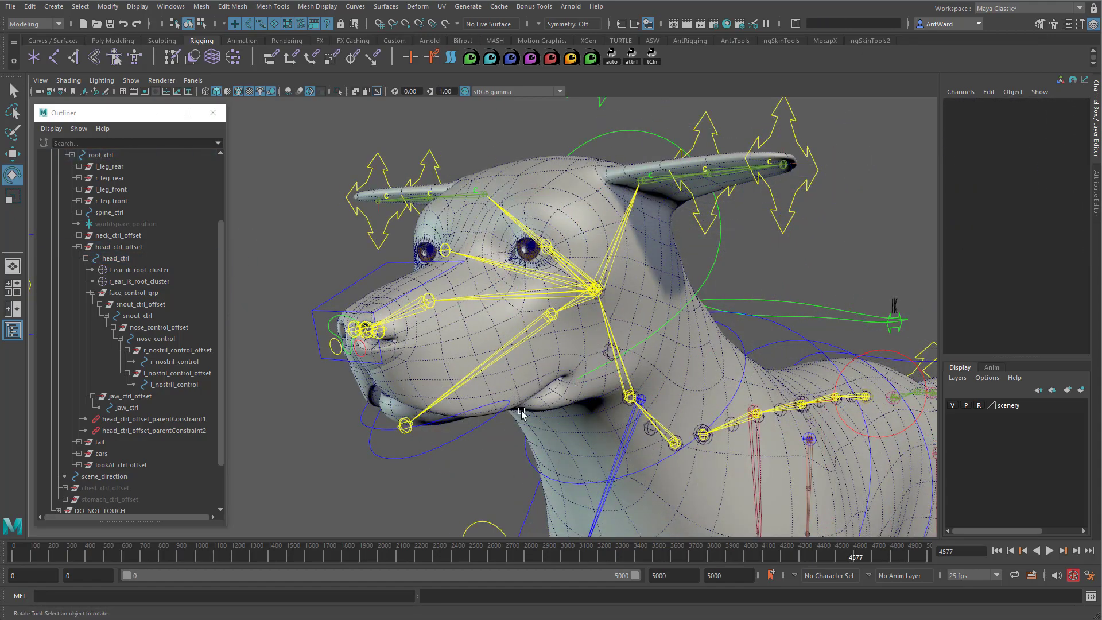
left_click_drag(432, 354, 435, 340, "alt")
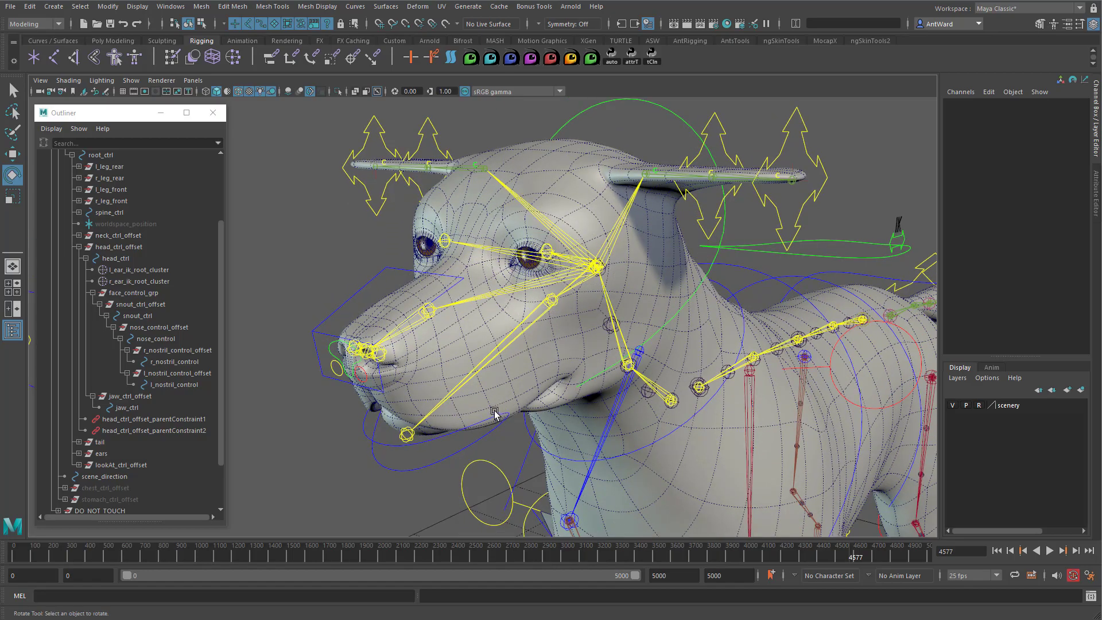
left_click_drag(496, 413, 480, 399, "alt")
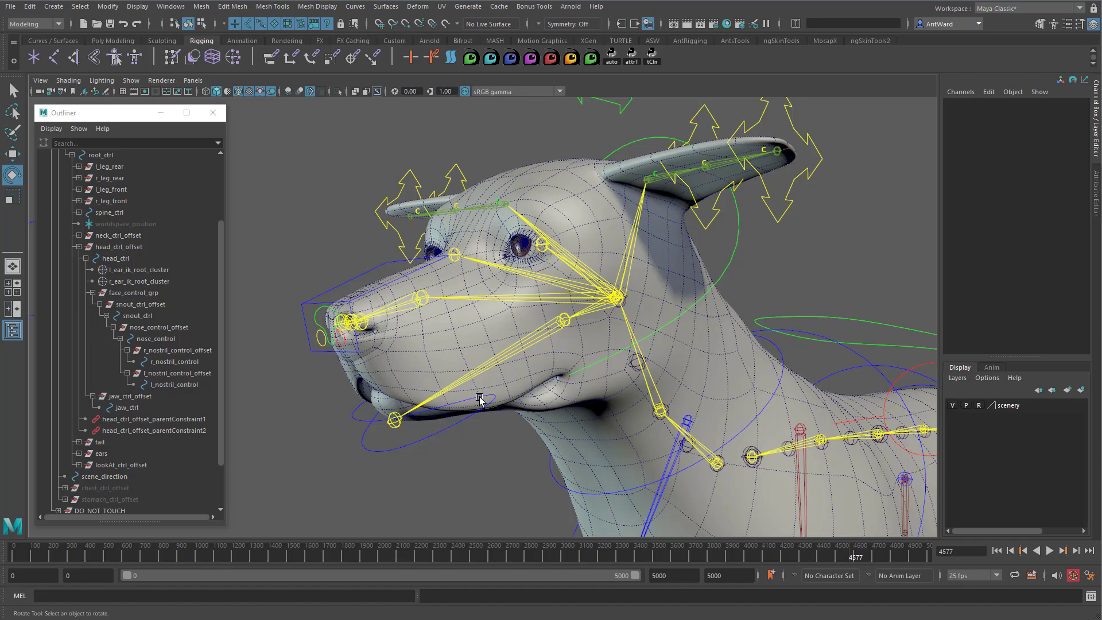
left_click_drag(480, 399, 535, 399, "alt")
left_click_drag(433, 376, 442, 364, "alt")
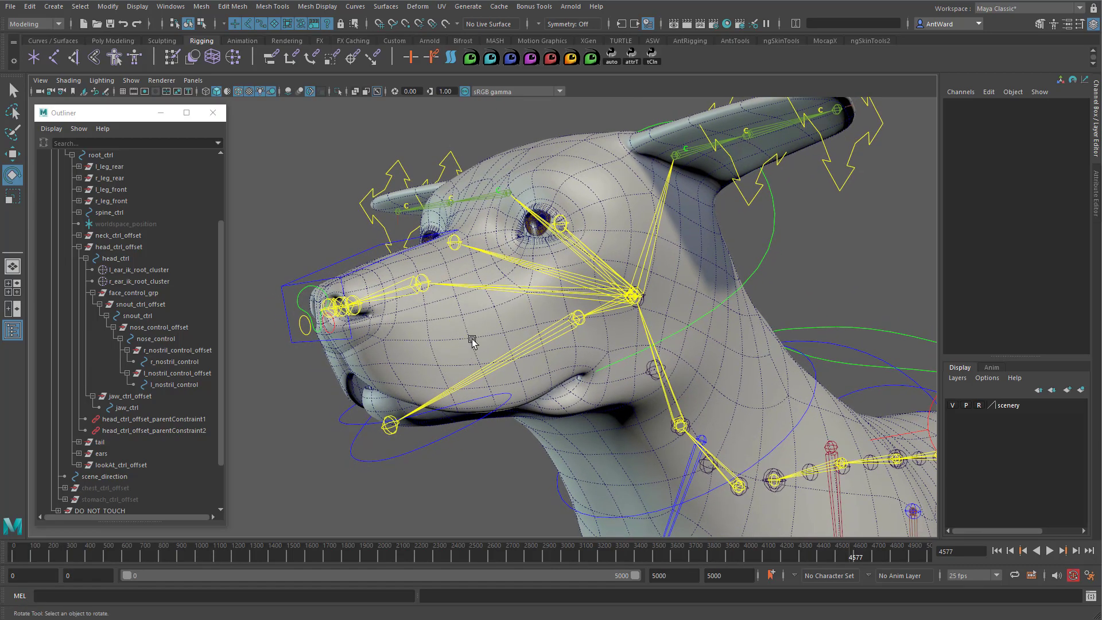
Open the Ribbon Tool and store the edge loop around the outside of the lips as the outer edges.
left_click(572, 56)
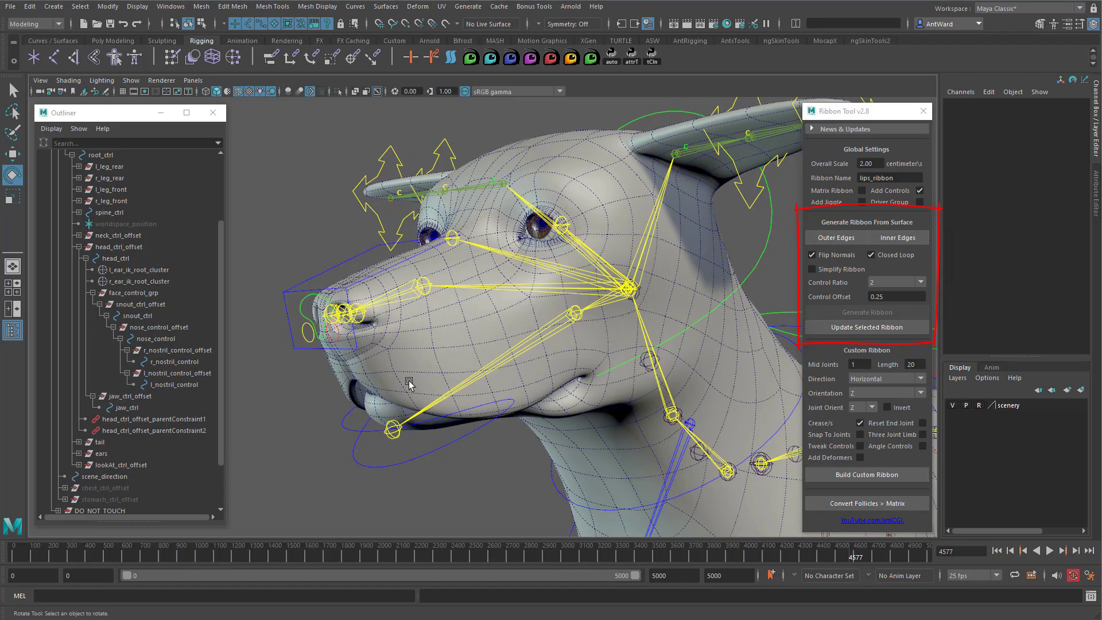
left_click(409, 380)
right_click_drag(409, 381, 427, 397)
left_click(428, 398)
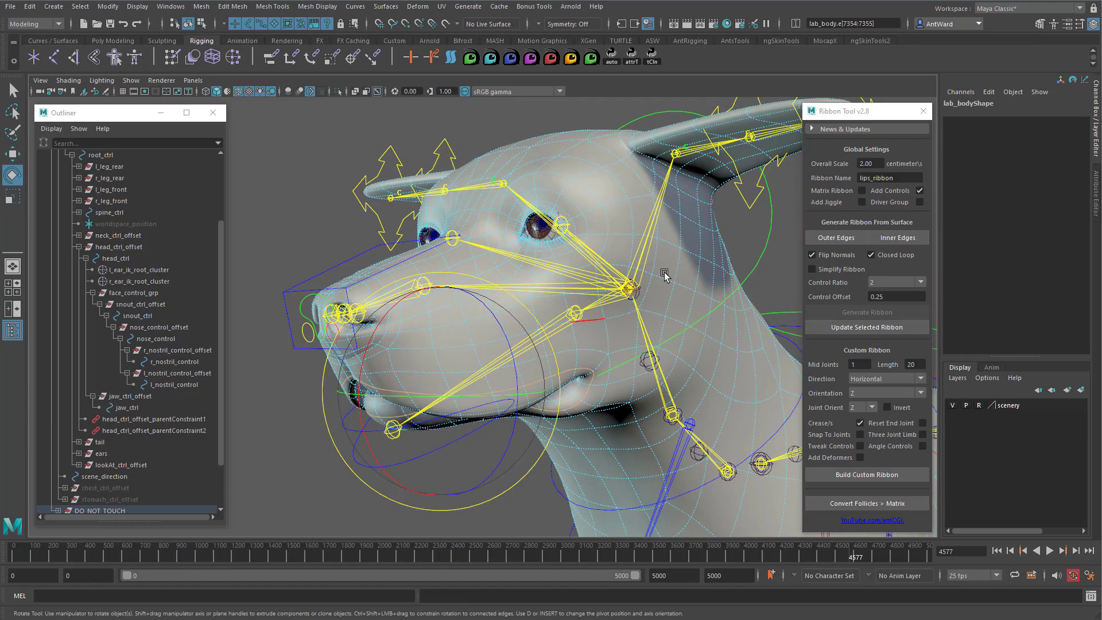
left_click(848, 239)
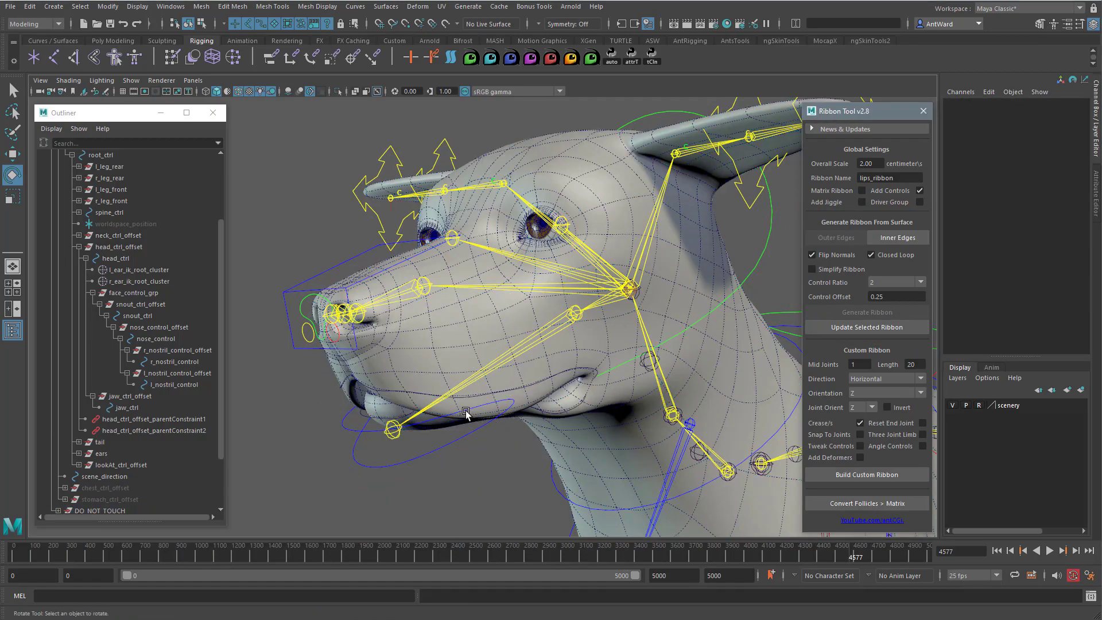
Select the neighbouring edge loop closer to the mouth opening and store it as the ribbon's inner edges.
left_click_drag(467, 412, 463, 401, "alt")
middle_click_drag(462, 400, 463, 369, "alt")
right_click_drag(463, 369, 540, 321, "alt")
left_click(540, 352)
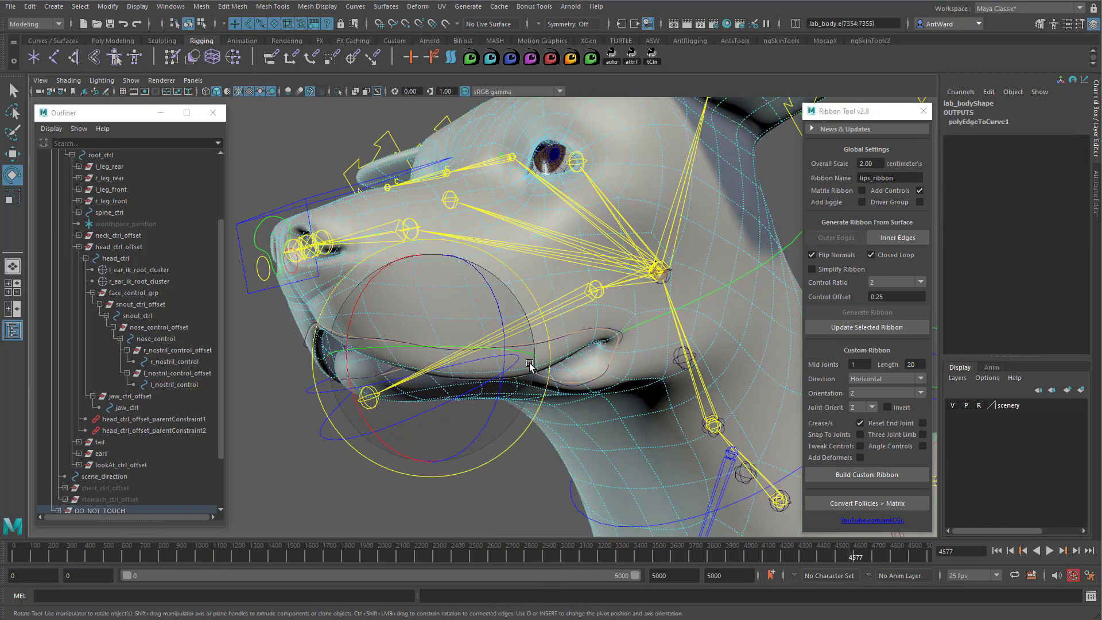
double_click(577, 367)
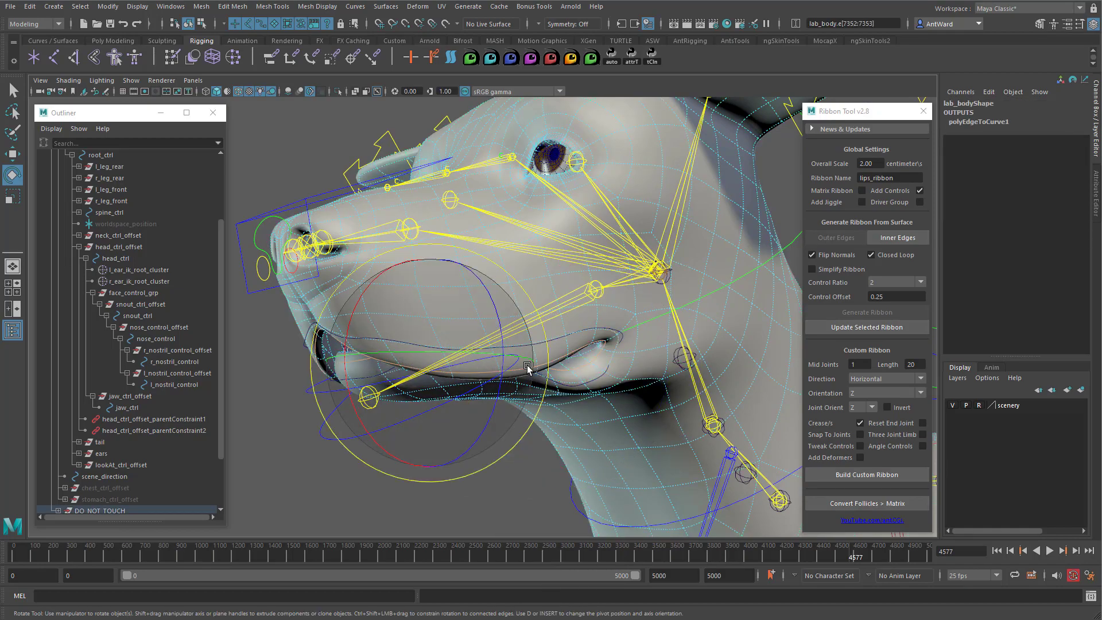
key("t")
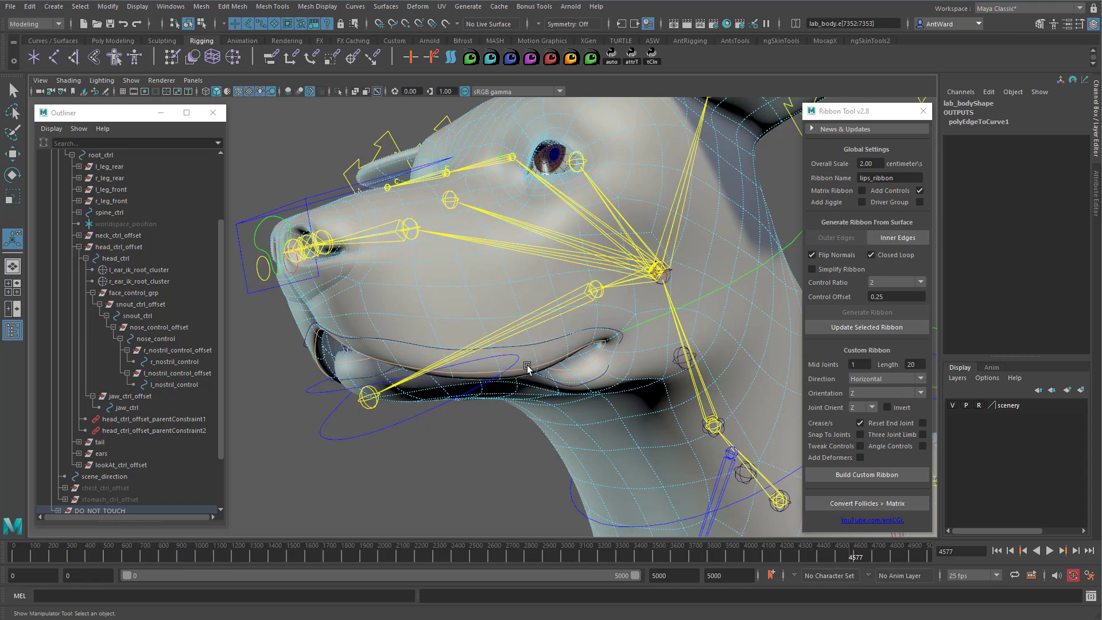
left_click(890, 240)
Set the ribbon's Control Ratio to 1 and generate the lips_ribbon from the stored outer and inner edges.
left_click_drag(430, 368, 419, 371, "alt")
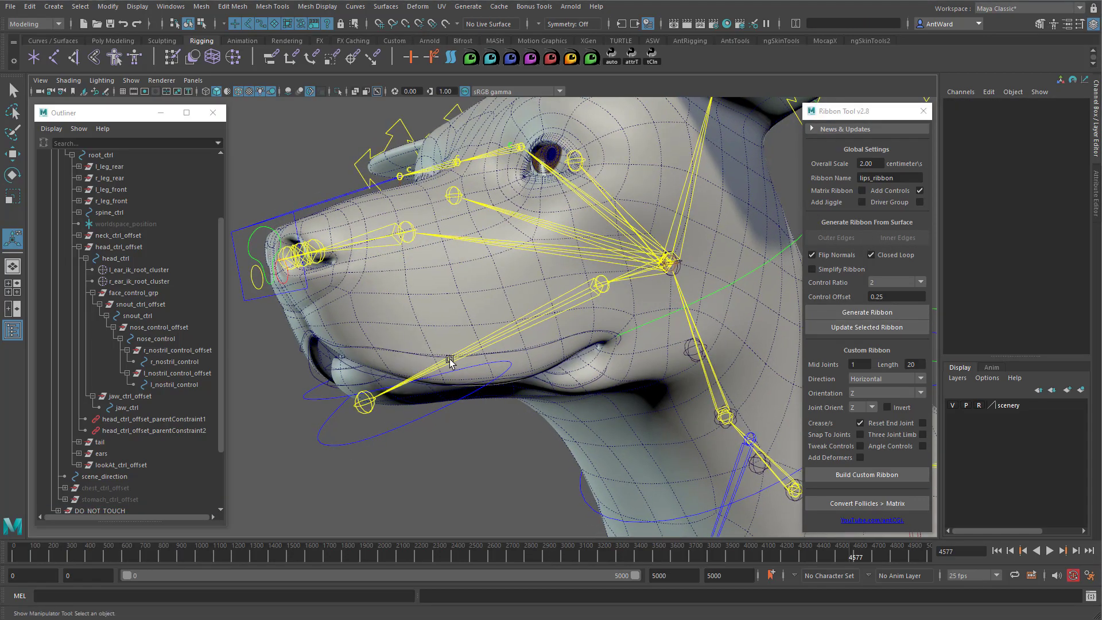
left_click_drag(548, 376, 552, 373, "alt")
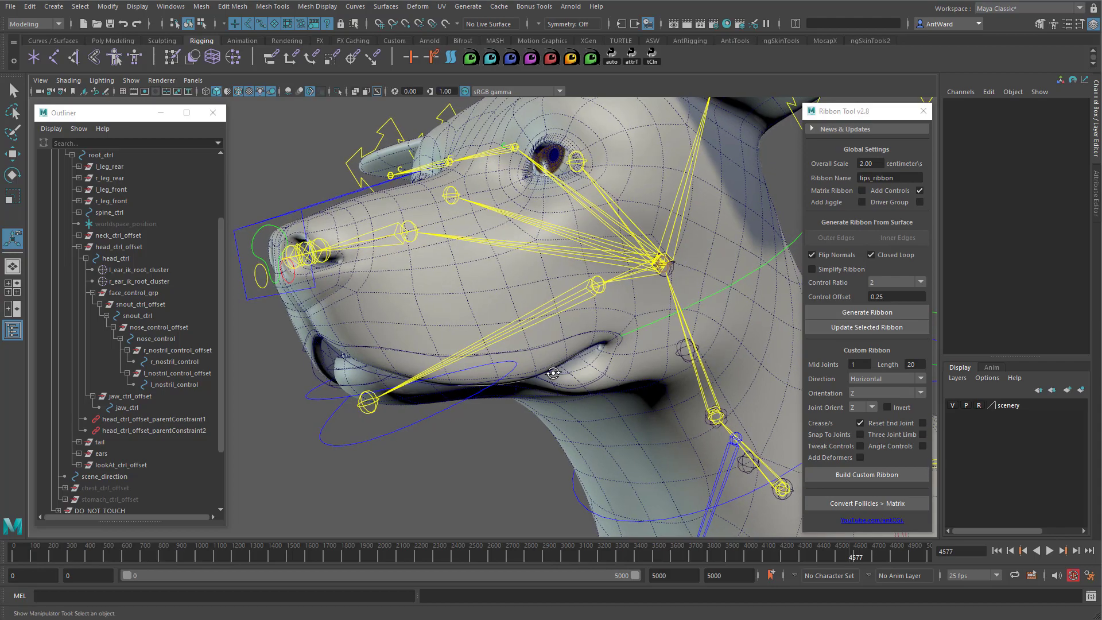
double_click(905, 177)
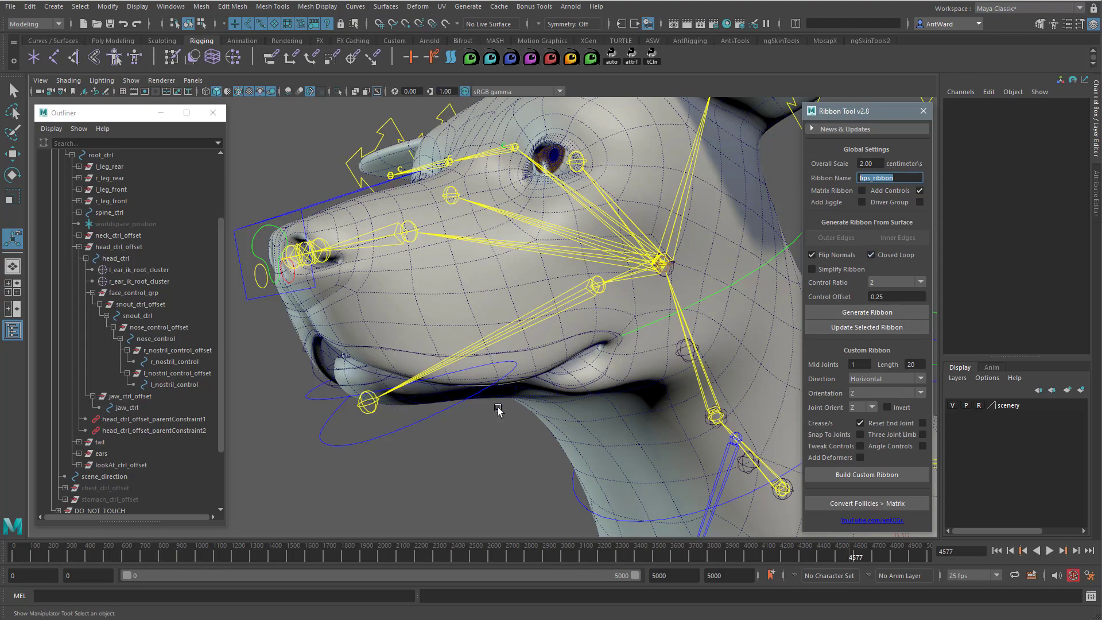
left_click(878, 282)
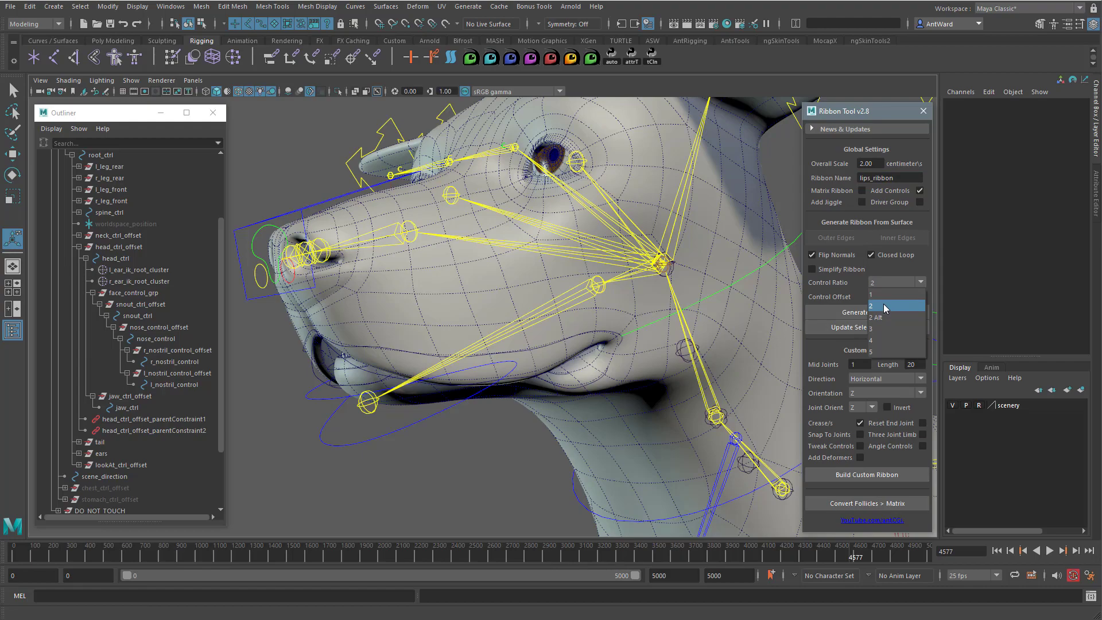
left_click(880, 294)
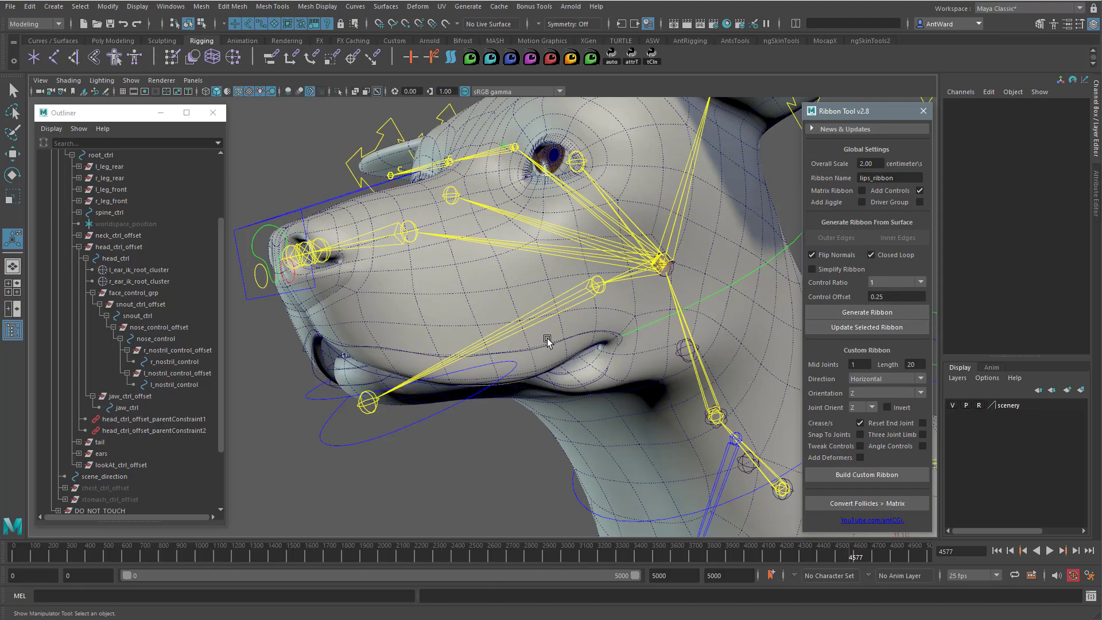
left_click_drag(548, 339, 550, 339, "alt")
left_click(840, 312)
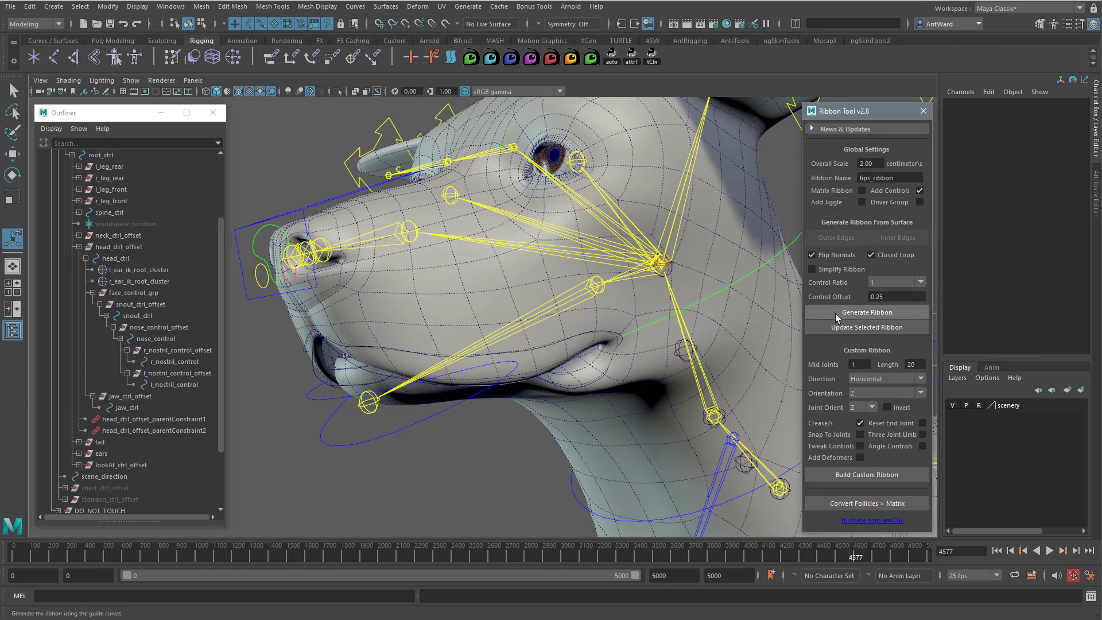
Examine the spacing of the generated lip controls around the mouth and undo the ribbon generation.
left_click_drag(403, 377, 392, 376, "alt")
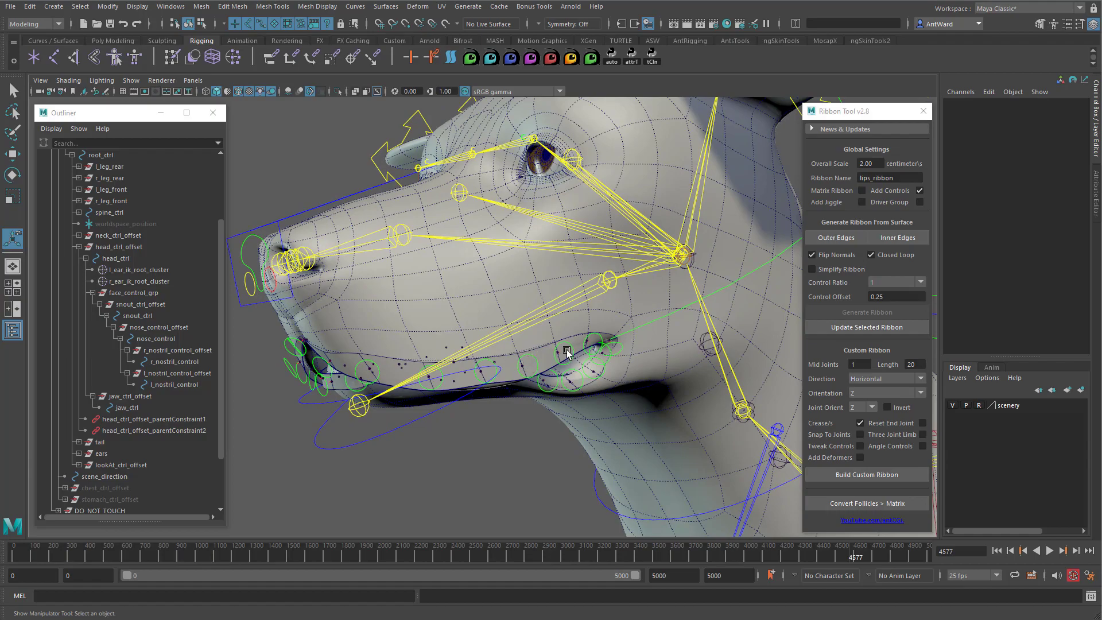
left_click_drag(361, 382, 270, 380, "alt")
middle_click_drag(270, 380, 349, 342, "alt")
right_click_drag(350, 342, 428, 346, "alt")
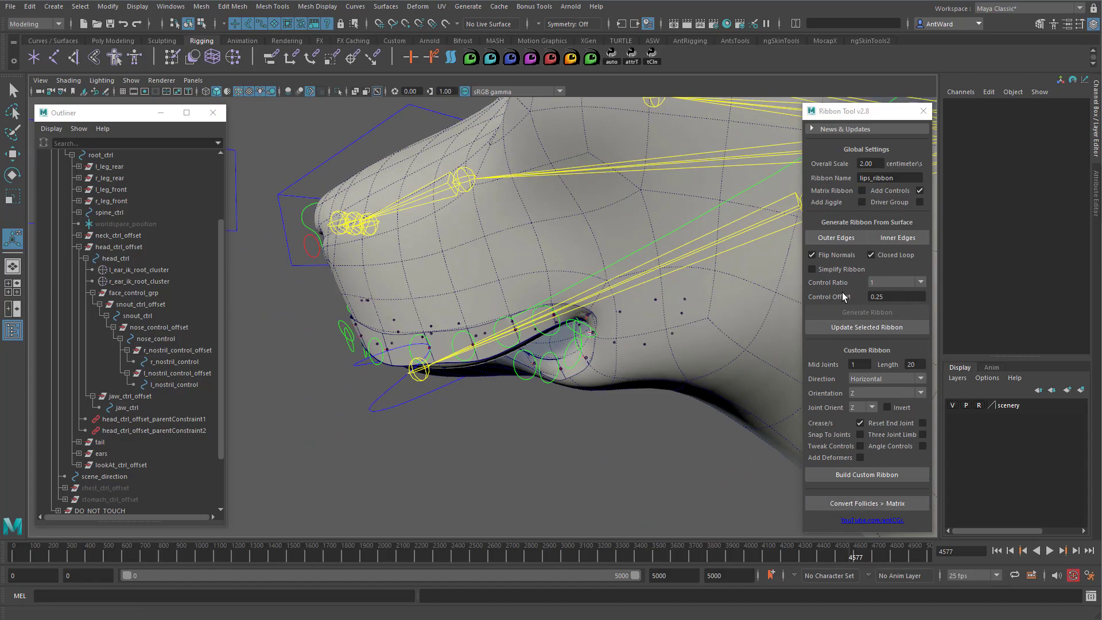
left_click_drag(508, 345, 557, 348, "alt")
right_click_drag(557, 347, 537, 347, "alt")
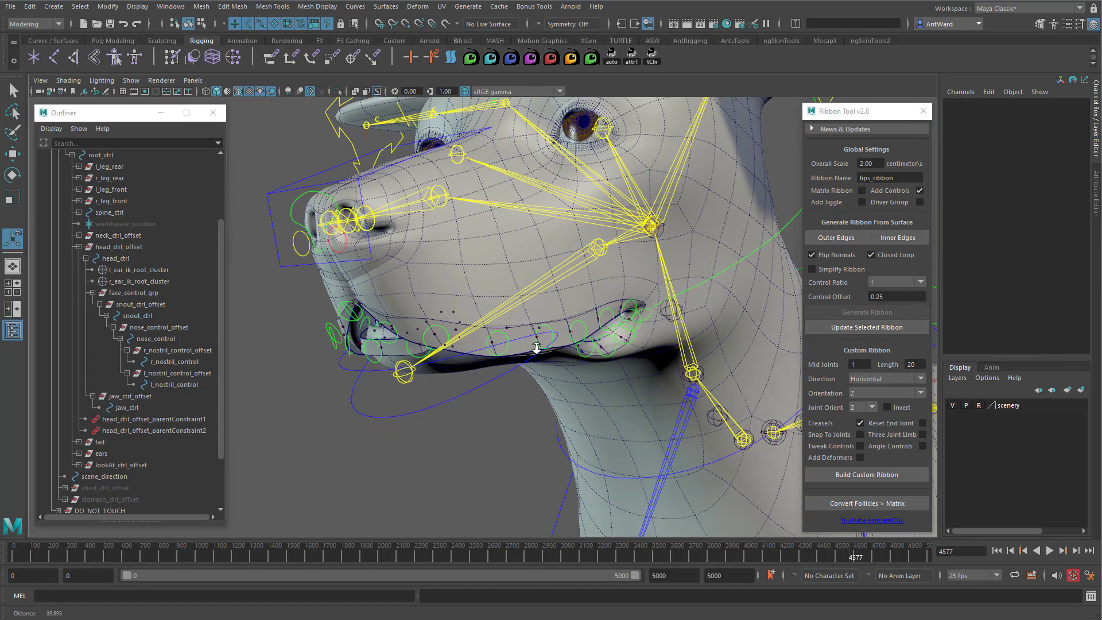
middle_click_drag(520, 321, 457, 352, "alt")
left_click_drag(457, 352, 494, 397, "alt")
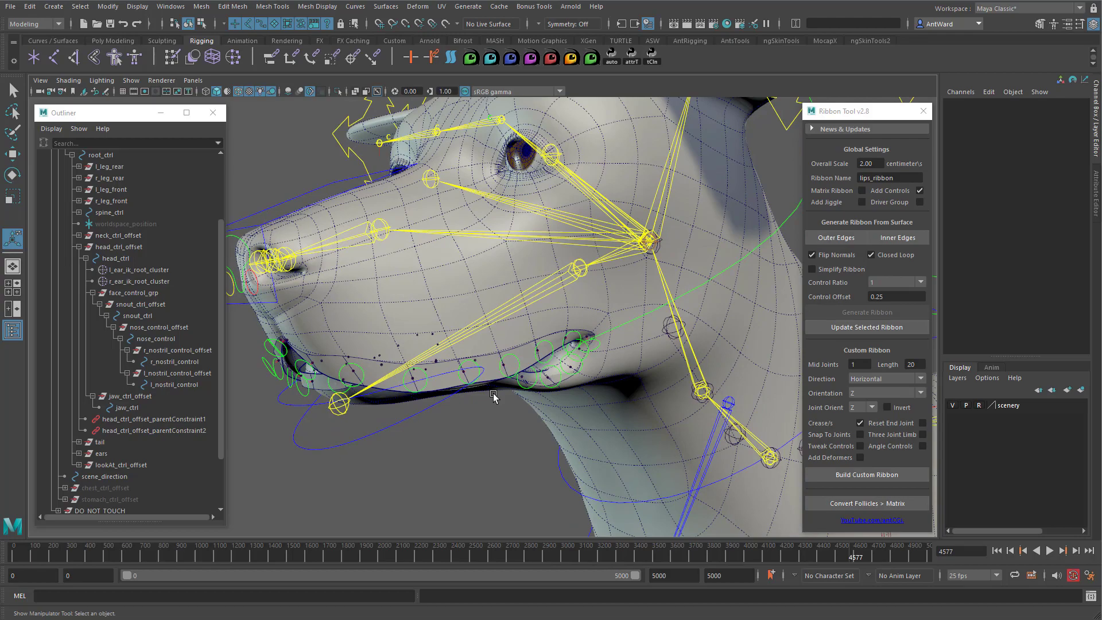
key("ctrl+z")
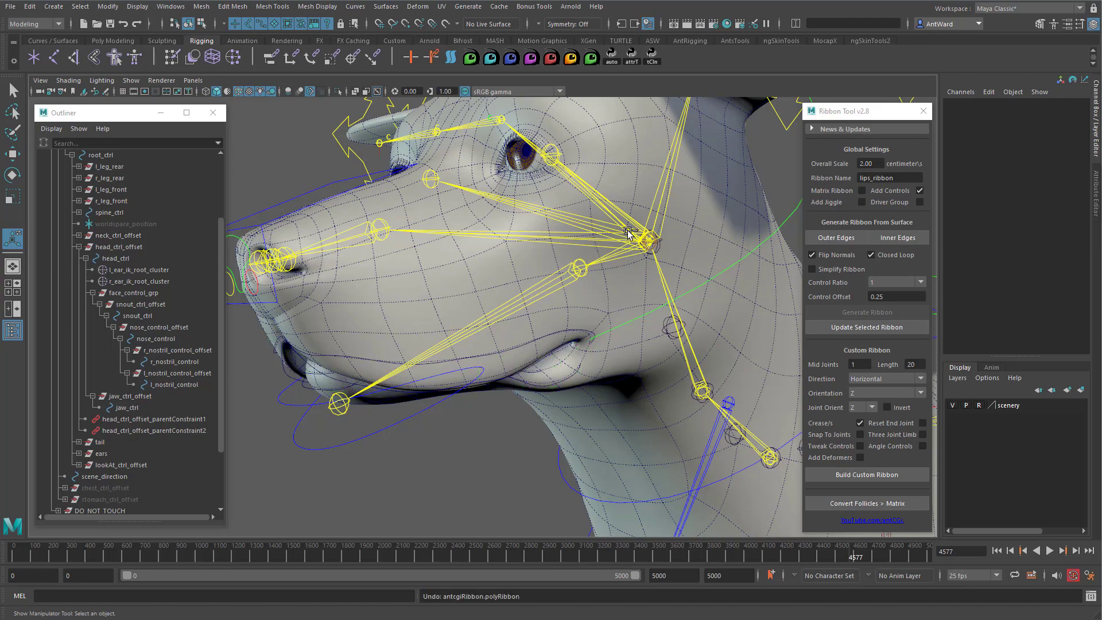
Try generating the lip ribbon with a Control Ratio of 2, and undo it.
left_click(572, 59)
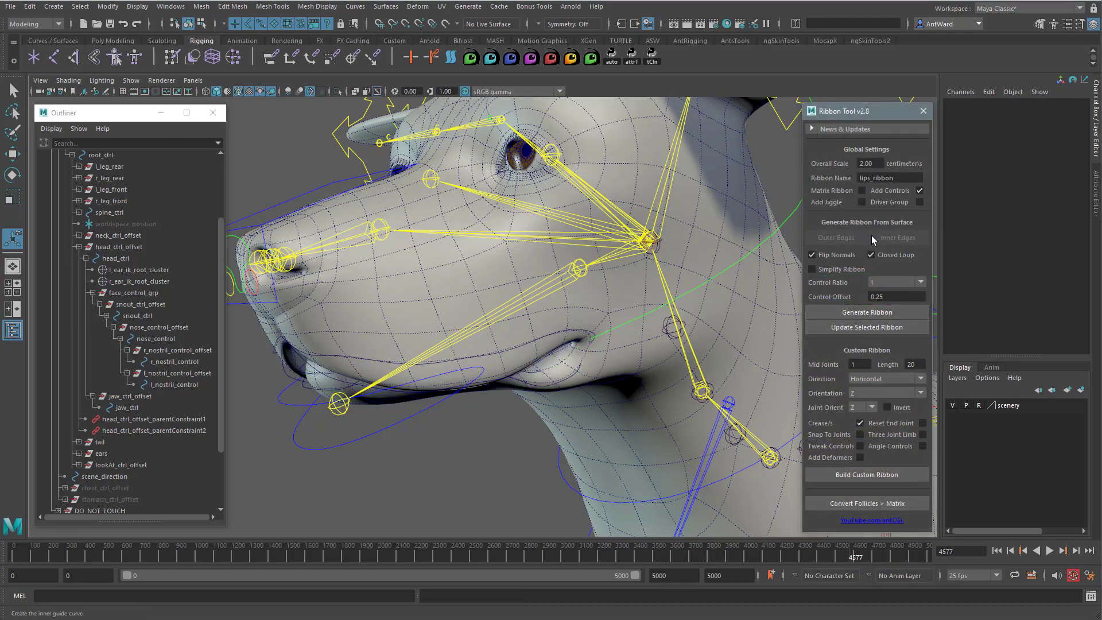
left_click(885, 284)
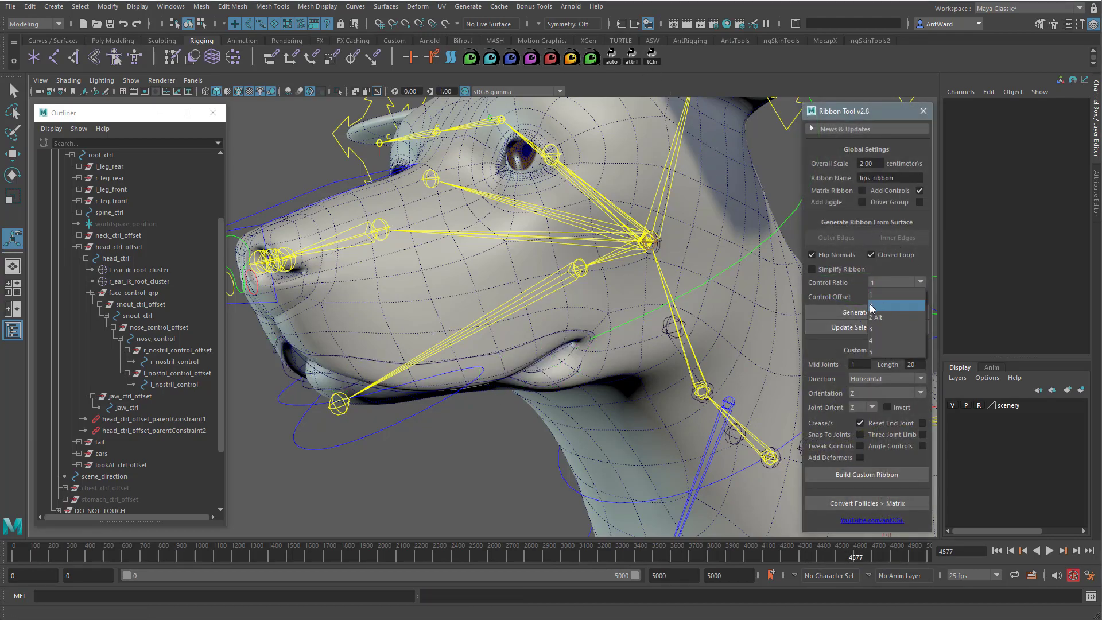
left_click(881, 306)
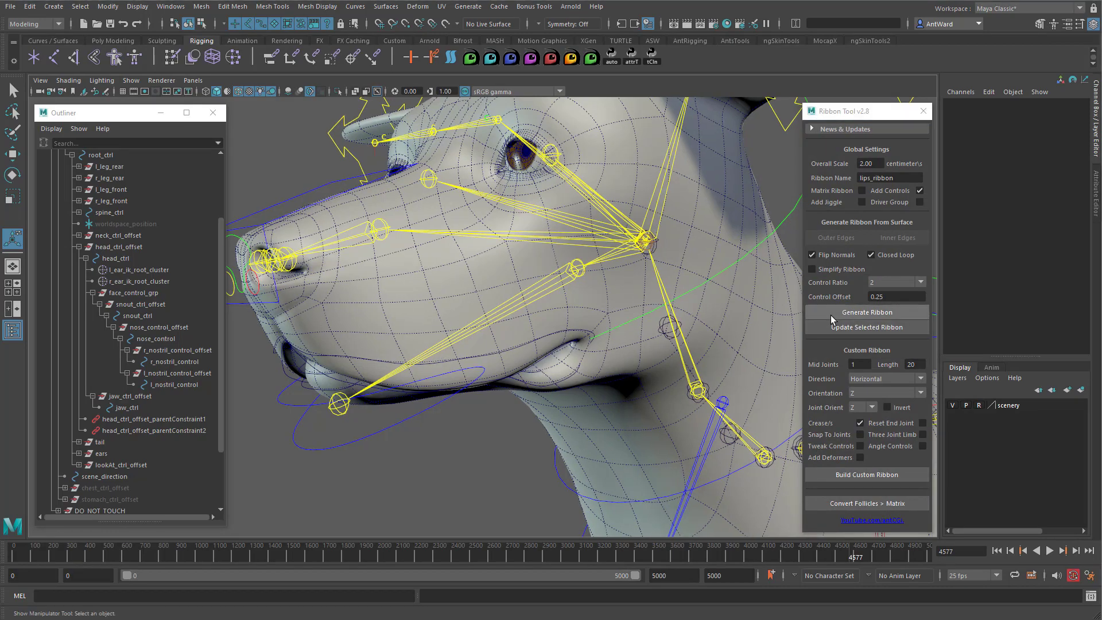
left_click(869, 312)
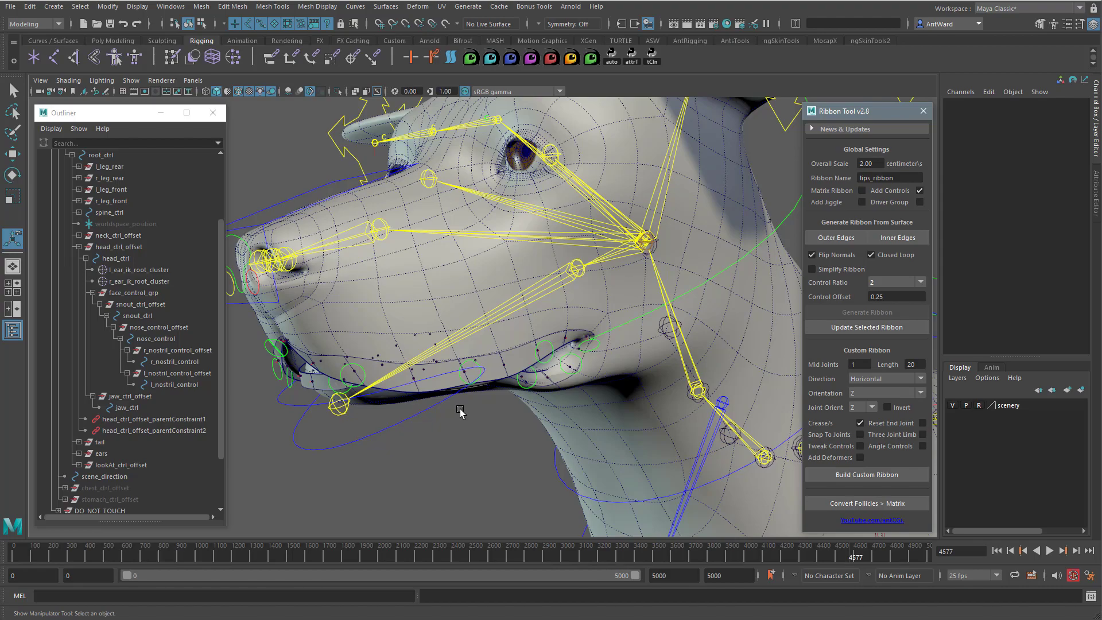
left_click_drag(460, 409, 458, 409, "alt")
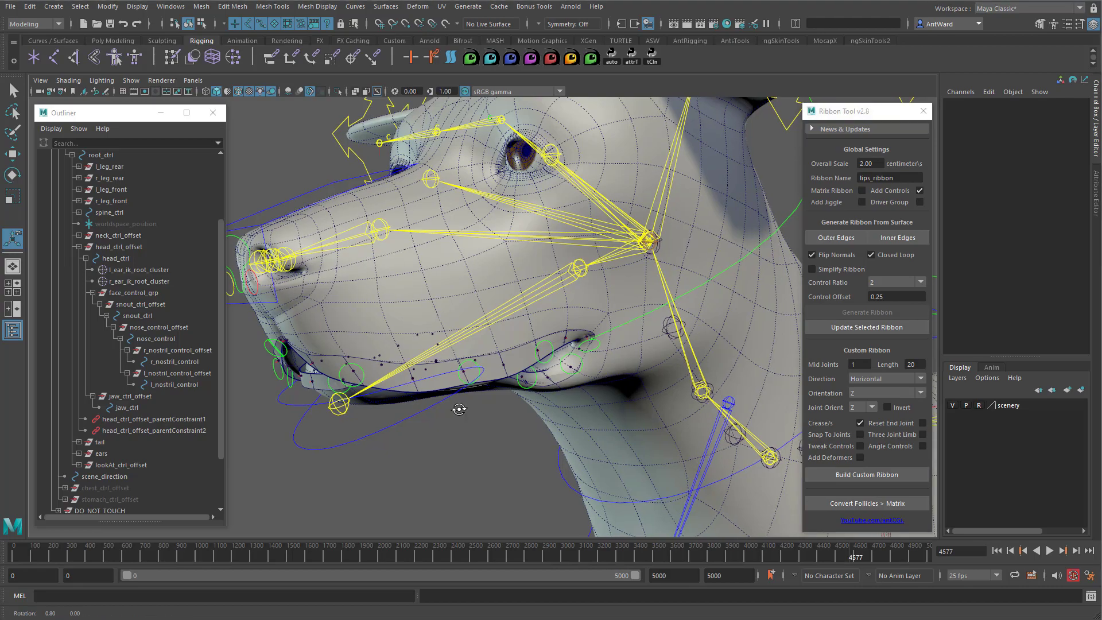
key("ctrl+z")
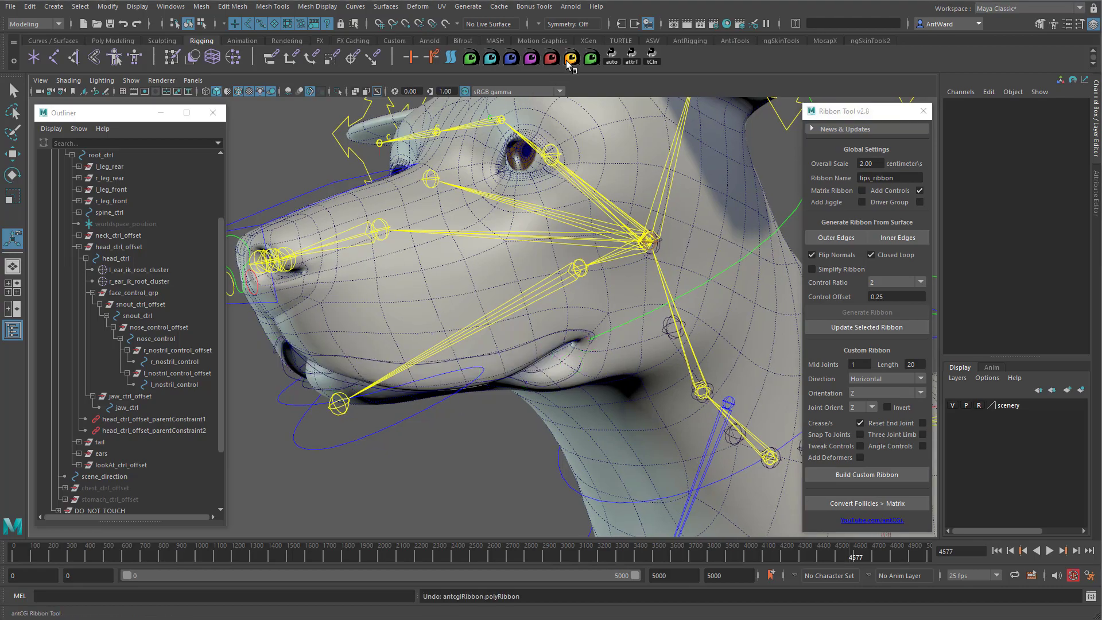
Try generating the lip ribbon with the Control Ratio set to 2 Alt, and undo it.
left_click(891, 282)
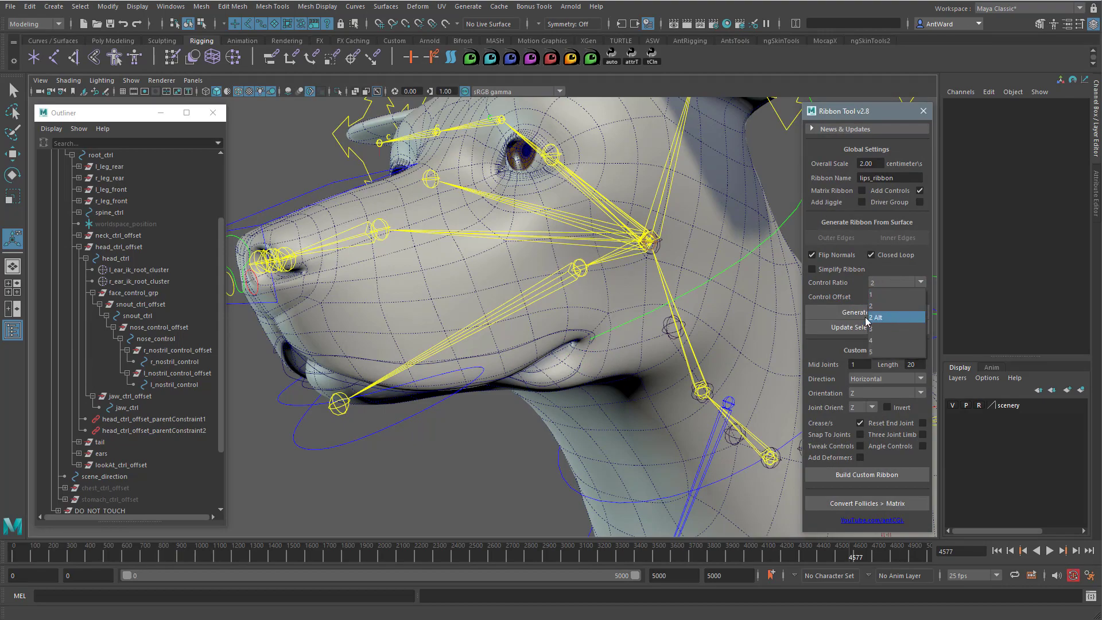
left_click(896, 317)
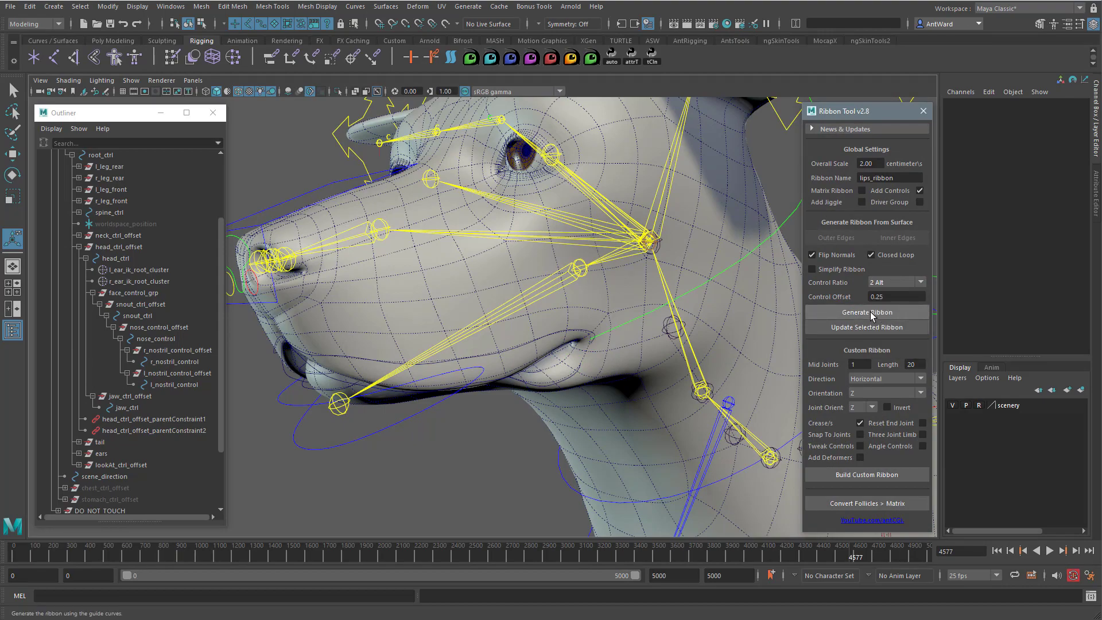
left_click(870, 312)
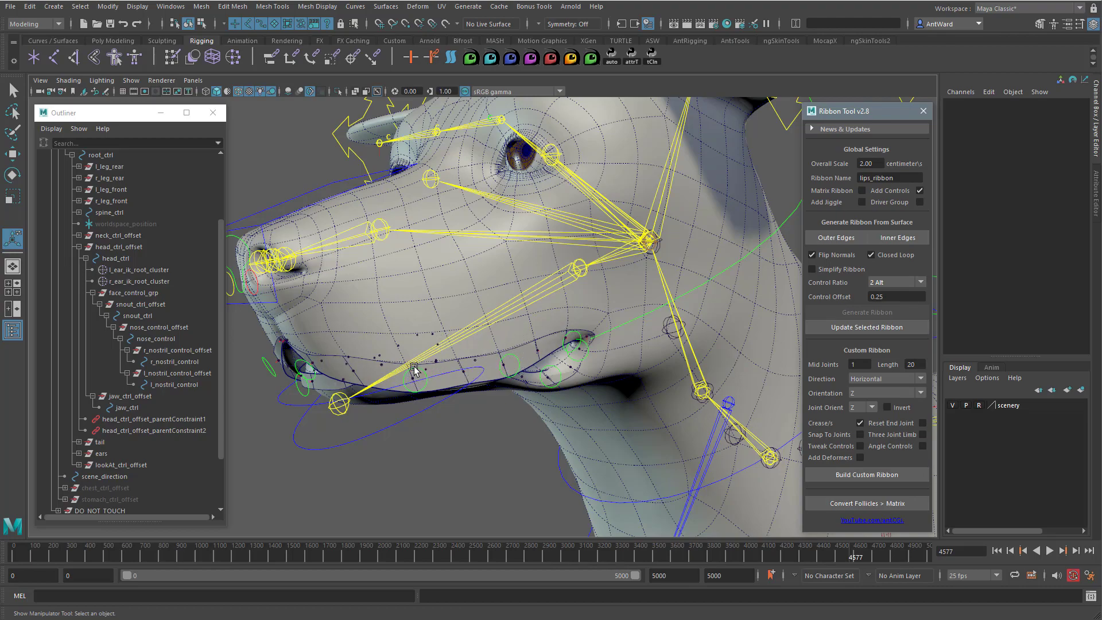
key("ctrl+z")
key("ctrl+z")
key("ctrl+z")
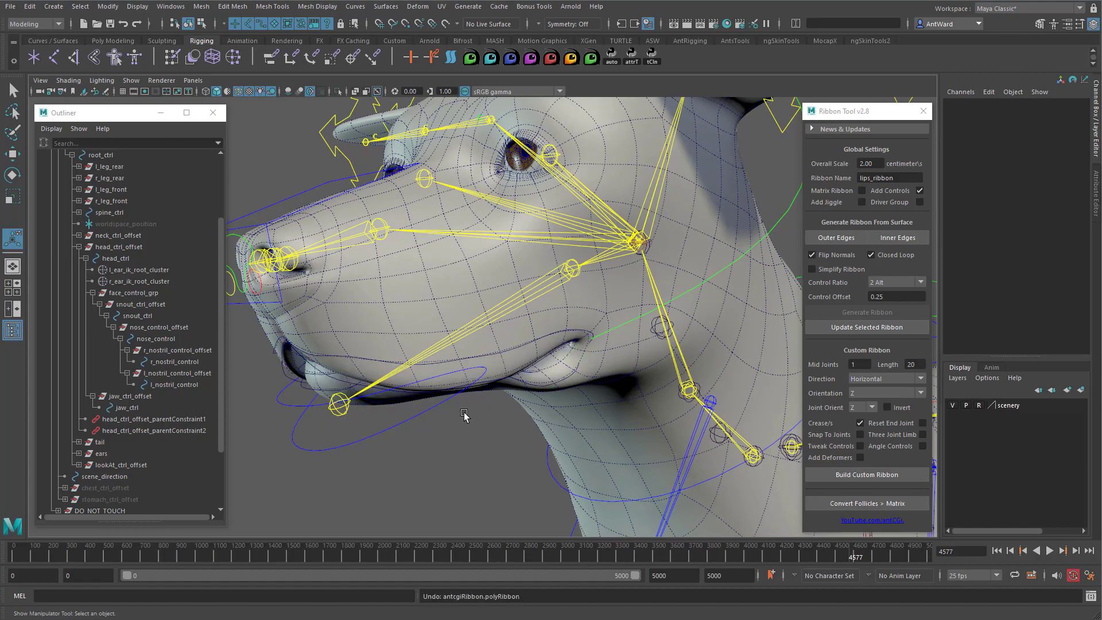
Return the Control Ratio to 1 and generate the lip ribbon again.
left_click(895, 282)
left_click(880, 293)
left_click_drag(481, 379, 482, 377, "alt")
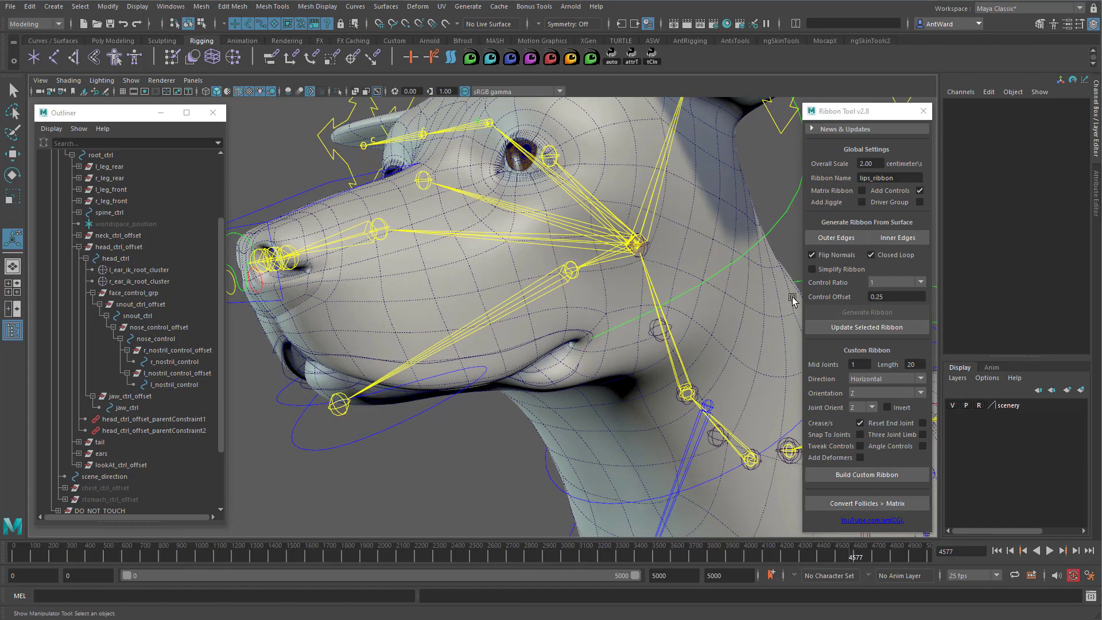
left_click(571, 59)
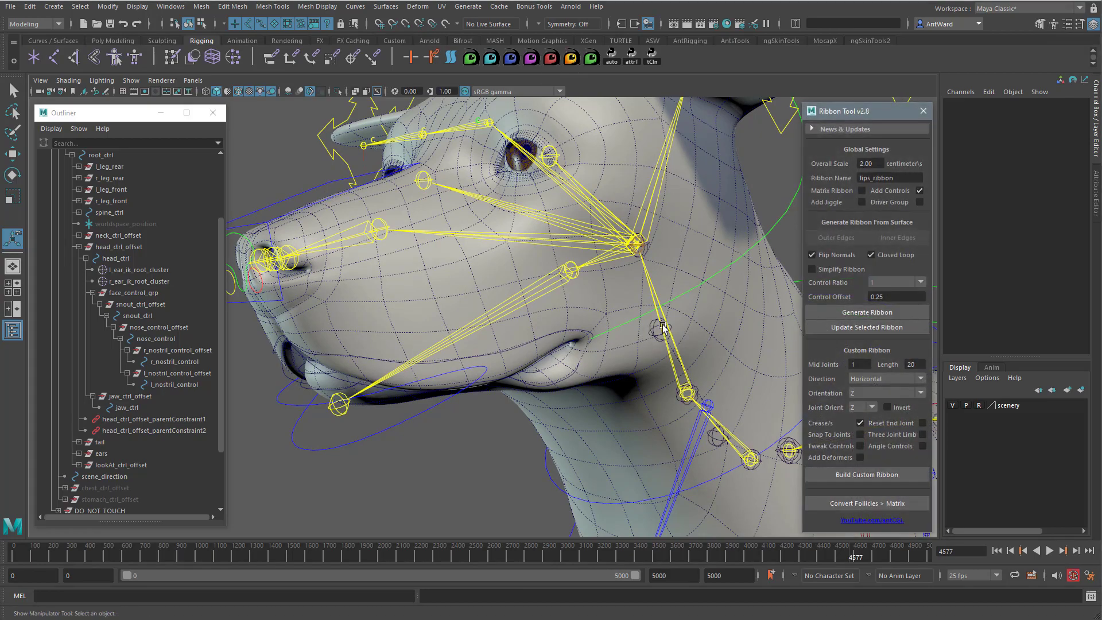
left_click(850, 312)
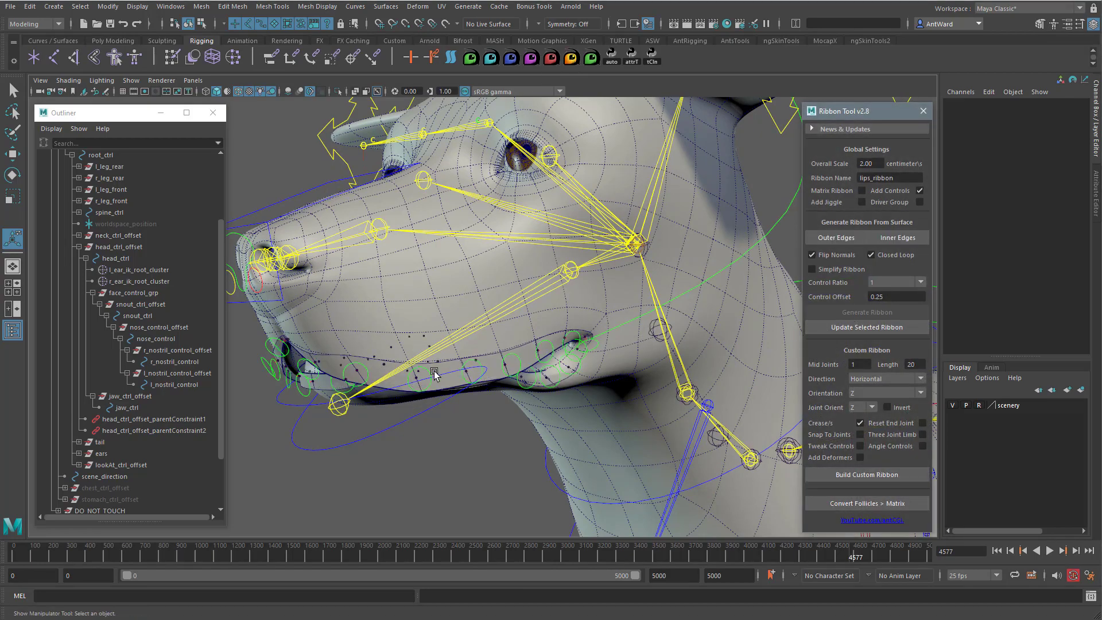
Reveal lips_ribbon_control_28 in the Outliner and compare the channels of the control with those of its offset group.
left_click(435, 374)
right_click(128, 338)
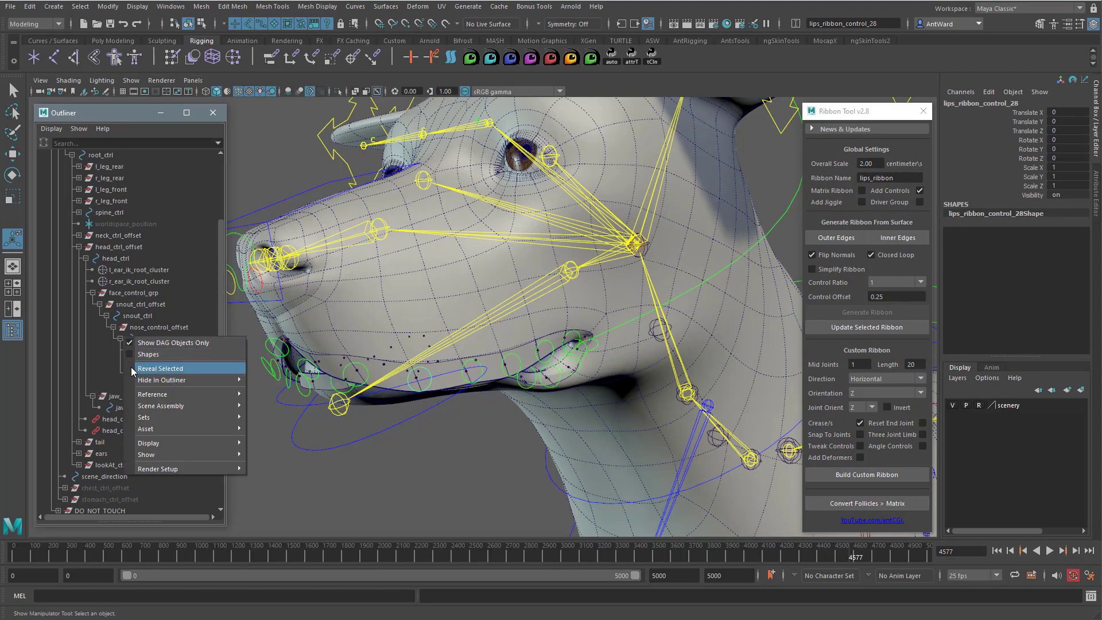
left_click(160, 368)
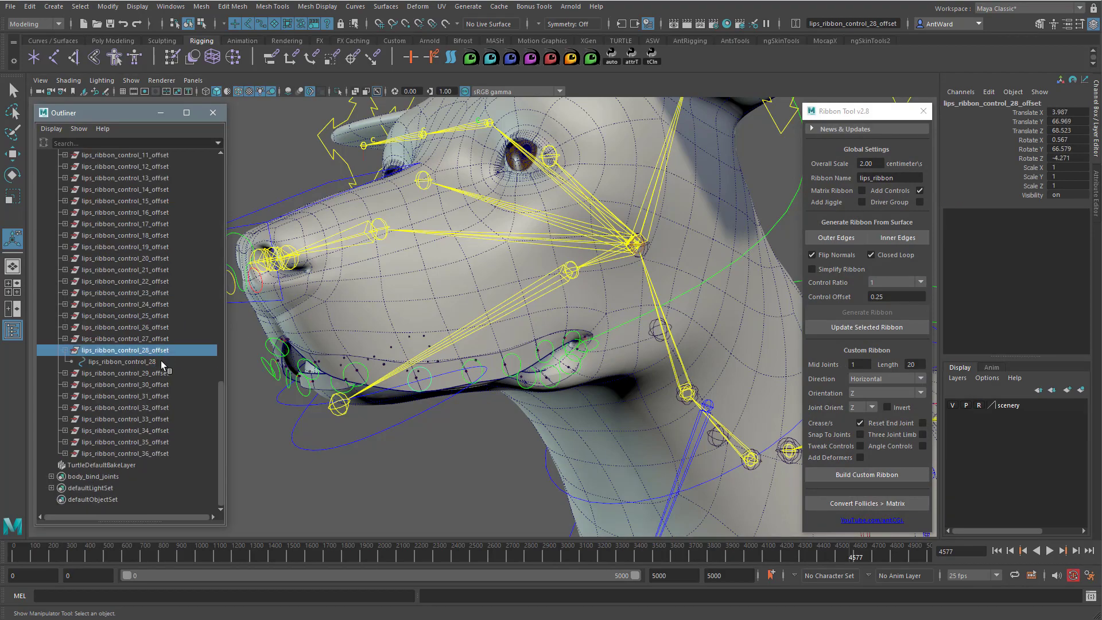
key("w")
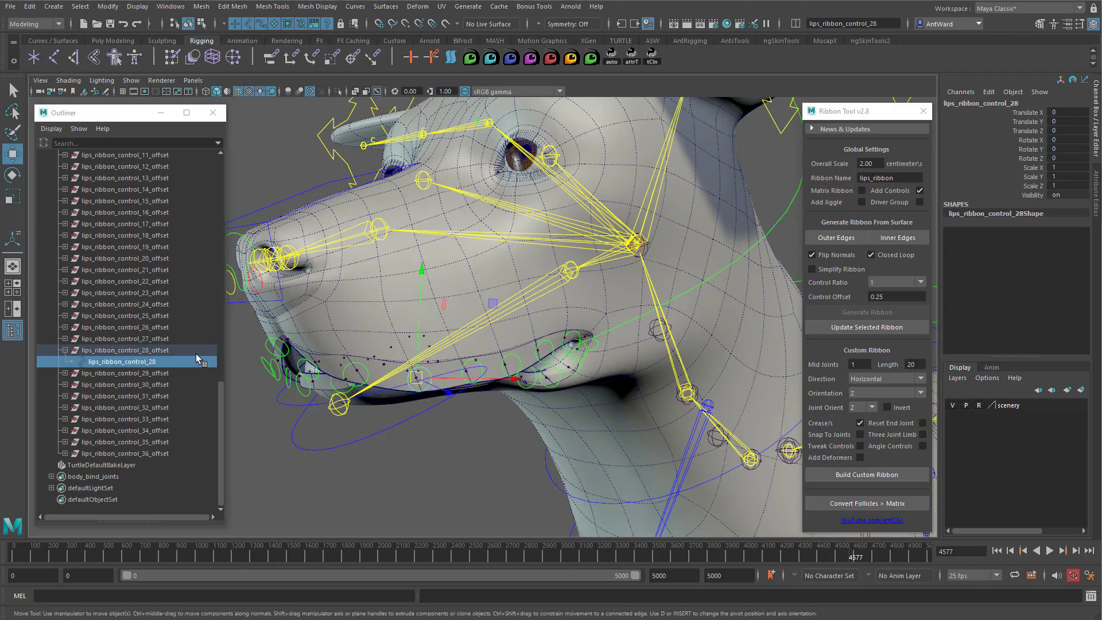
left_click(171, 350)
left_click(140, 360)
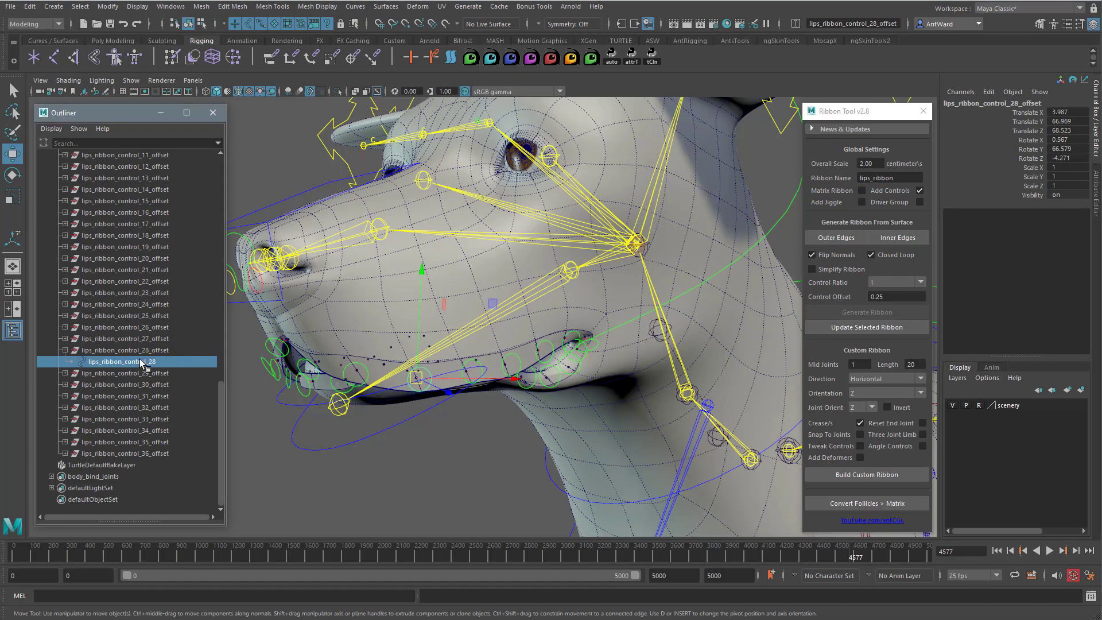
left_click_drag(462, 412, 458, 412, "alt")
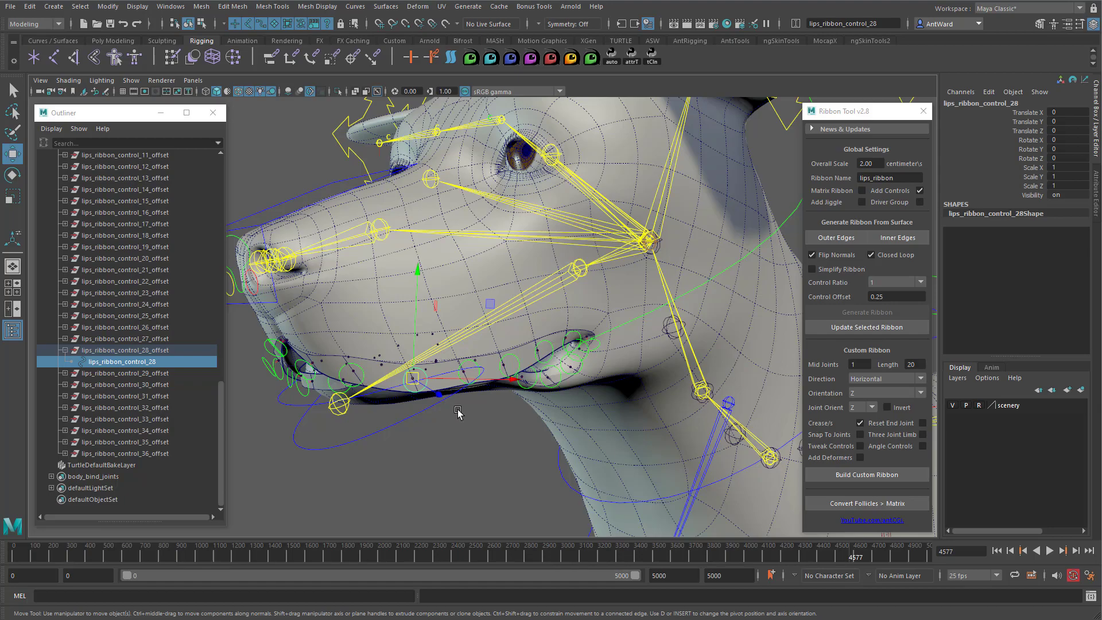
Undo the last lip ribbon and regenerate it with Driver Group enabled.
key("ctrl+z")
key("ctrl+z")
key("ctrl+z")
key("ctrl+z")
key("ctrl+z")
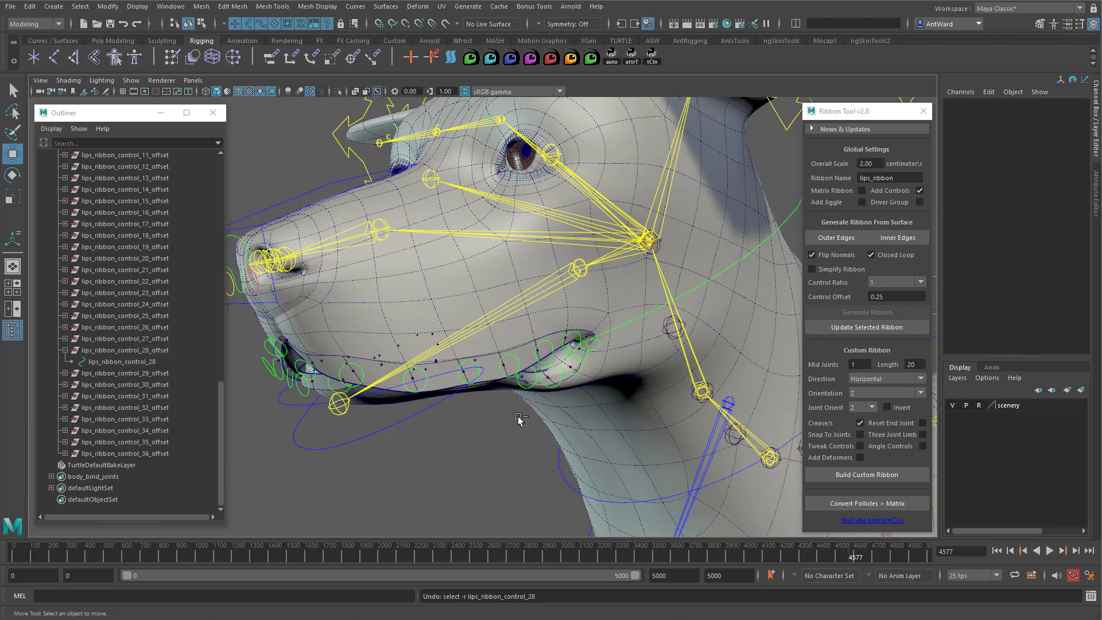
key("ctrl+z")
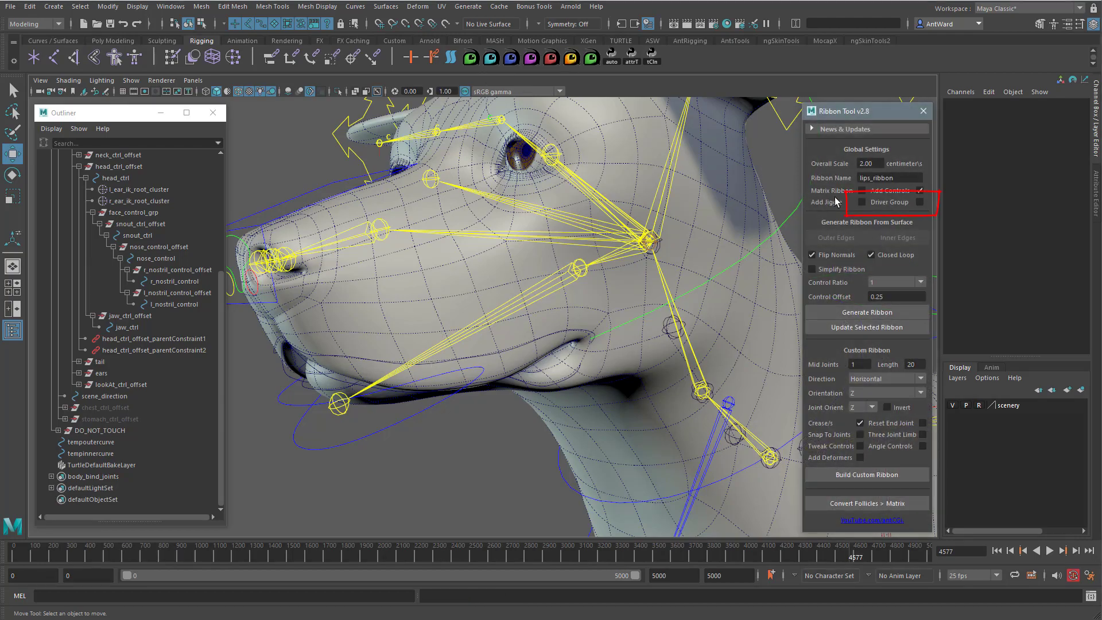
left_click(904, 205)
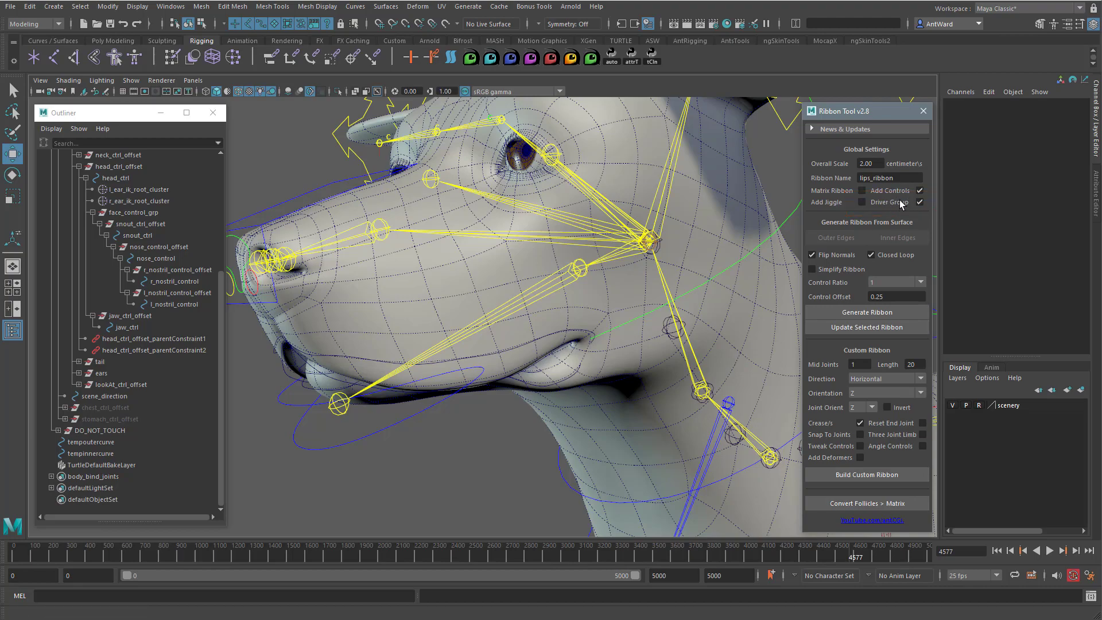
left_click(863, 315)
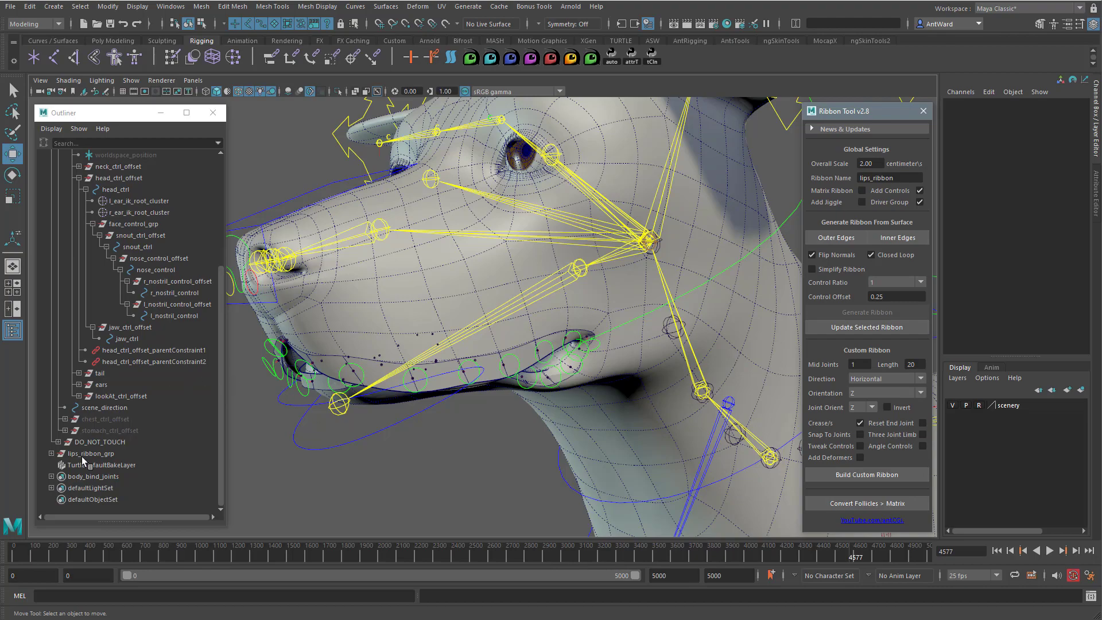
Expand lips_ribbon_grp down to the first lip control and inspect the driver group above its offset group.
left_click(51, 454)
scroll(120, 443, "down", 2)
left_click(58, 453)
scroll(143, 440, "down", 4)
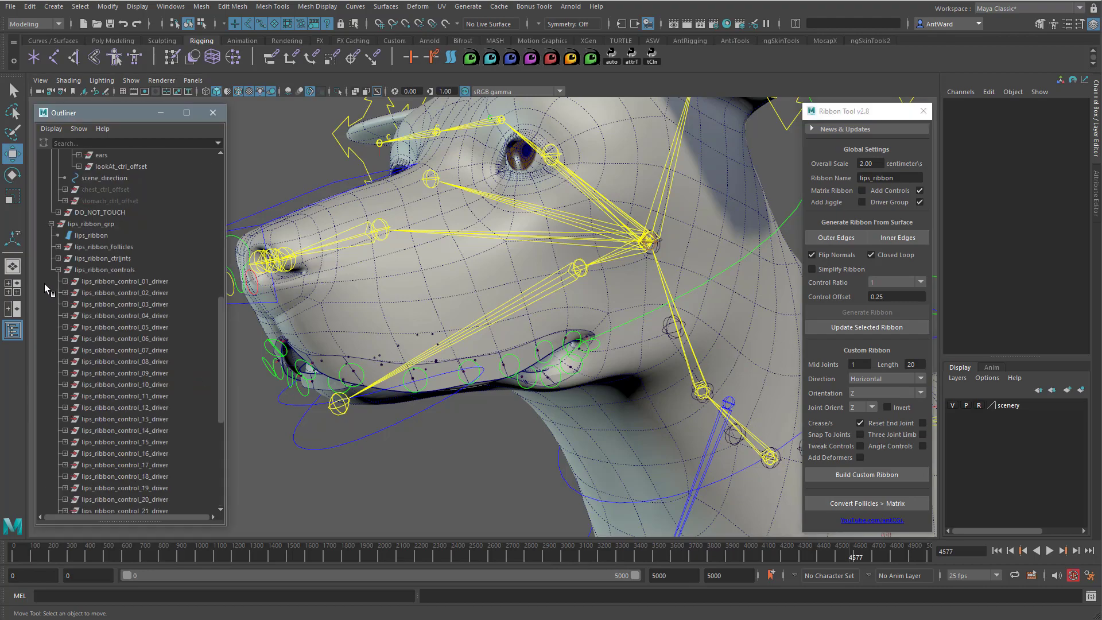
left_click(65, 281)
left_click(164, 281)
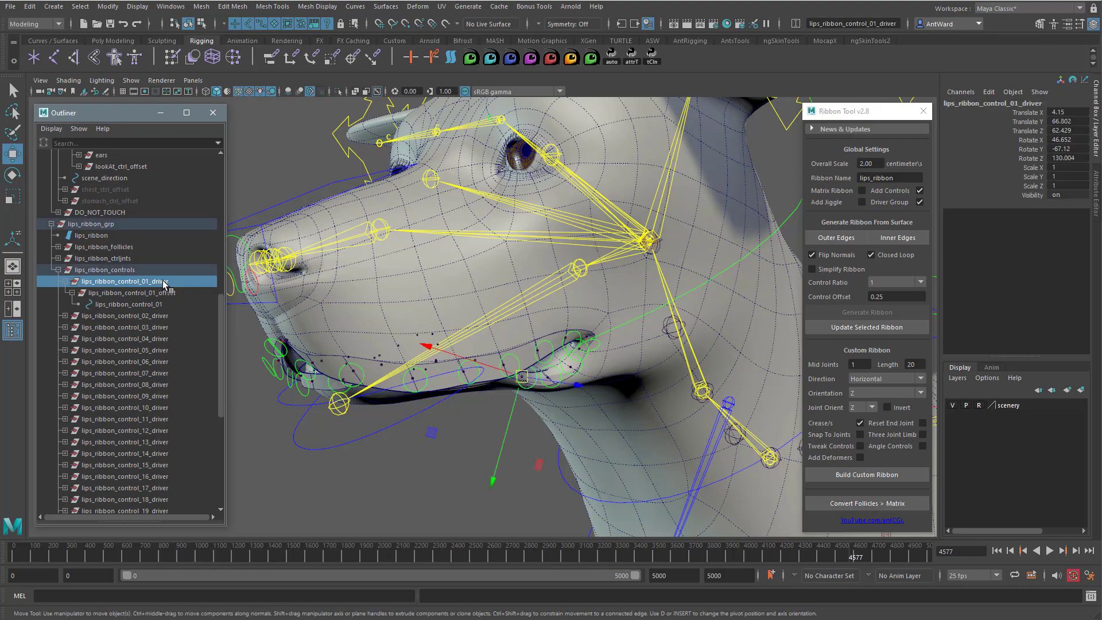
Compare the channels of lips_ribbon_control_01 with those of its offset group, and collapse the lips_ribbon_controls group.
left_click(167, 292)
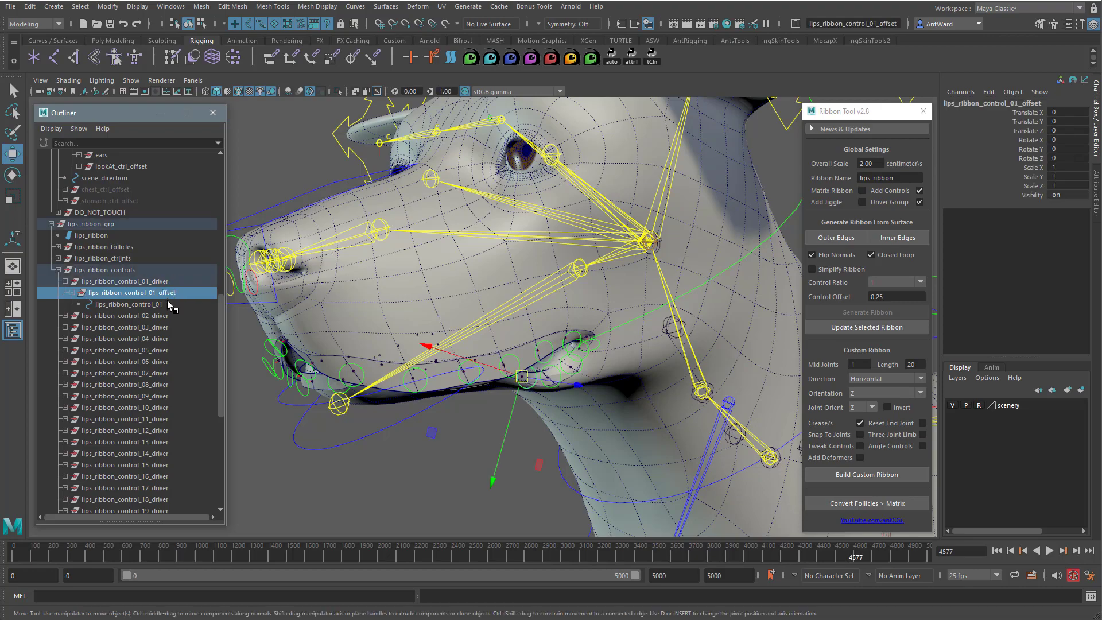
left_click(168, 304)
left_click(167, 292)
left_click(167, 303)
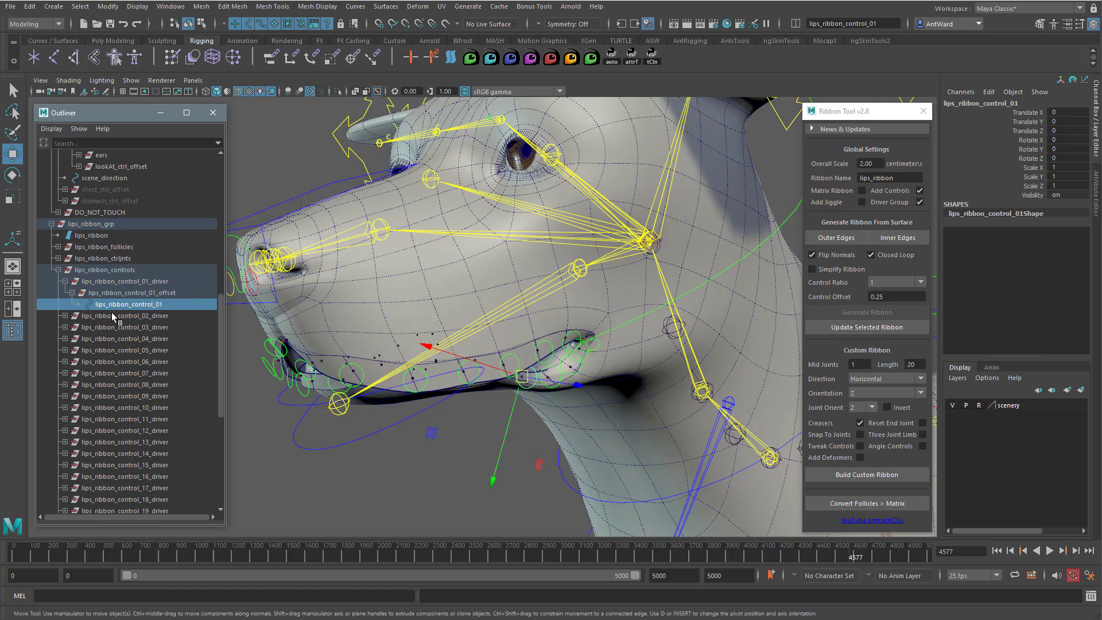
left_click(58, 270)
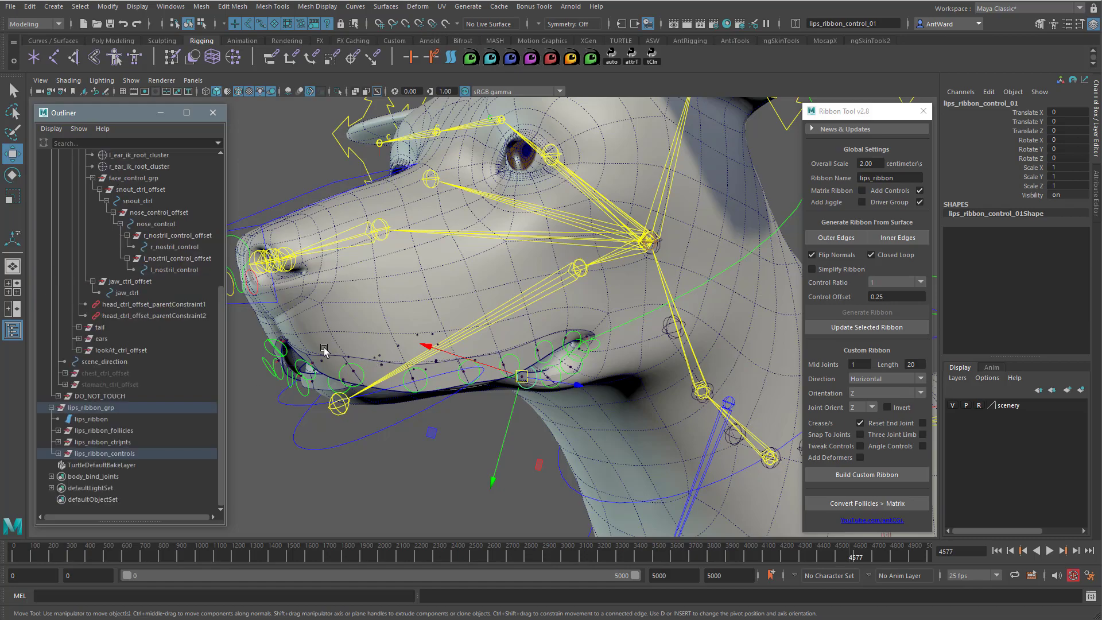
left_click_drag(510, 402, 512, 407, "alt")
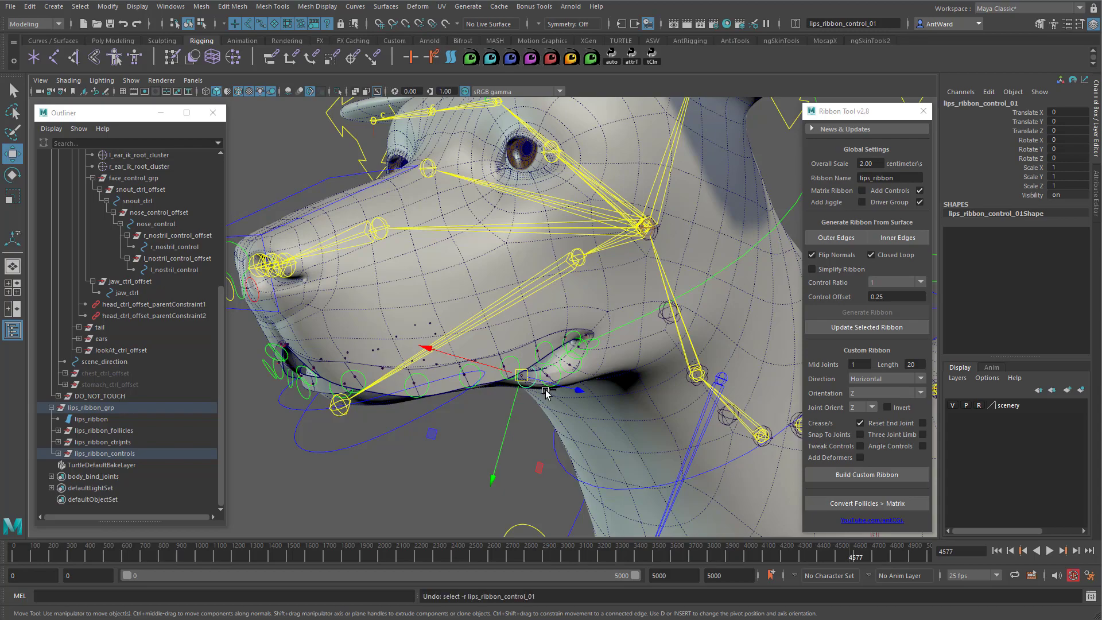
Undo the last lip ribbon and regenerate it with Control Ratio set to 2.
key("ctrl+z")
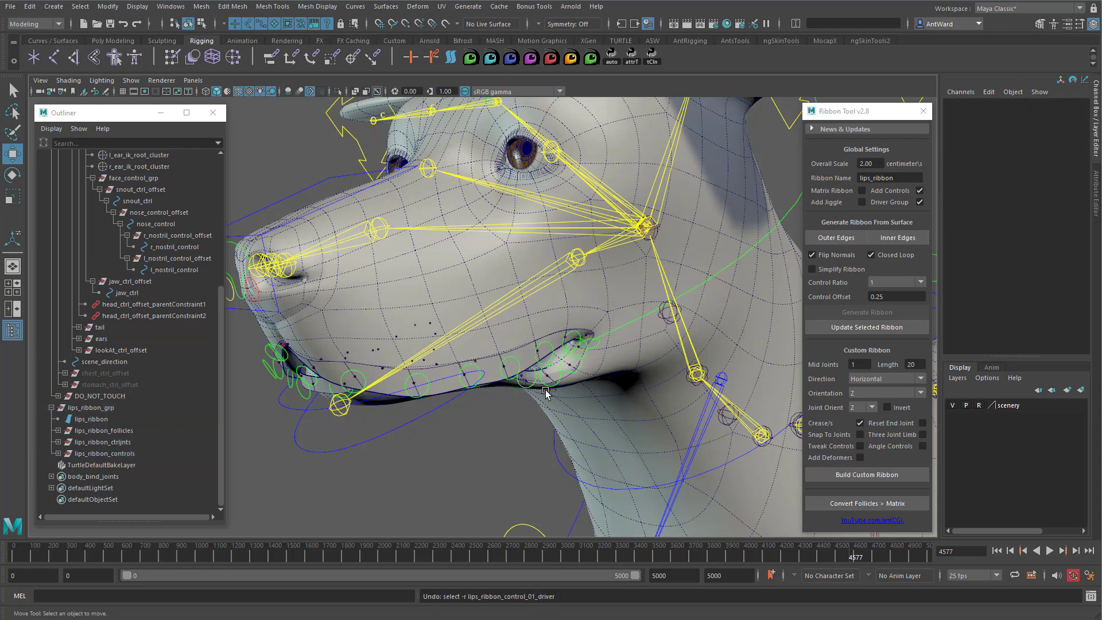
key("ctrl+z")
left_click(896, 281)
left_click(882, 305)
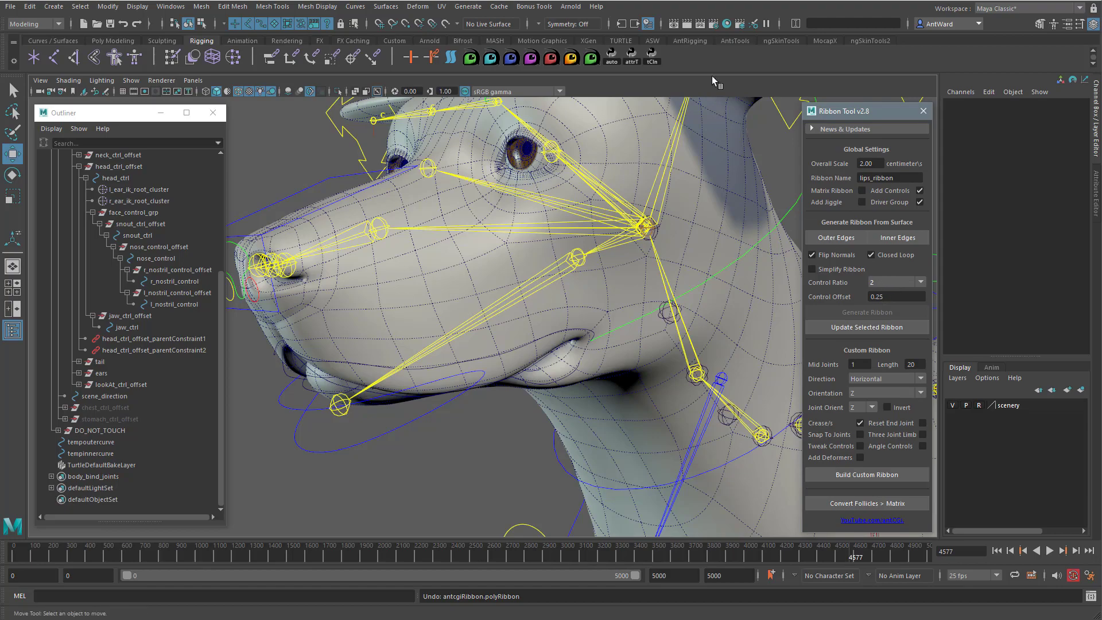
left_click(570, 61)
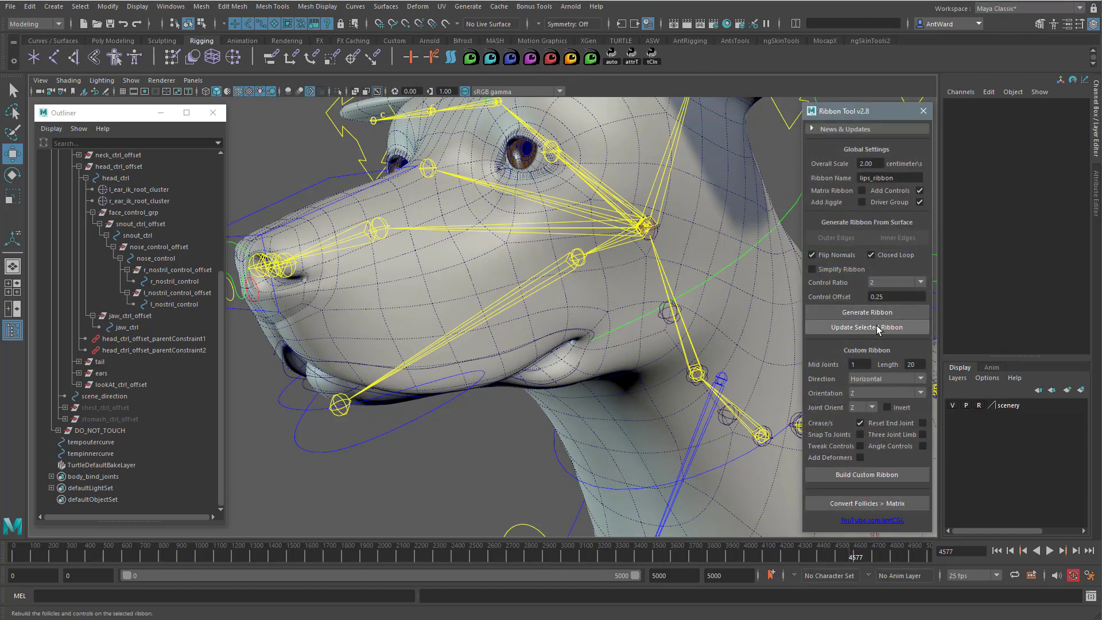
left_click(870, 314)
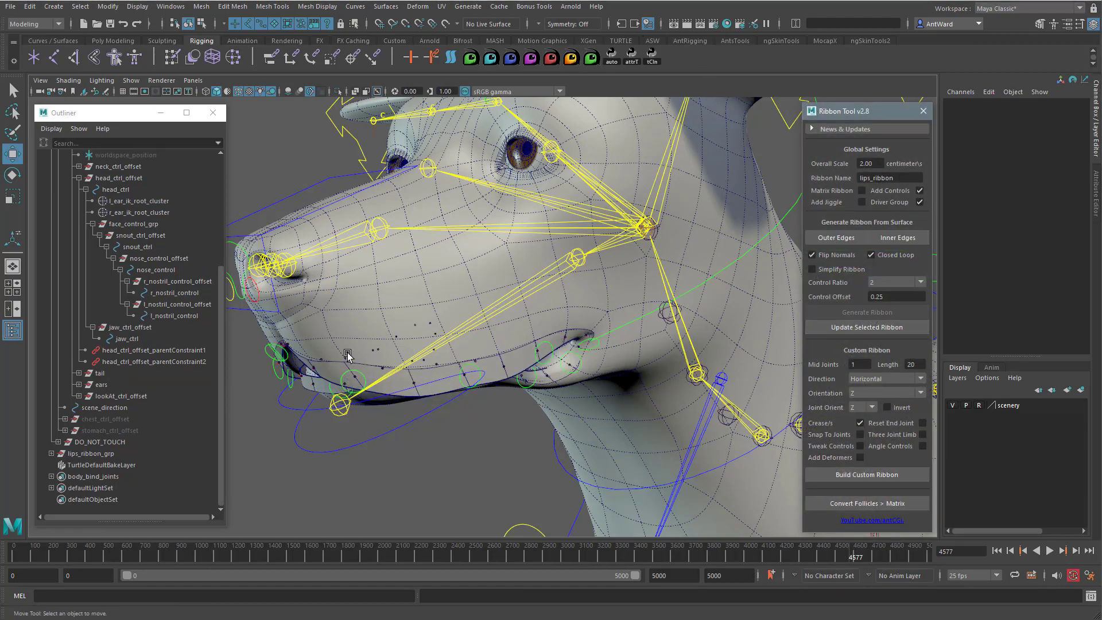
Switch lips_ribbon to control vertex editing and adjust the vertices along its lower edge midway along the upper lip.
left_click_drag(428, 400, 520, 376, "alt")
right_click_drag(519, 377, 604, 369, "alt")
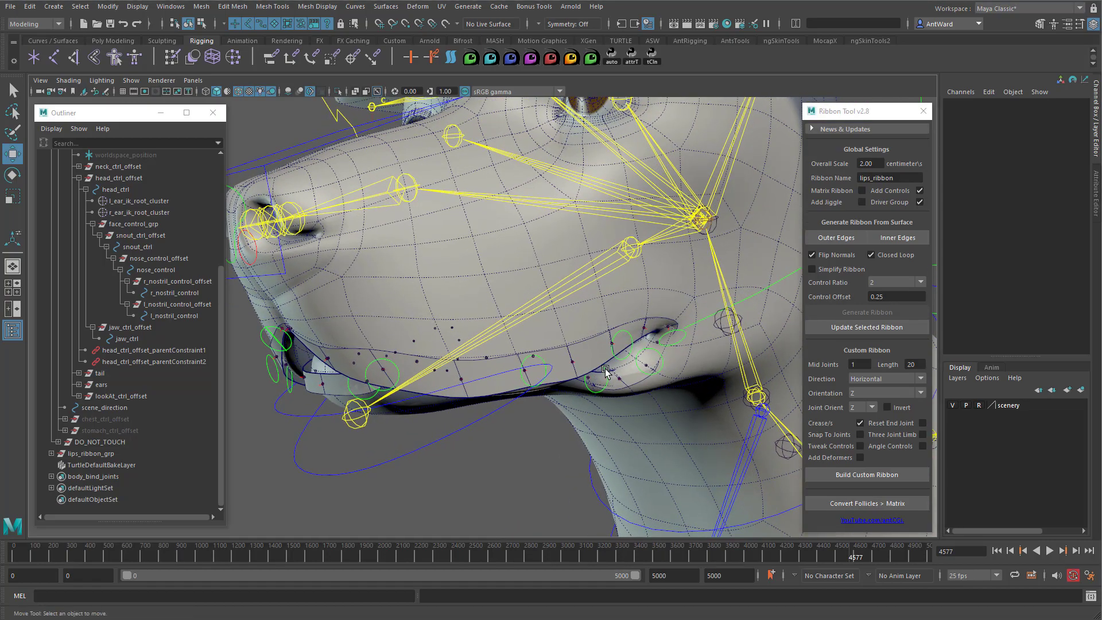
left_click(487, 389)
right_click_drag(487, 389, 473, 424)
left_click(466, 398)
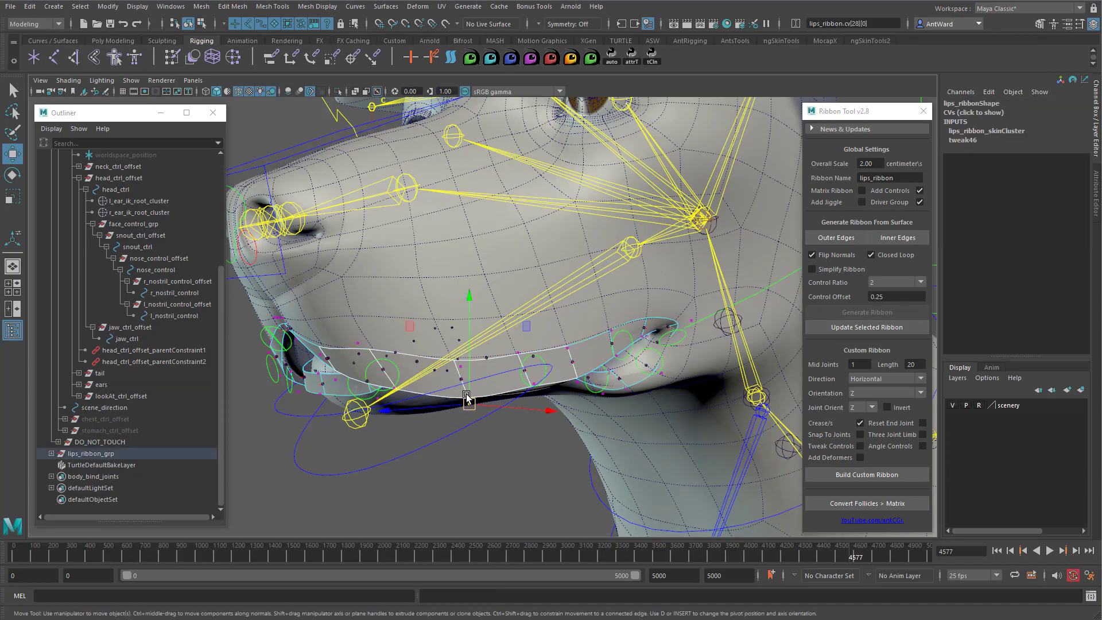
left_click_drag(472, 396, 469, 391)
left_click(531, 383)
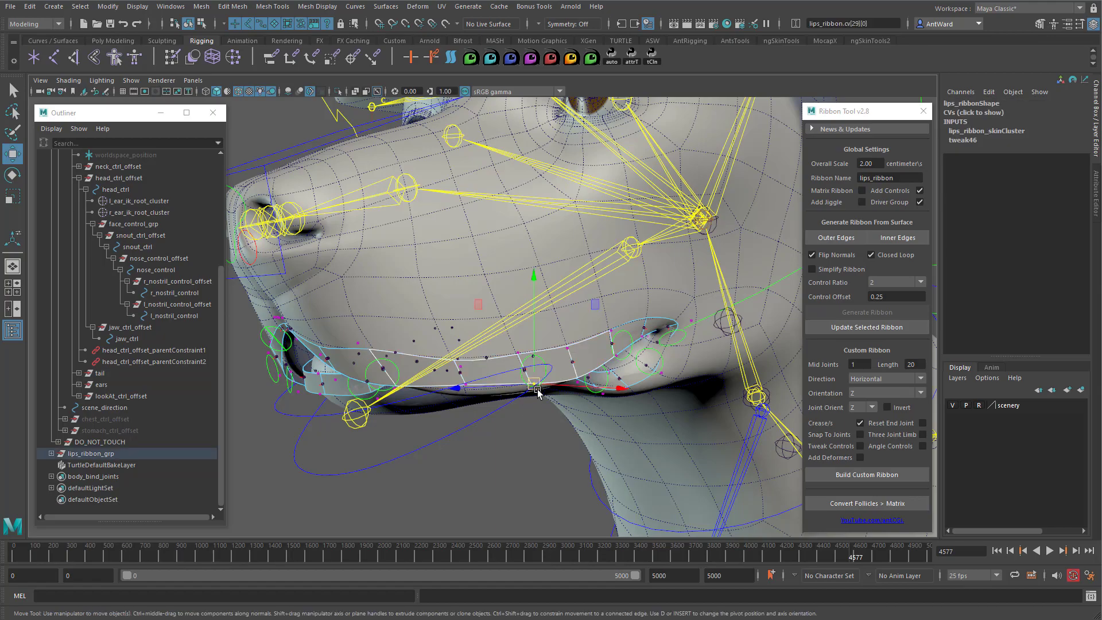
Reposition further lips_ribbon control vertices toward the corner of the mouth on both edges of the surface.
mouse_move(535, 403)
left_mouse_down("alt")
mouse_move(558, 408)
mouse_move(556, 391)
mouse_move(553, 412)
left_mouse_up("alt")
left_click(552, 376)
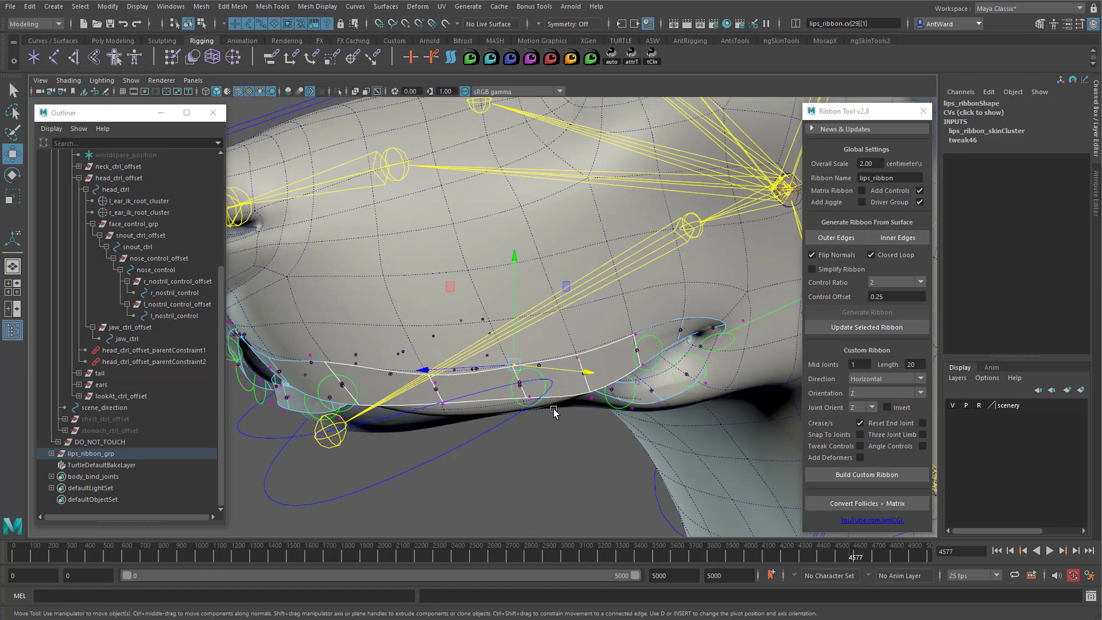
left_click(592, 401)
left_click(583, 390)
right_click_drag(583, 391, 558, 391)
left_click(590, 395)
mouse_move(590, 395)
left_mouse_down()
mouse_move(586, 384)
mouse_move(582, 409)
mouse_move(601, 408)
left_mouse_up()
left_click(577, 357)
left_click_drag(608, 360, 612, 360)
Return lips_ribbon to object mode and update the selected ribbon to rebuild its follicles and controls.
right_click_drag(508, 379, 560, 365)
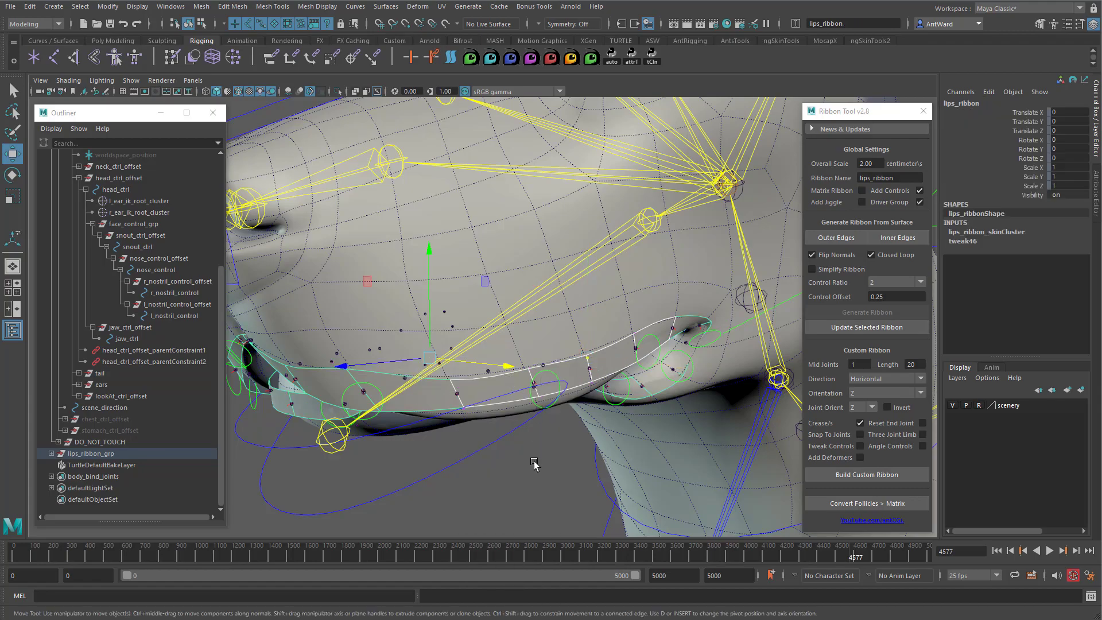
left_click(534, 463)
left_click(464, 387)
left_click_drag(468, 388, 574, 402, "alt")
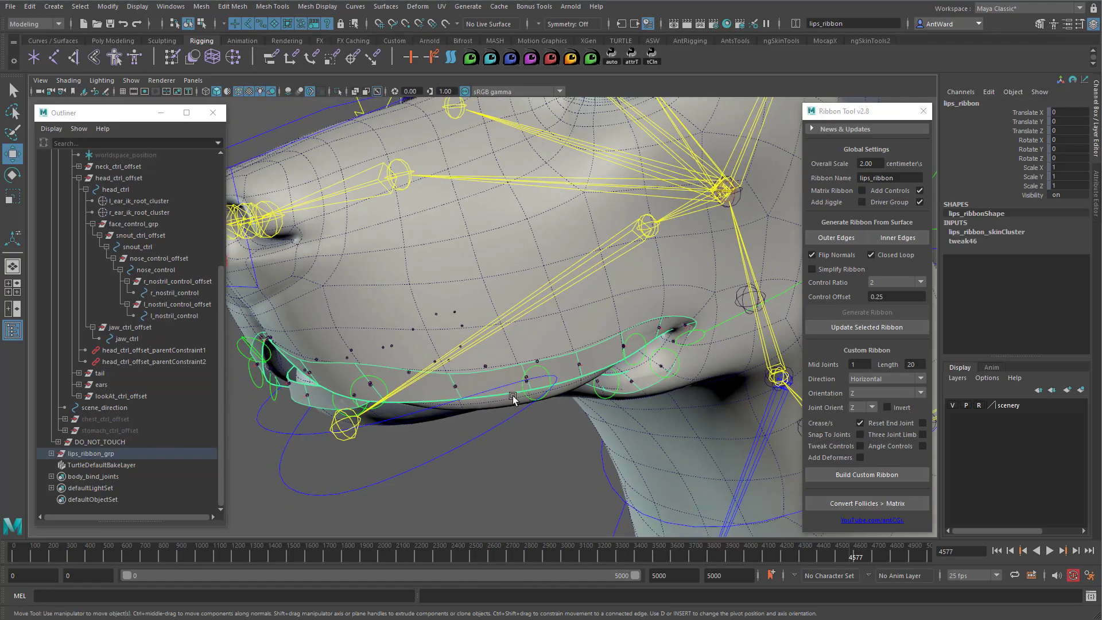
left_click(869, 328)
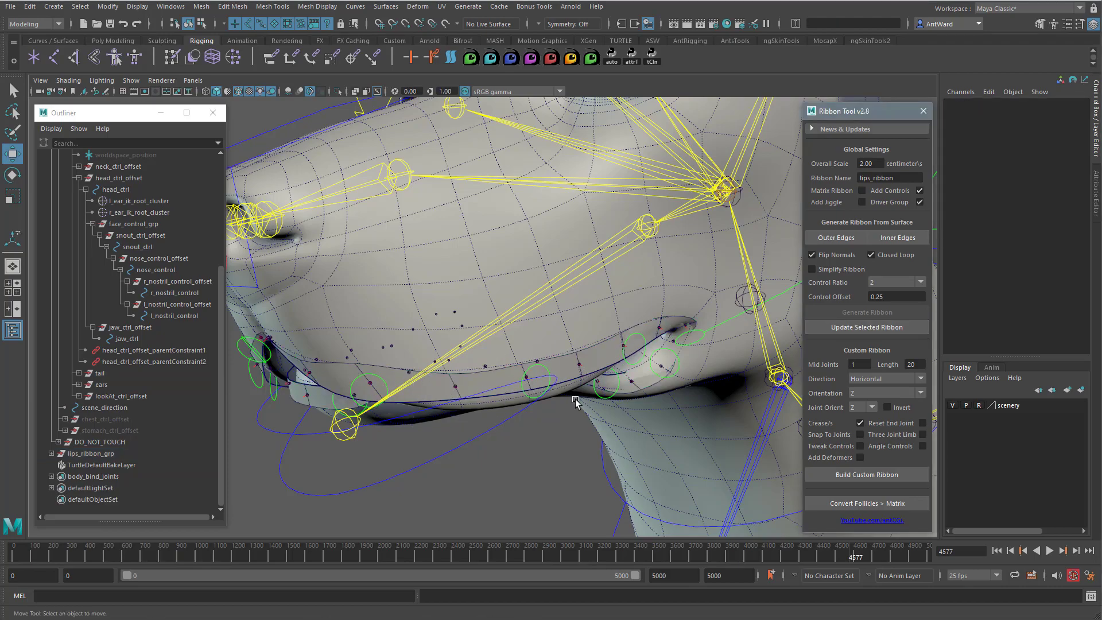
Try moving lips_ribbon_control_29 to test the rebuilt ribbon, and undo the movement.
left_click(543, 371)
left_click_drag(529, 373, 535, 345)
key("ctrl+z")
key("ctrl+z")
key("ctrl+z")
key("ctrl+z")
key("ctrl+z")
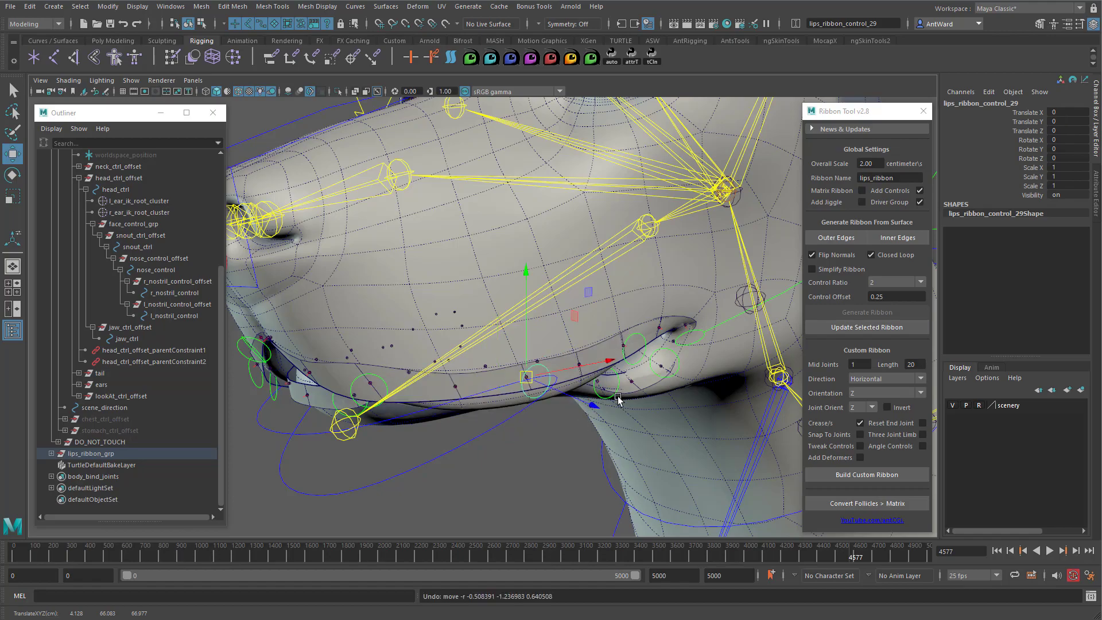
Examine the dog's head rig from several angles, covering the lip controls, snout, and eye and jaw joints.
left_click_drag(618, 399, 628, 408, "alt")
right_click_drag(627, 409, 514, 320, "alt")
middle_click_drag(515, 320, 565, 413, "alt")
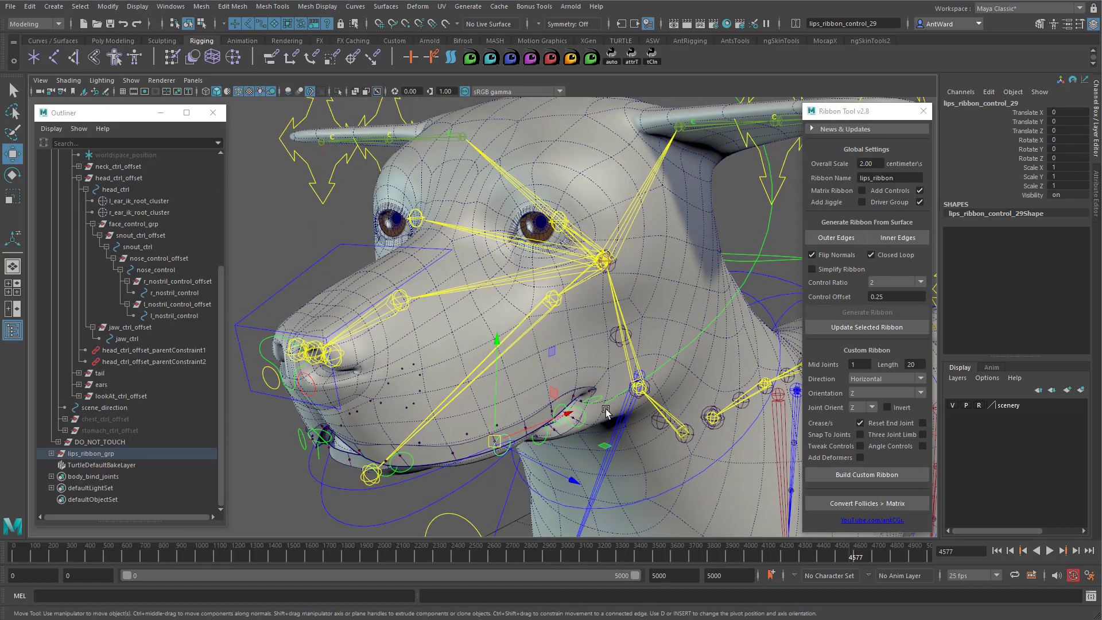
right_click_drag(565, 412, 545, 402, "alt")
left_click_drag(544, 402, 392, 429, "alt")
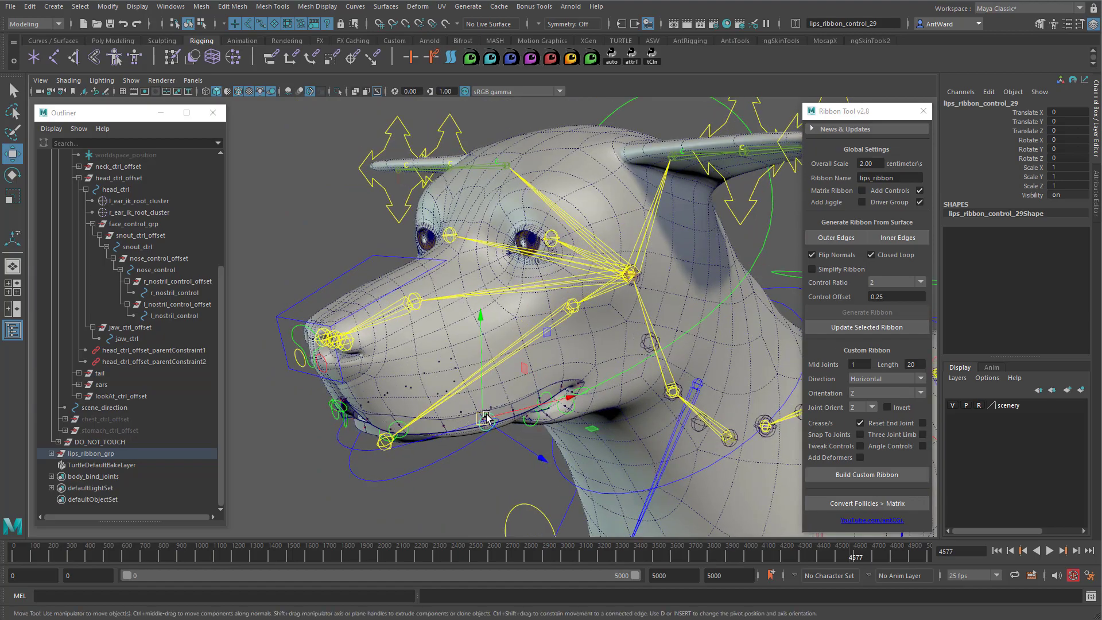
left_click_drag(517, 442, 390, 281, "alt")
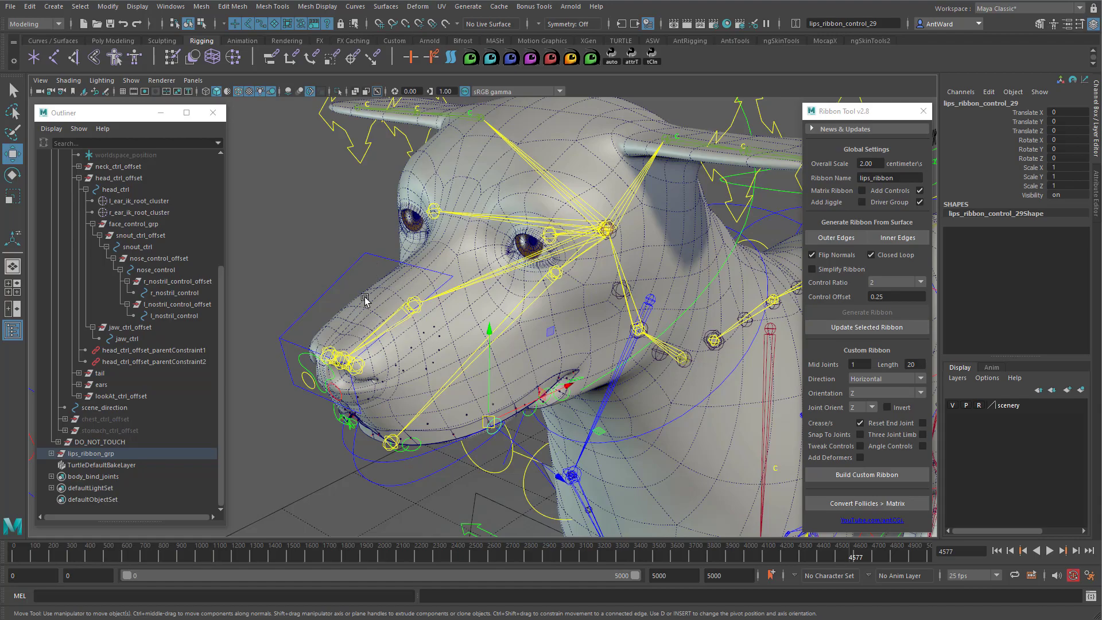
left_click_drag(385, 294, 591, 275, "alt")
right_click_drag(471, 287, 517, 252, "alt")
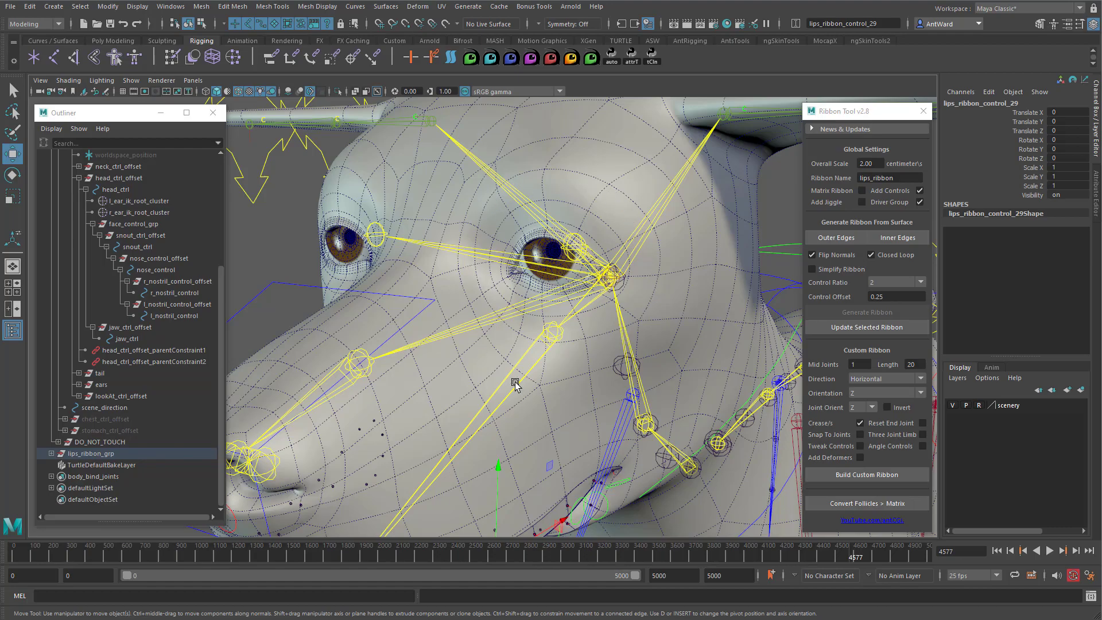
left_click_drag(643, 425, 594, 414, "alt")
right_click_drag(594, 415, 411, 394, "alt")
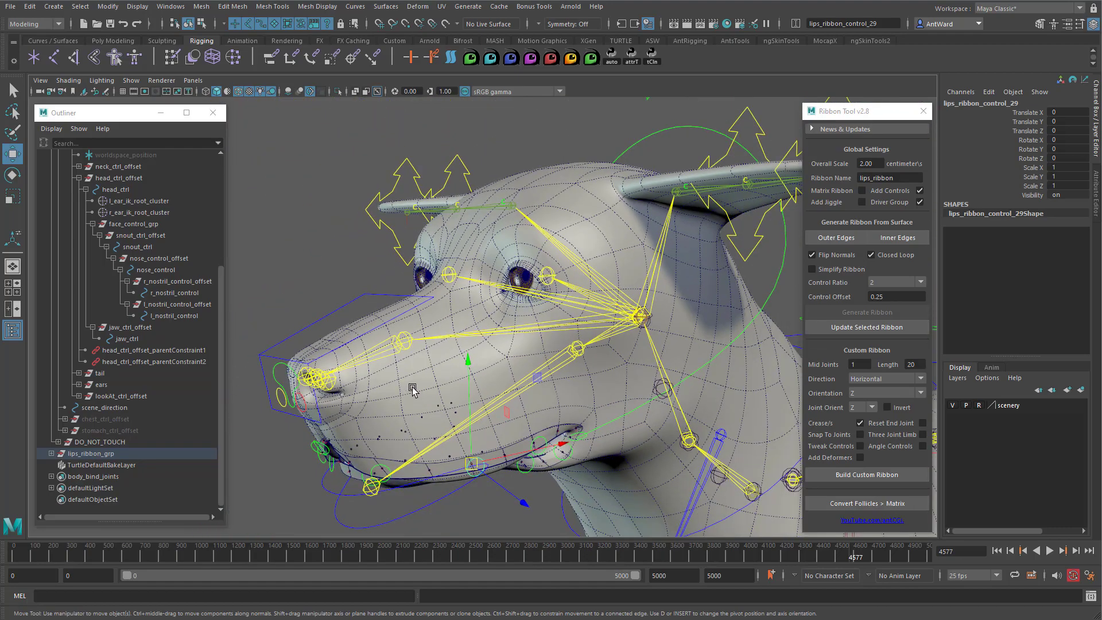
middle_click_drag(313, 319, 332, 275, "alt")
left_click(315, 231)
left_click_drag(313, 269, 478, 425, "alt")
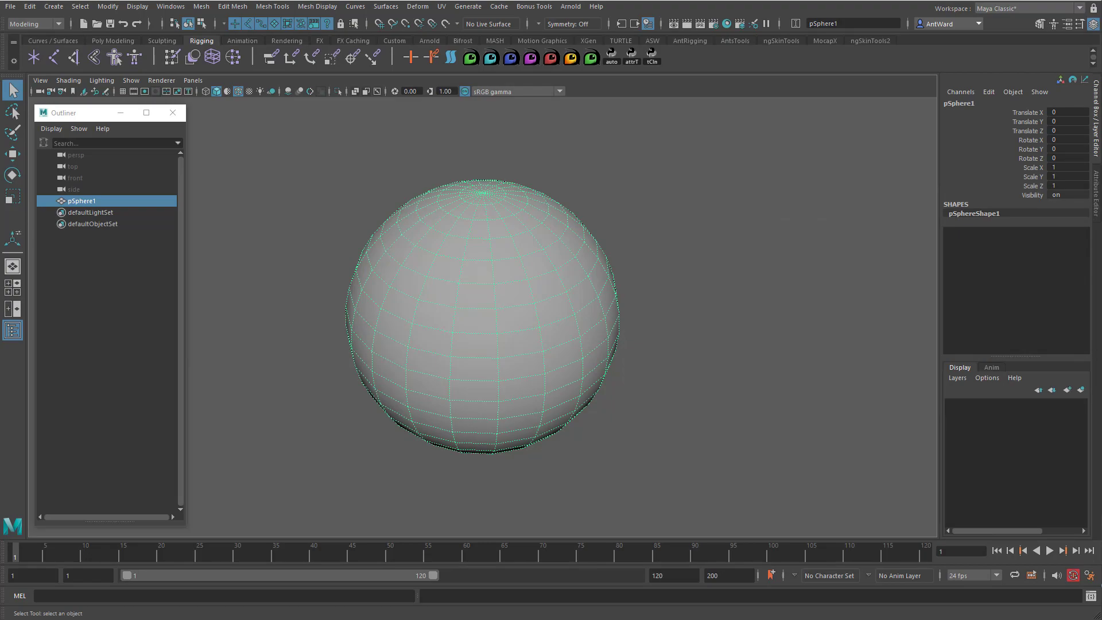
Convert an edge loop near the top of the practice sphere to a curve, using Best guess form and 3 Cubic degree.
left_click_drag(528, 285, 475, 277, "alt")
right_click(474, 279)
left_click(476, 249)
double_click(486, 265)
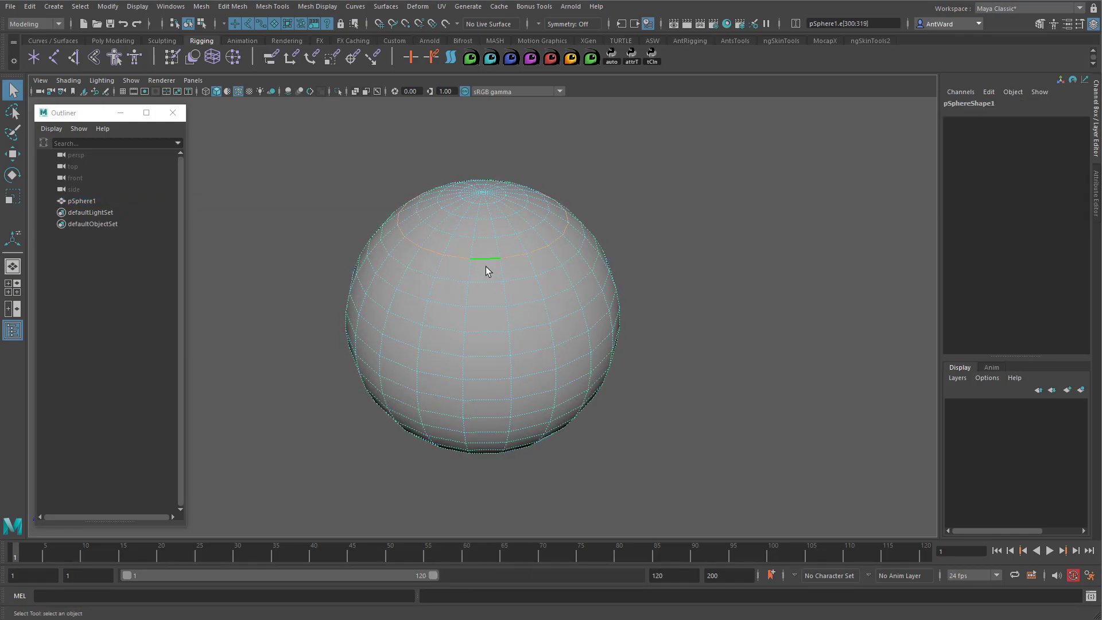
left_click(108, 6)
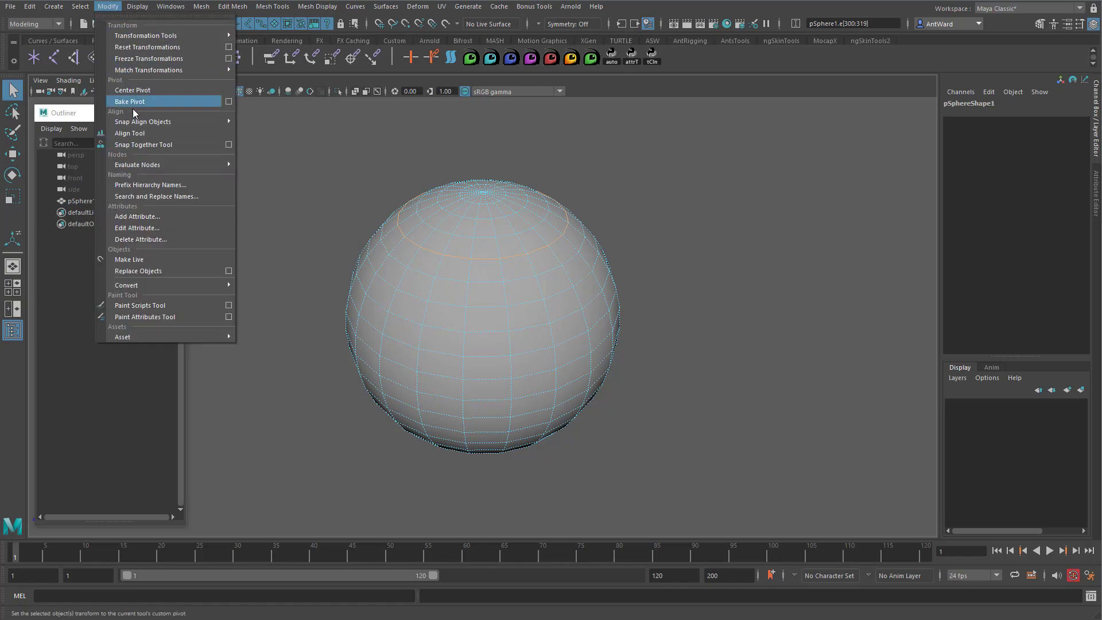
mouse_move(152, 286)
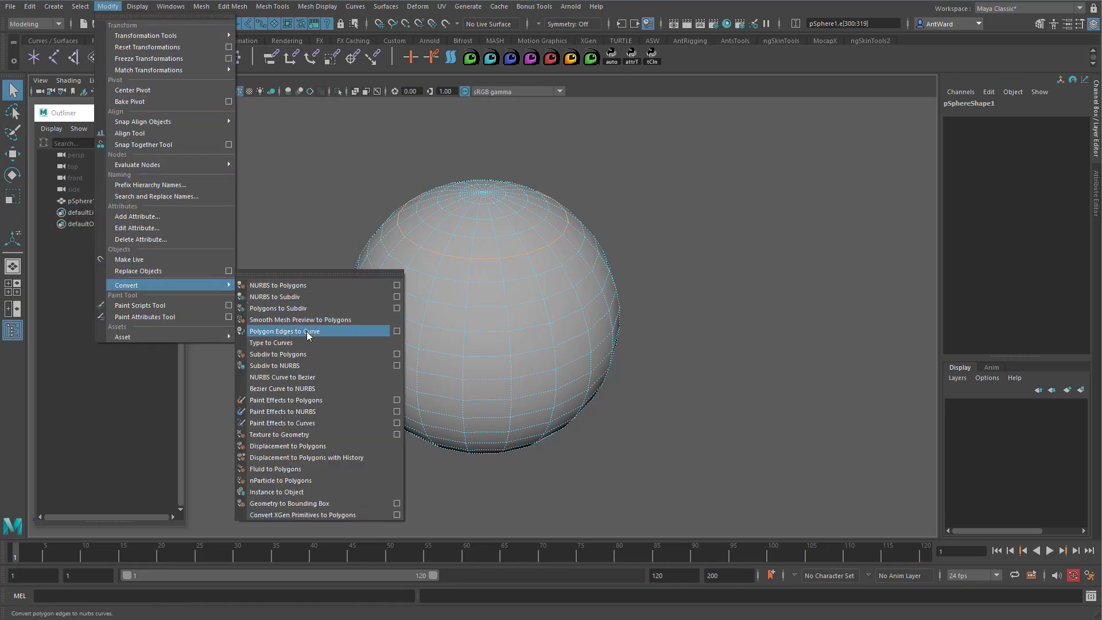
left_click(397, 331)
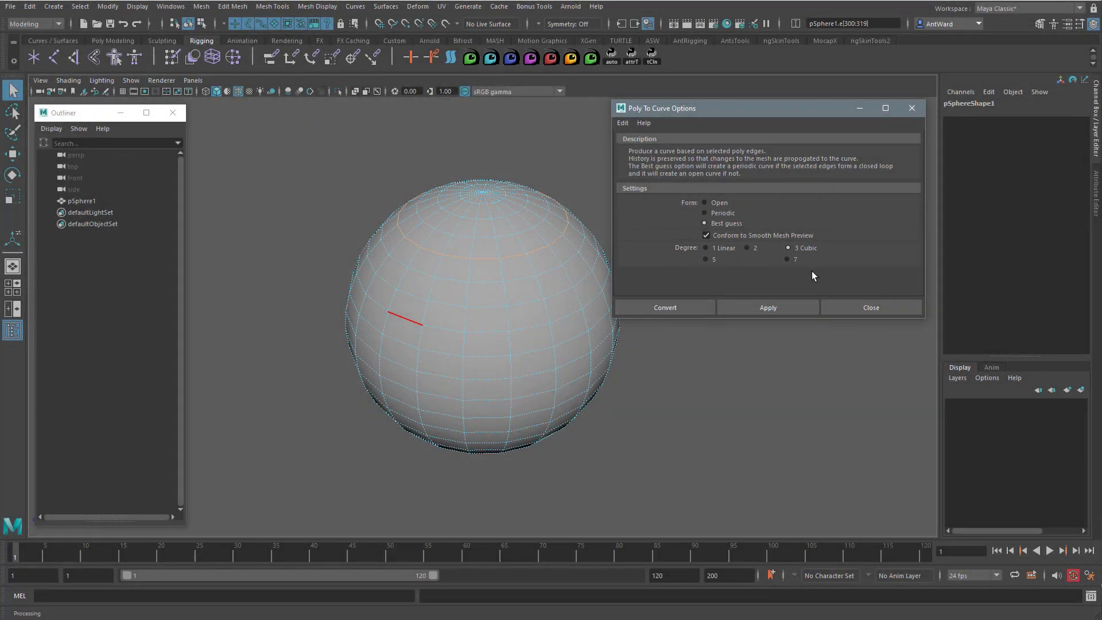
left_click(790, 306)
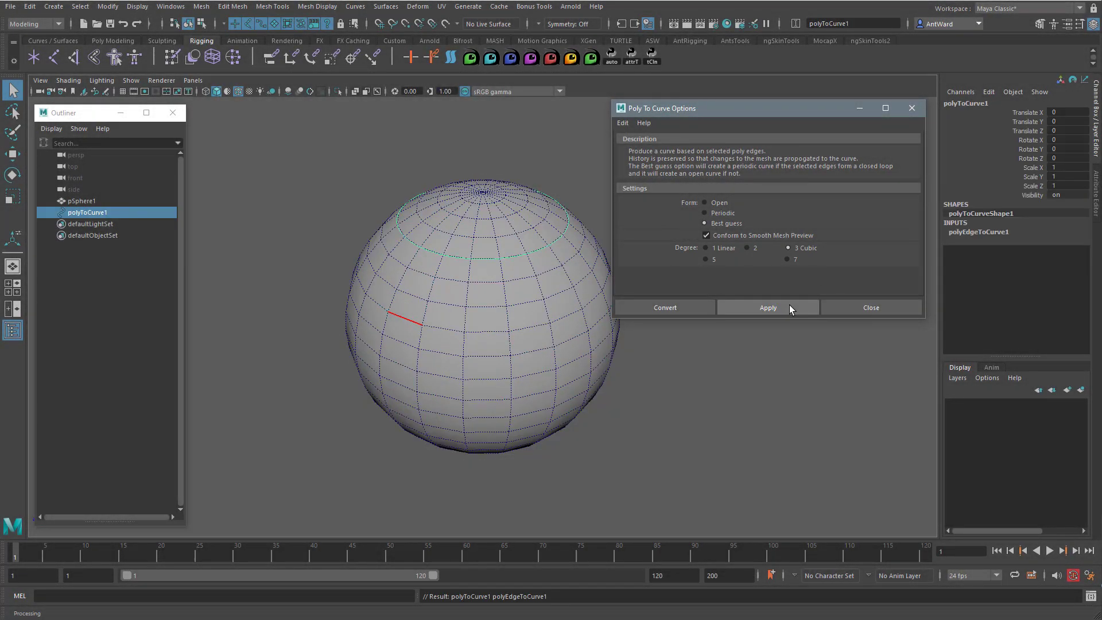
Convert a second edge loop, two rows below the first curve, to a curve with the same settings and hide the sphere.
left_click(513, 298)
right_click_drag(512, 297, 513, 264)
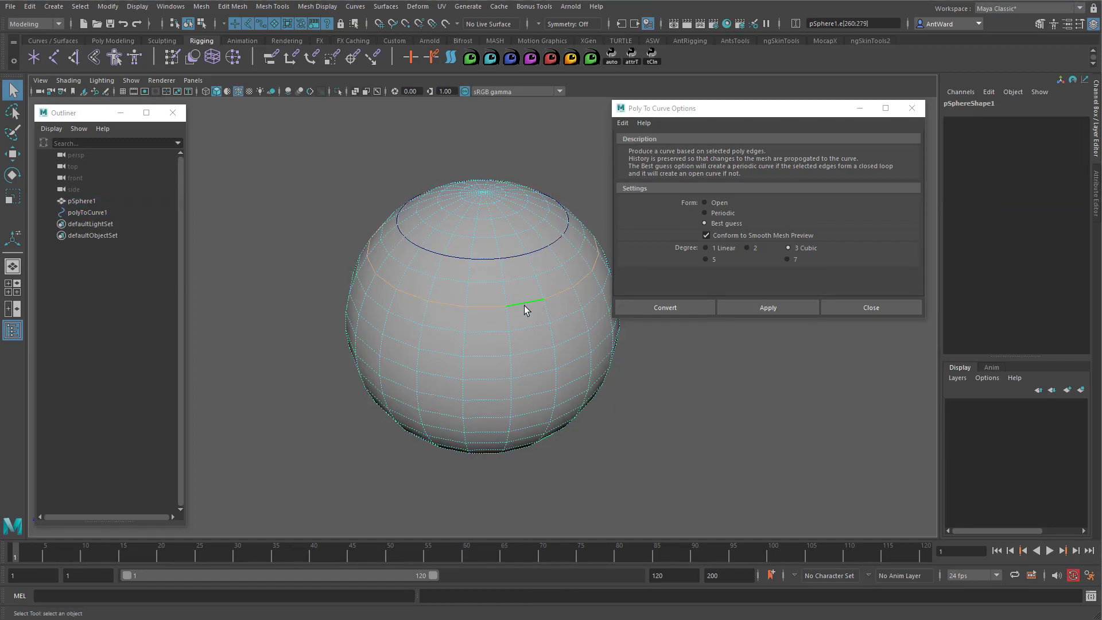
left_click(766, 309)
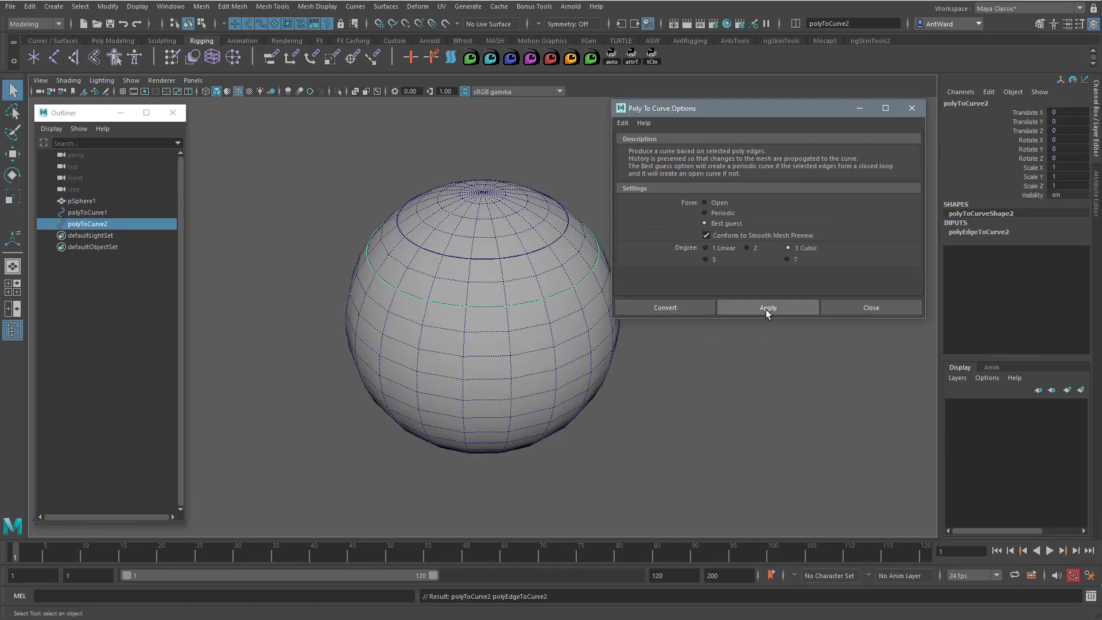
left_click(482, 370)
key("ctrl+h")
Loft the two polyToCurve curves into a NURBS surface using the default loft settings: Uniform parameterization, Cubic degree, 1 section span, Close off.
left_click(468, 259)
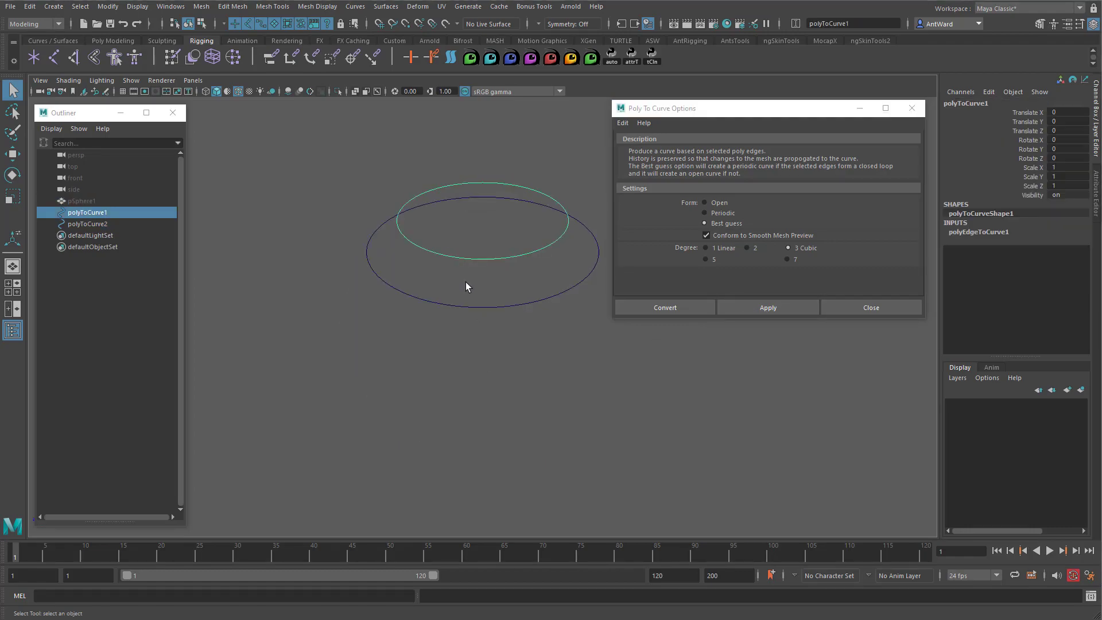
left_click_drag(446, 350, 446, 352, "shift")
middle_click_drag(514, 269, 425, 292, "alt")
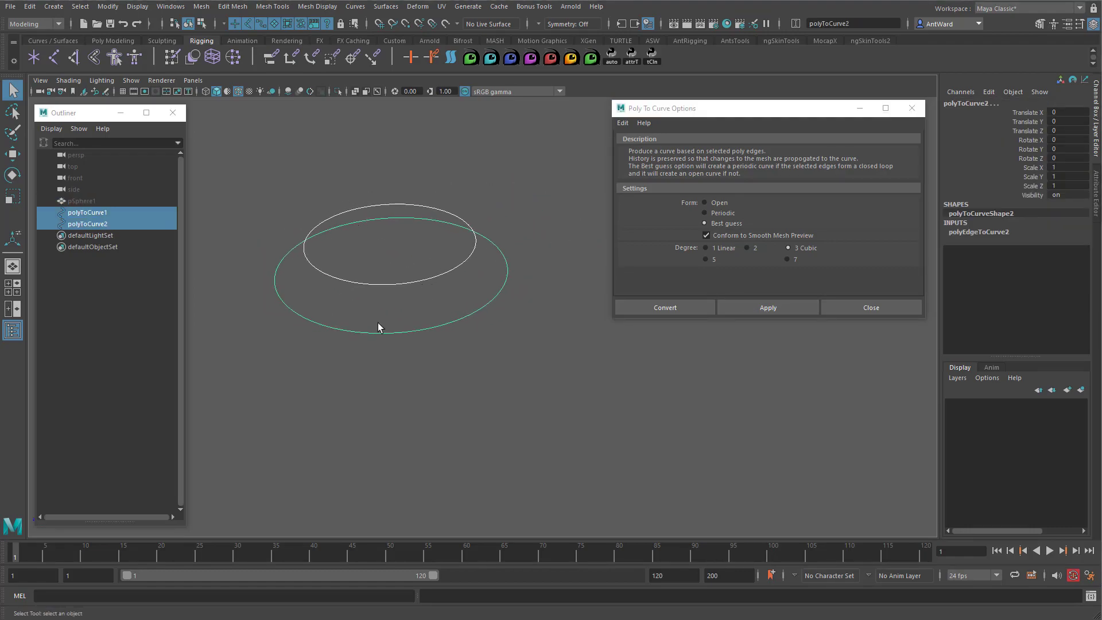
left_click(912, 108)
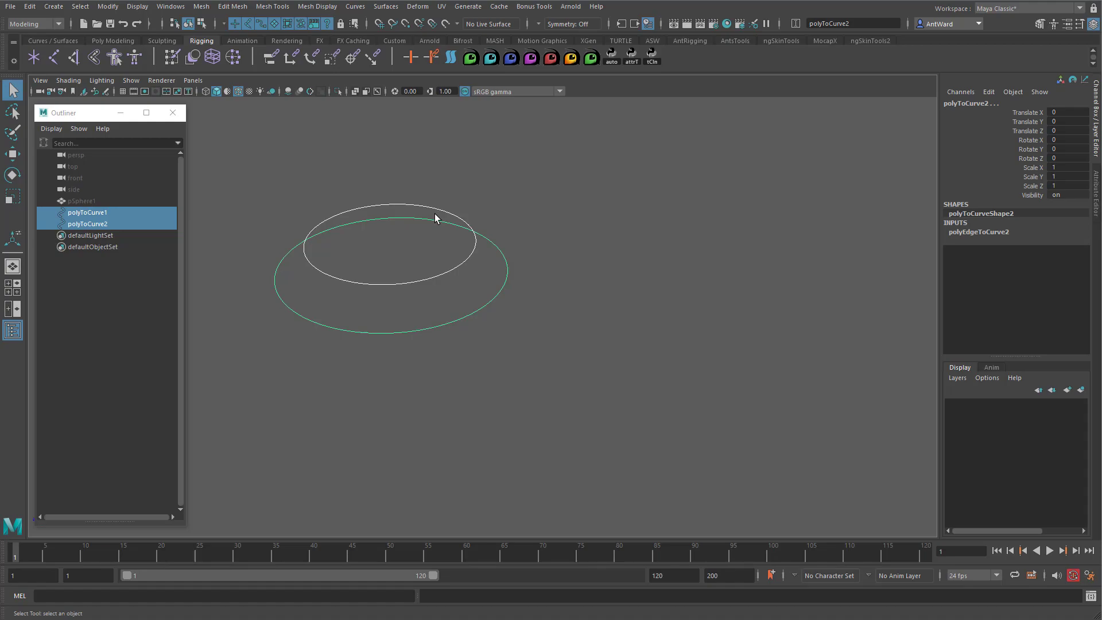
key("space")
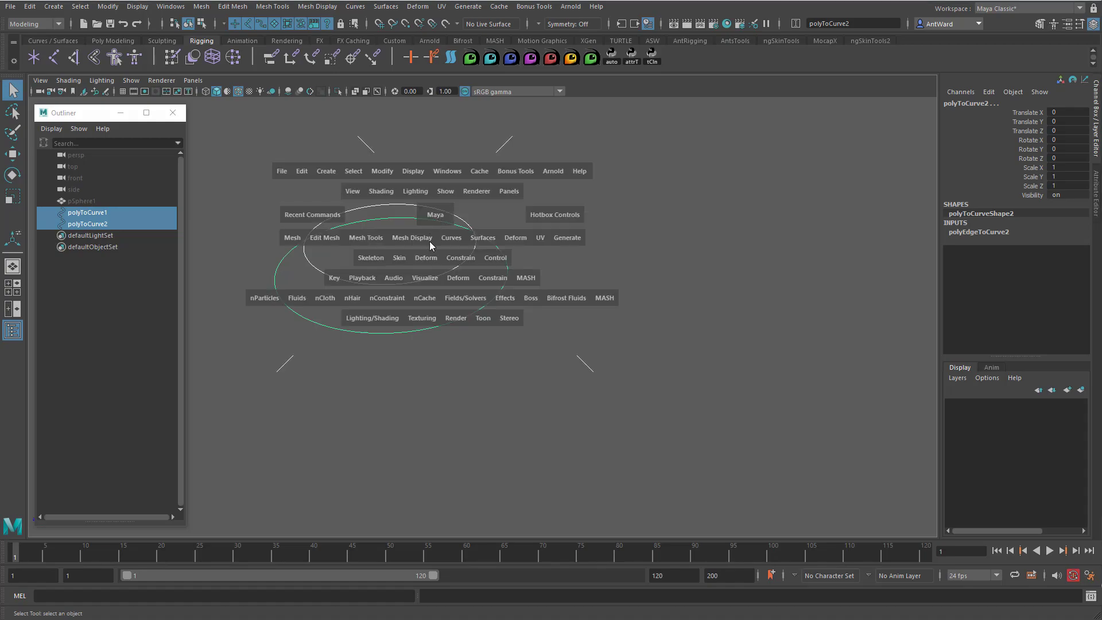
left_click(489, 244)
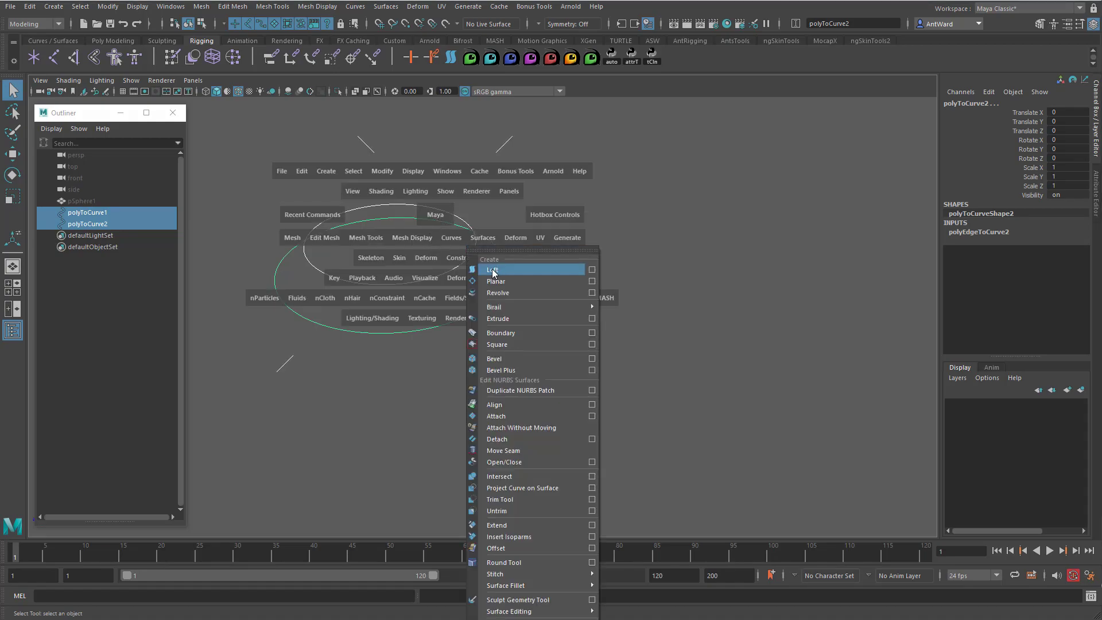
left_click(592, 270)
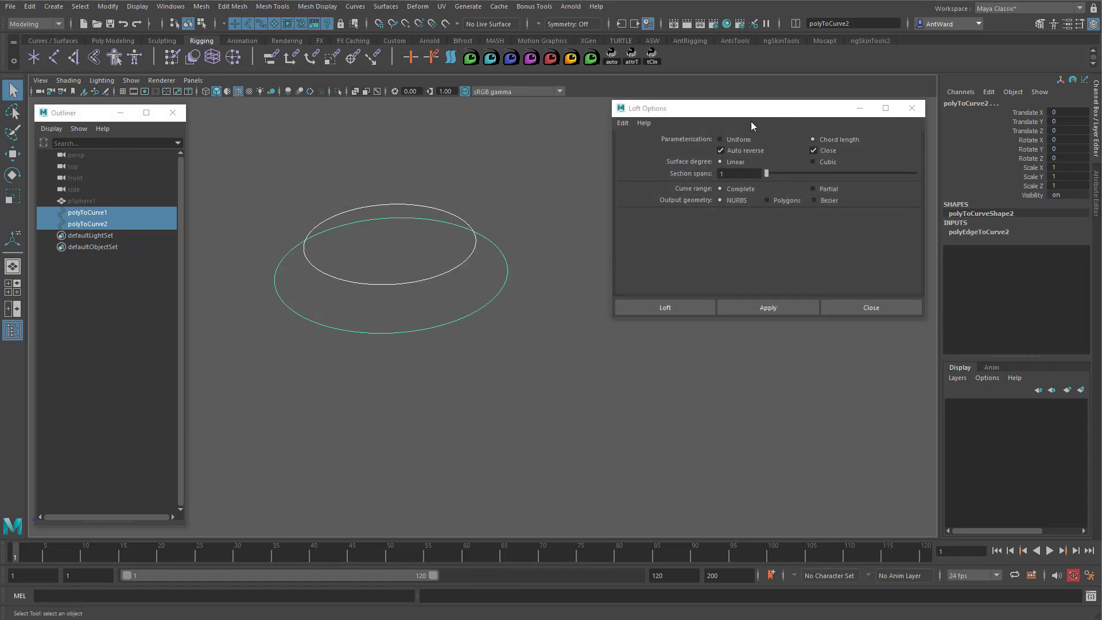
left_click(623, 123)
left_click(630, 148)
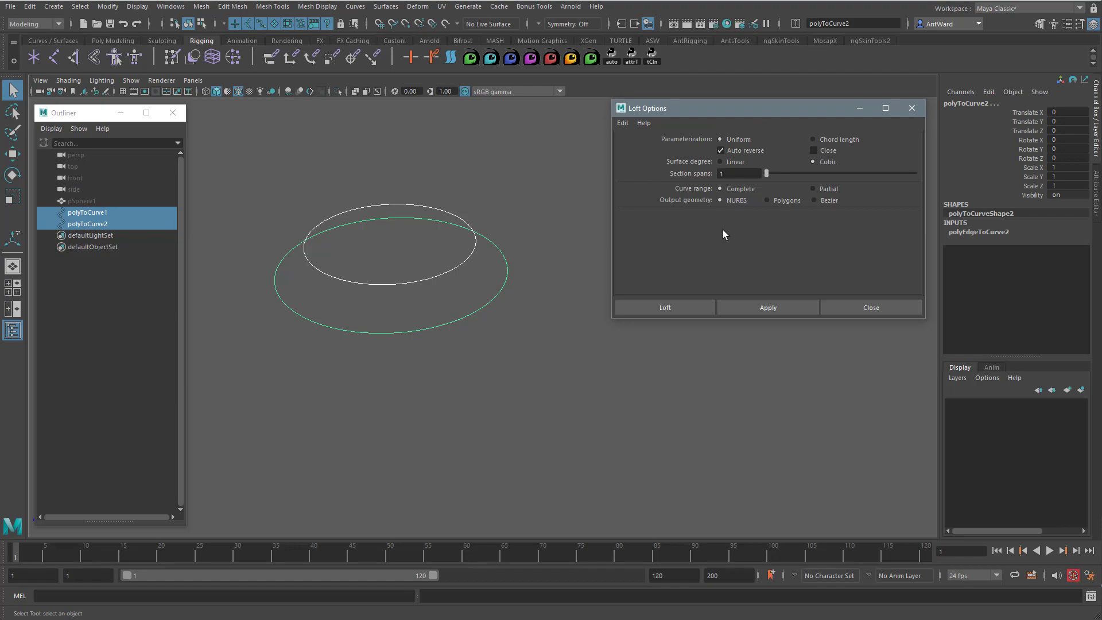
left_click(765, 307)
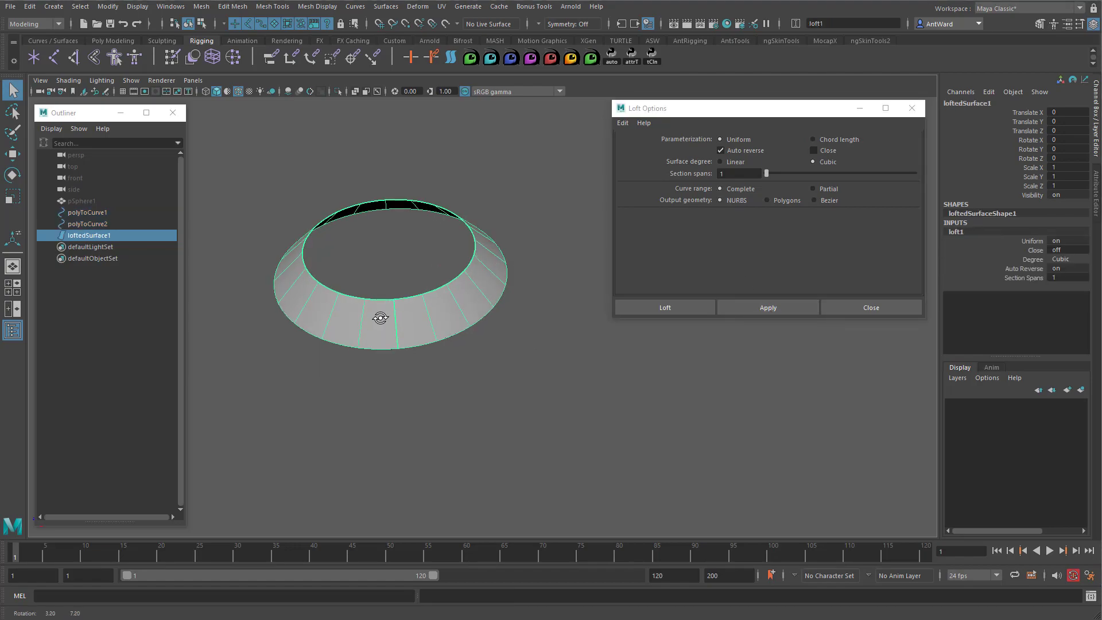
Try deleting the source curves and moving the cubic lofted surface's control vertices, and undo these changes.
left_click_drag(106, 214, 108, 224)
key("Delete")
left_click(349, 335)
left_click_drag(262, 182, 319, 168, "alt")
right_click_drag(385, 330, 340, 328)
left_click_drag(368, 281, 385, 266)
key("w")
left_click_drag(438, 365, 428, 364, "alt")
key("ctrl+z")
left_click_drag(351, 310, 364, 337)
left_click_drag(438, 360, 432, 358, "alt")
key("ctrl+z")
key("ctrl+z")
key("ctrl+z")
key("ctrl+z")
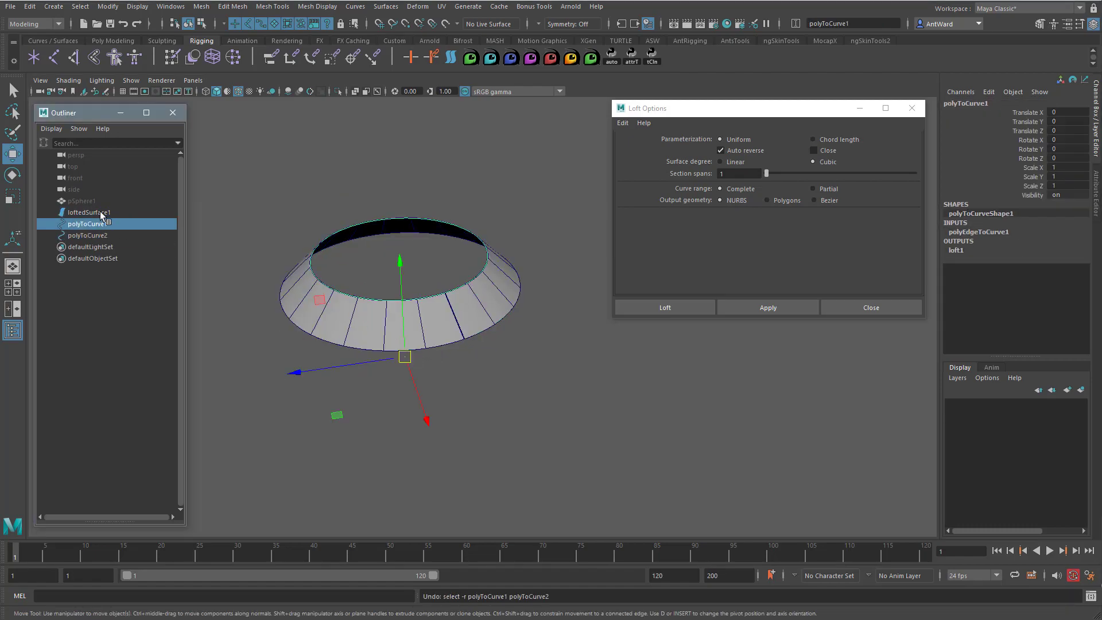
Delete the cubic lofted surface, loft the two curves again with Linear surface degree, and delete the source curves.
key("Delete")
left_click_drag(443, 275, 472, 358)
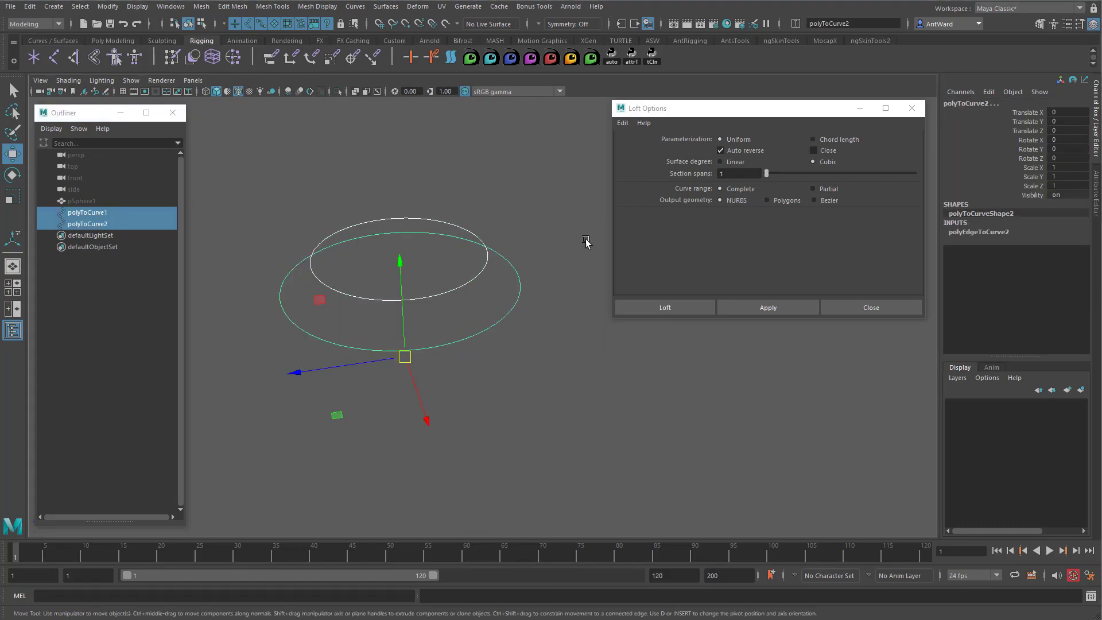
left_click(721, 162)
left_click(769, 308)
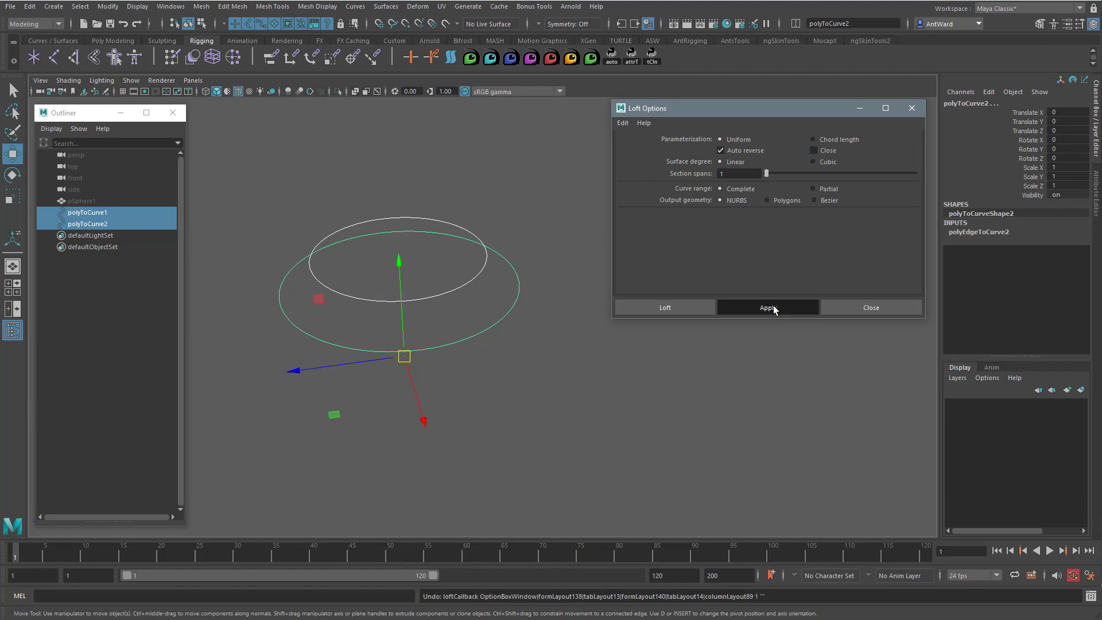
left_click(105, 217)
left_click(106, 224, "shift")
key("Delete")
Try moving the control vertices of the linear lofted surface, and undo the movement.
left_click(419, 316)
right_click_drag(419, 314, 396, 318)
left_click_drag(374, 292, 381, 370)
key("ctrl+z")
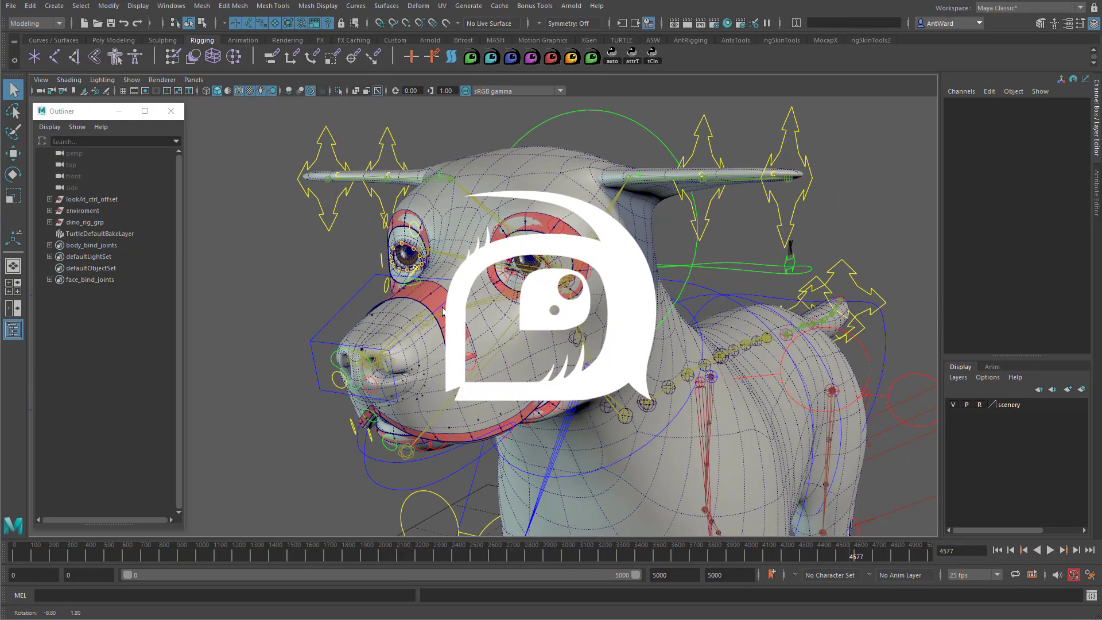
Examine the lip, snout, left brow and left eyelid ribbons on the dog's head, selecting them in turn.
left_click_drag(442, 312, 458, 483, "alt")
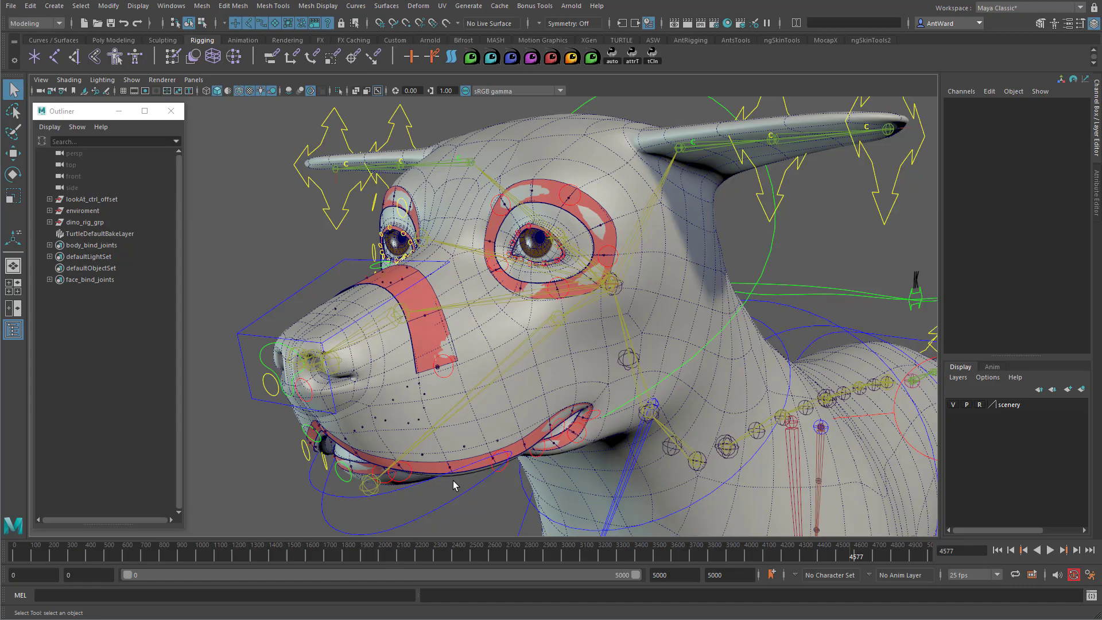
left_click(439, 472)
left_click_drag(439, 472, 421, 470, "alt")
left_click(412, 319)
left_click_drag(412, 319, 509, 236, "alt")
right_click_drag(509, 235, 903, 226, "alt")
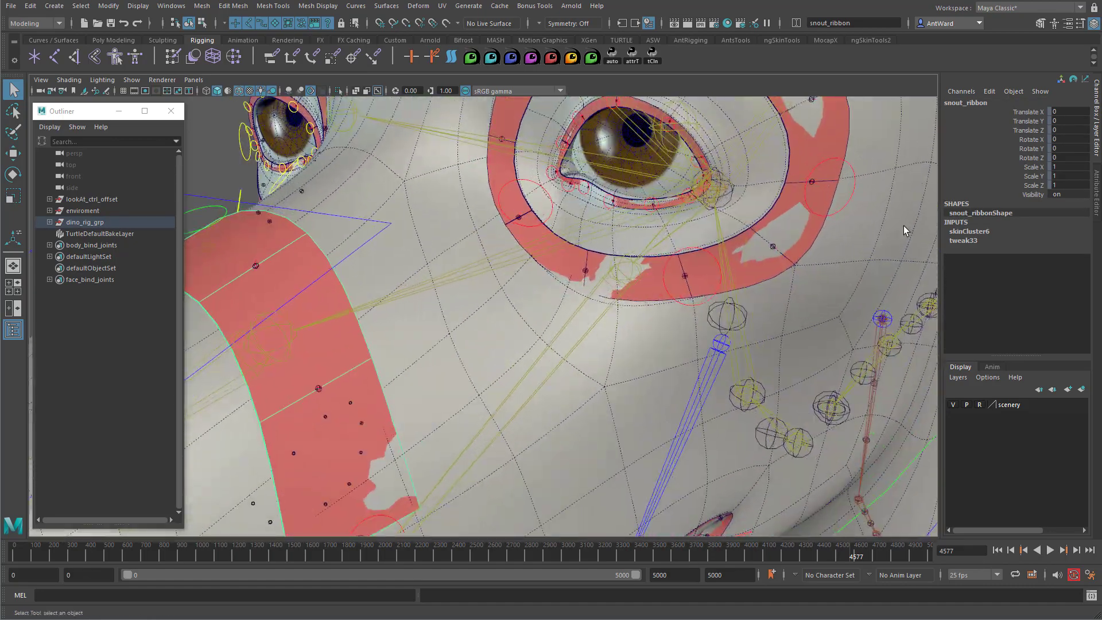
left_click_drag(489, 163, 492, 190, "alt")
middle_click_drag(492, 190, 456, 351, "alt")
left_click_drag(456, 350, 468, 301, "alt")
left_click(469, 297)
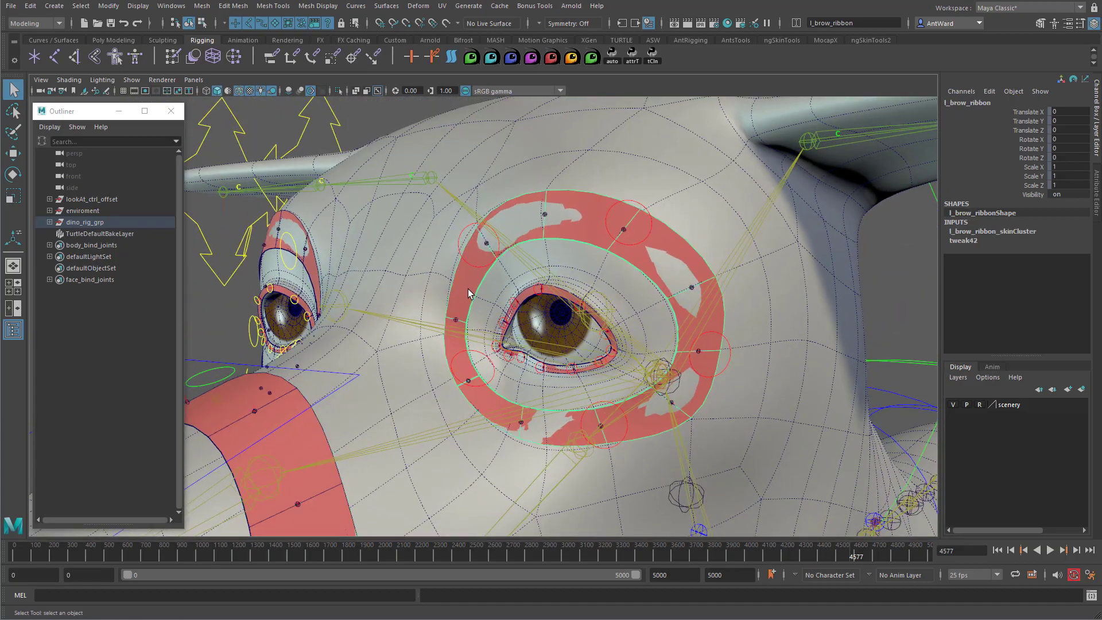
left_click(548, 295)
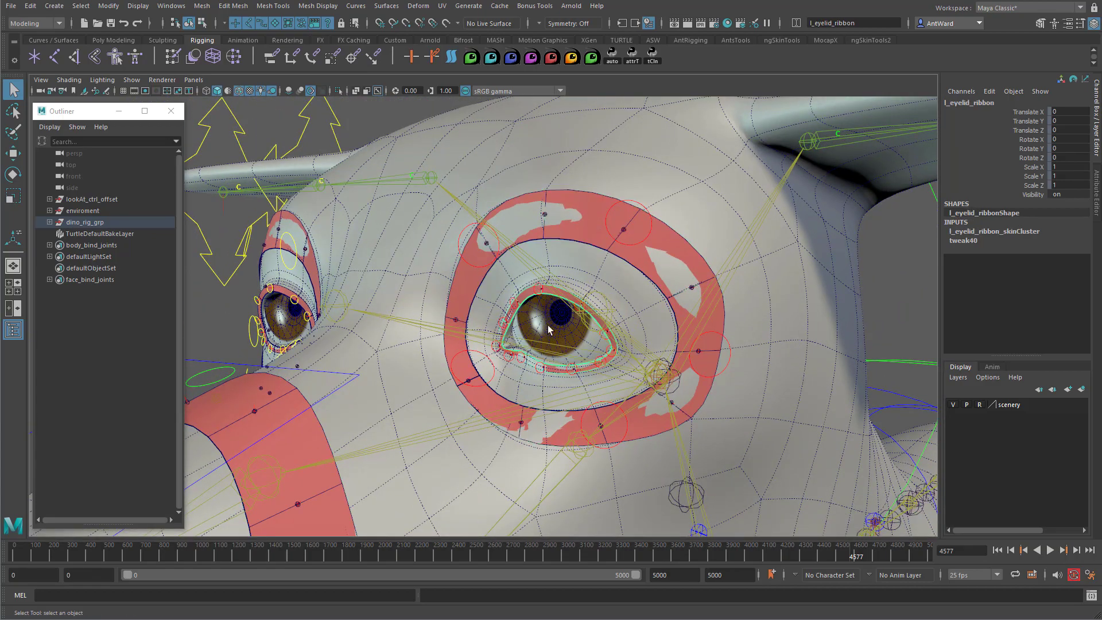
Try moving an upper control on the left eyelid ribbon and l_brow_ribbon_control_03, and undo both movements.
left_click(539, 287)
key("w")
left_click_drag(538, 287, 500, 335, "alt")
key("ctrl+z")
left_click(439, 219)
left_click_drag(461, 239, 421, 237)
key("ctrl+z")
key("ctrl+z")
Try moving lips_ribbon_control_26 on the lower lip, and undo the movement.
left_click_drag(724, 413, 748, 419, "alt")
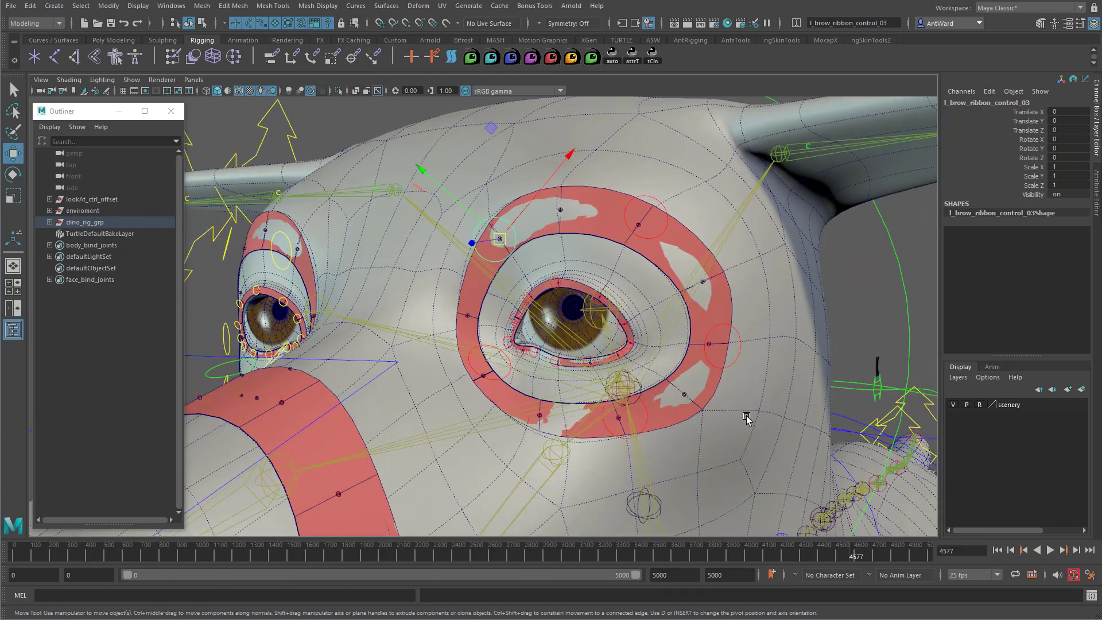
right_click_drag(748, 418, 413, 376, "alt")
left_click_drag(413, 378, 386, 475, "alt")
left_click(384, 462)
key("ctrl+z")
Reveal lips_ribbon_control_26 in the scene hierarchy and inspect its offset and driver groups and the driver's pivot.
right_click(155, 340)
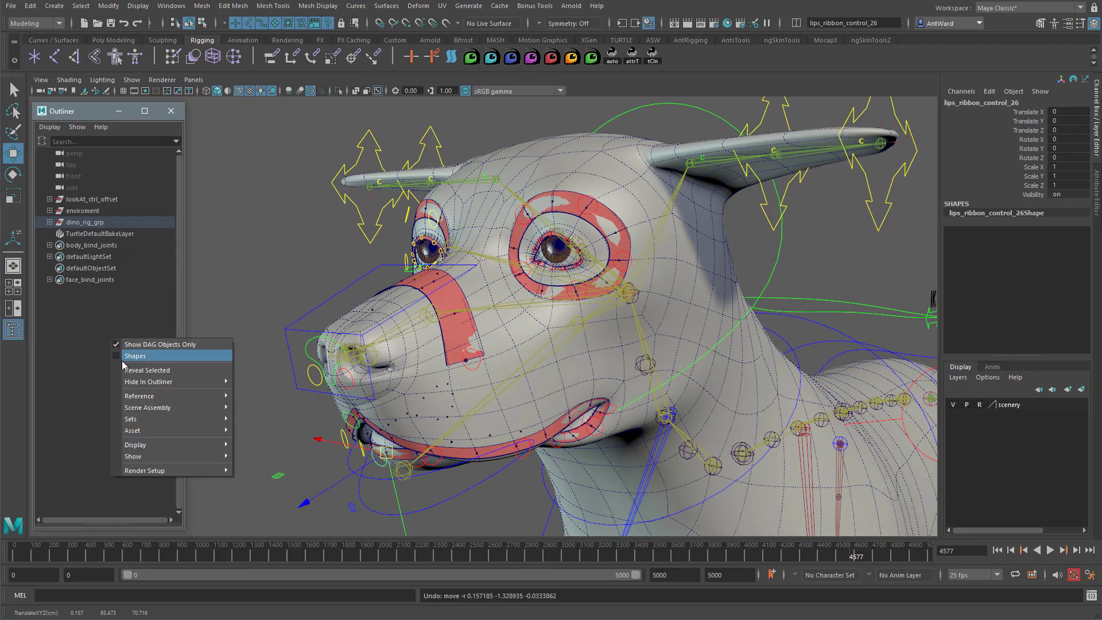
left_click(167, 368)
left_click_drag(185, 361, 249, 362)
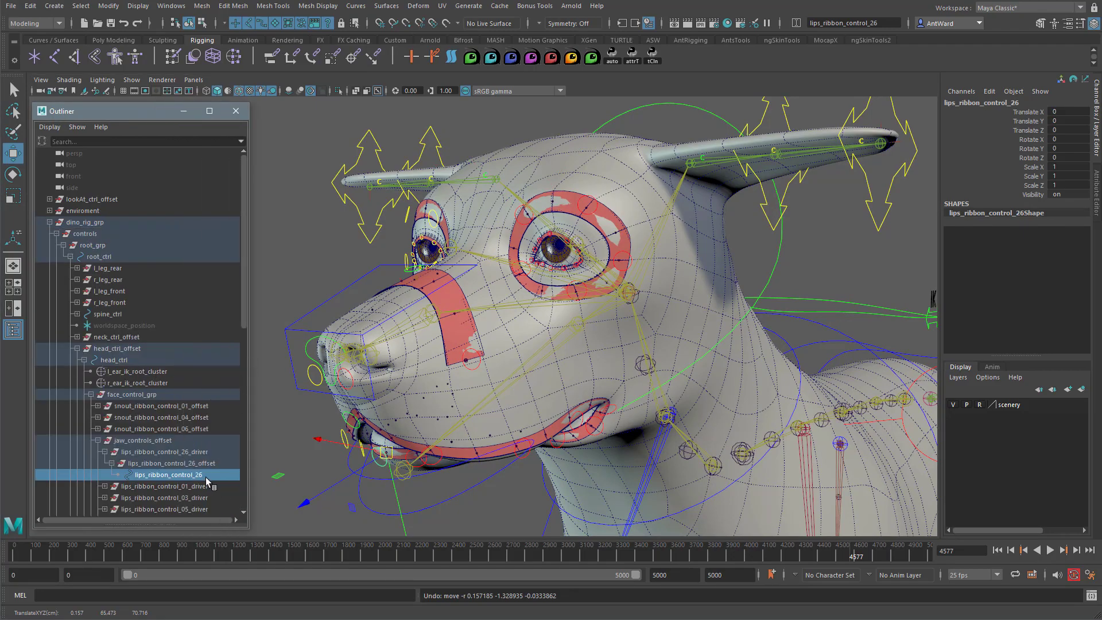
scroll(195, 442, "down", 3)
left_click(203, 374)
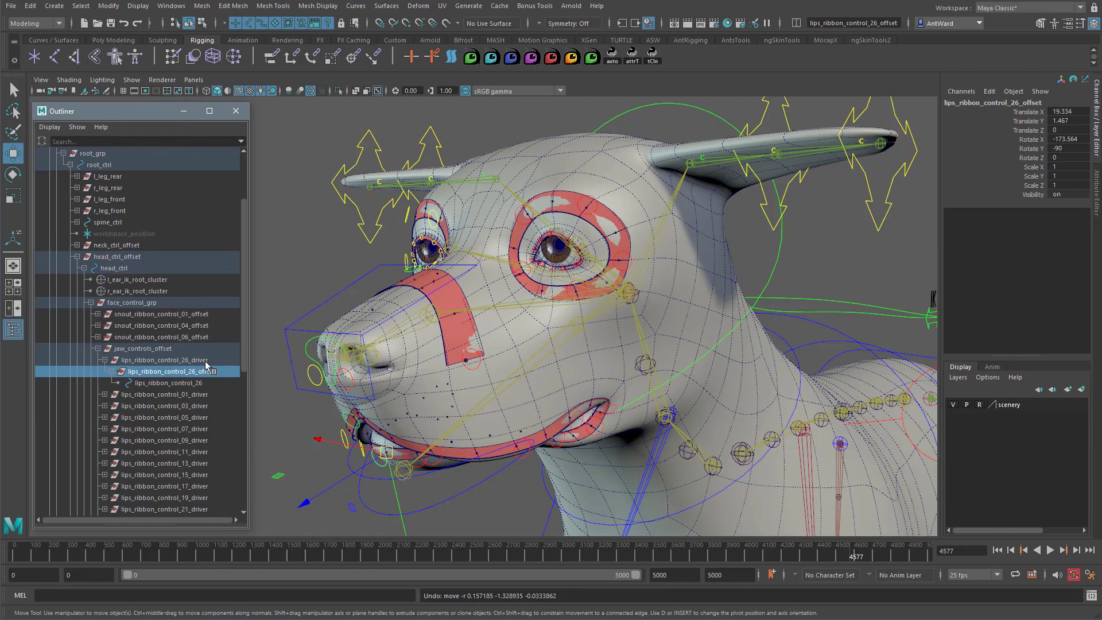
left_click(205, 362)
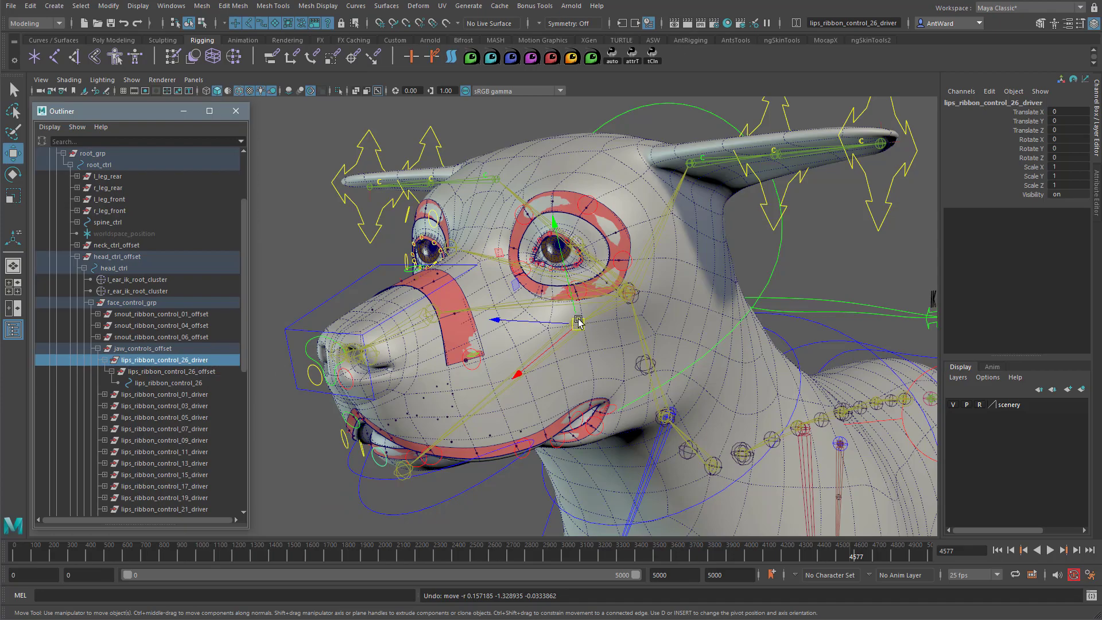
left_click_drag(561, 367, 567, 370, "alt")
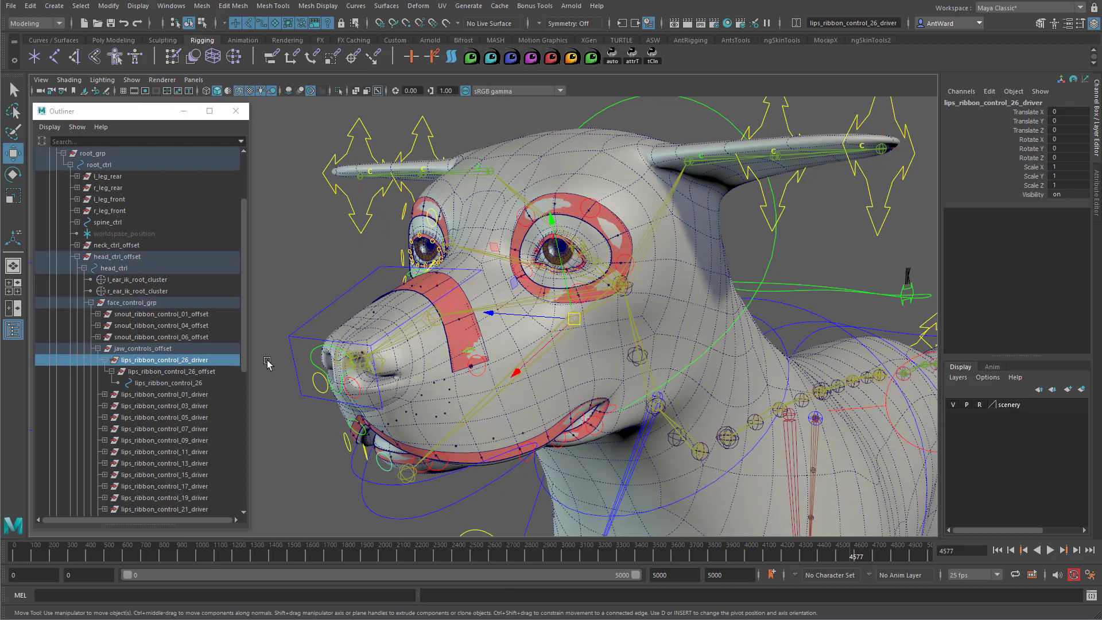
Collapse lips_ribbon_control_26_driver and select all lip driver groups under jaw_controls_offset, through lips_ribbon_control_35_driver.
left_click(104, 360)
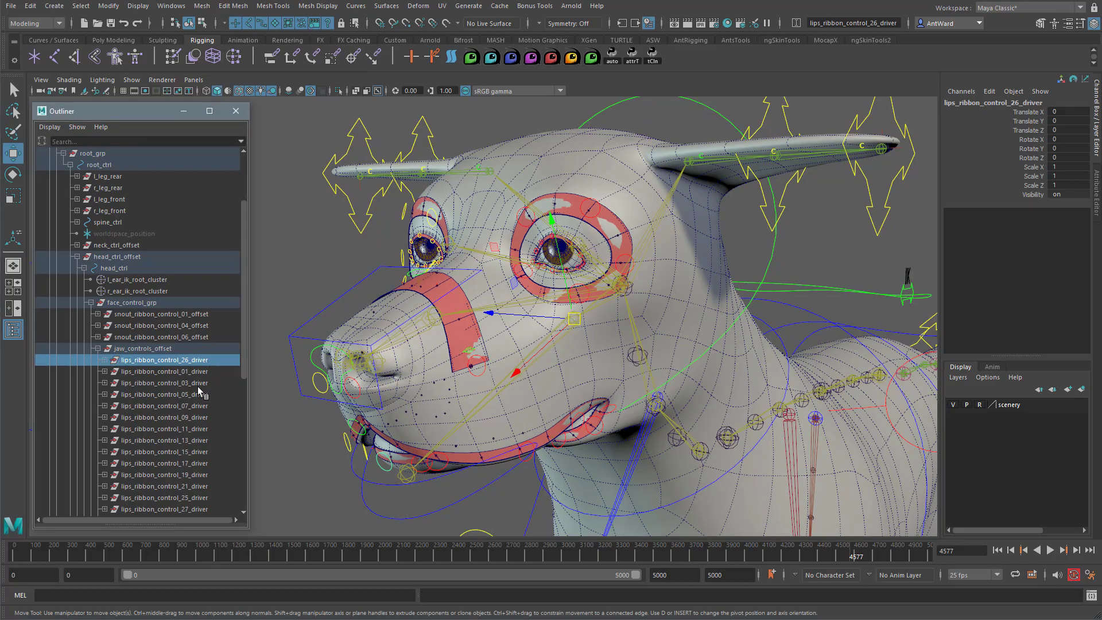
scroll(204, 402, "down", 3)
left_click(195, 463, "shift")
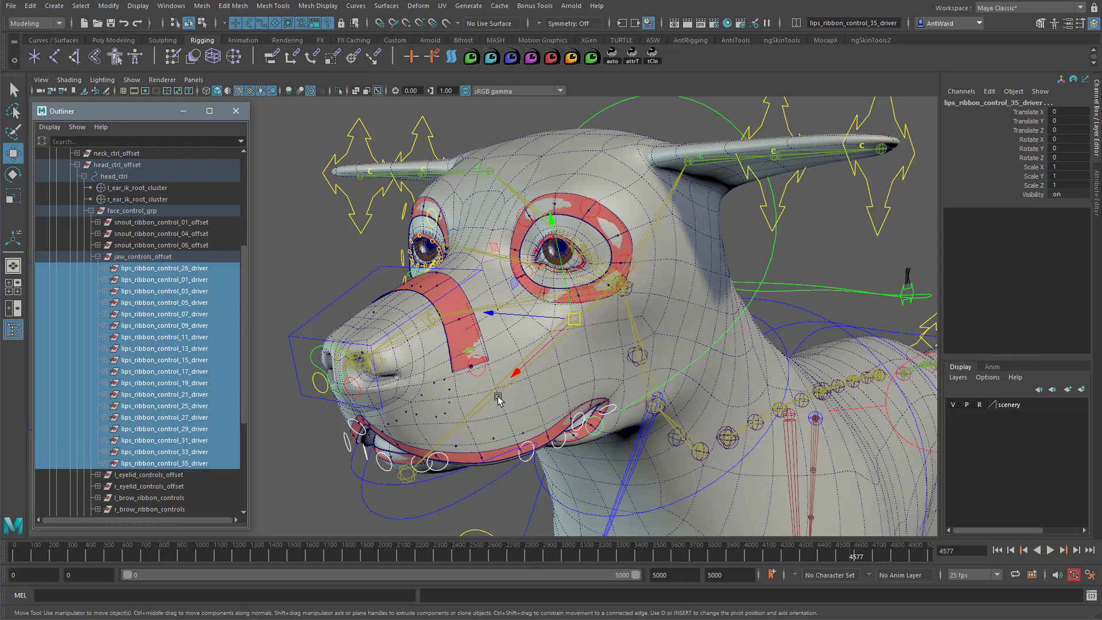
Try rotating jaw_ctrl about Z to test the lip drivers, and undo the rotation.
key("e")
left_click(480, 438)
left_click_drag(505, 341, 542, 332)
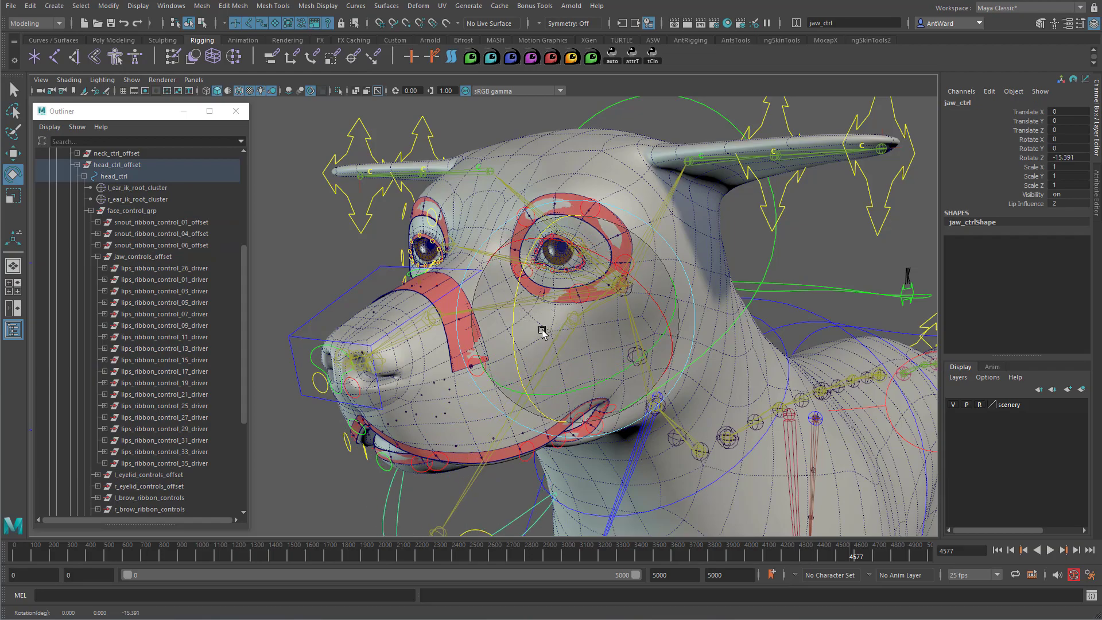
key("ctrl+z")
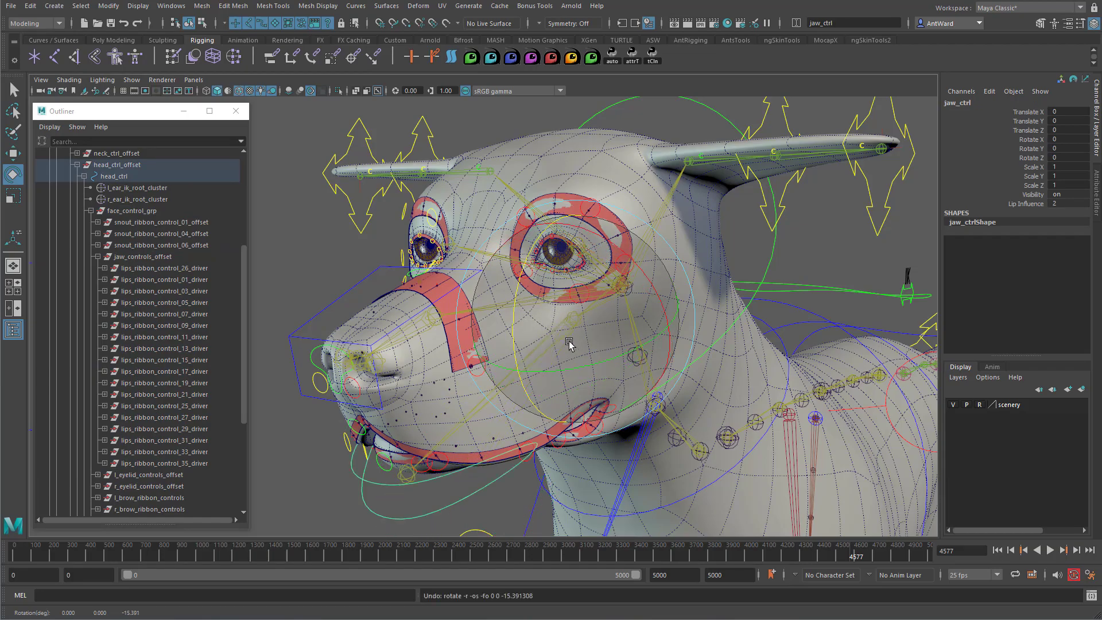
key("w")
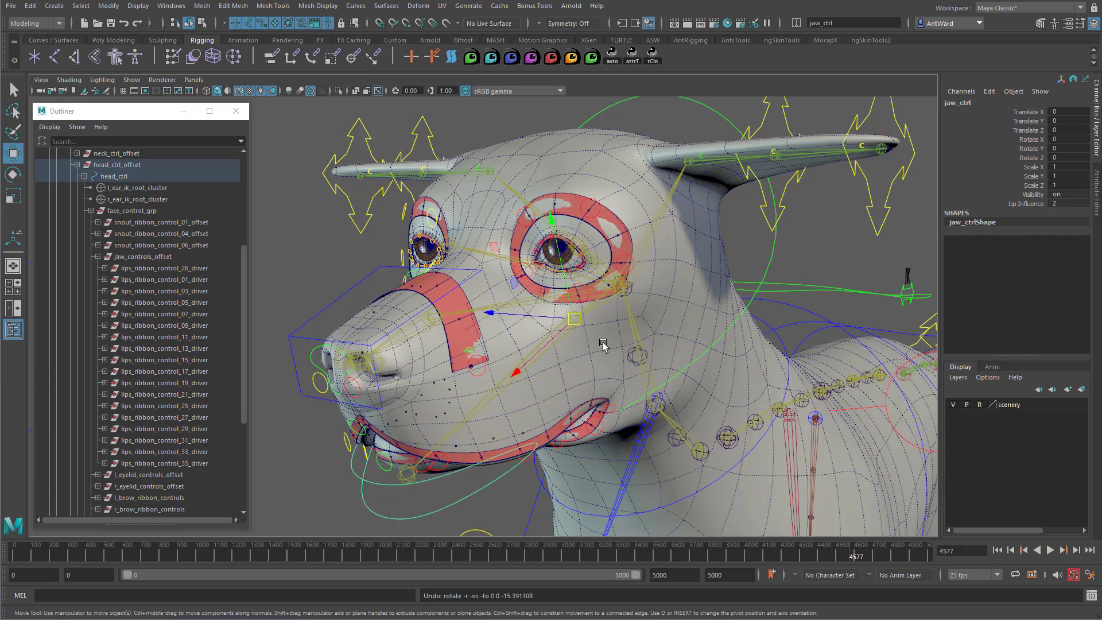
Inspect the left eyelid drivers under l_eyelid_controls_offset, and select the l_eye joint to compare its pivot with driver 11's.
left_click_drag(511, 323, 499, 349, "alt")
scroll(170, 377, "down", 3)
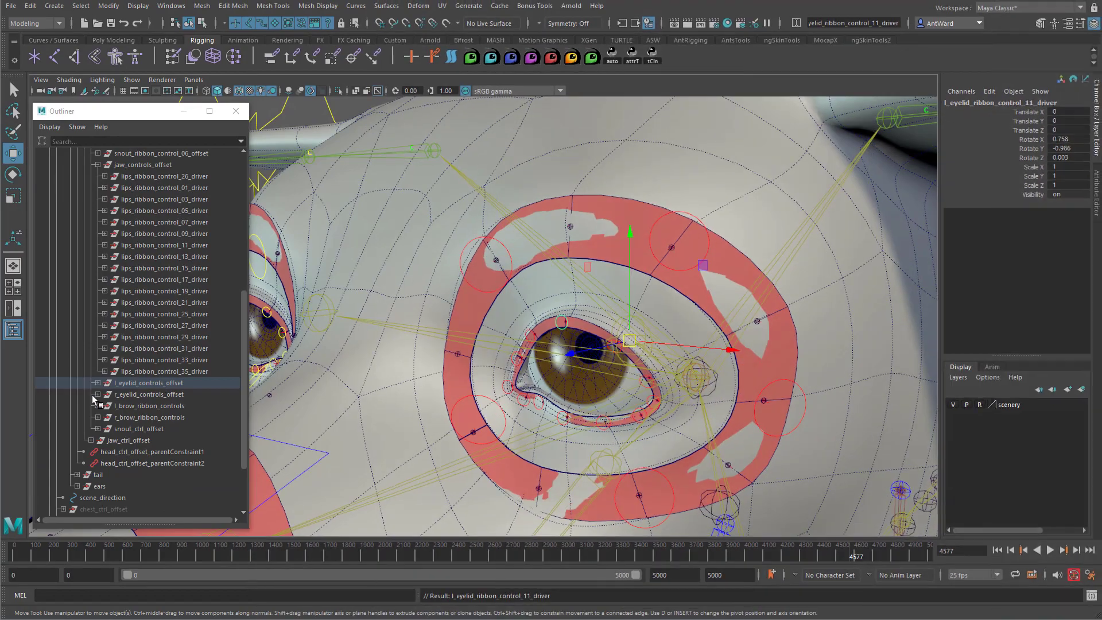
left_click(98, 383)
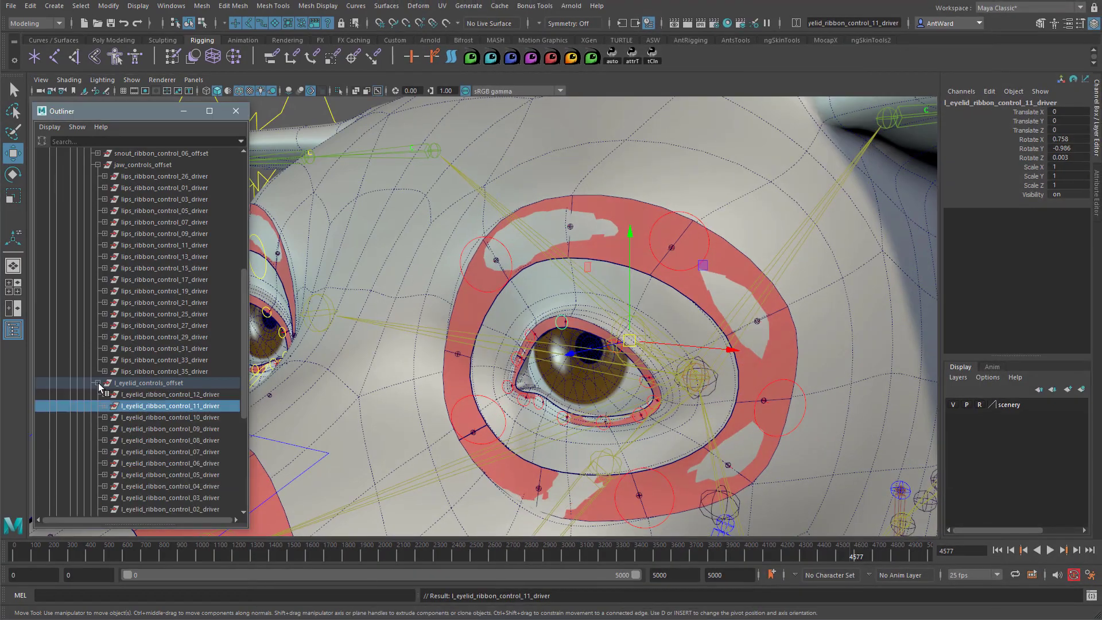
mouse_move(669, 377)
left_mouse_down("alt")
mouse_move(662, 369)
mouse_move(657, 381)
left_mouse_up("alt")
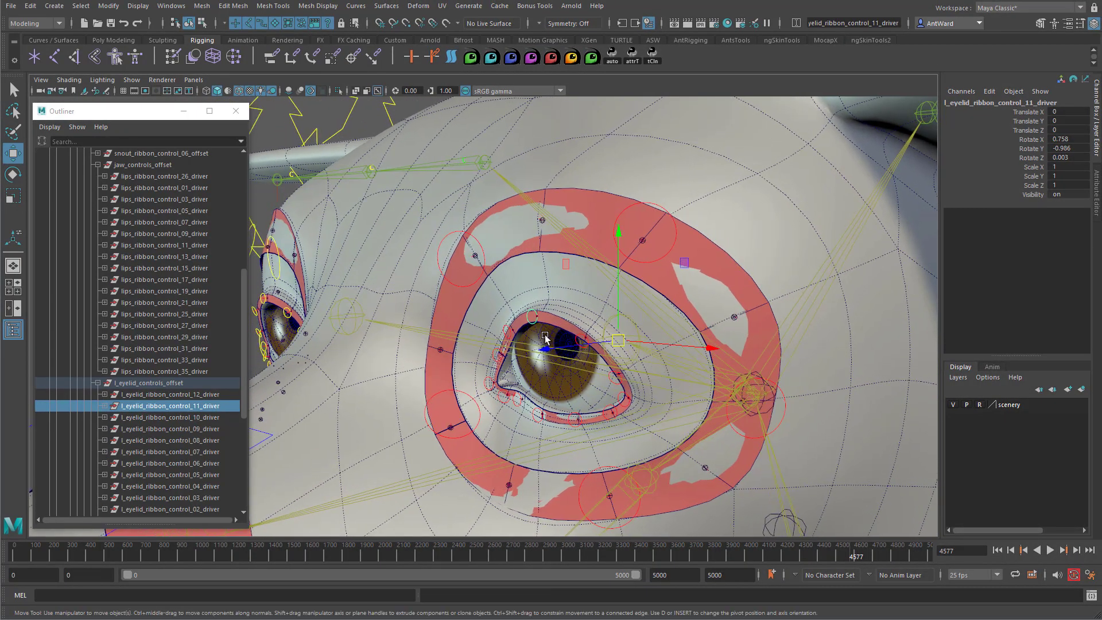
left_click(606, 356)
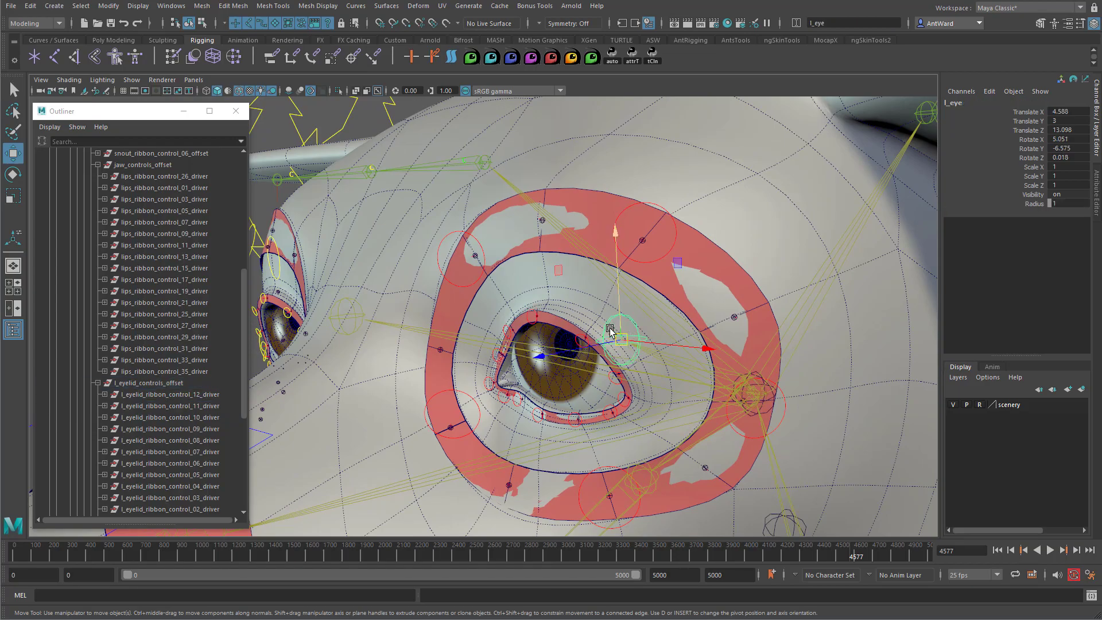
Try rotating l_eyelid_ribbon_control_11_driver about X to lower the upper eyelid, and undo the rotation.
left_click(205, 395)
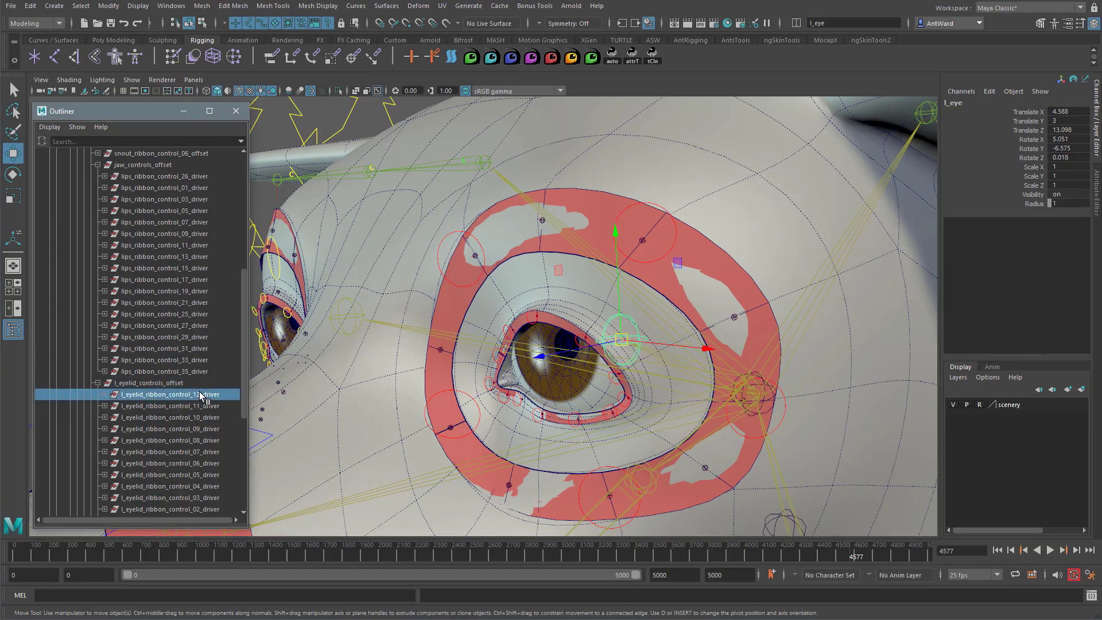
left_click(189, 406)
key("e")
left_click_drag(576, 276, 580, 343)
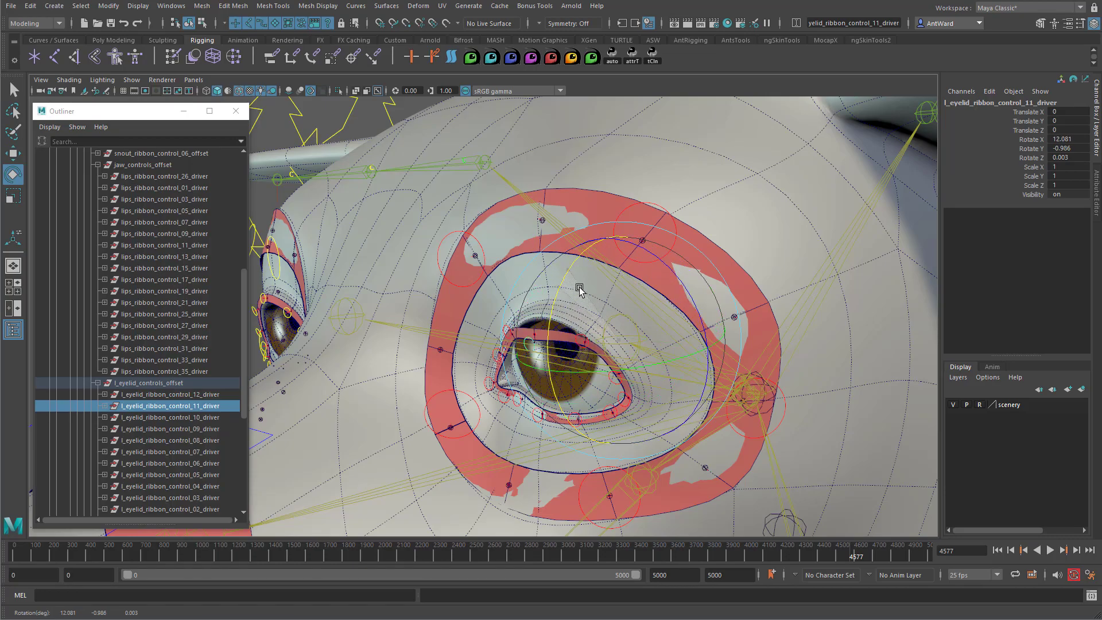
key("ctrl+z")
key("ctrl+z")
key("ctrl+z")
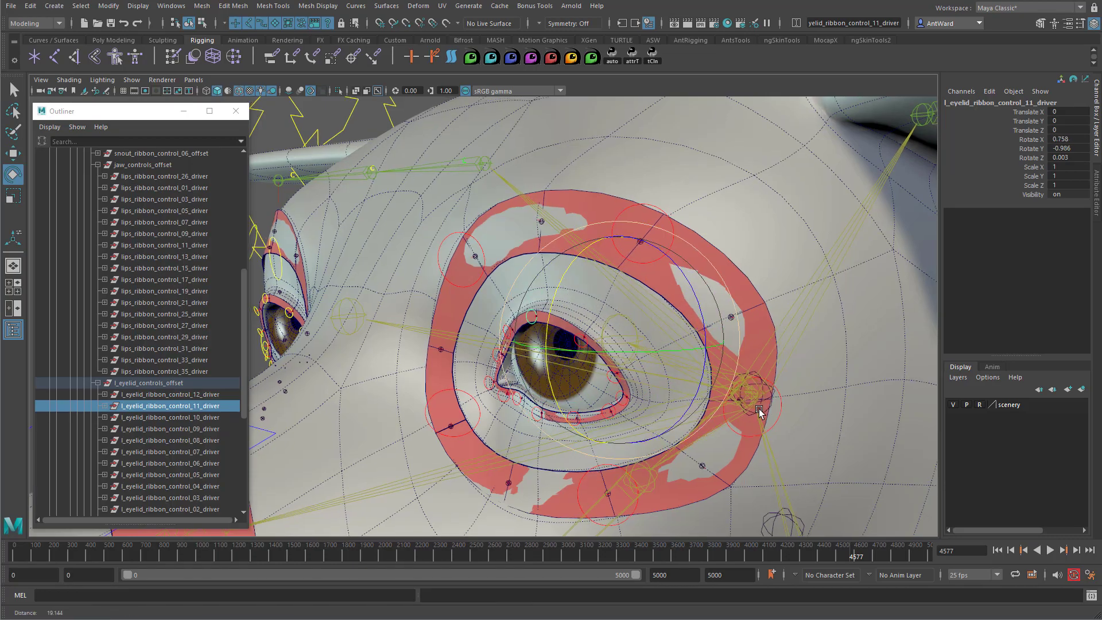
Frame the dog's whole head and select jaw_ctrl to examine its Lip Influence attribute.
right_click_drag(767, 411, 421, 399, "alt")
left_click_drag(421, 399, 544, 406, "alt")
right_click_drag(544, 406, 425, 382, "alt")
left_click_drag(425, 381, 515, 411, "alt")
left_click(450, 446)
left_click_drag(450, 447, 484, 451, "alt")
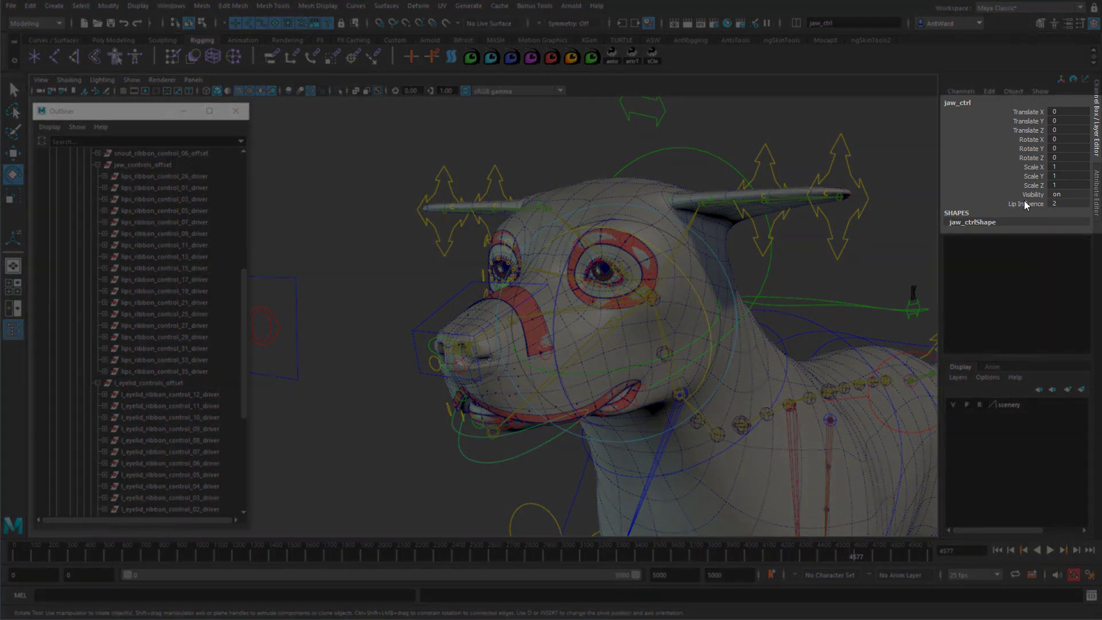
Examine Lip Influence on jaw_ctrl, and inspect Eye Influence, Blink Height and Blink on eye_l_ctrl.
left_click(1025, 204)
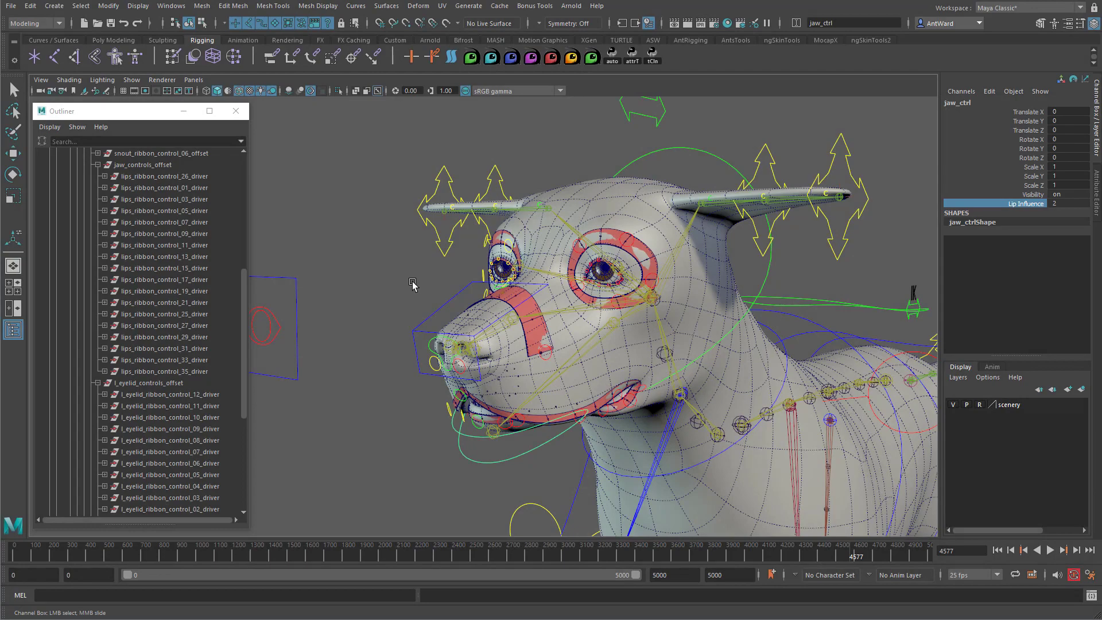
left_click_drag(413, 283, 485, 290, "alt")
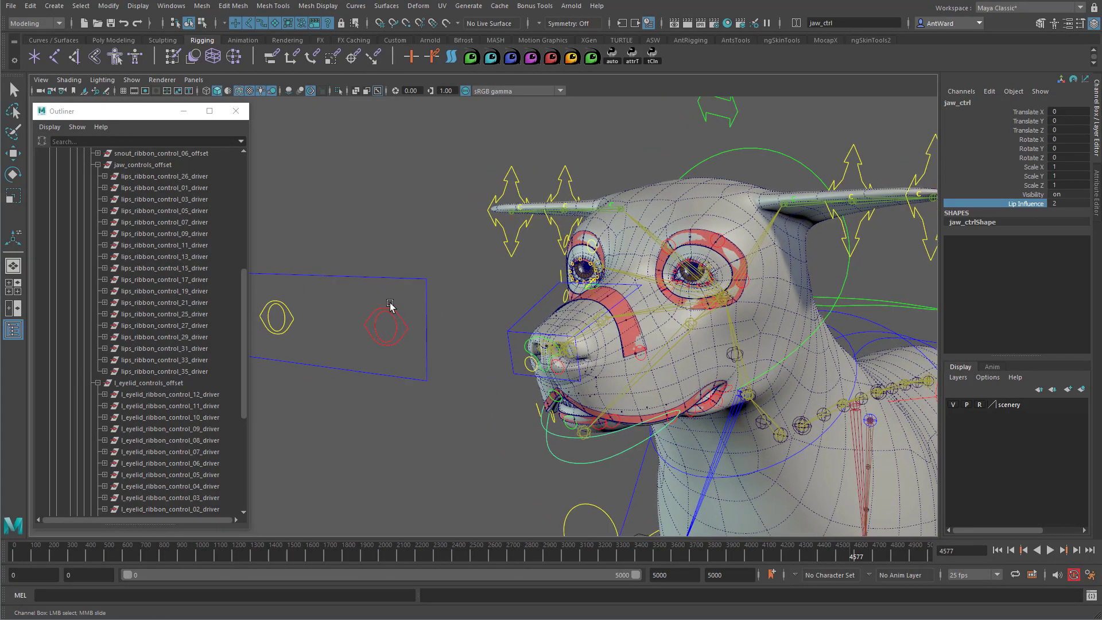
left_click(381, 334)
key("e")
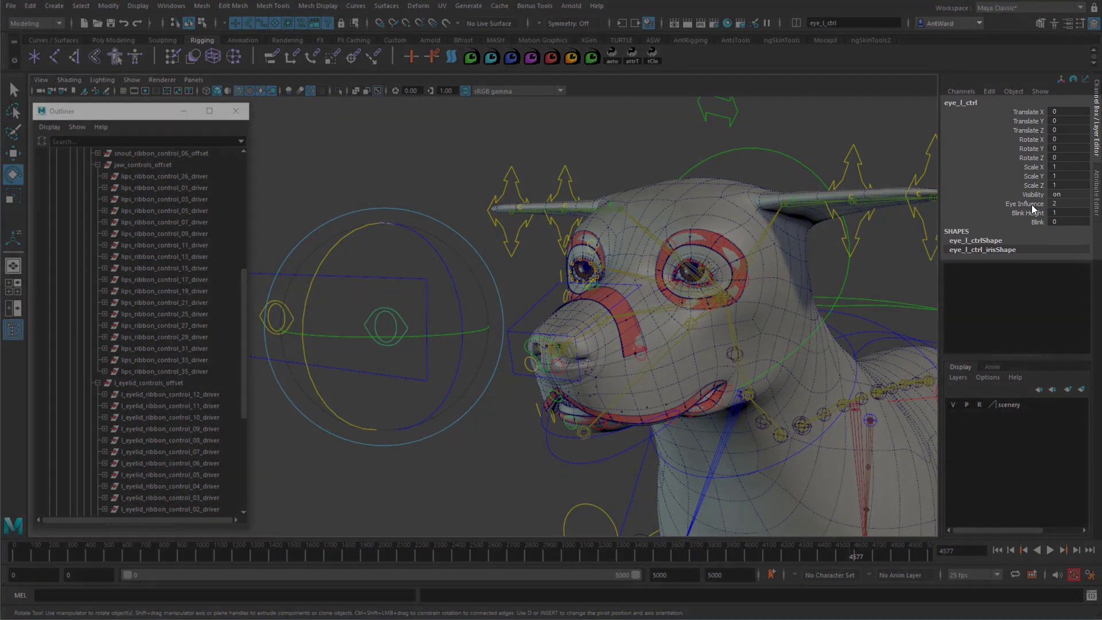
left_click_drag(1032, 205, 1032, 223)
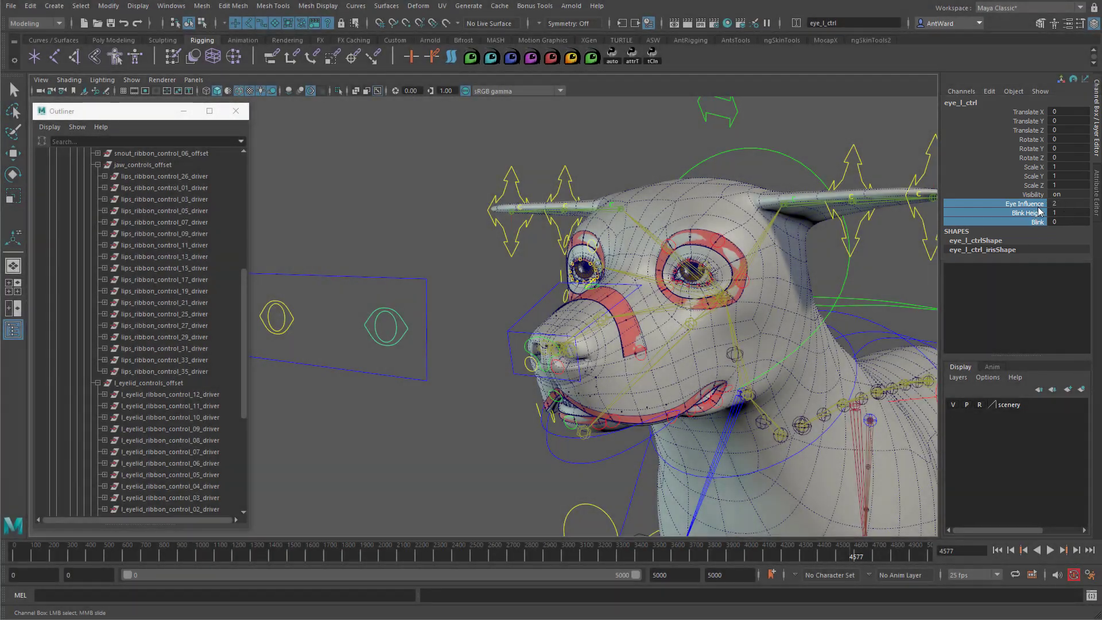
left_click_drag(551, 433, 561, 364, "alt")
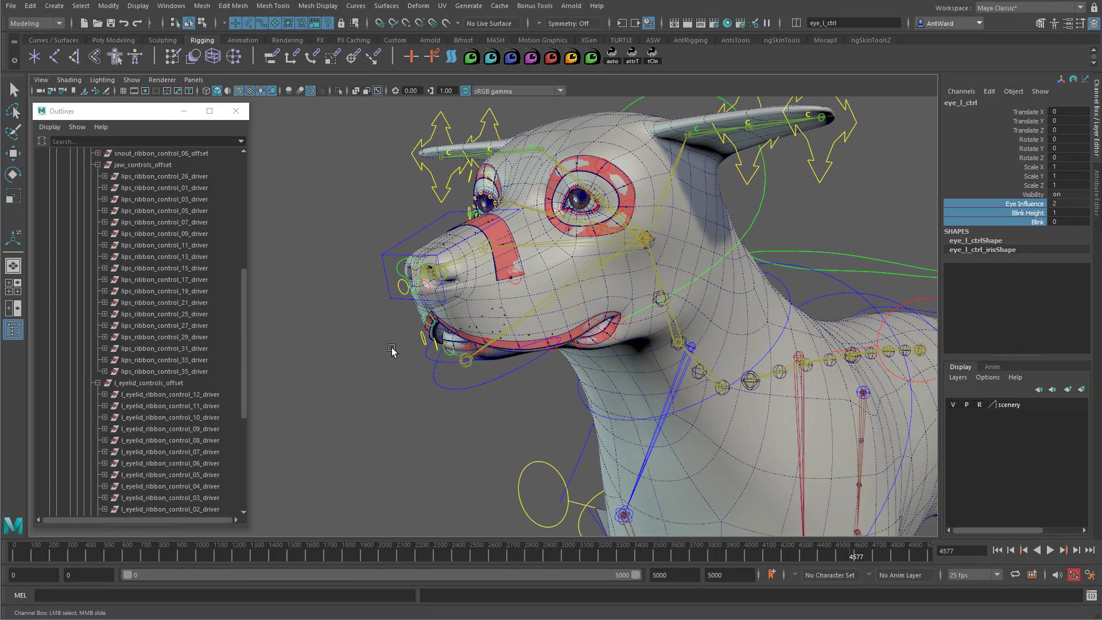
Open the dog's jaw by rotating jaw_ctrl to about -25.5 degrees in Z.
left_click_drag(394, 347, 458, 402, "alt")
left_click(460, 403)
key("e")
left_click_drag(561, 272, 527, 370)
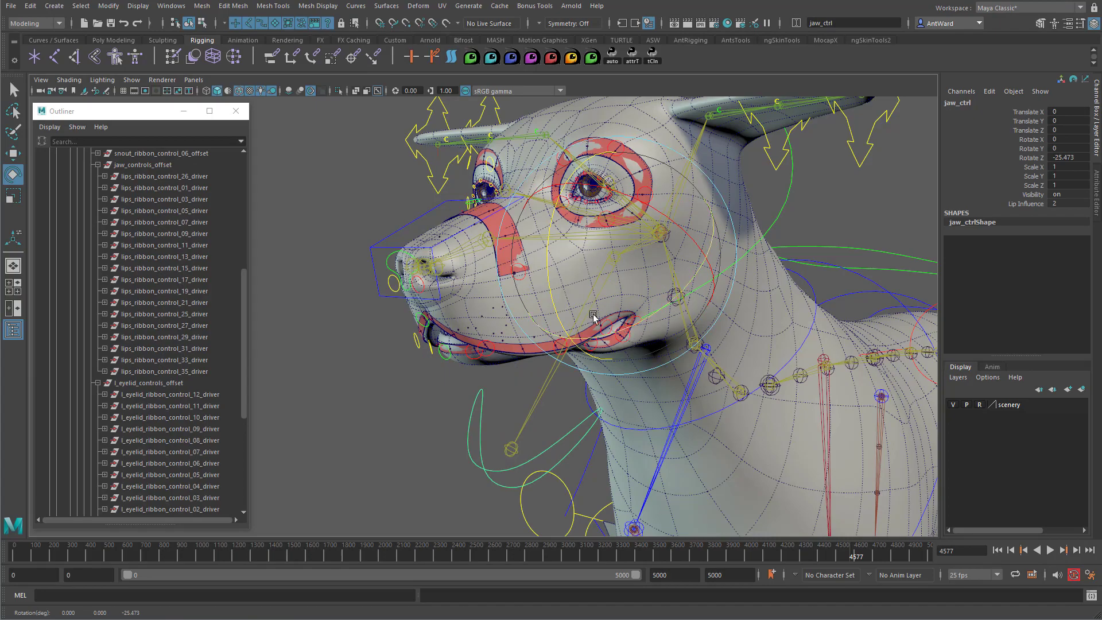
left_click_drag(472, 383, 373, 218, "alt")
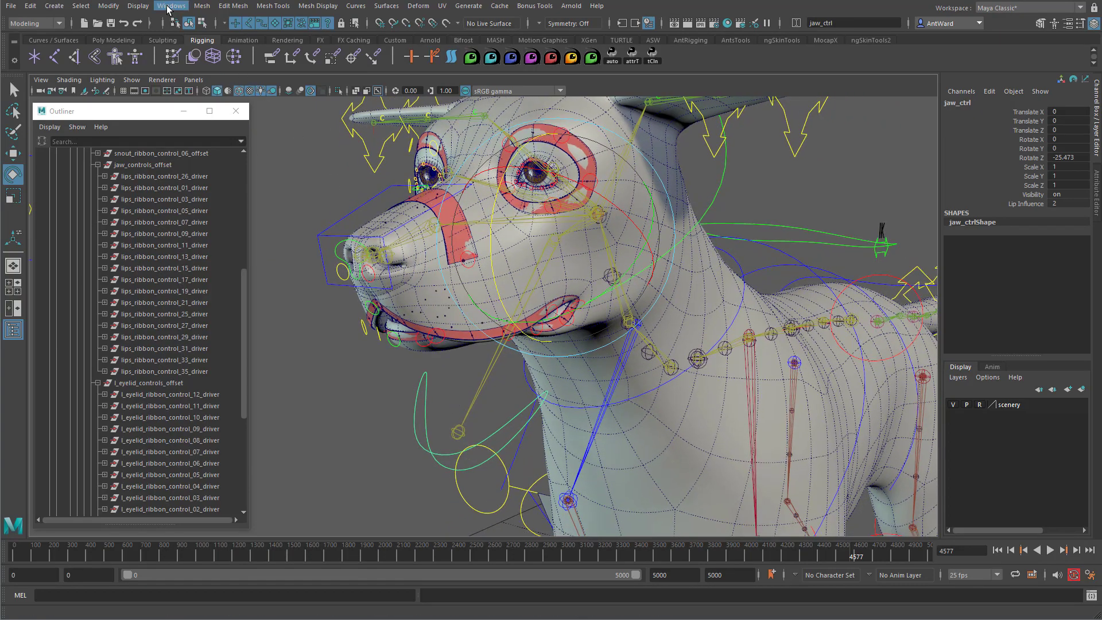
Open the Node Editor, collapse the dino_rig_grp hierarchy, and clear the Outliner away from the view of the dog's face.
left_click(170, 7)
left_click(194, 148)
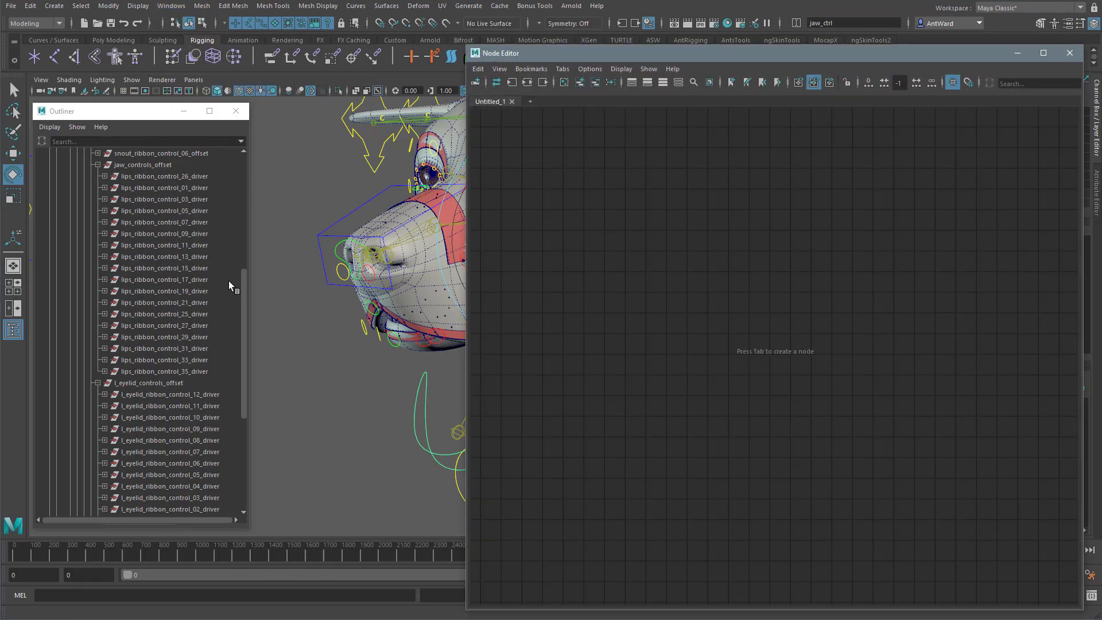
left_click_drag(242, 278, 239, 169)
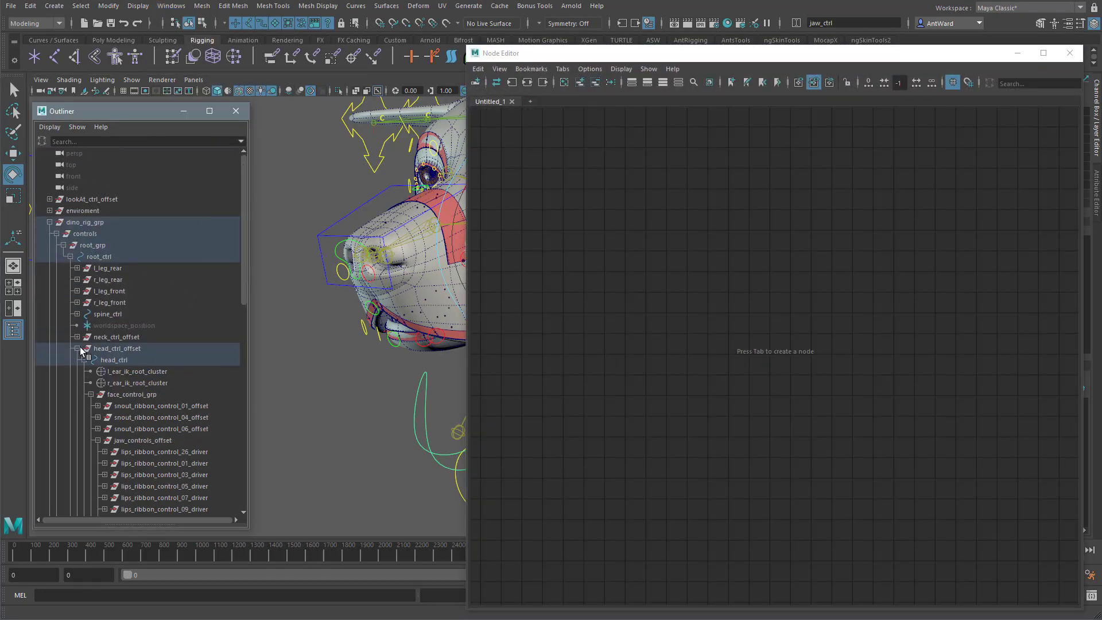
left_click(50, 222)
left_click_drag(136, 112, 0, 132)
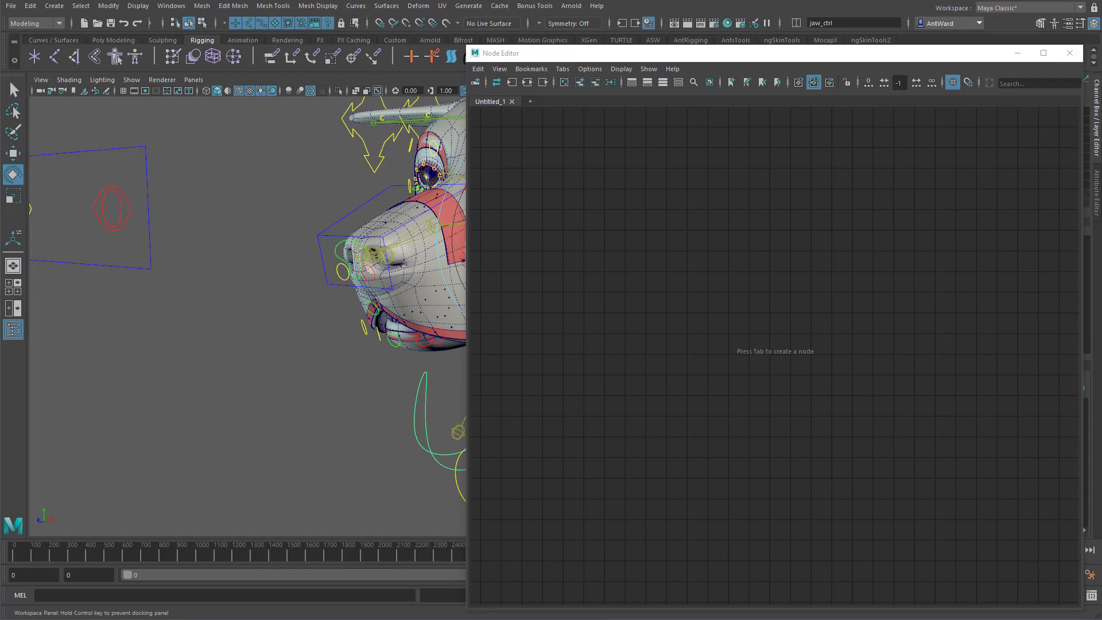
middle_click_drag(375, 296, 151, 321, "alt")
left_click_drag(153, 324, 283, 369, "alt")
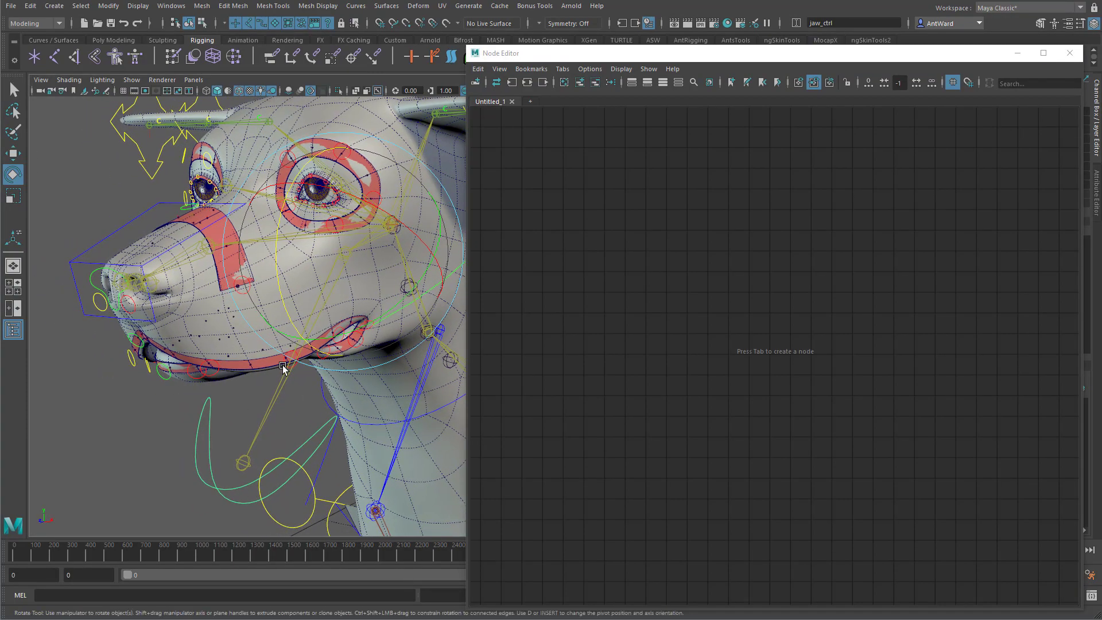
Add the jaw_base joint to the node graph and show all its attributes.
left_click(282, 398)
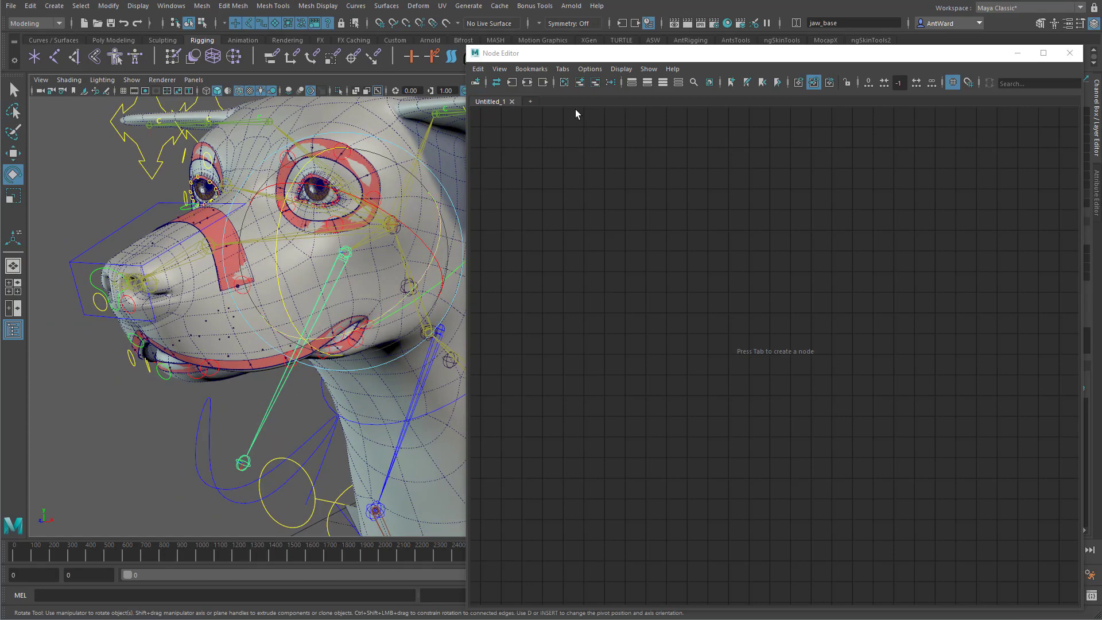
left_click(579, 84)
left_click_drag(763, 366, 570, 197)
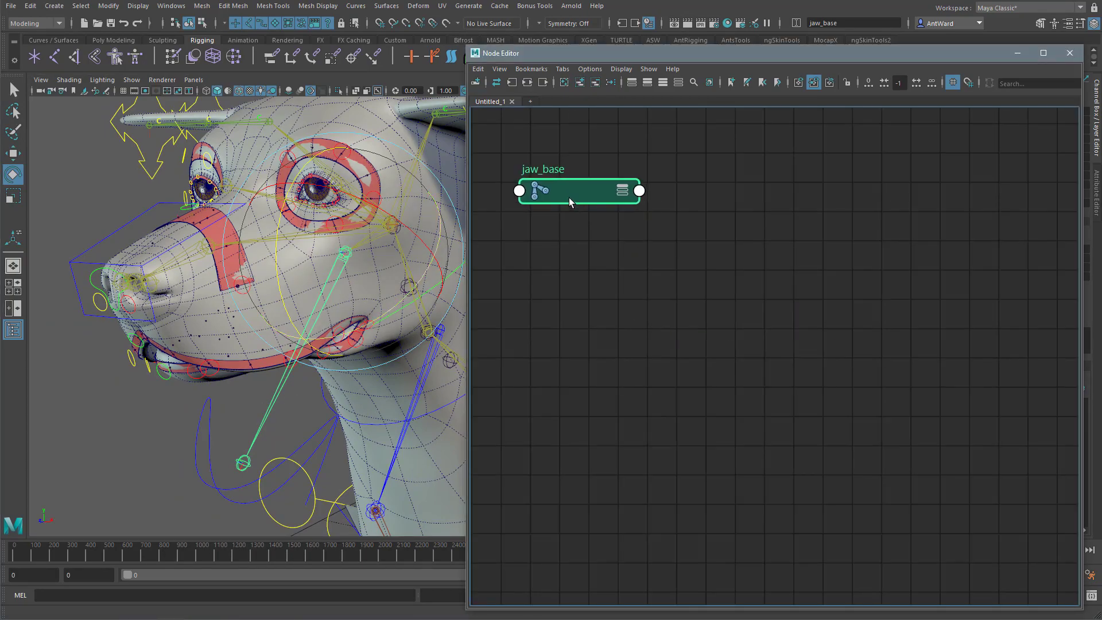
key("3")
scroll(812, 423, "down", 3)
middle_click_drag(811, 424, 729, 382)
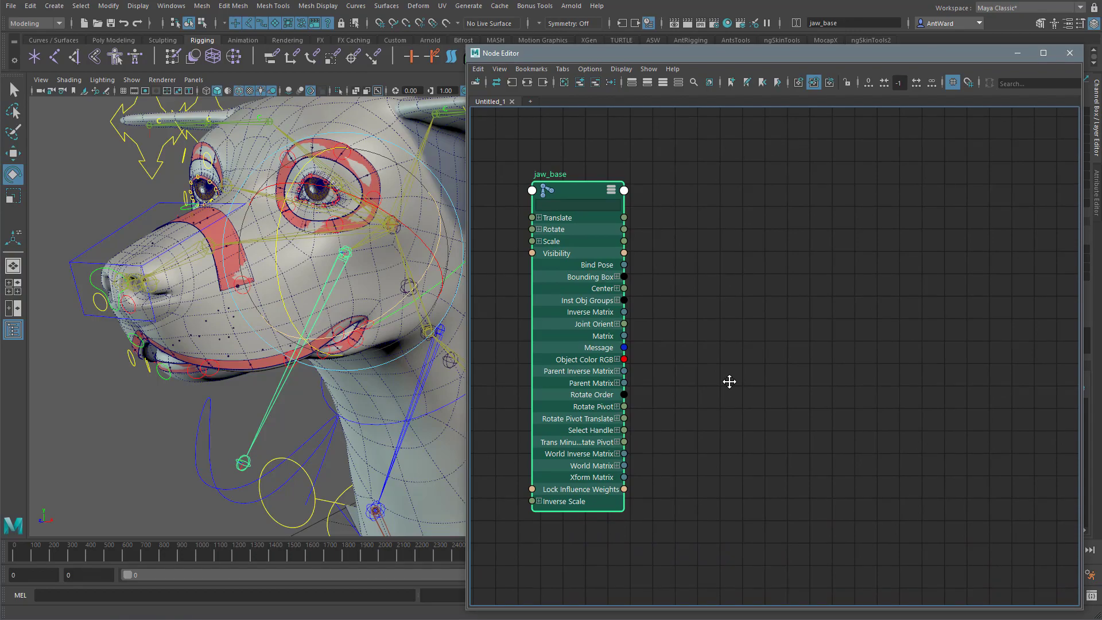
Add lips_ribbon_control_26_driver, two levels above the lower lip control, to the graph and show all its attributes.
left_click(161, 377)
key("Up")
key("Up")
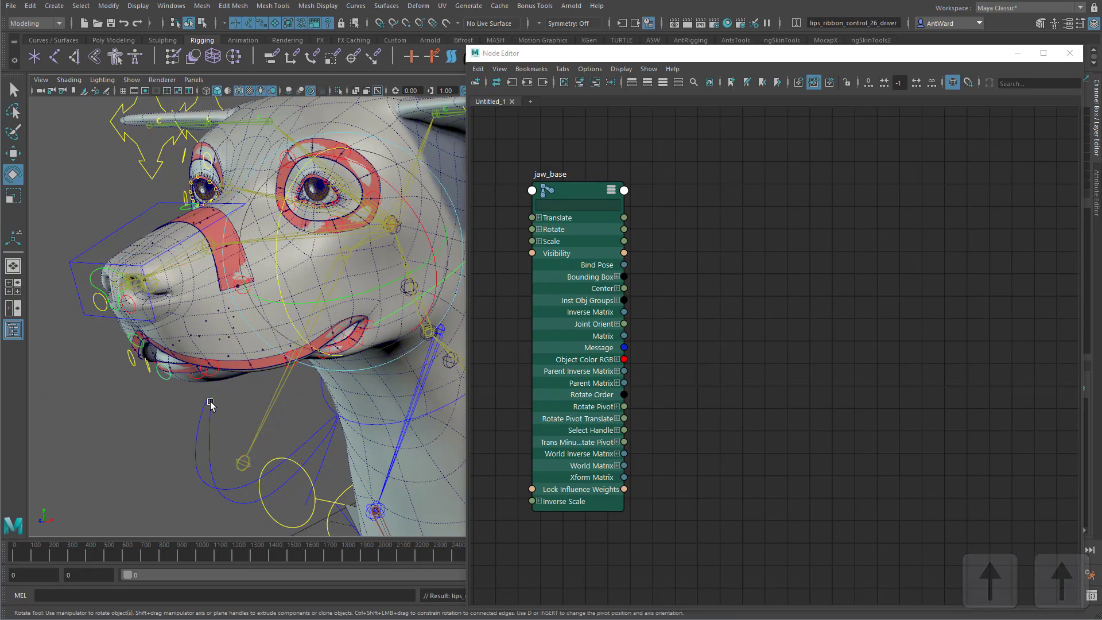
left_click(579, 83)
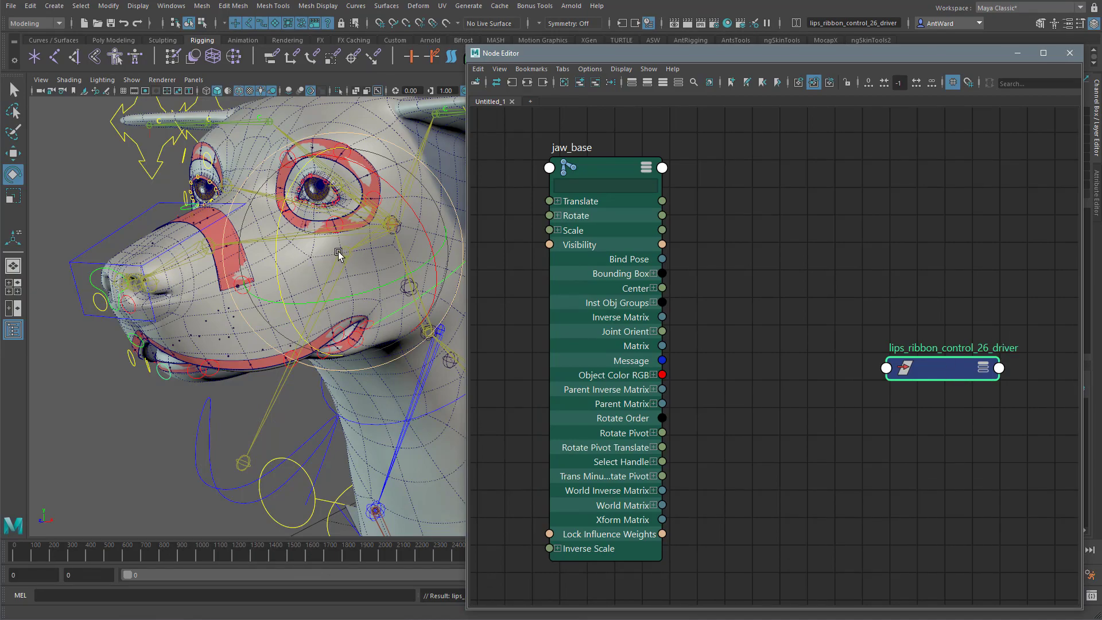
left_click_drag(930, 372, 911, 264)
key("3")
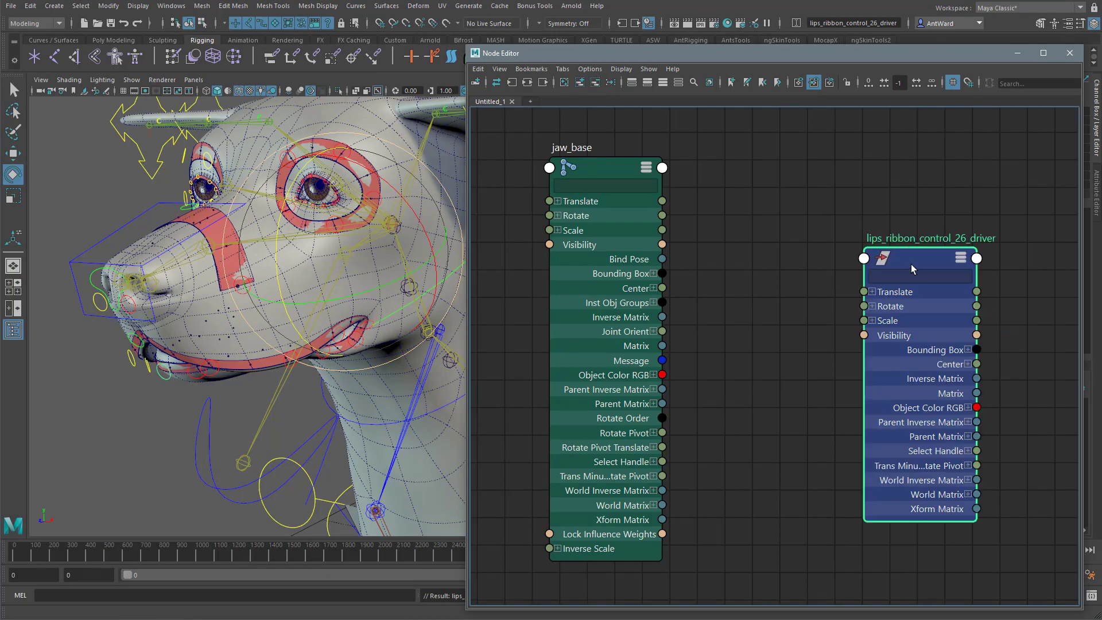
Connect jaw_base's Rotate to the lip driver's Rotate, and rotate jaw_ctrl to about -21.2 degrees in Z to test it.
left_click_drag(663, 217, 861, 307)
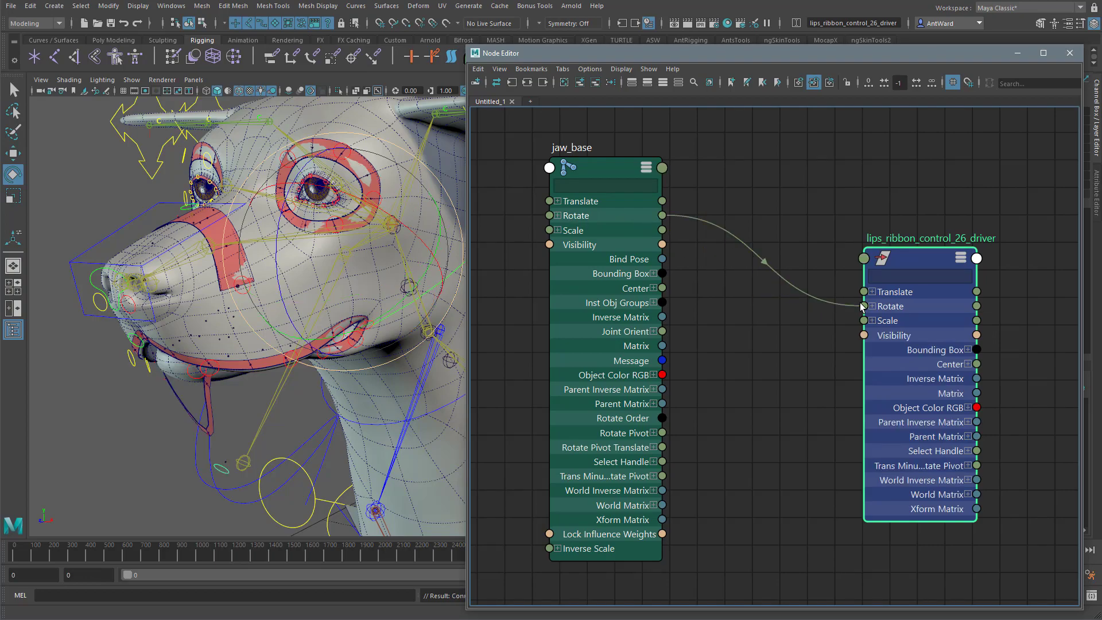
left_click(226, 493)
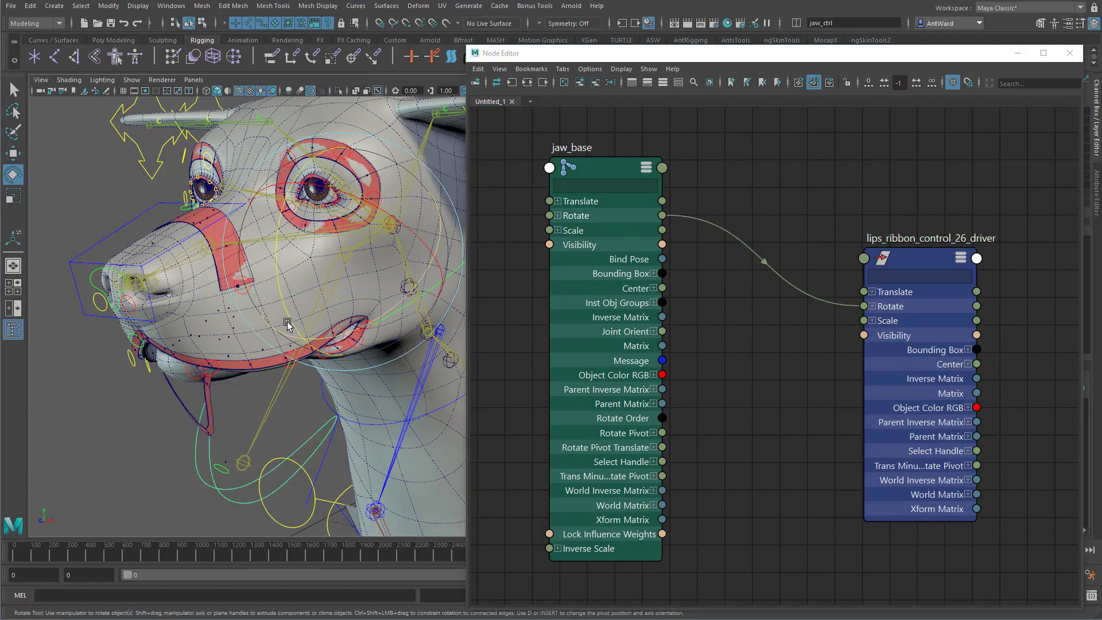
mouse_move(288, 325)
left_mouse_down()
mouse_move(280, 276)
mouse_move(299, 316)
left_mouse_up()
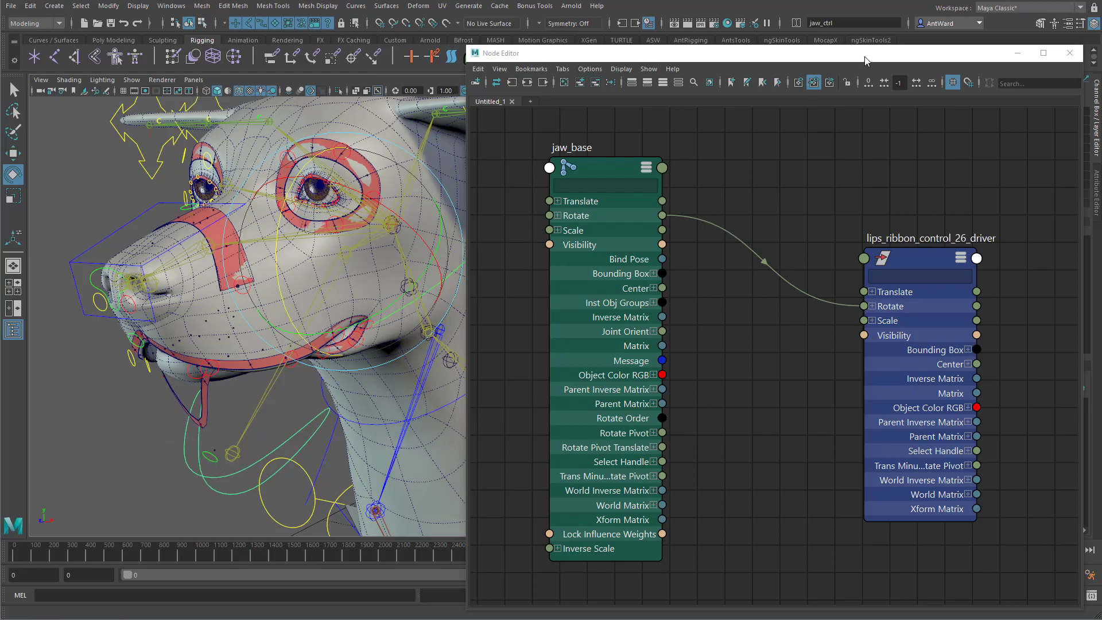
Add jaw_ctrl to the graph with shape nodes hidden, place it beside jaw_base, and show all its attributes.
left_click_drag(777, 56, 679, 57)
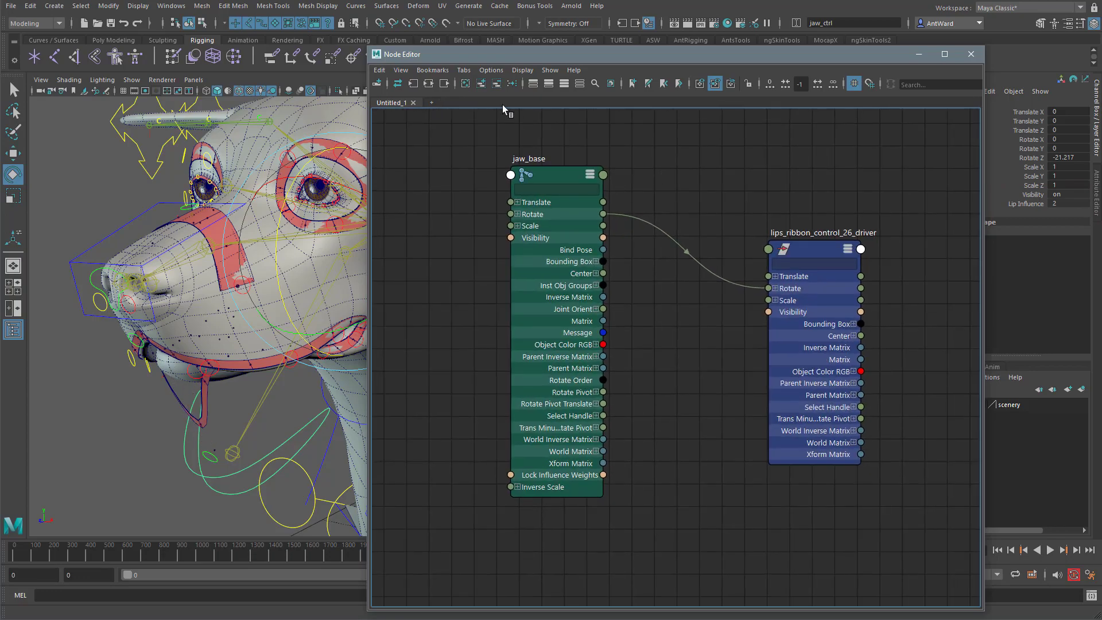
left_click(484, 85)
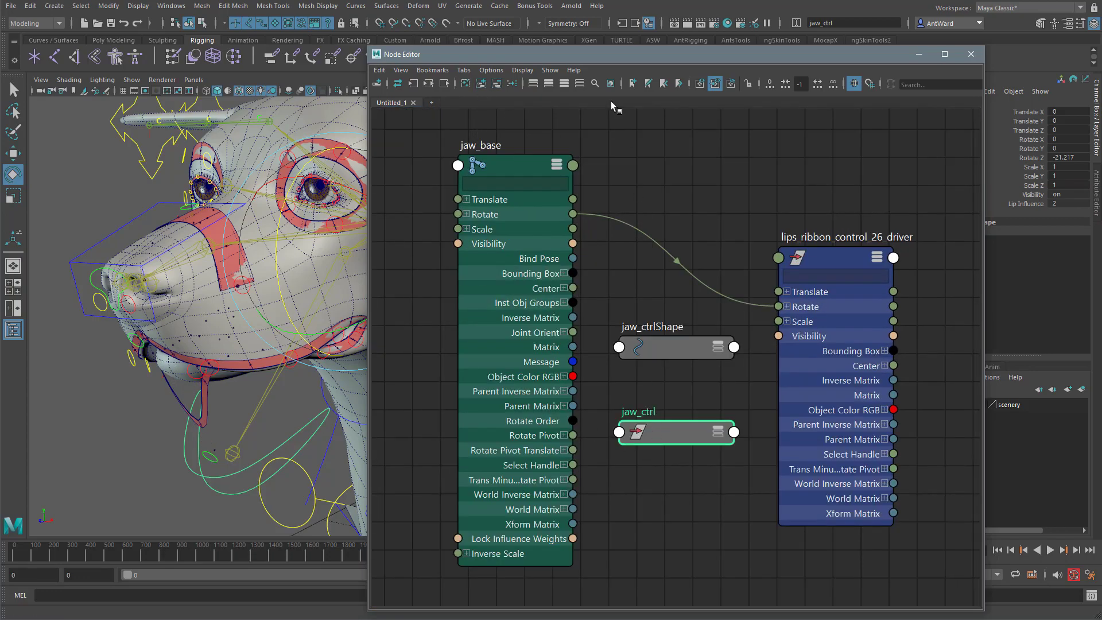
left_click(522, 69)
left_click(543, 150)
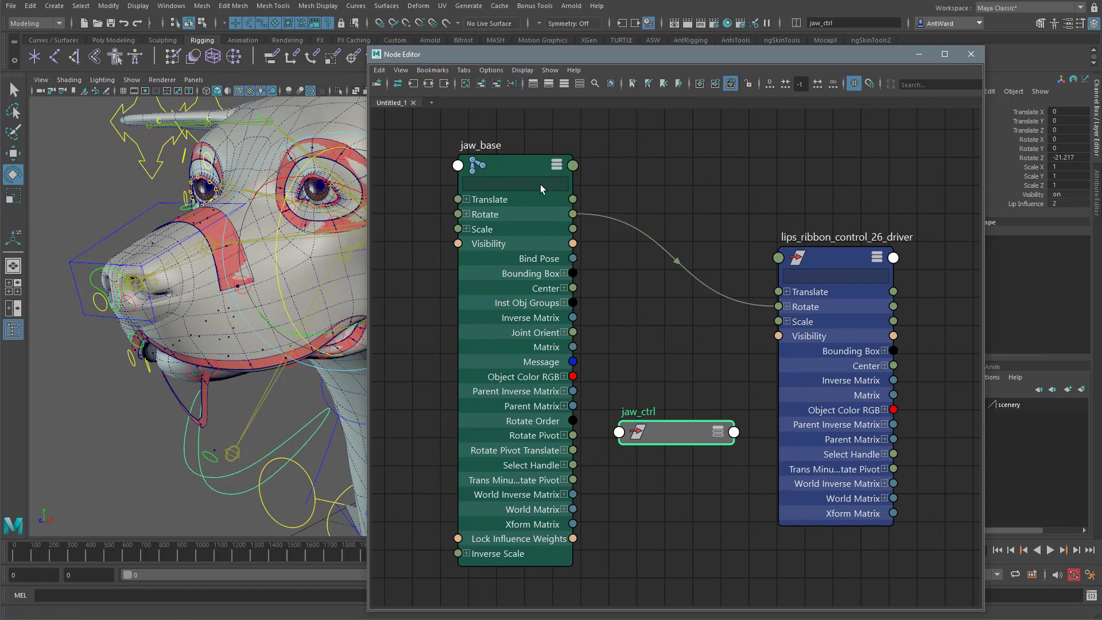
scroll(705, 440, "down", 2)
left_click_drag(682, 438, 477, 228)
key("3")
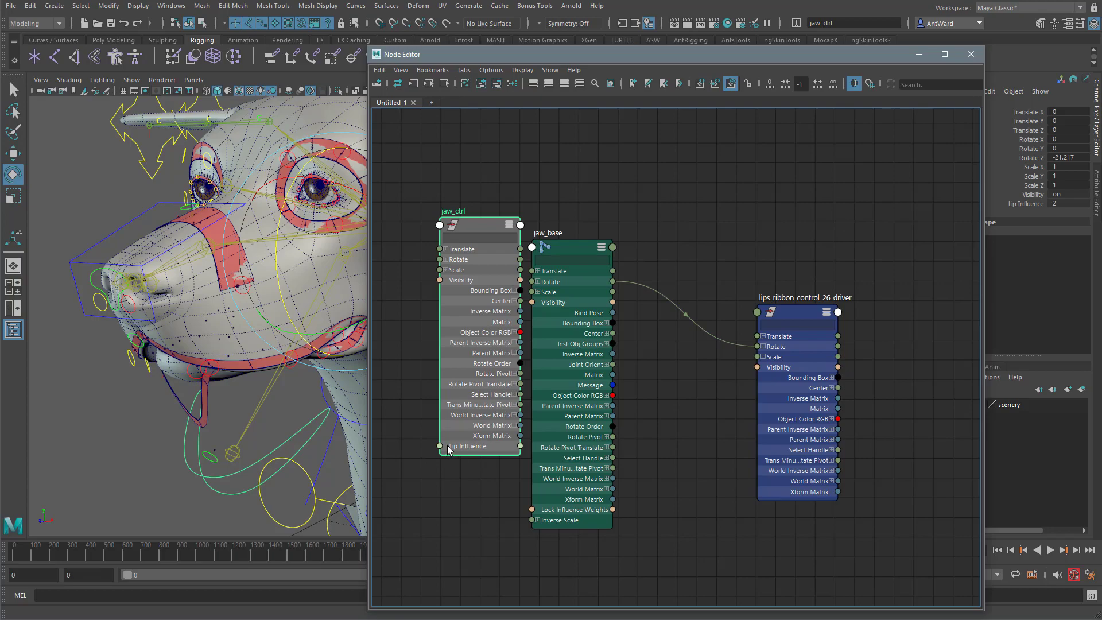
Space out the jaw_ctrl and lip driver nodes, and create a multiplyDivide node between jaw_base and the driver.
left_click_drag(488, 223, 483, 351)
middle_click_drag(741, 368, 699, 312, "alt")
left_click_drag(737, 257, 830, 197)
left_click(711, 338)
key("Tab")
type("multi")
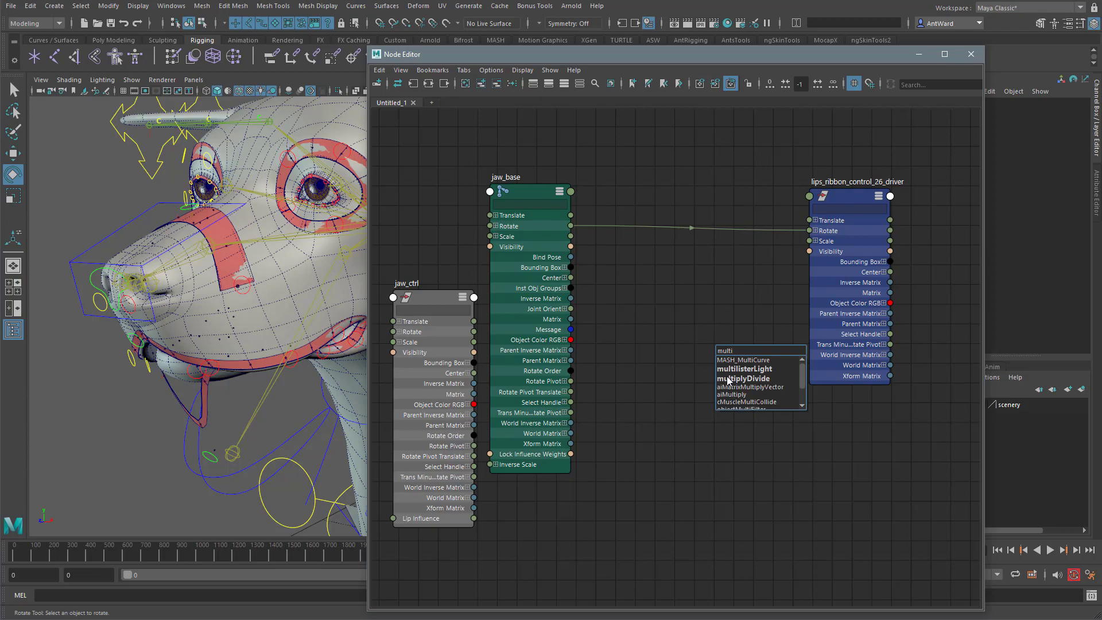
left_click(728, 379)
Rename the multiplyDivide node lips_ribbon_control_26_multi, based on the copied driver name.
double_click(845, 181)
key("ctrl+c")
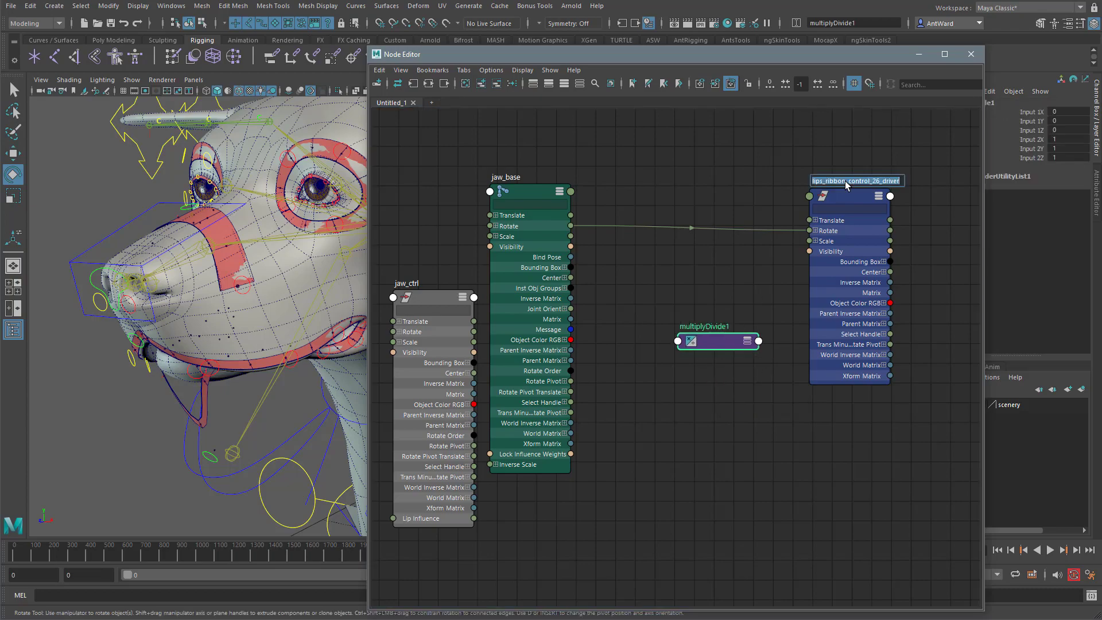
double_click(696, 326)
key("ctrl+v")
key("BackSpace")
key("BackSpace")
key("BackSpace")
key("BackSpace")
key("BackSpace")
key("BackSpace")
type("multi")
key("Return")
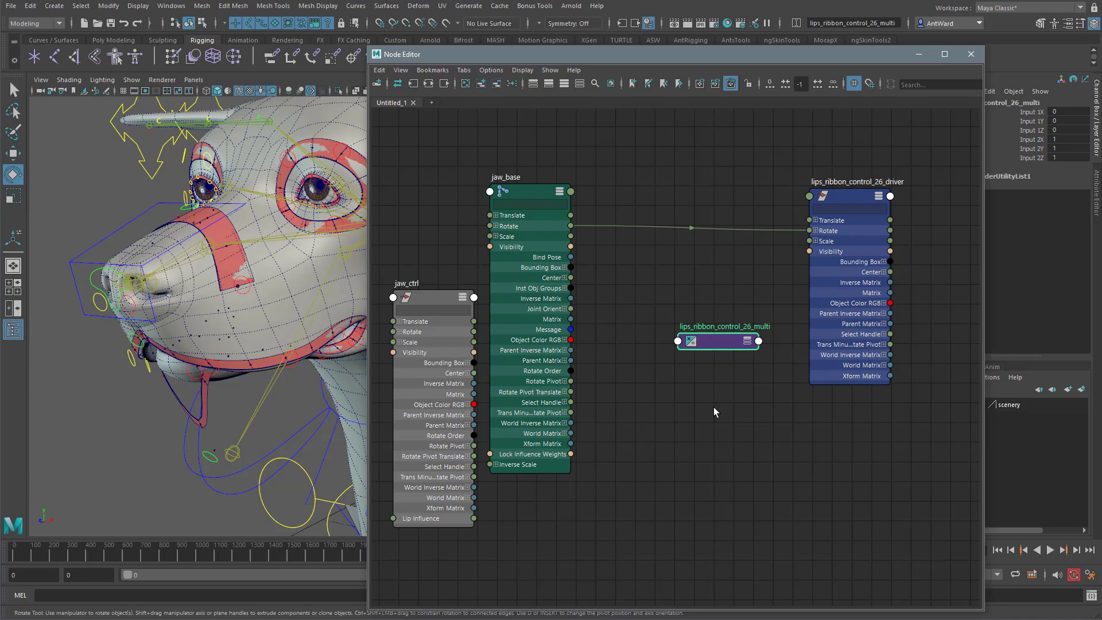
Expand Input 1 and Input 2 on lips_ribbon_control_26_multi, and connect jaw_base's Rotate to Input 1.
key("3")
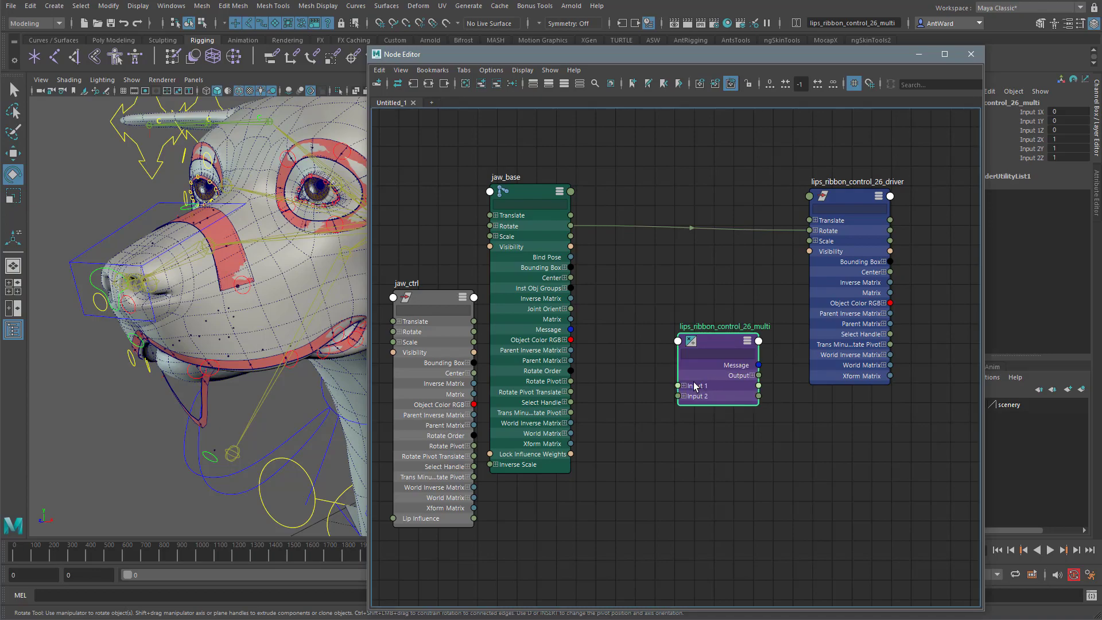
left_click(683, 386)
left_click(683, 427)
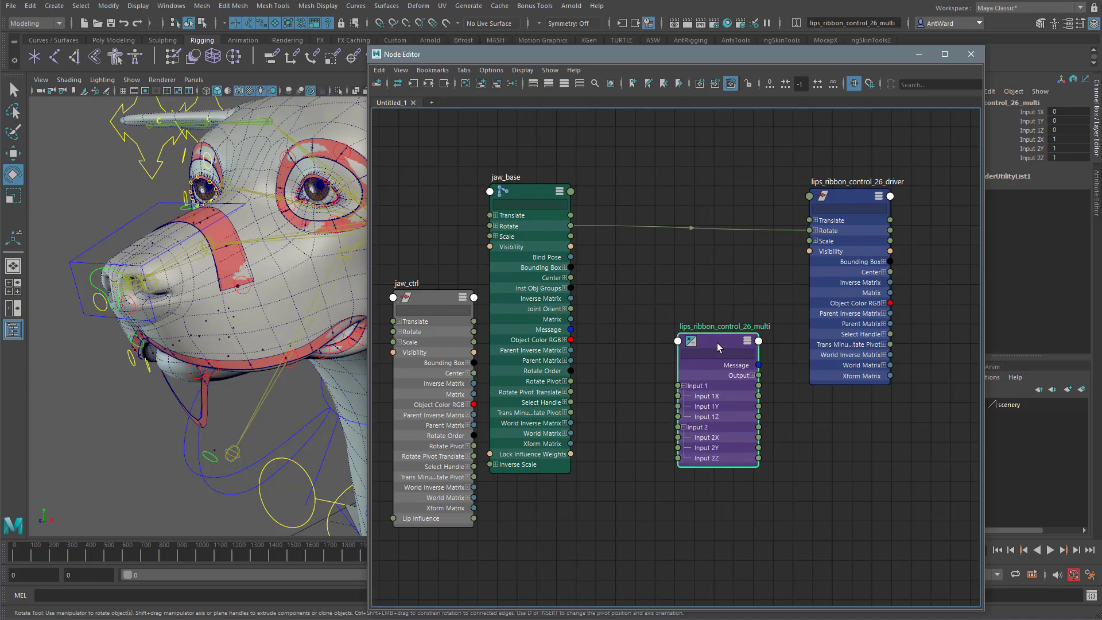
left_click_drag(717, 343, 703, 305)
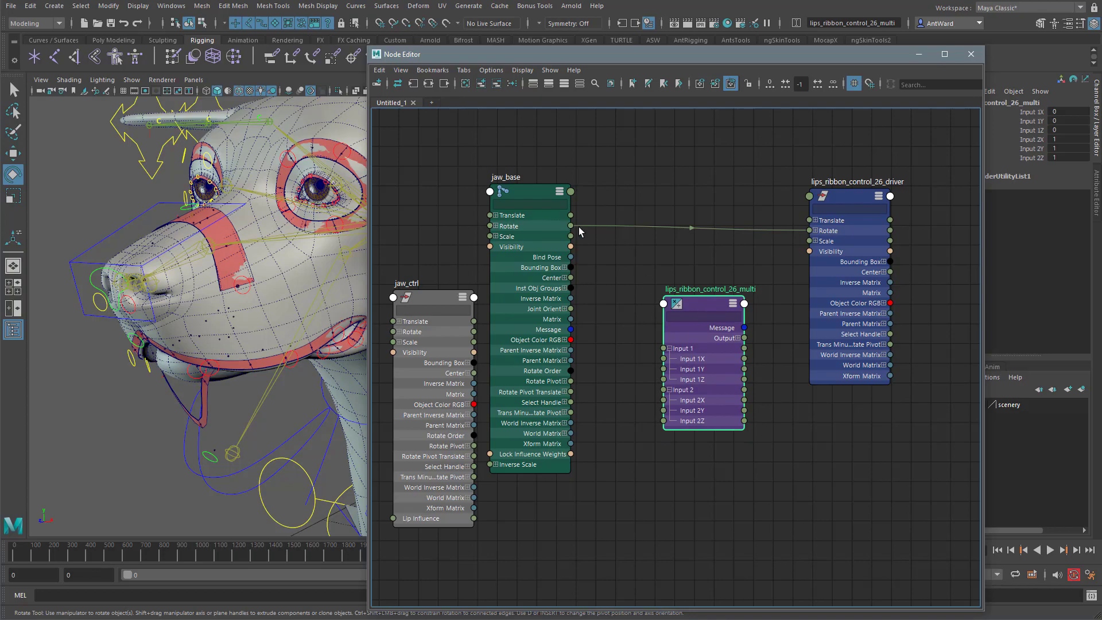
left_click_drag(573, 230, 663, 346)
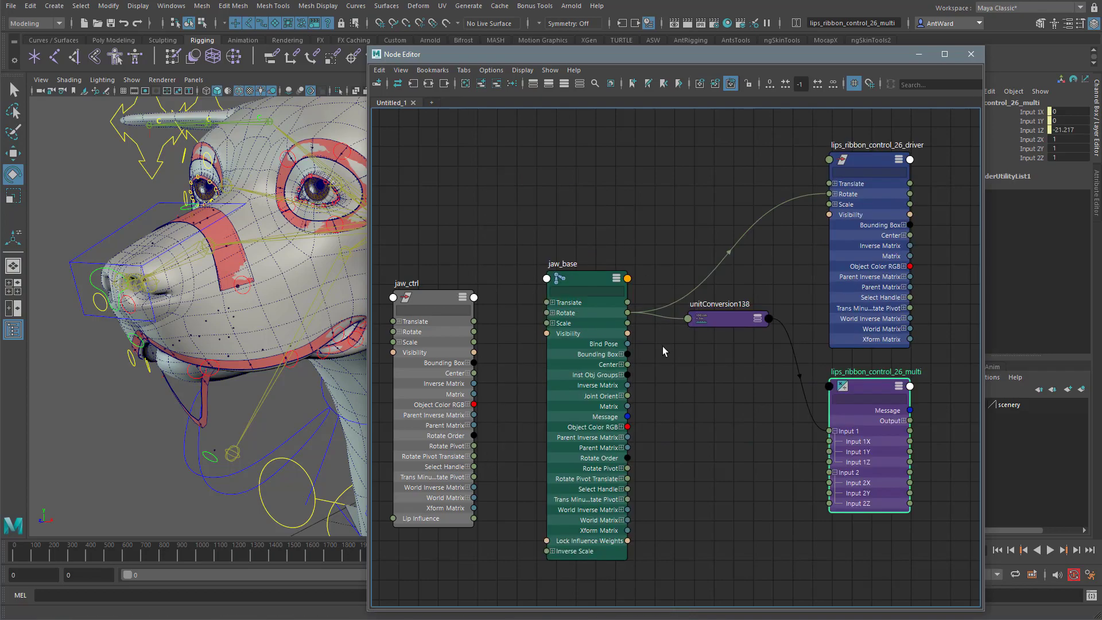
Connect jaw_ctrl's Lip Influence to Input 2X, 2Y and 2Z of lips_ribbon_control_26_multi, and select that node to check its inputs.
middle_click_drag(757, 440, 741, 391, "alt")
left_click_drag(429, 249, 474, 342)
left_click_drag(520, 533, 816, 445)
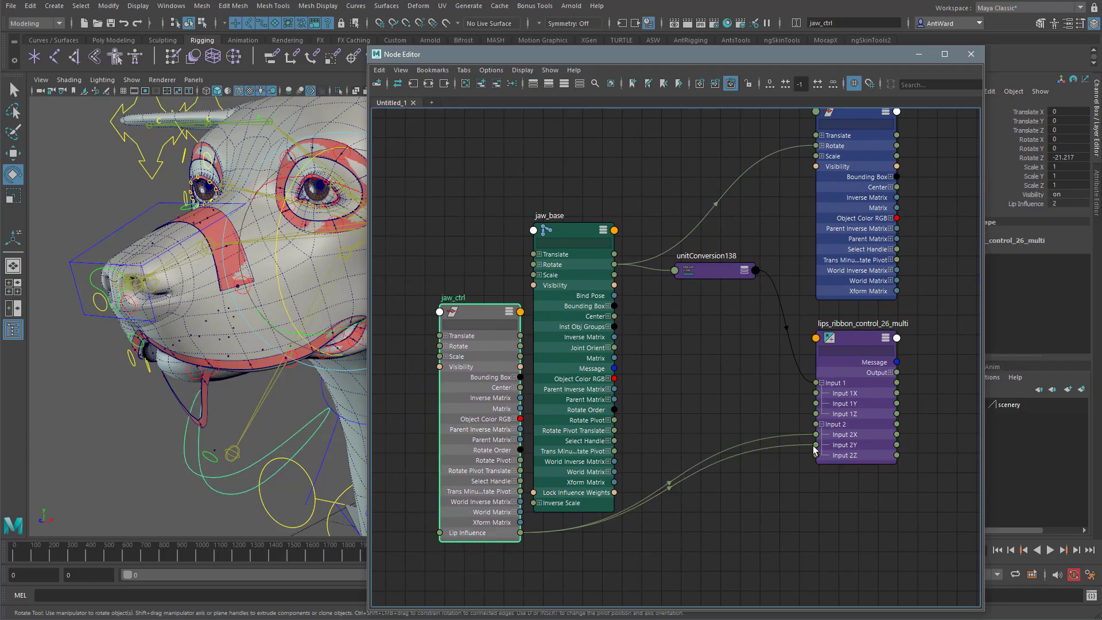
left_click_drag(520, 532, 816, 455)
left_click(858, 339)
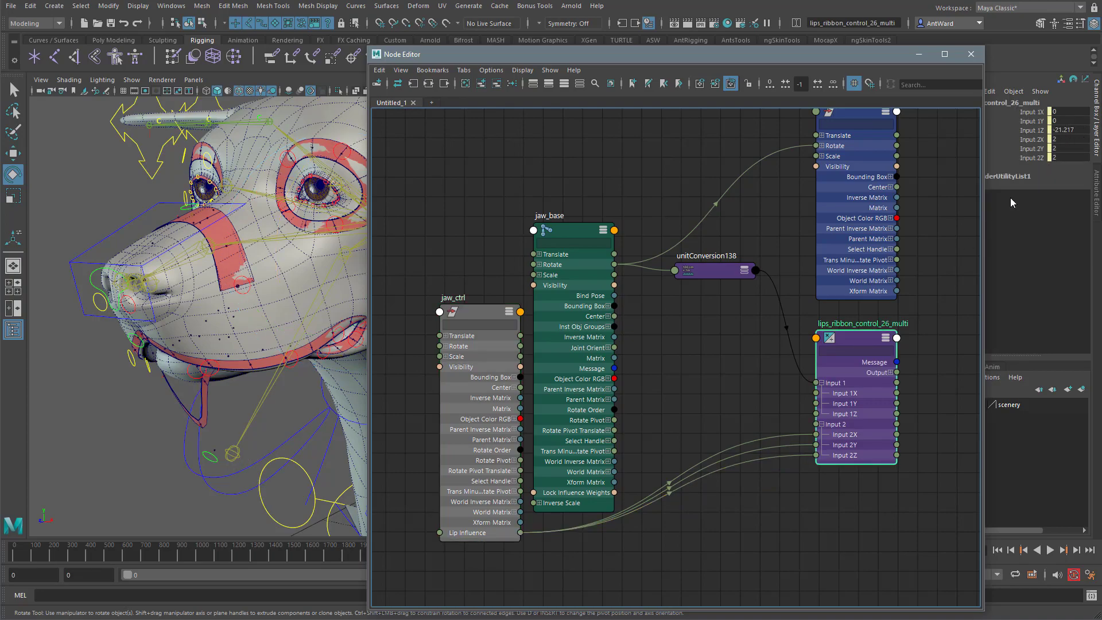
Reposition the lip driver node and connect lips_ribbon_control_26_multi's Output to its Rotate, replacing the direct jaw_base connection.
middle_click_drag(712, 357, 619, 408, "alt")
scroll(619, 408, "down", 1)
left_click_drag(756, 191, 871, 242)
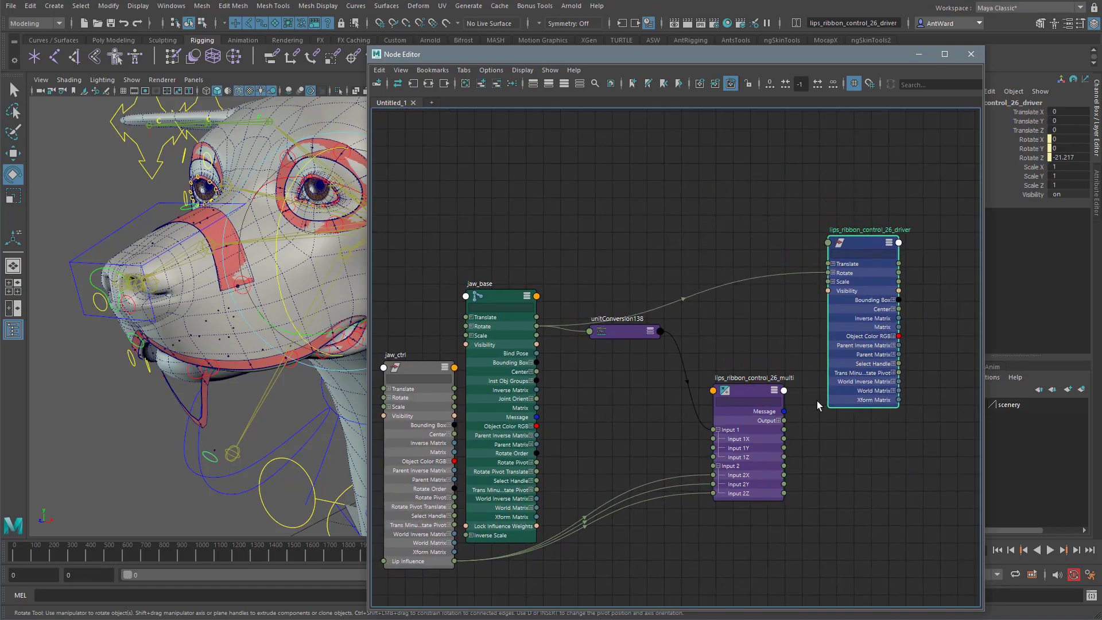
left_click_drag(785, 421, 828, 274)
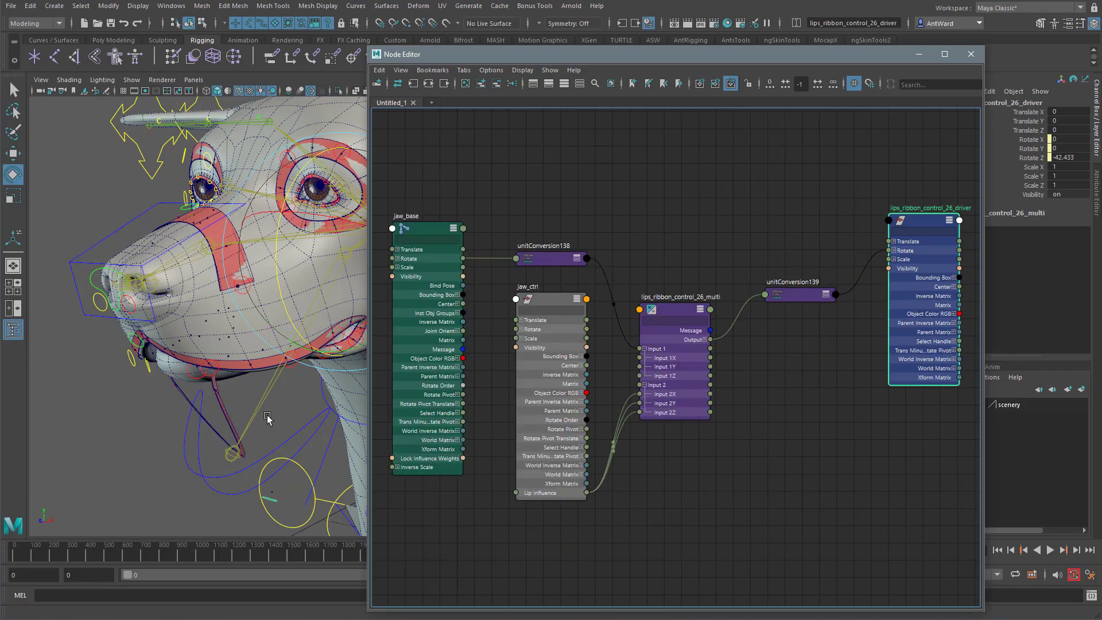
Set jaw_ctrl's Lip Influence to 1, and rotate the control about Z to about -25.7 degrees.
left_click_drag(283, 438, 219, 526, "alt")
left_click(242, 417)
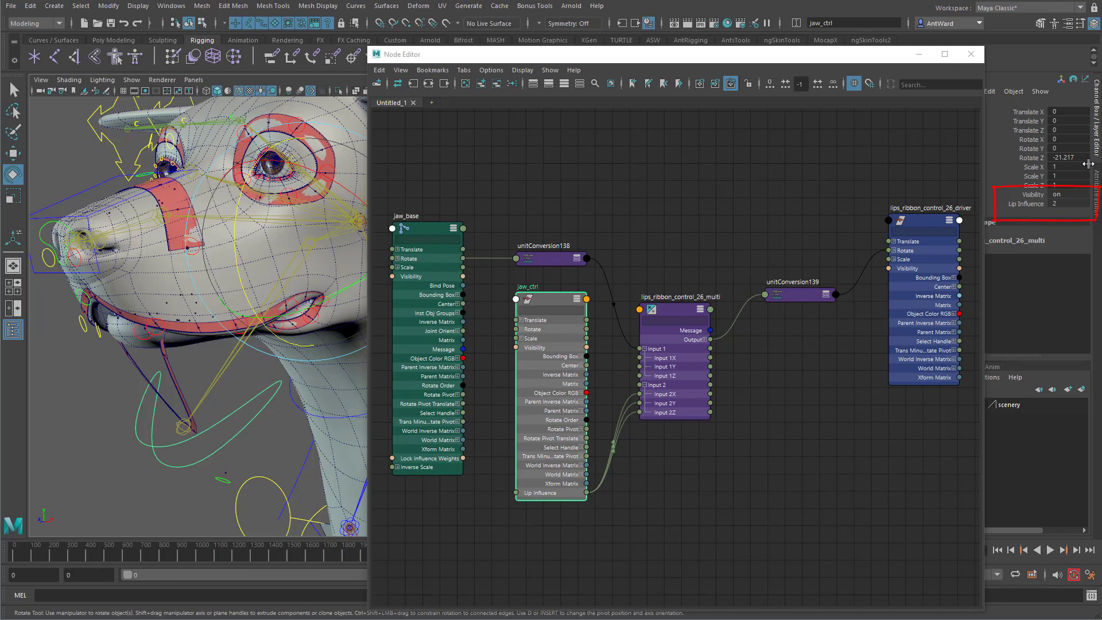
double_click(1062, 204)
type("1")
key("Return")
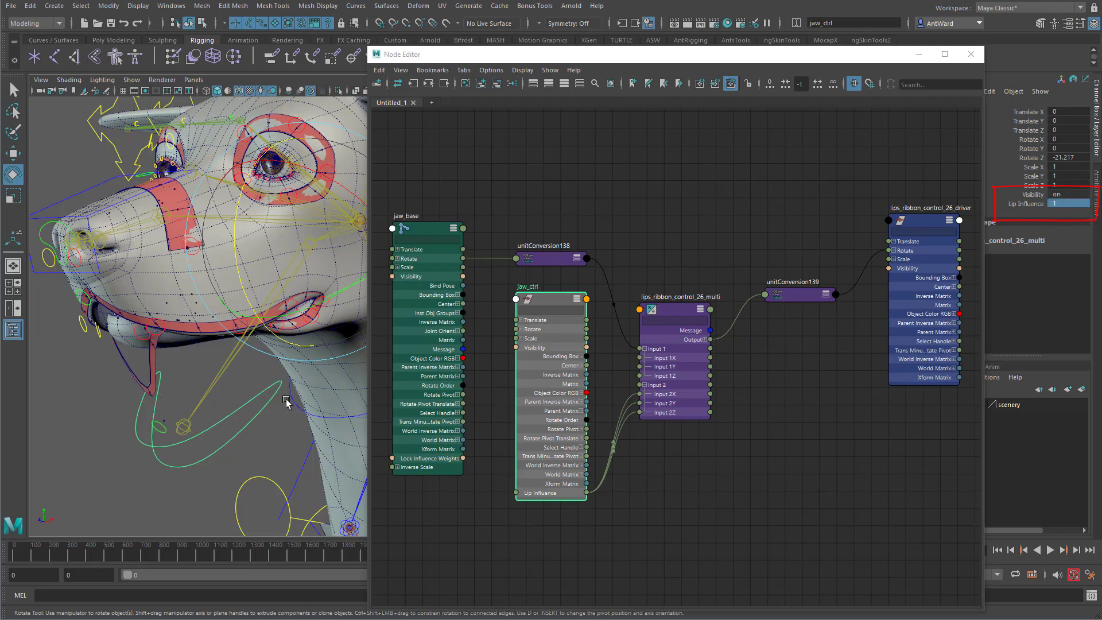
left_click_drag(218, 416, 264, 308, "alt")
mouse_move(237, 265)
left_mouse_down()
mouse_move(231, 221)
mouse_move(251, 286)
mouse_move(246, 267)
left_mouse_up()
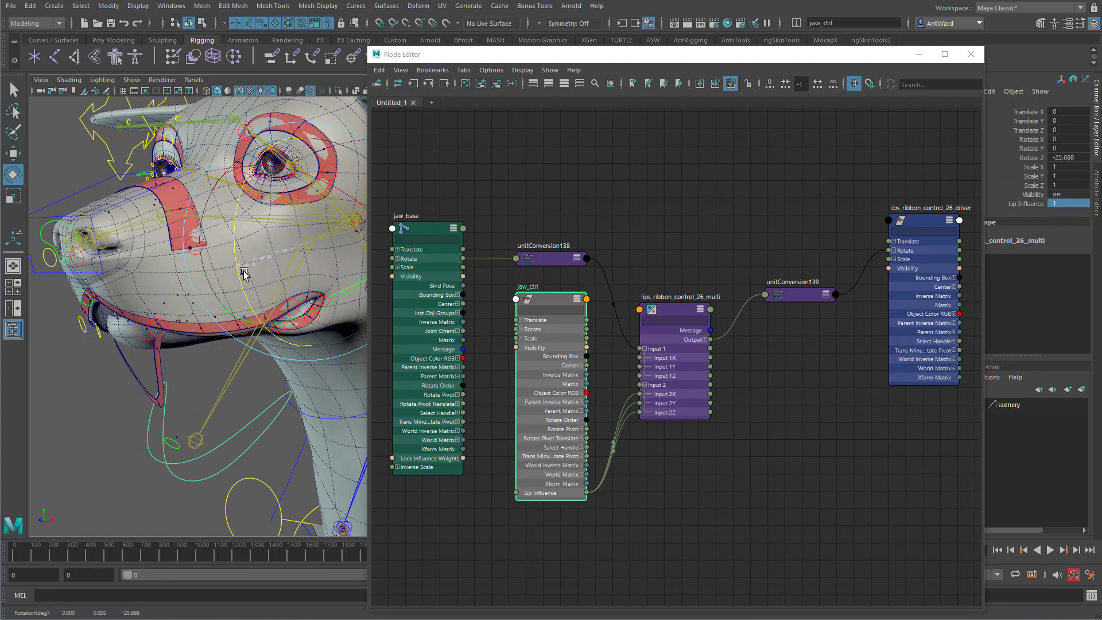
Scrub jaw_ctrl's Lip Influence to 0, try rotating the jaw, and undo that rotation.
left_click(1024, 203)
middle_click_drag(241, 428, 233, 426)
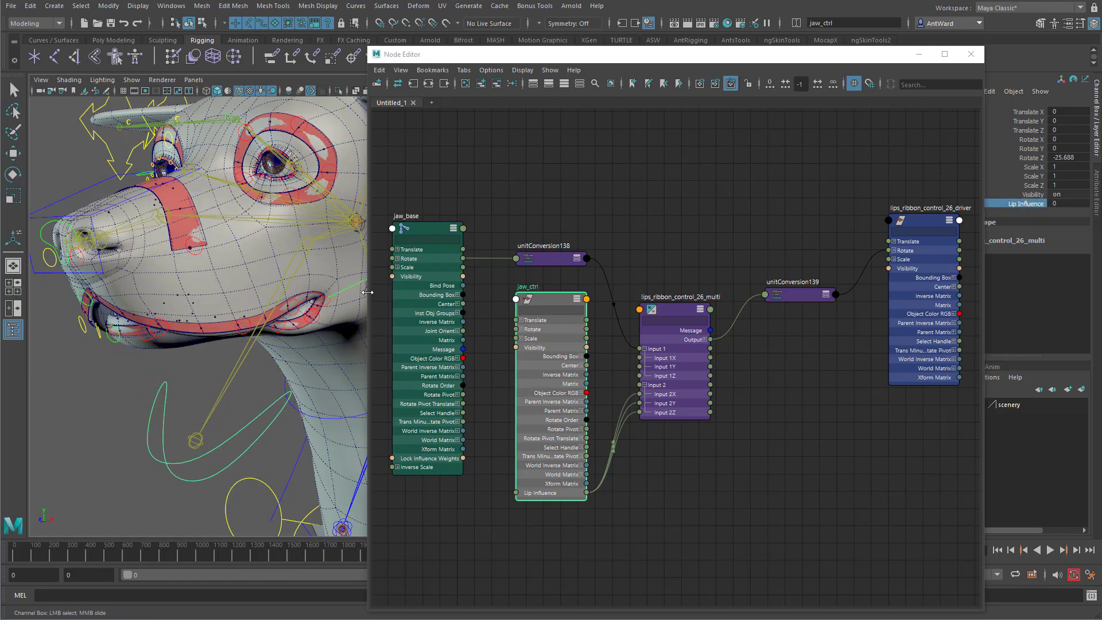
key("e")
left_click_drag(237, 249, 250, 259)
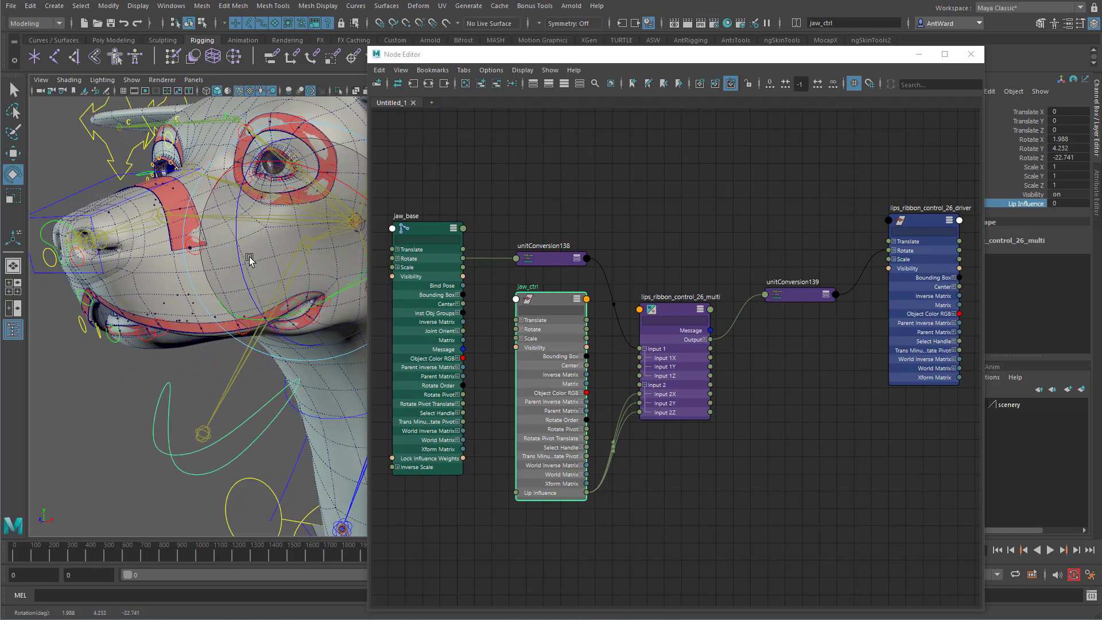
key("ctrl+z")
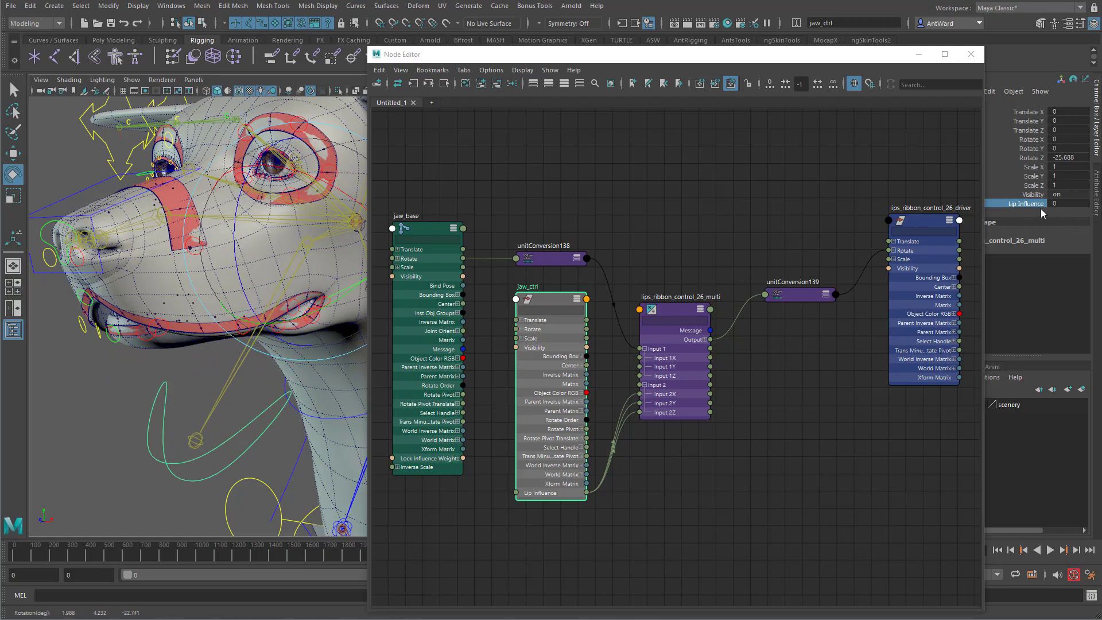
Scrub jaw_ctrl's Lip Influence to test the lower lip's response, and set it back to 1.
middle_click_drag(331, 343, 328, 339)
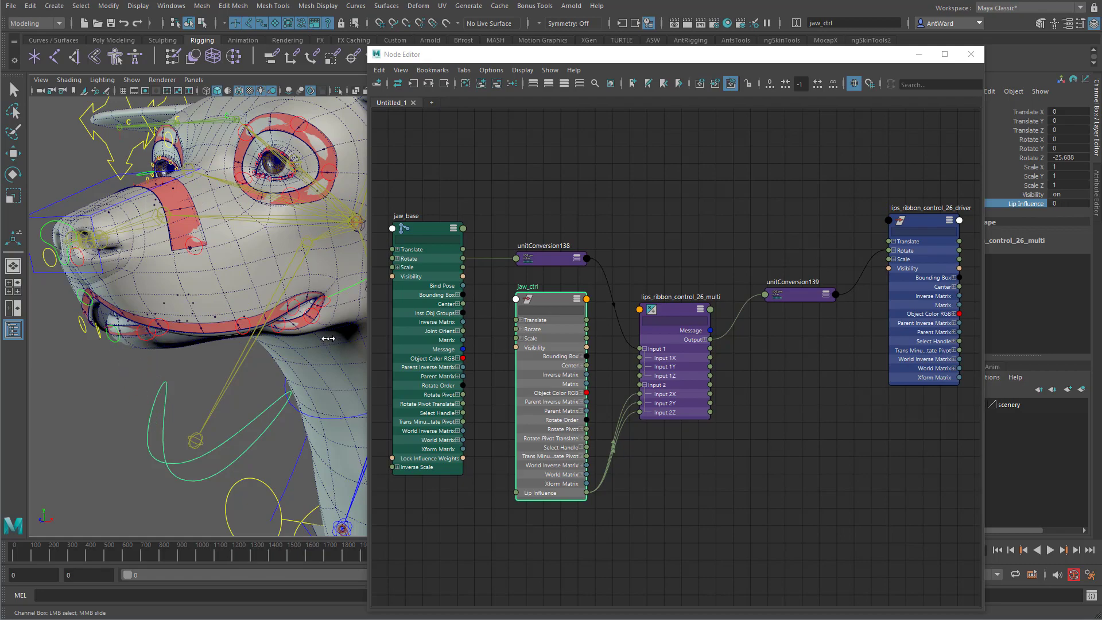
left_click_drag(184, 381, 189, 377, "alt")
middle_click_drag(189, 377, 193, 376)
left_click(1079, 208)
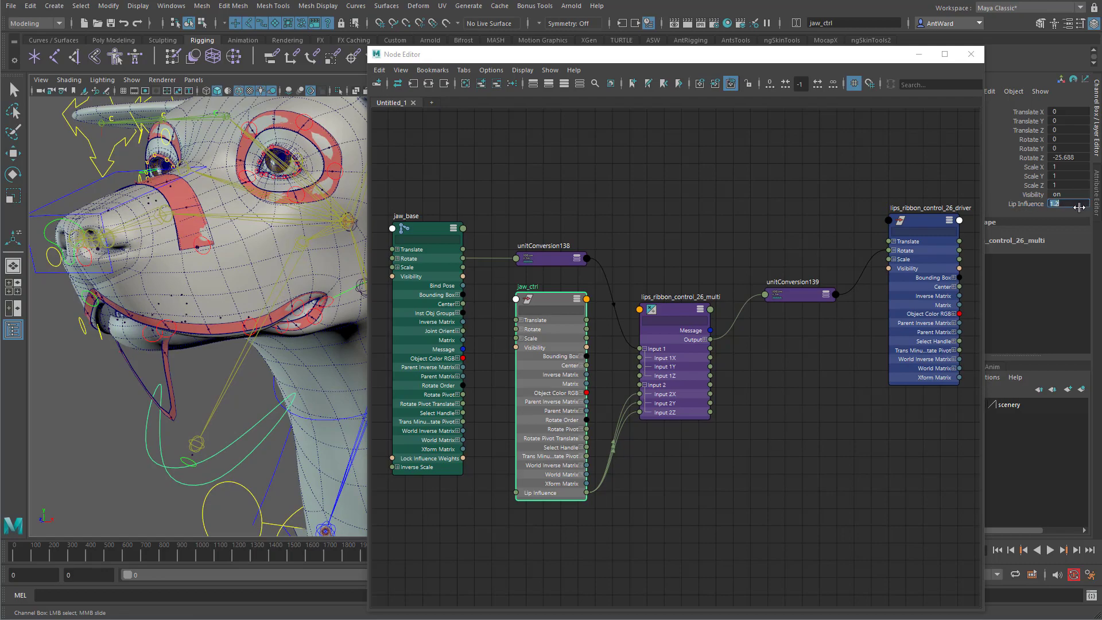
type("1")
key("Return")
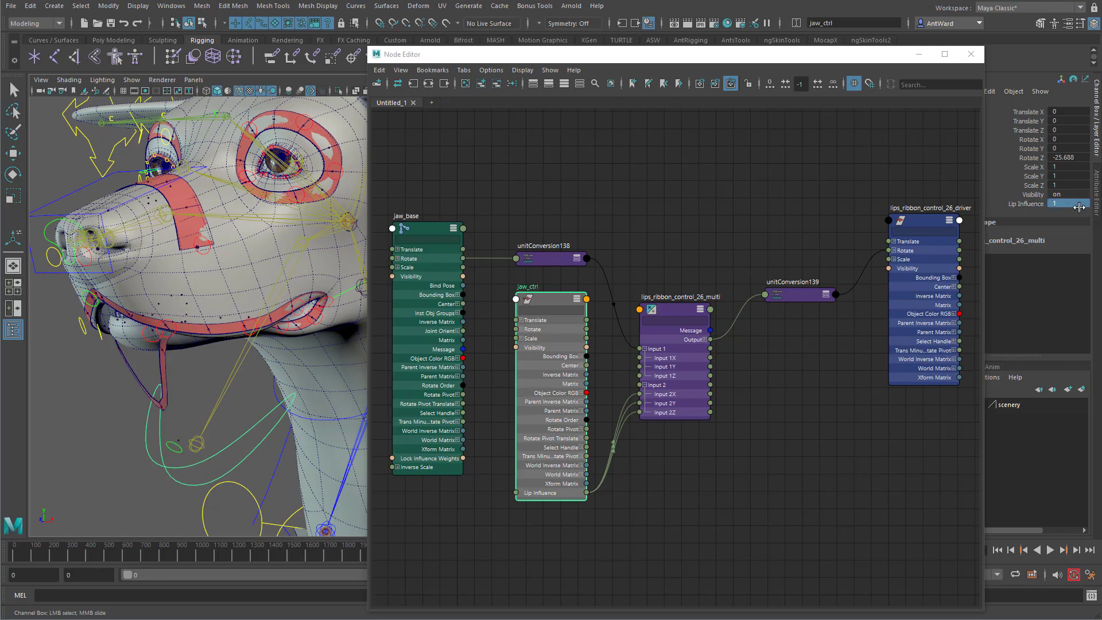
Create a remapValue node, place it beside lips_ribbon_control_26_multi, and show its full attribute list.
left_click(765, 438)
key("e")
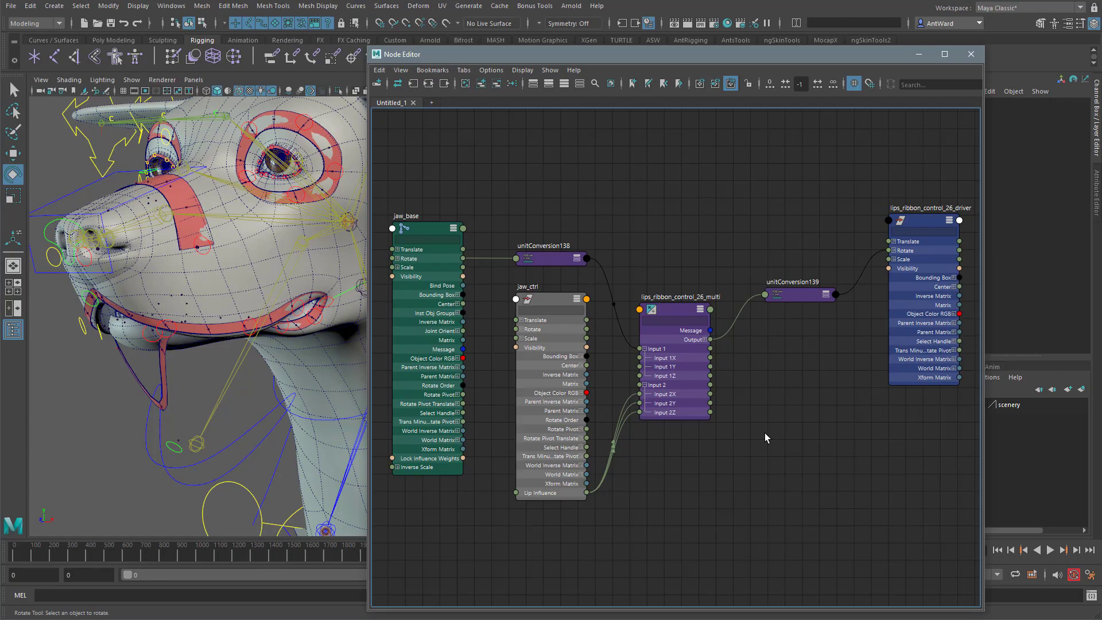
key("Tab")
type("value")
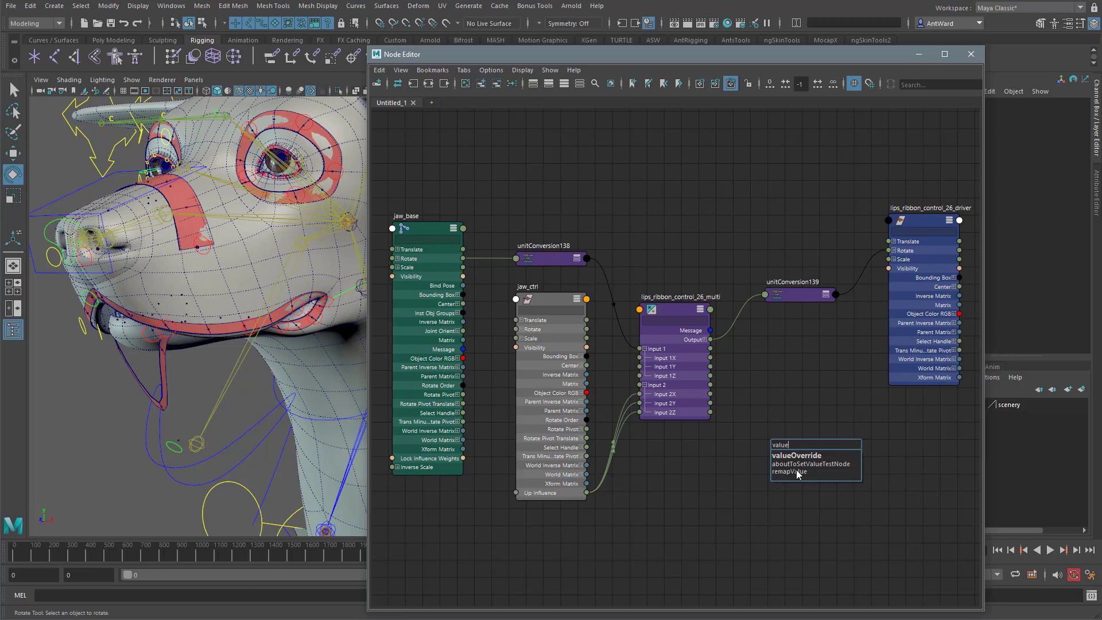
left_click(788, 471)
left_click_drag(804, 452, 789, 385)
key("3")
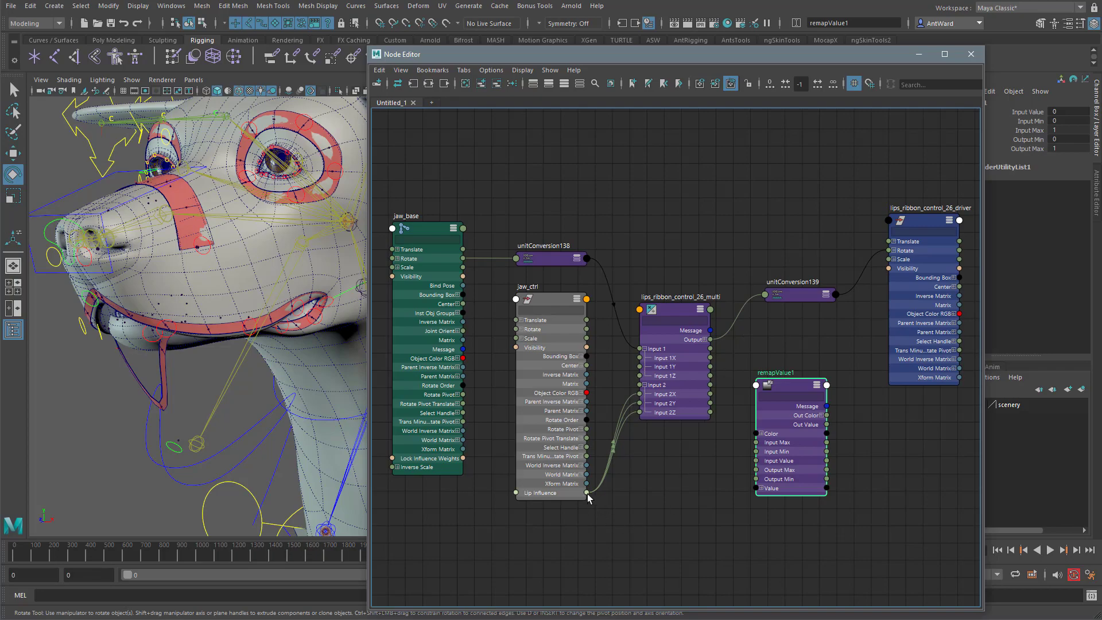
Connect jaw_ctrl's Lip Influence to remapValue1's Input Value, and its Out Value to Input 2X, 2Y and 2Z of lips_ribbon_control_26_multi.
left_click_drag(587, 492, 756, 460)
left_click_drag(790, 383, 677, 447)
left_click_drag(689, 313, 835, 238)
left_click_drag(738, 378, 758, 357)
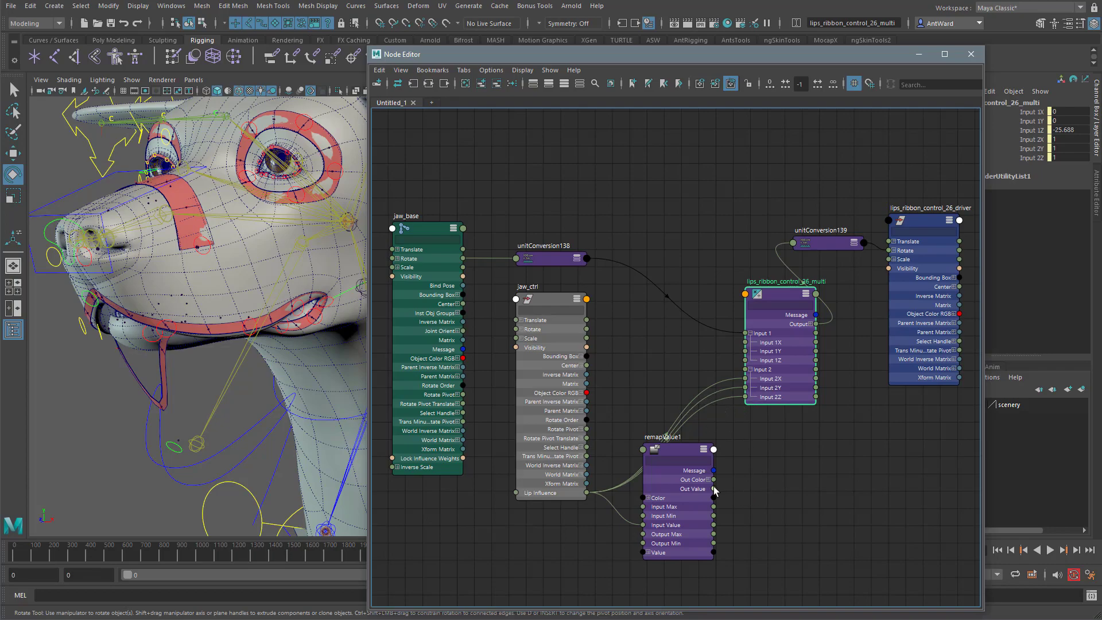
left_click_drag(715, 489, 746, 379)
left_click_drag(715, 489, 745, 388)
left_click_drag(715, 489, 745, 397)
Rename remapValue1 to lips_ribbon_control_26_remap, based on the copied multi node name, and reposition it.
double_click(777, 282)
key("ctrl+c")
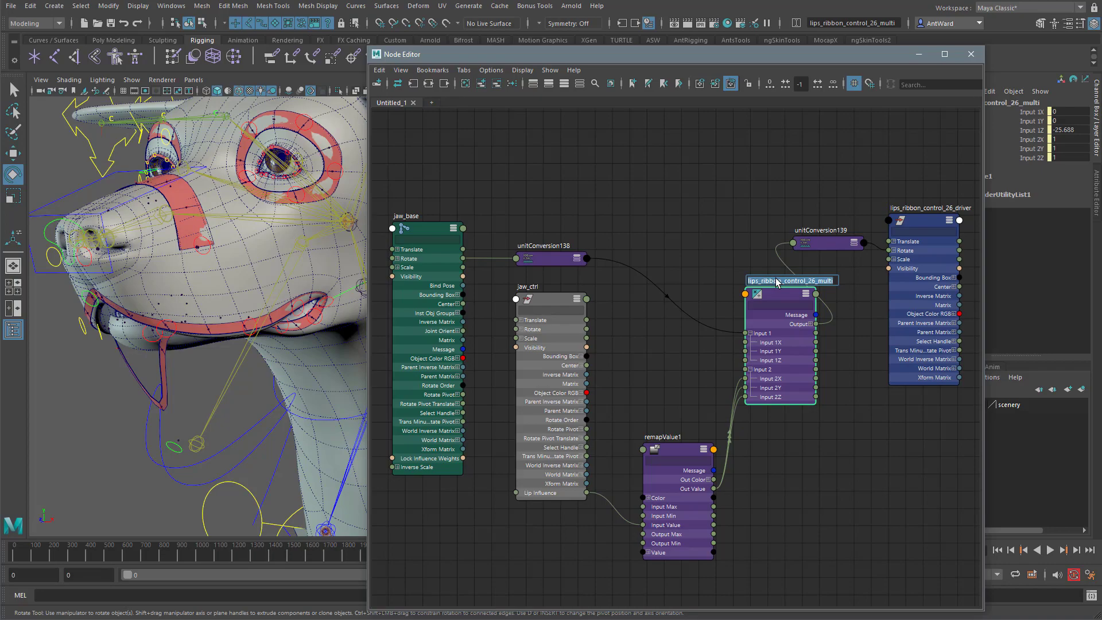
double_click(663, 435)
key("ctrl+v")
key("BackSpace")
key("BackSpace")
key("BackSpace")
key("BackSpace")
key("BackSpace")
type("remap")
key("Return")
left_click_drag(680, 448, 660, 426)
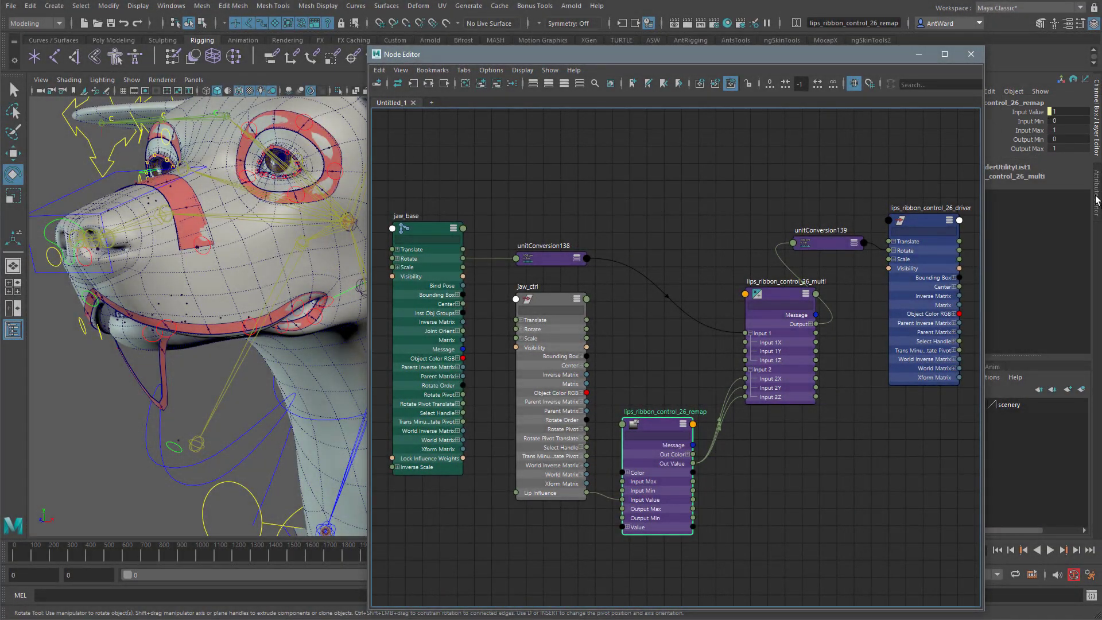
Display the remap node's detailed attributes and collapse the Value and Color sections, leaving Input and Output Ranges in view.
left_click(1096, 198)
left_click_drag(835, 61, 672, 87)
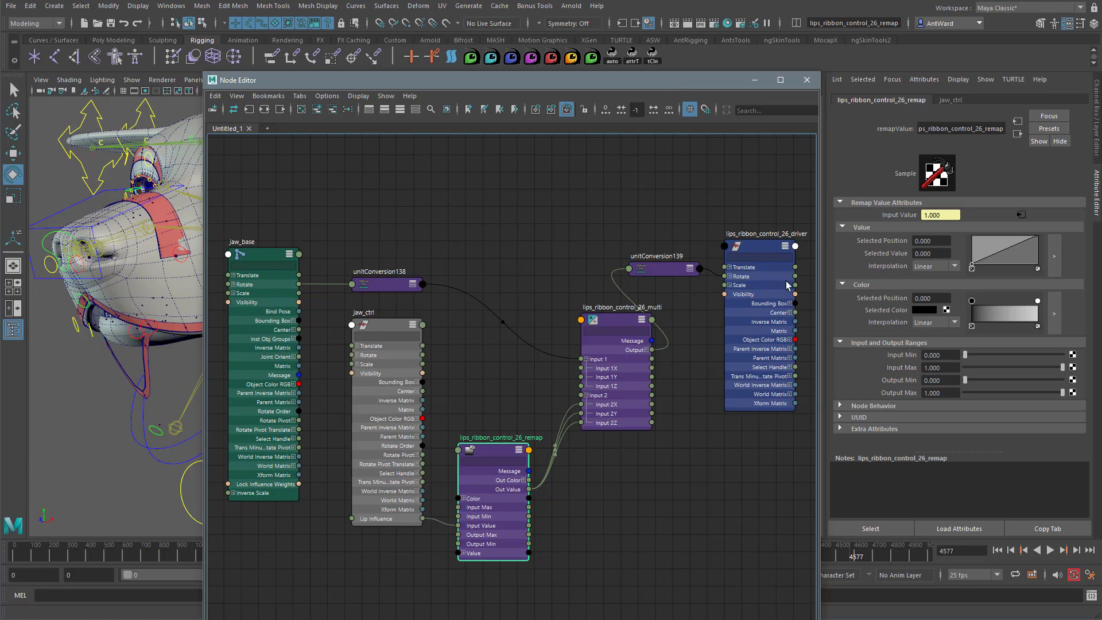
left_click(843, 229)
left_click(843, 237)
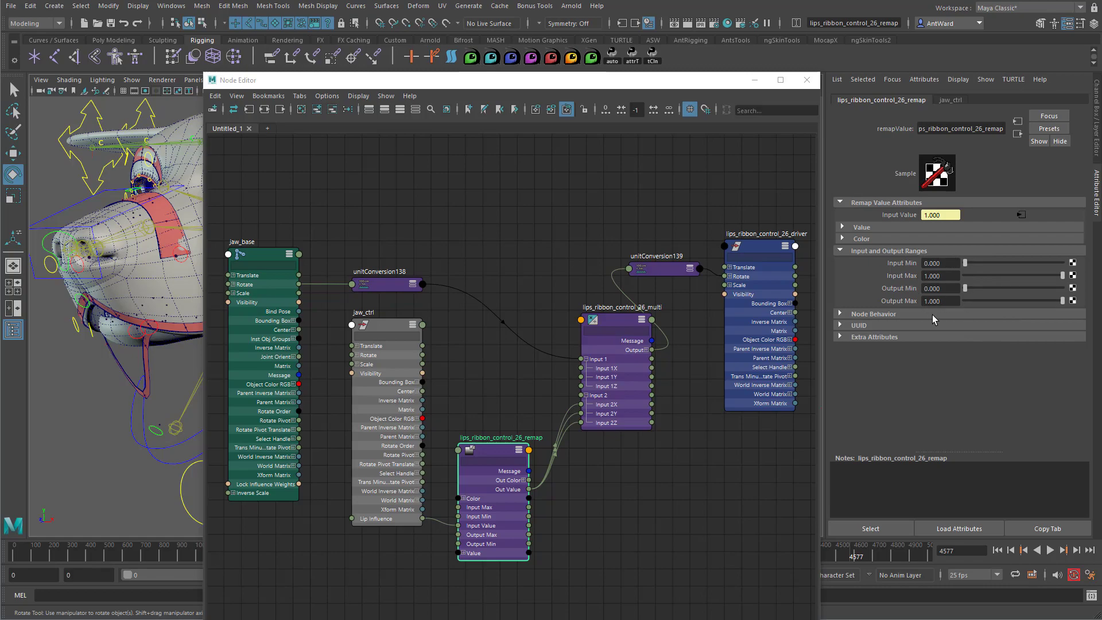
Uncover the dog's head in the viewport and rotate jaw_ctrl slightly, to about -23.2 degrees in Z.
left_click_drag(542, 86, 787, 54)
left_click(197, 438)
left_click_drag(208, 343, 230, 279)
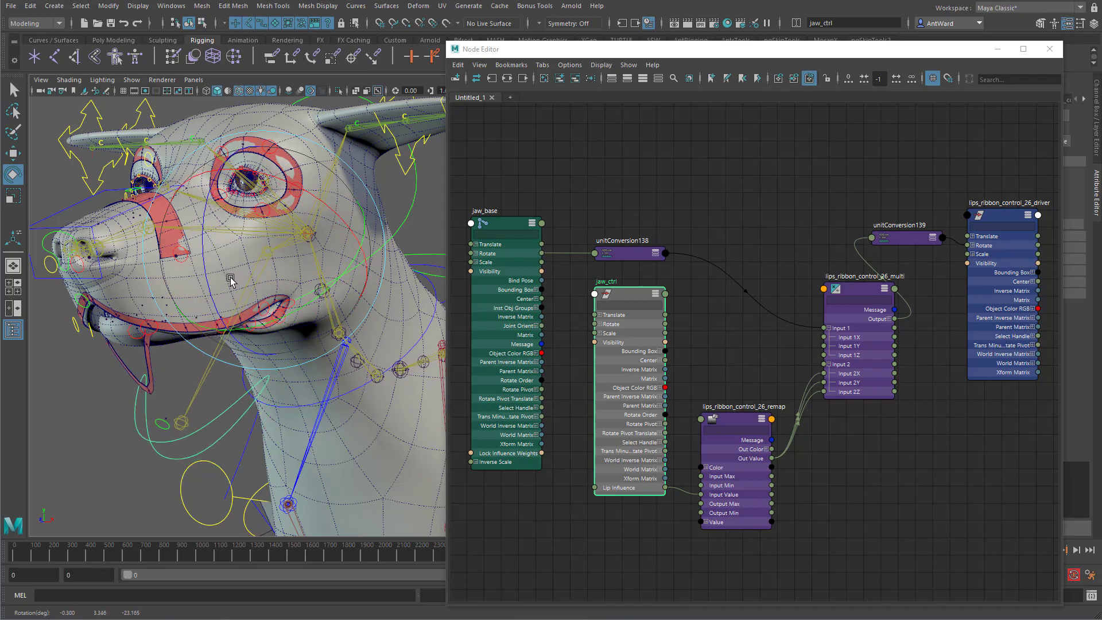
Select lips_ribbon_control_26_remap, close the Node Editor, and frame the dog's mouth.
left_click(738, 414)
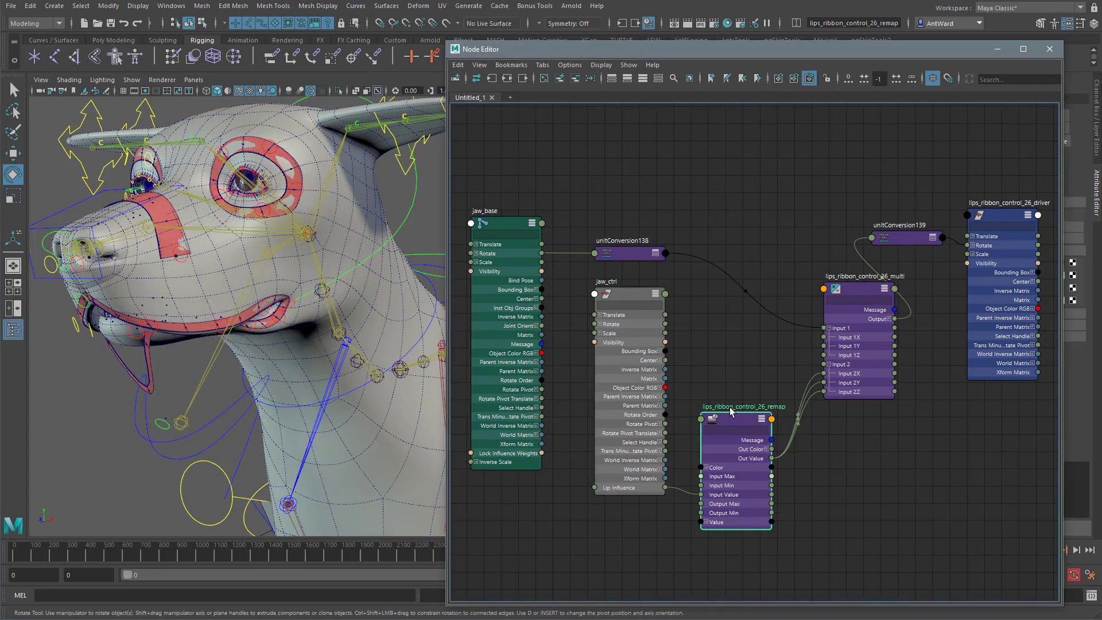
left_click_drag(86, 304, 310, 269, "alt")
right_click_drag(321, 268, 424, 266, "alt")
left_click(1049, 49)
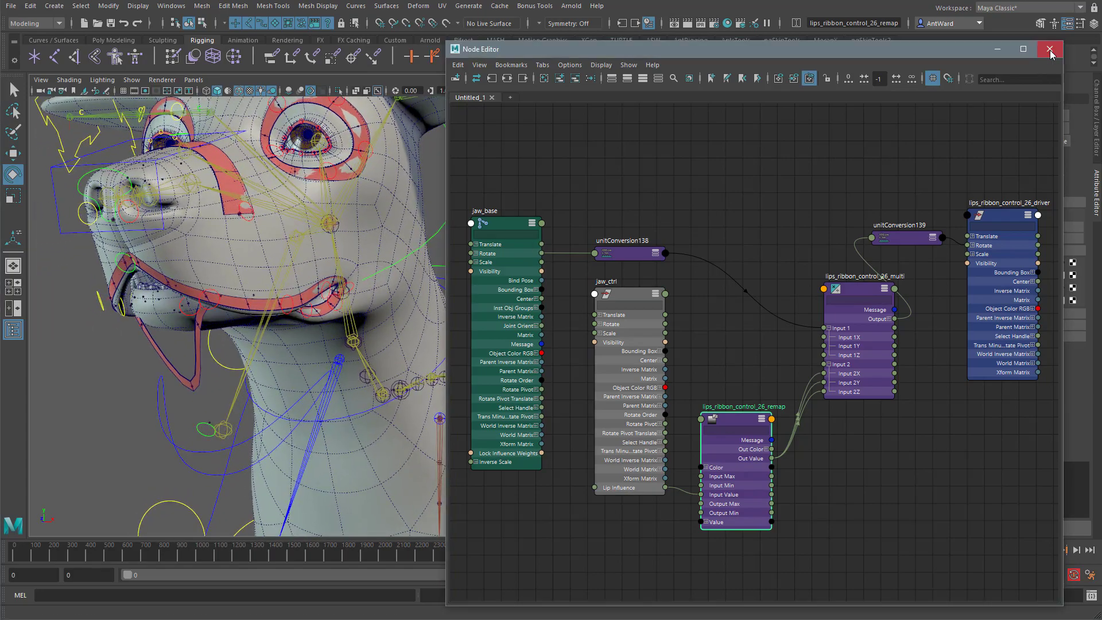
left_click_drag(204, 380, 293, 301, "alt")
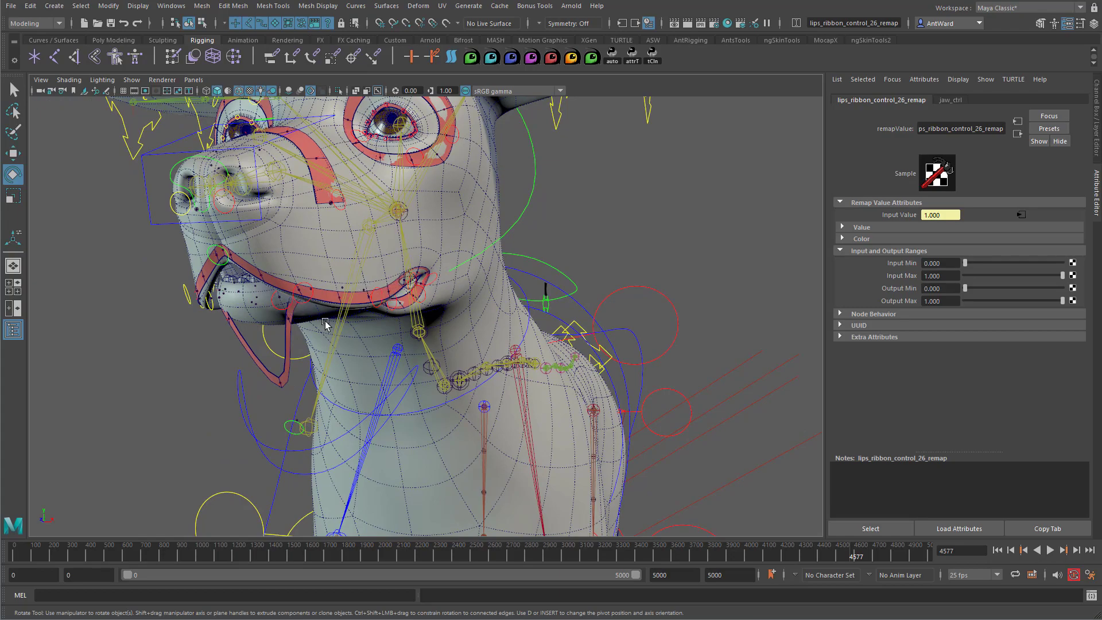
right_click_drag(181, 367, 264, 357, "alt")
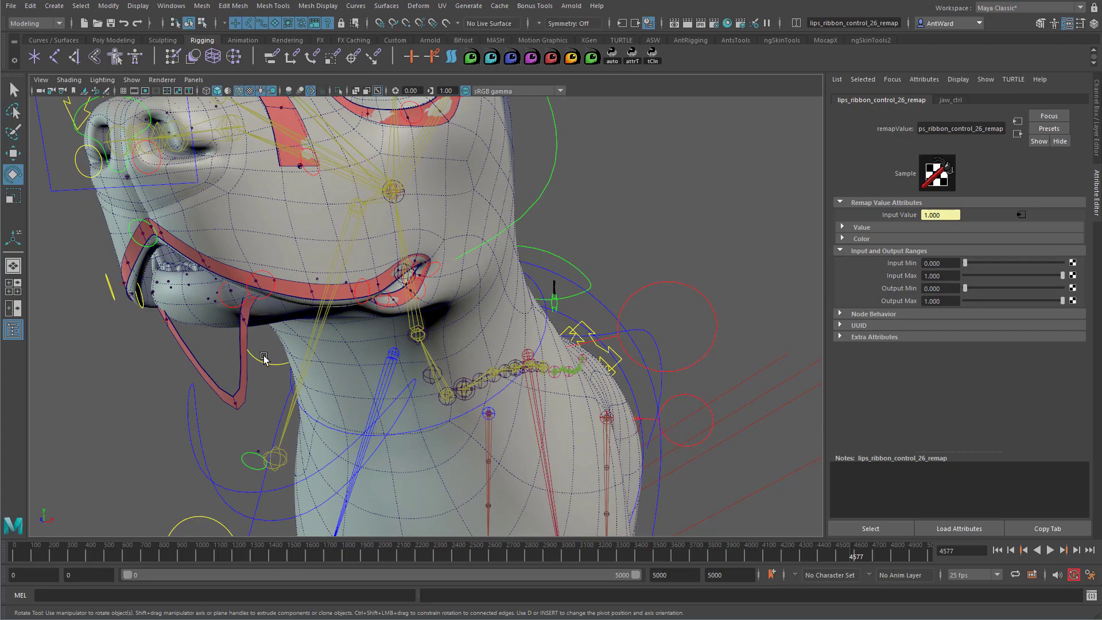
Select lips_ribbon_control_05 and lips_ribbon_control_07, and run the whole Lips Python script from Charcoal Editor 2 on them.
left_click(226, 307)
left_click(148, 310)
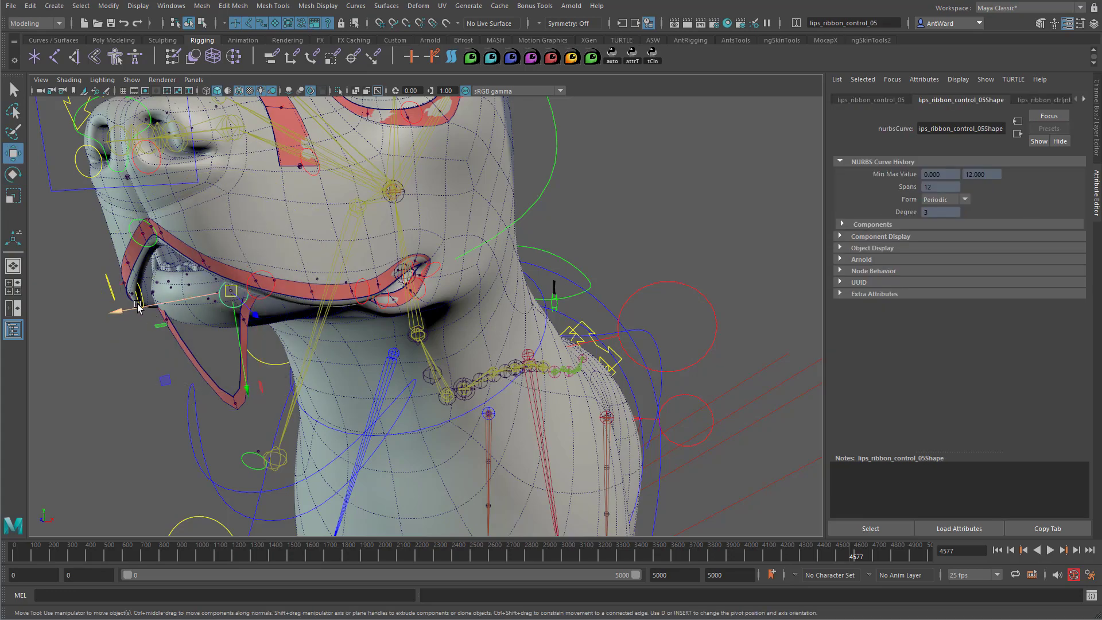
key("w")
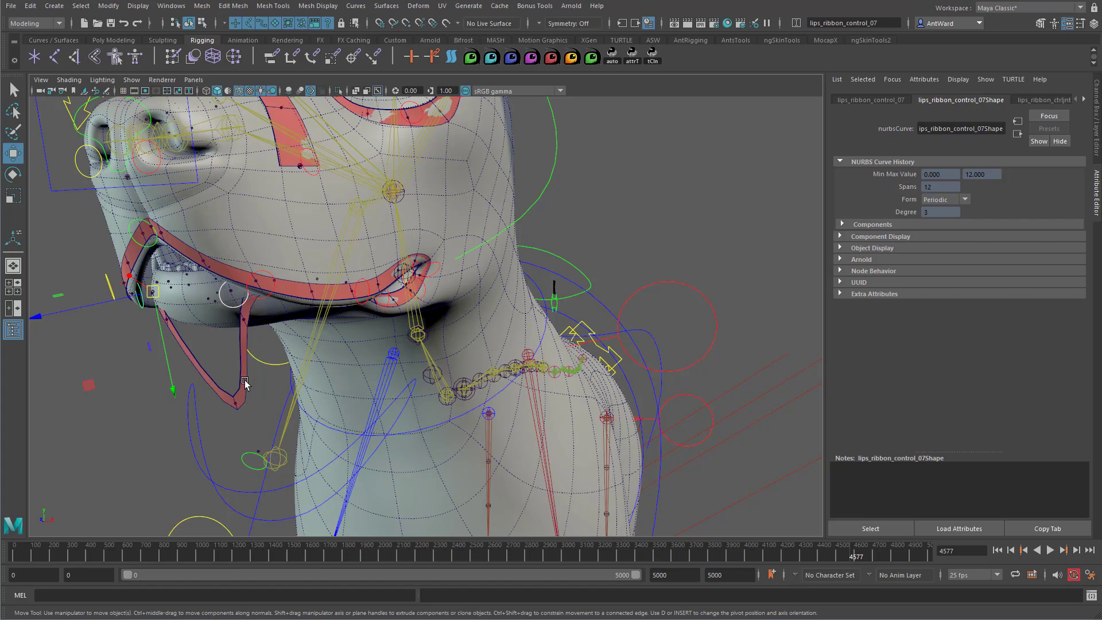
left_click(1091, 596)
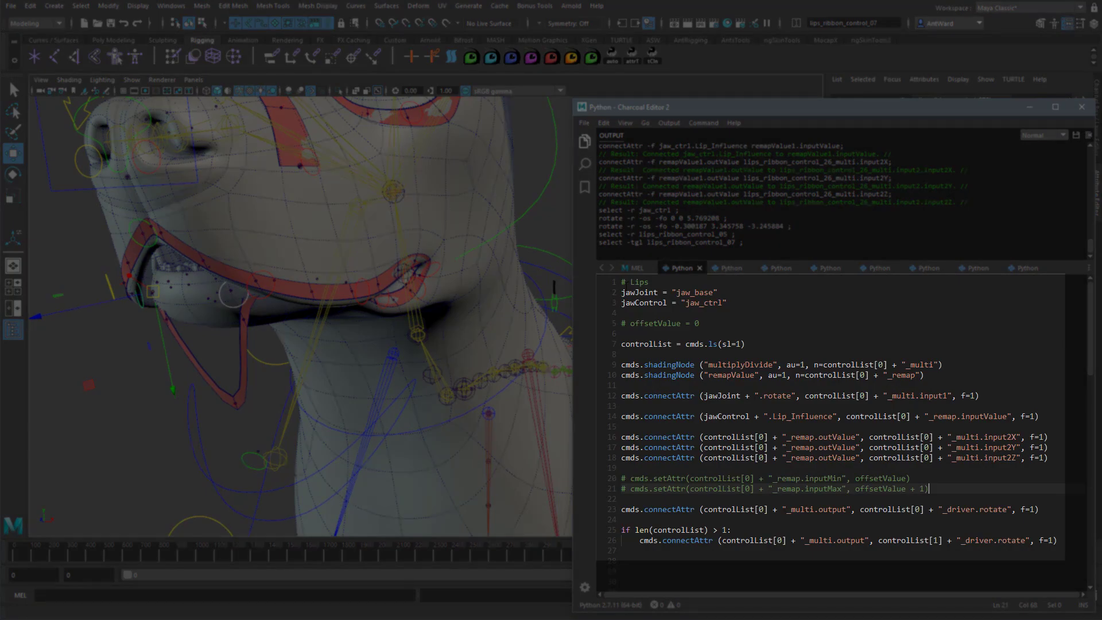
left_click_drag(621, 282, 1057, 540)
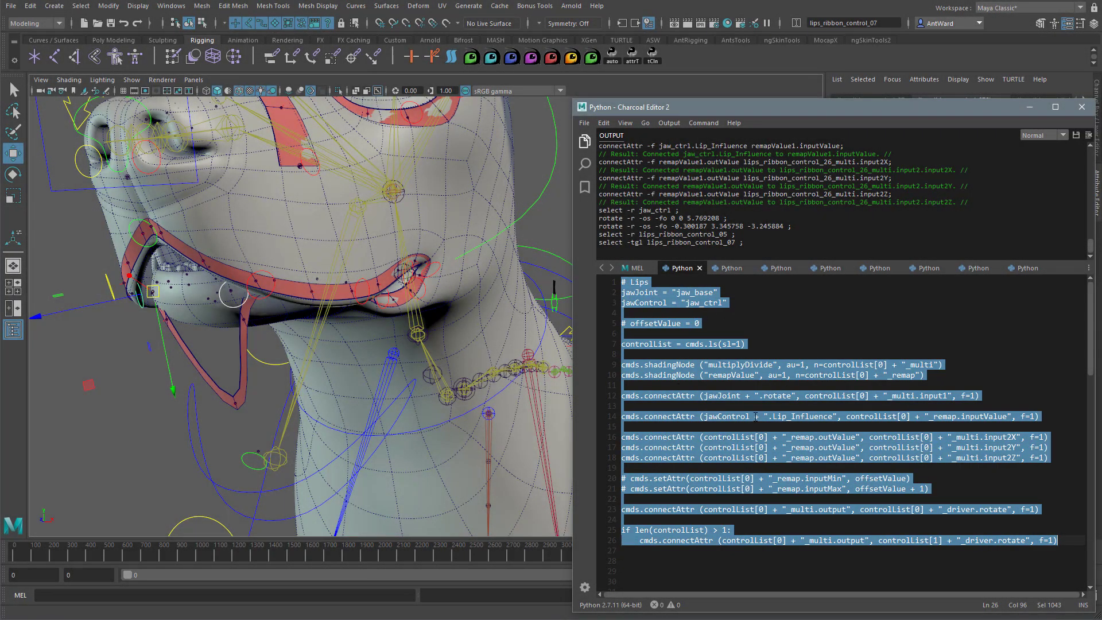
left_click_drag(327, 314, 326, 312, "alt")
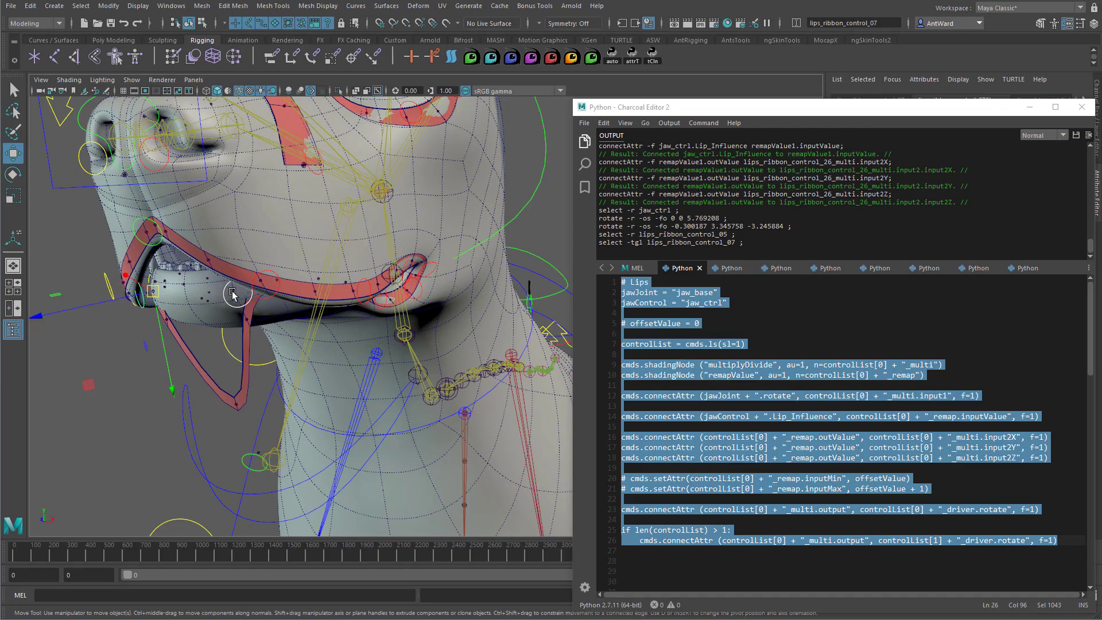
left_click(705, 478)
left_click_drag(1066, 535, 621, 282)
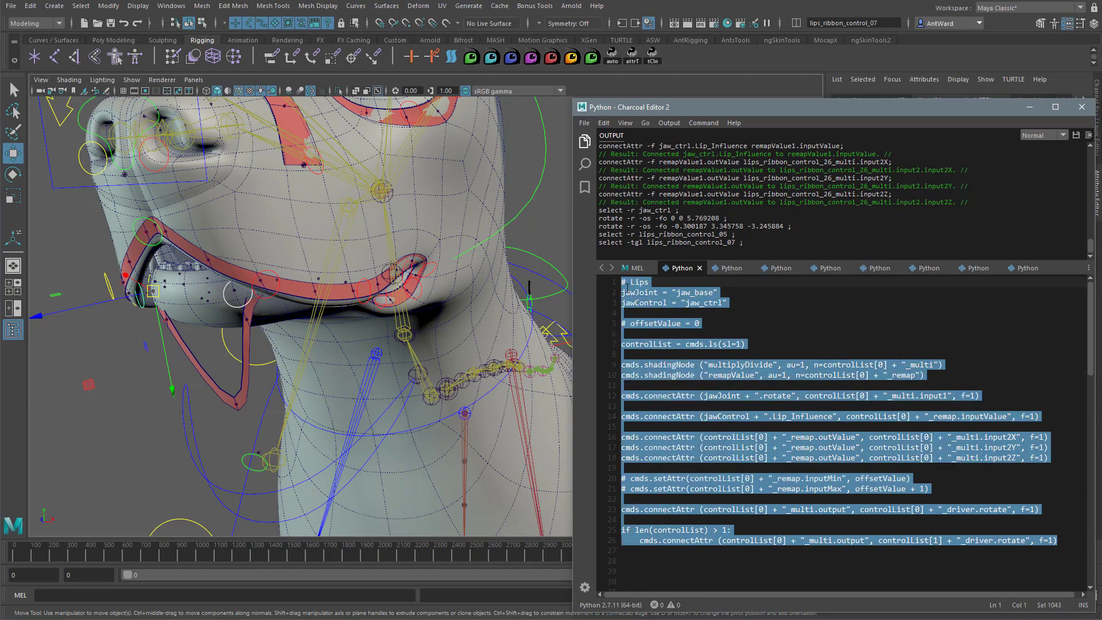
key("ctrl+Return")
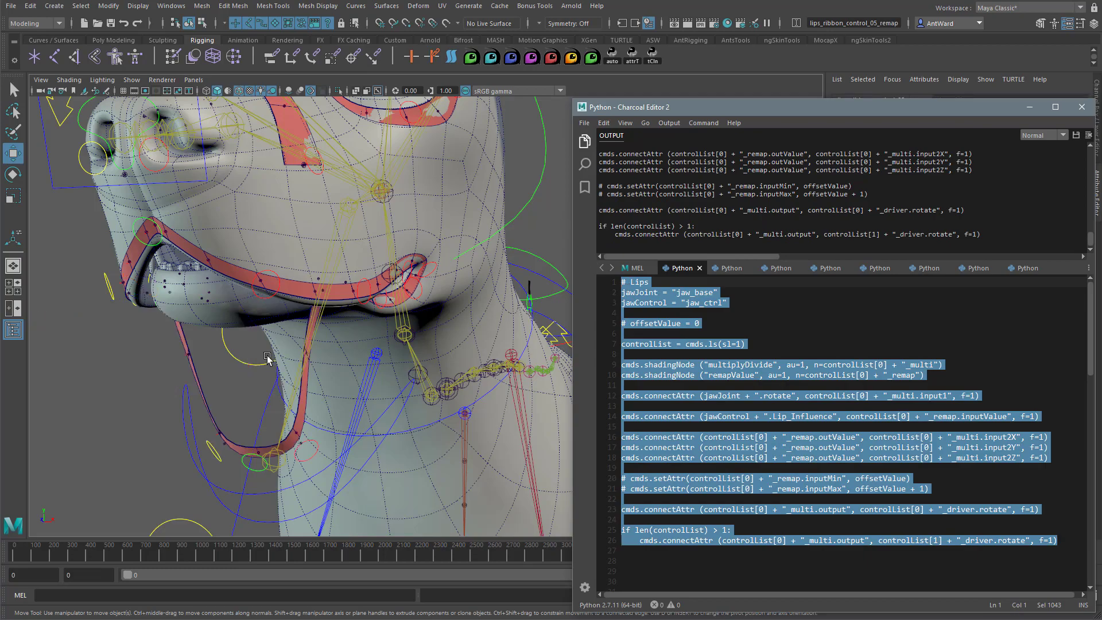
Hide the polygon meshes in the viewport so the lip ribbons and their controls are exposed.
left_click_drag(209, 328, 499, 227, "alt")
left_click(132, 80)
left_click(152, 197)
left_click_drag(424, 275, 315, 297, "alt")
Select lips_ribbon_control_03 with its counterpart on the opposite side, and run the Lips script on the pair.
left_click(285, 229)
left_click_drag(287, 247, 338, 230, "alt")
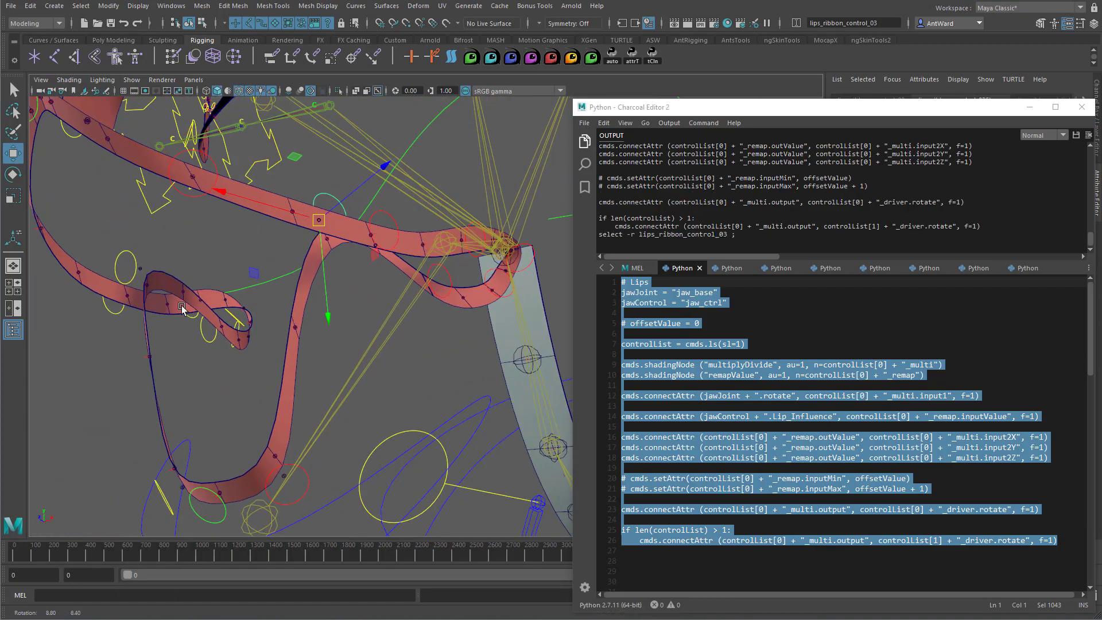
left_click(138, 253, "shift")
left_click_drag(1057, 541, 622, 283)
key("ctrl+Return")
Select lips_ribbon_control_01 with its opposite-side counterpart, and run the Lips script on the pair.
left_click(449, 277)
left_click(209, 328, "shift")
left_click(838, 489)
left_click_drag(1058, 540, 614, 283)
key("ctrl+Return")
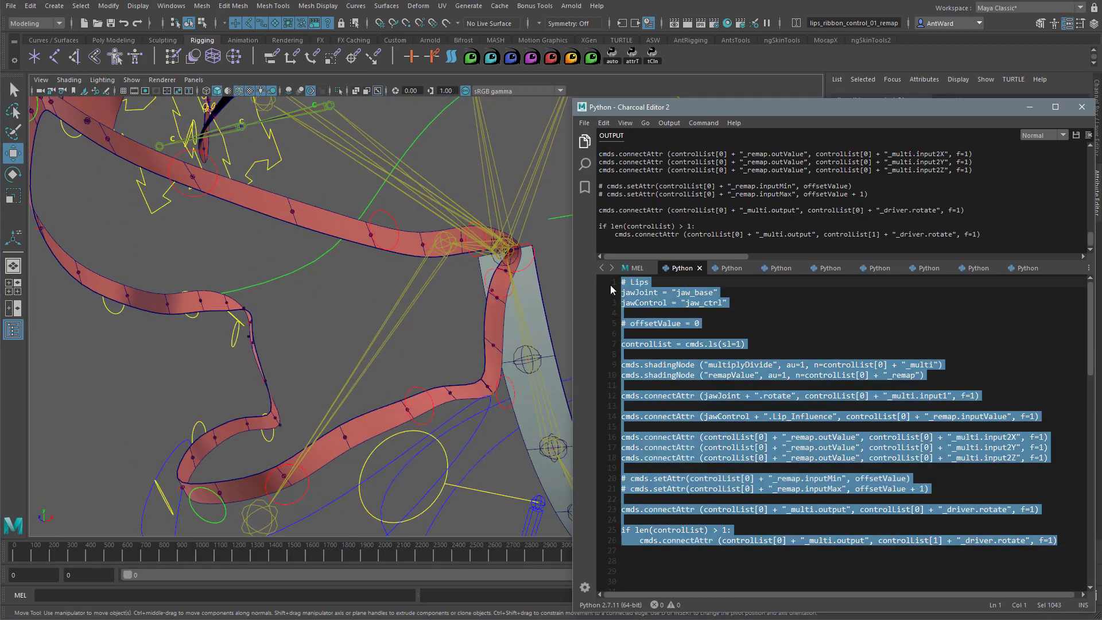
Select the mirrored pair of lip controls at the mouth corners and run the Lips script on them.
left_click_drag(321, 287, 367, 281, "alt")
left_click(449, 281)
left_click(249, 341, "shift")
left_click_drag(1059, 541, 616, 283)
key("ctrl+Return")
Run the Lips script on each of the next two mirrored lip control pairs, working forward along the upper lip.
mouse_move(439, 334)
left_mouse_down("alt")
mouse_move(347, 492)
mouse_move(457, 325)
mouse_move(442, 321)
left_mouse_up("alt")
left_click(469, 309)
left_click(305, 347, "shift")
left_click(833, 499)
left_click_drag(1059, 540, 617, 284)
key("ctrl+Return")
left_click(424, 294)
mouse_move(428, 321)
left_mouse_down("alt")
mouse_move(367, 347)
mouse_move(433, 338)
left_mouse_up("alt")
left_click(244, 335, "shift")
left_click_drag(1058, 540, 617, 283)
key("ctrl+Return")
Select lips_ribbon_control_29 and lips_ribbon_control_19, and run the Lips script on the pair.
left_click(306, 292)
left_click(197, 340, "shift")
left_click_drag(1058, 540, 616, 284)
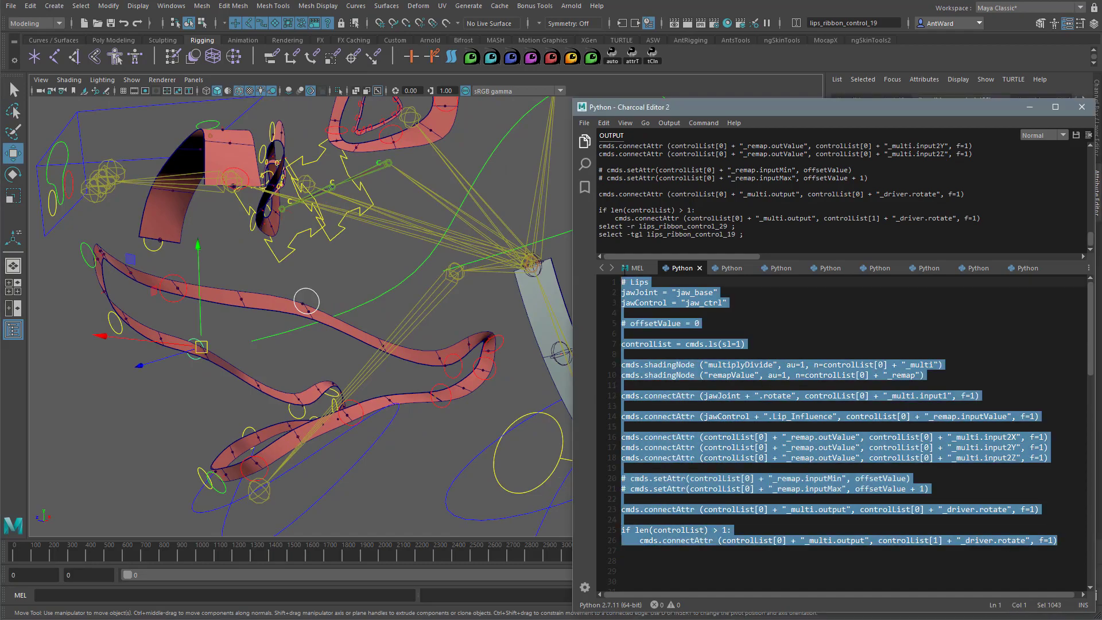
key("ctrl+Return")
Run the Lips script on the frontmost upper-lip pair and on lips_ribbon_control_25, and close the script editor.
left_click(177, 300)
left_click(110, 322, "shift")
left_click_drag(1058, 541, 614, 286)
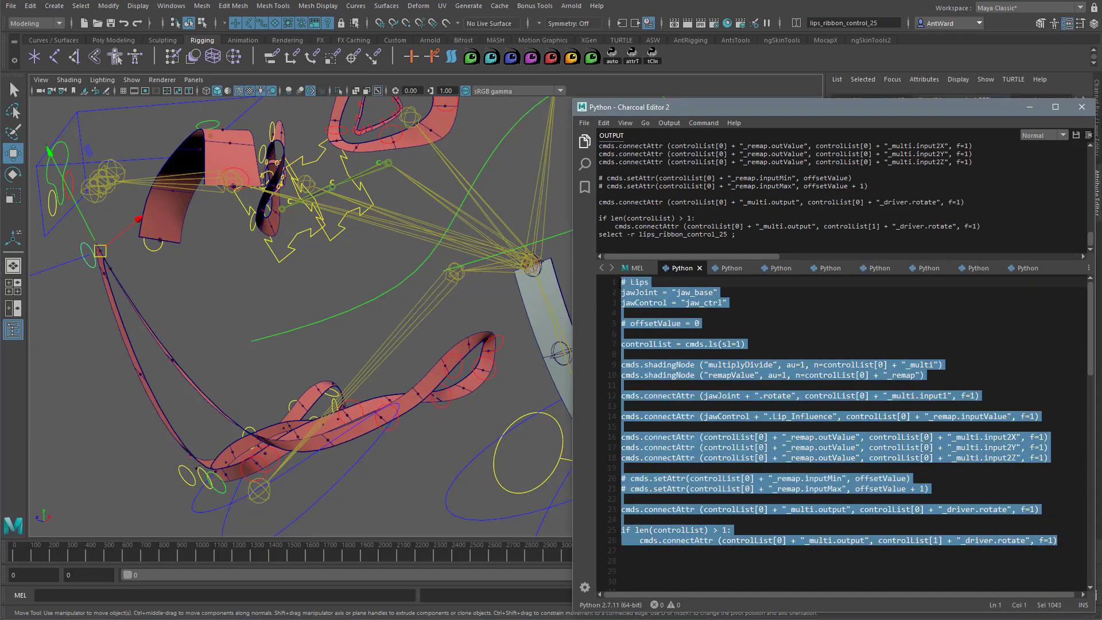
key("ctrl+Return")
right_click_drag(428, 397, 370, 424, "alt")
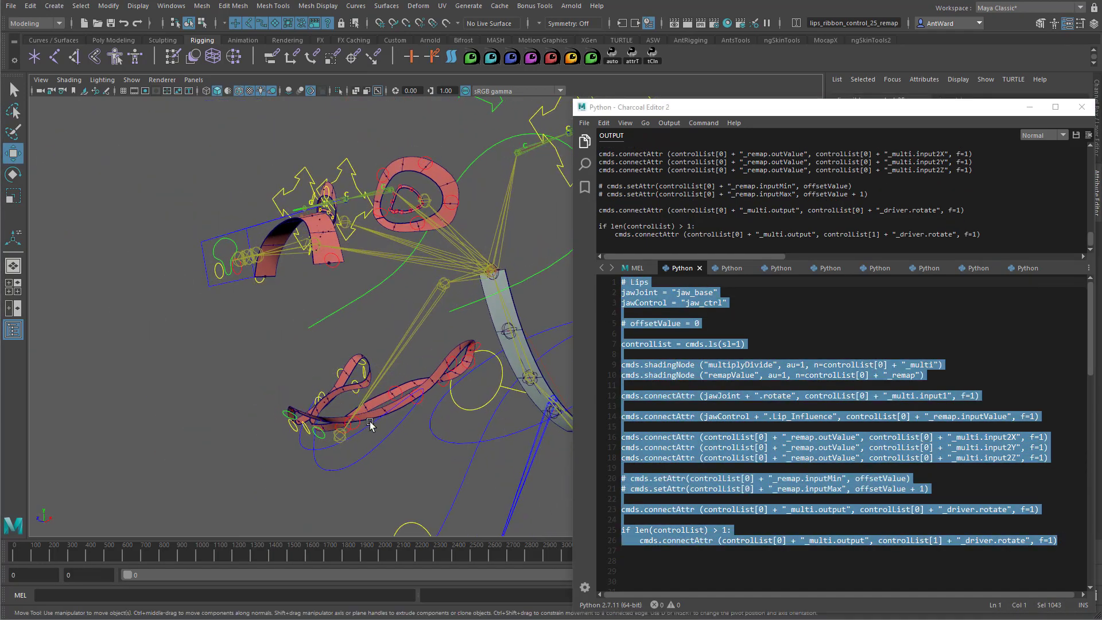
left_click(1082, 107)
left_click_drag(413, 394, 419, 349, "alt")
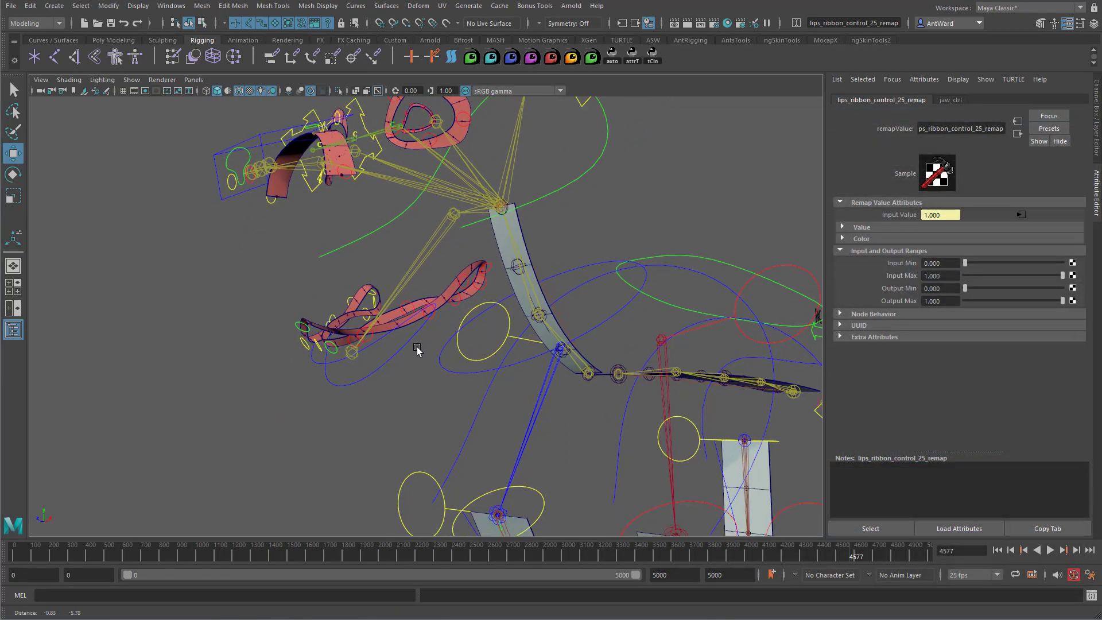
Select the jaw control and test-rotate it to see how the lips follow, and undo the rotation.
right_click_drag(418, 349, 477, 347, "alt")
left_click(373, 371)
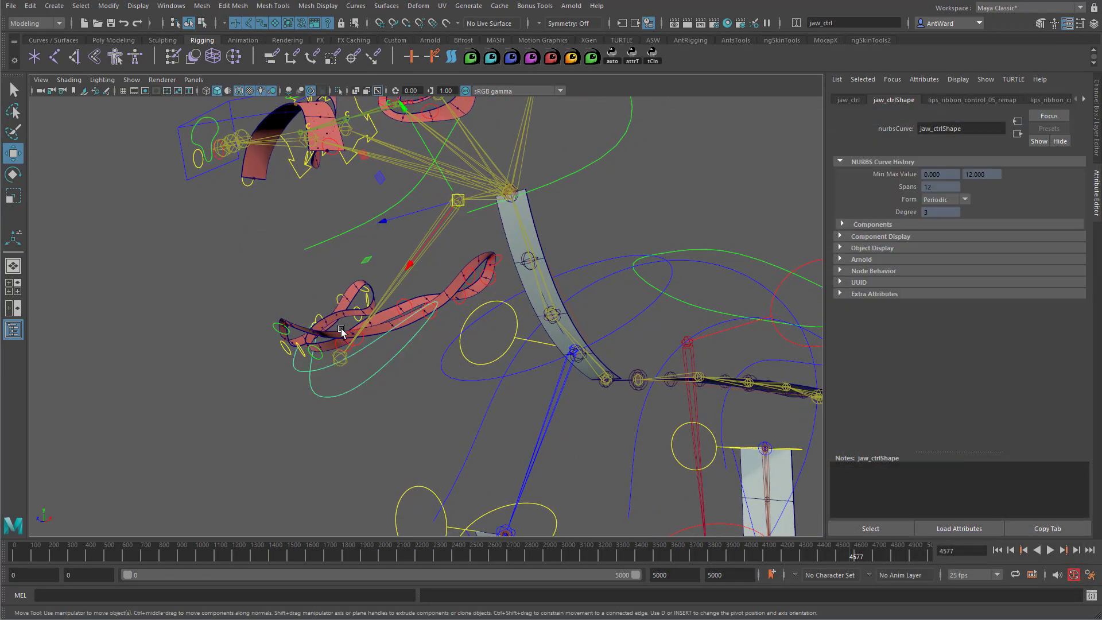
key("e")
left_click_drag(399, 247, 423, 204)
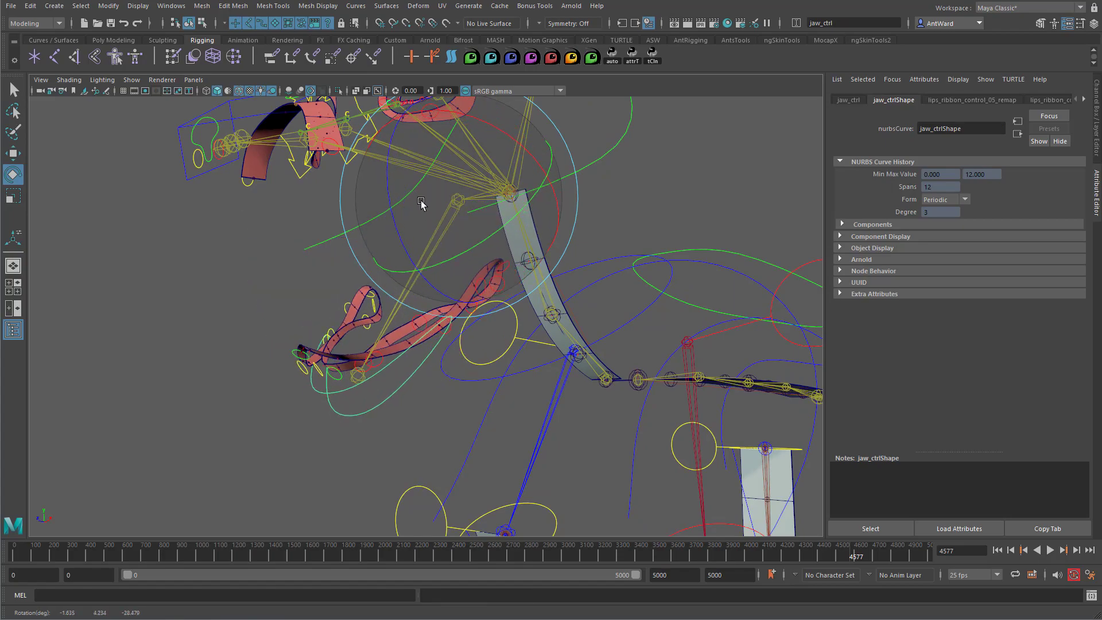
key("ctrl+z")
Set the jaw control's Lip Influence attribute to 2.
middle_click_drag(438, 278, 454, 311, "alt")
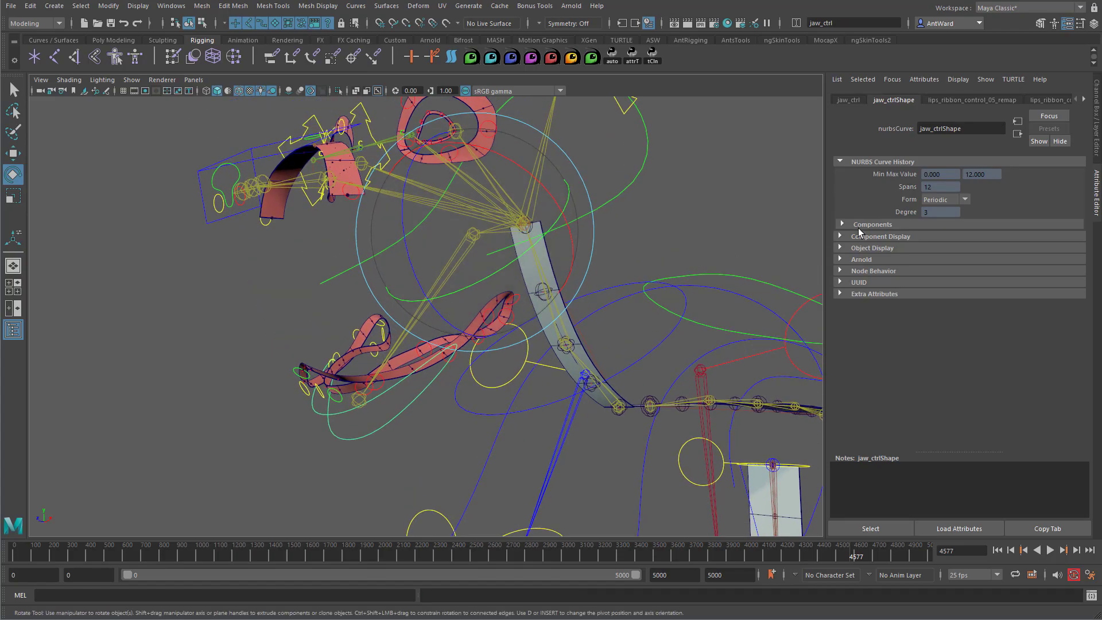
left_click(1097, 144)
left_click(1022, 203)
mouse_move(538, 379)
middle_mouse_down()
mouse_move(510, 374)
mouse_move(553, 378)
middle_mouse_up()
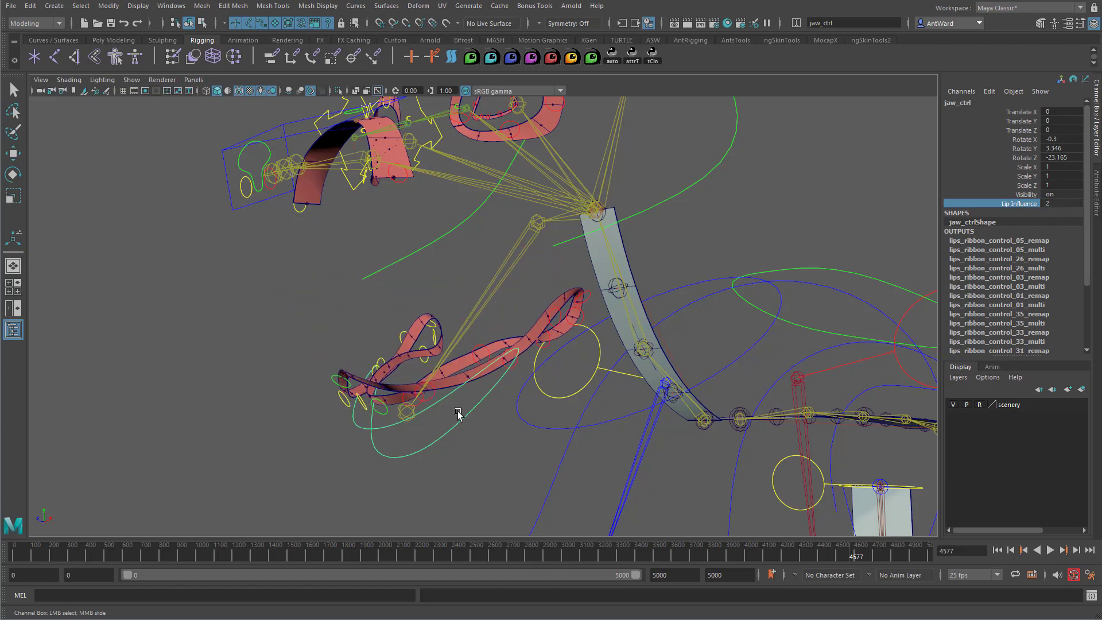
Open the Outliner and lower Output Max on the remap node feeding the driver group of lips_ribbon_control_25.
left_click_drag(459, 414, 446, 412, "alt")
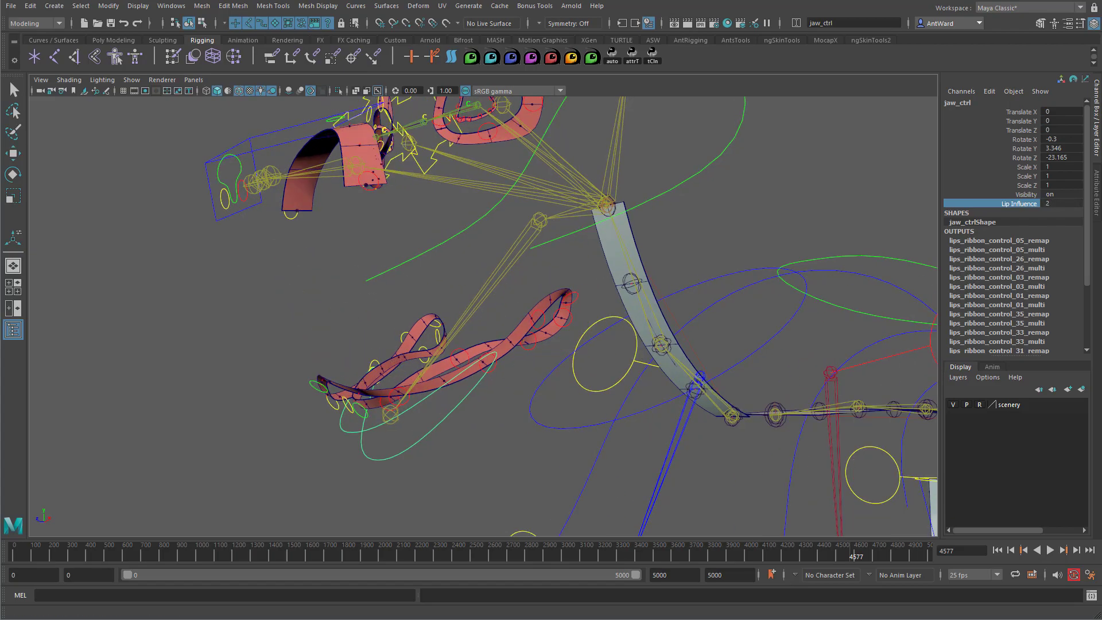
left_click_drag(0, 128, 83, 112)
left_click_drag(407, 419, 458, 376, "alt")
right_click_drag(457, 377, 567, 365, "alt")
left_click_drag(459, 400, 452, 390, "alt")
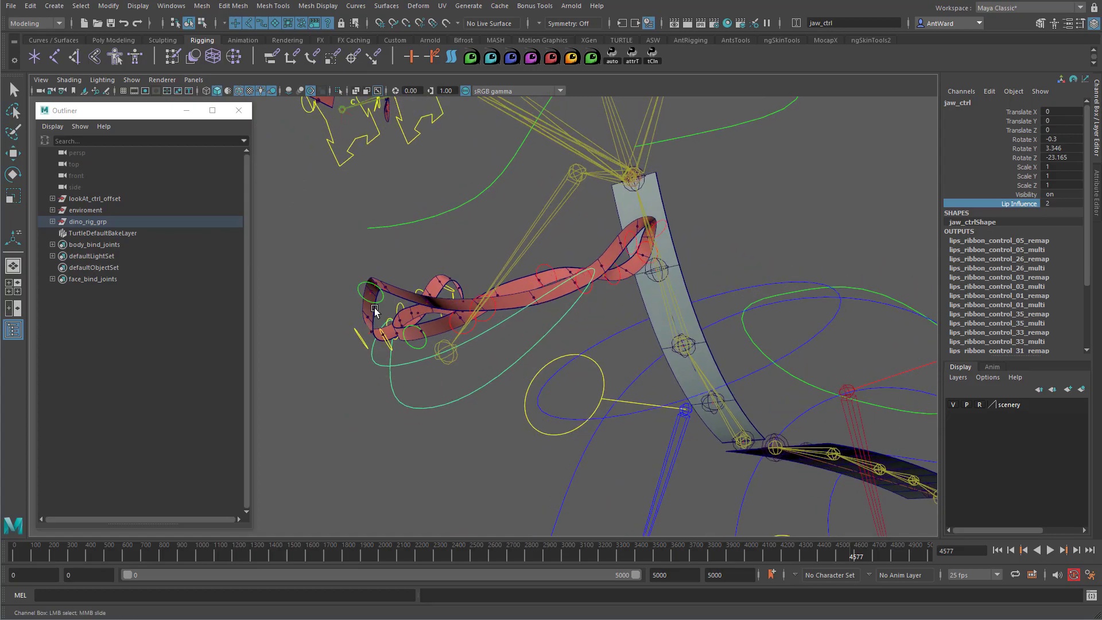
left_click(358, 283)
key("e")
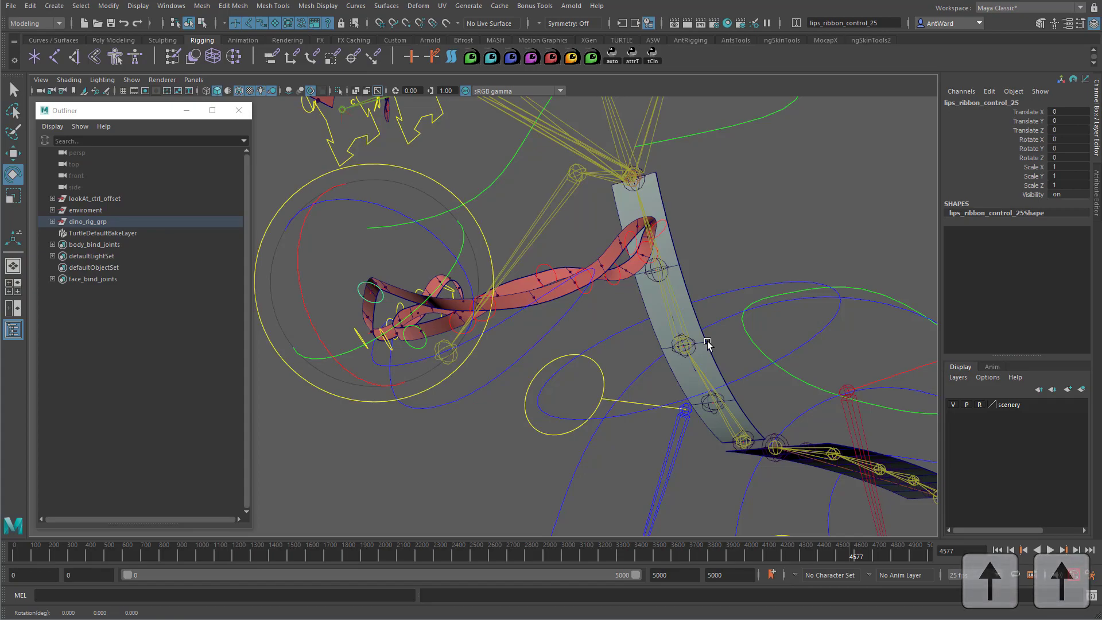
key("Up")
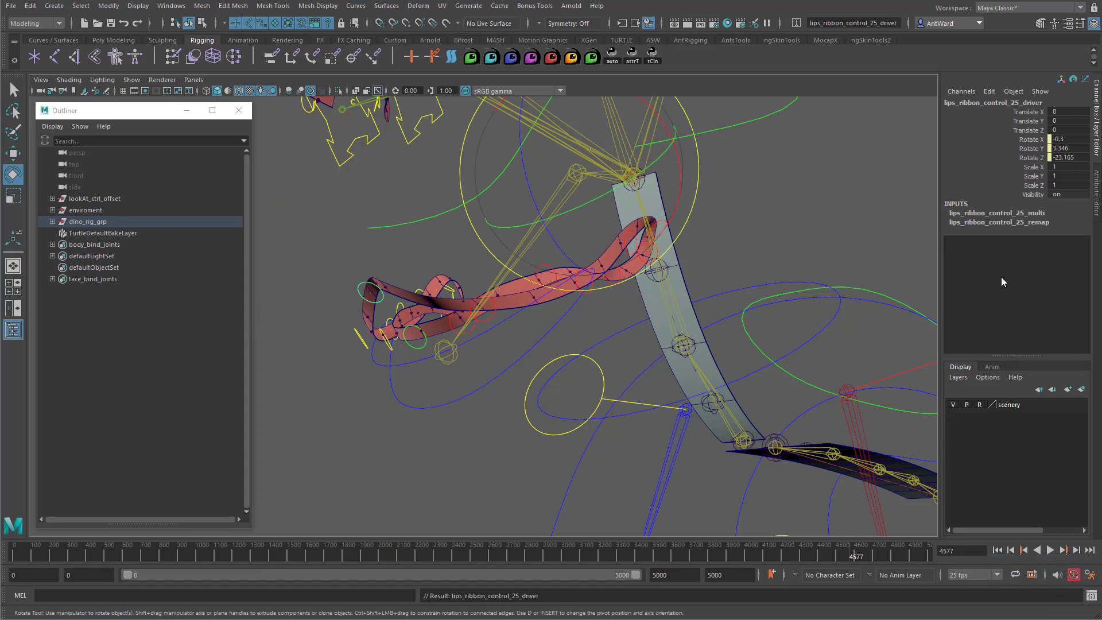
left_click(1031, 223)
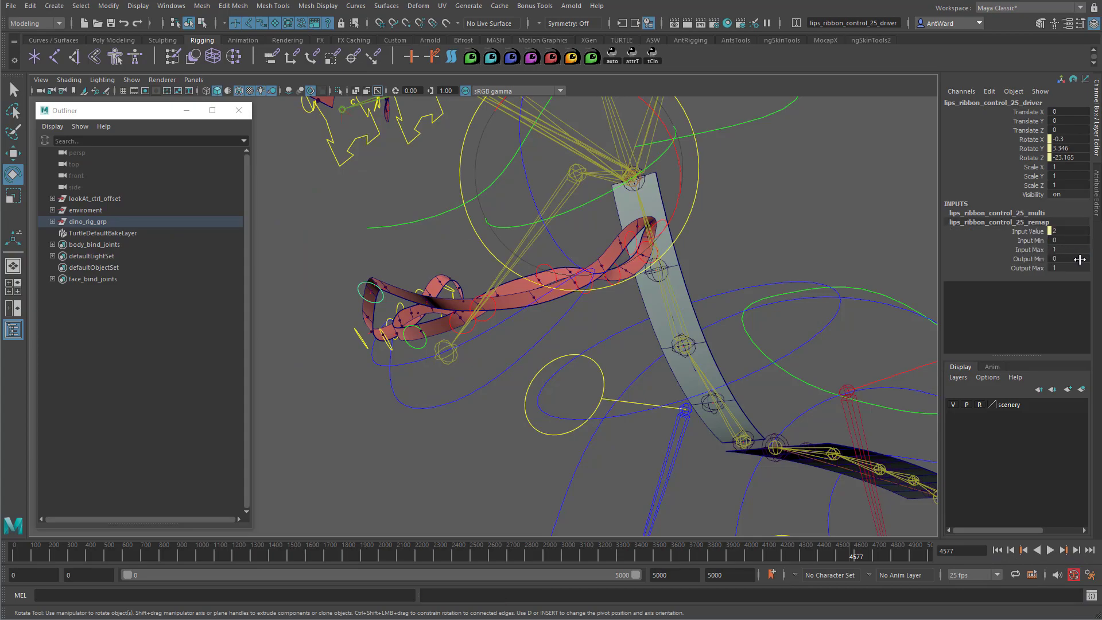
left_click(1036, 268)
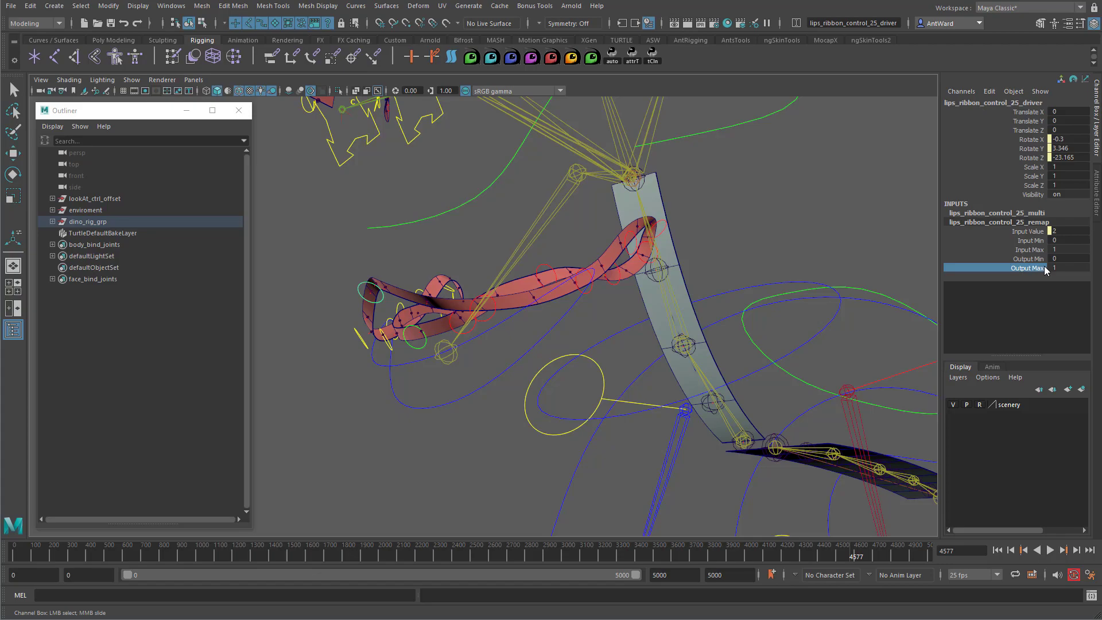
middle_click_drag(721, 307, 710, 332)
Select the jaw control and rotate it to about -20 degrees in Z.
left_click(482, 421)
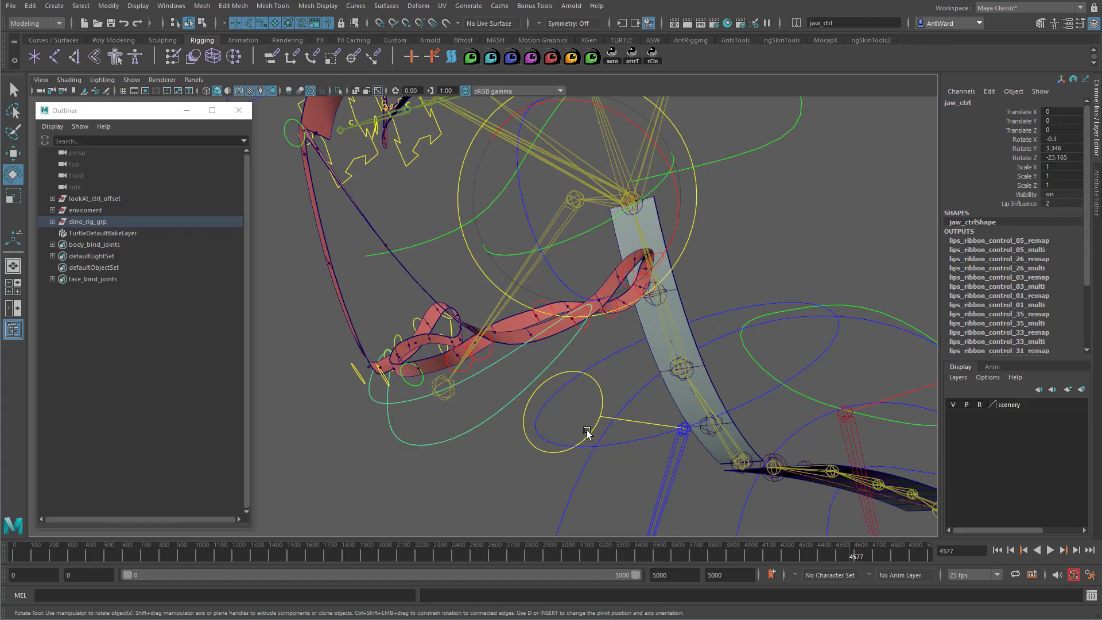
right_click_drag(566, 436, 500, 287, "alt")
left_click_drag(509, 240, 409, 288)
right_click_drag(409, 288, 468, 364, "alt")
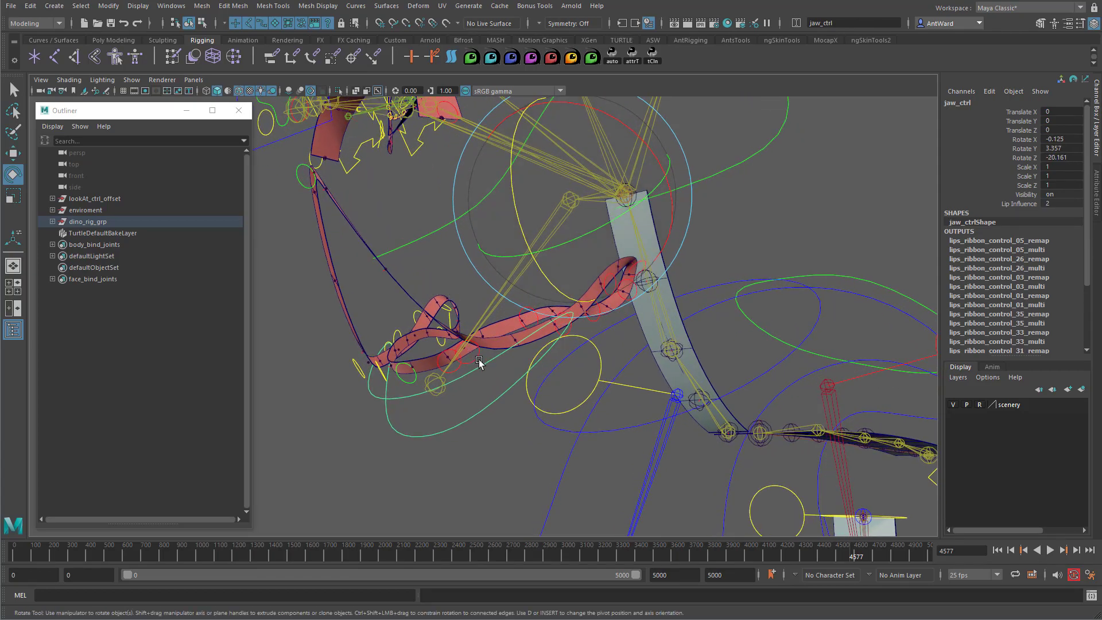
Set Output Max to 0.1 on the remap node of the lips_ribbon_control_27 driver group.
left_click(478, 359)
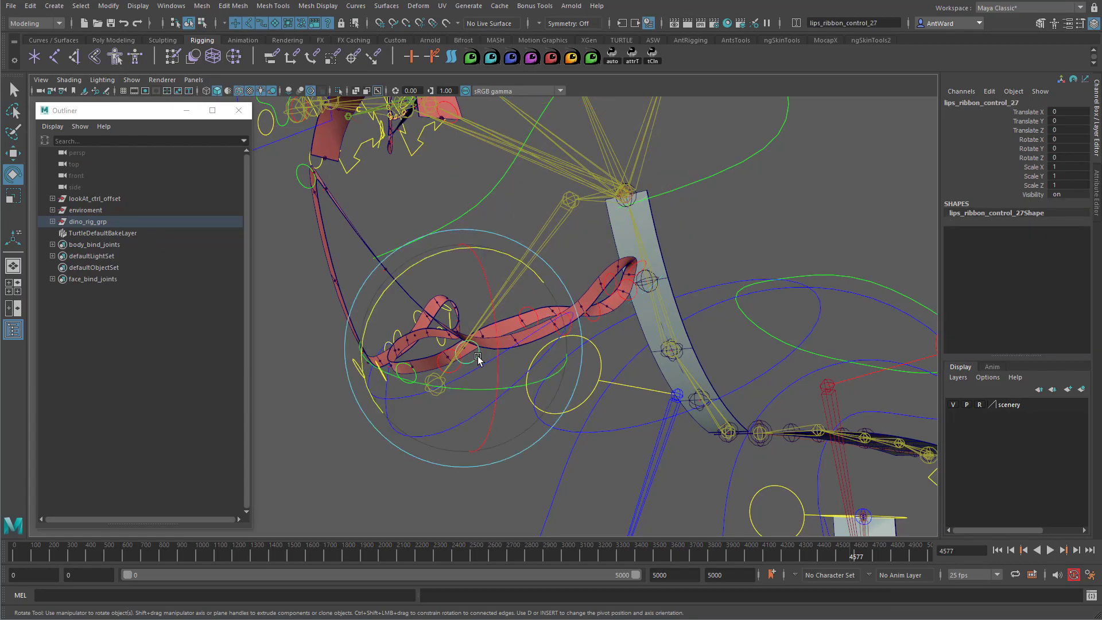
key("Up")
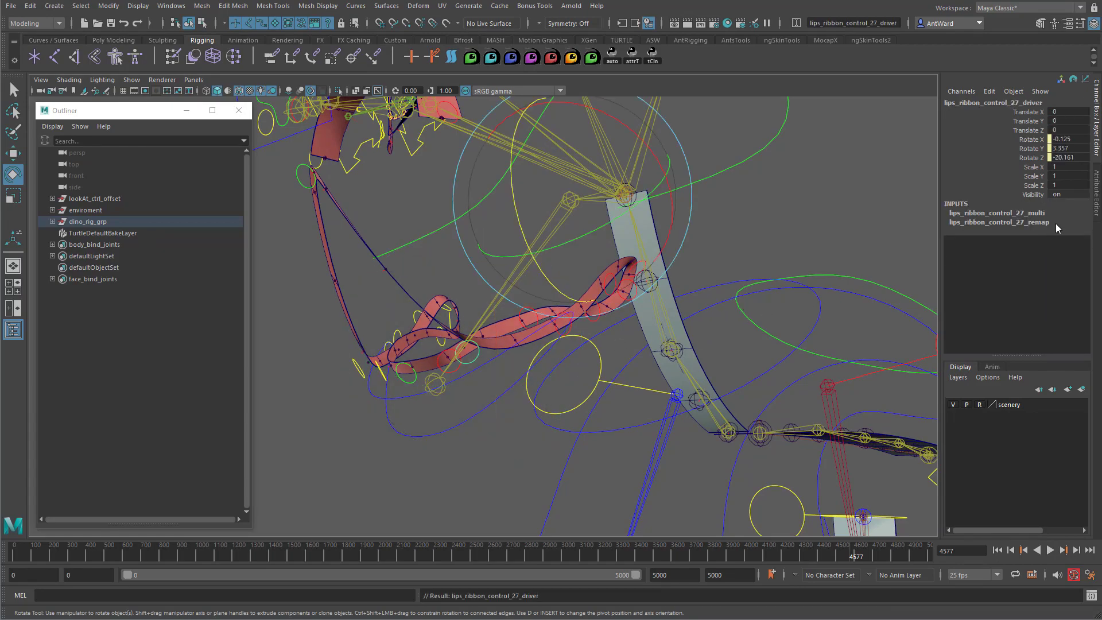
left_click(1046, 223)
left_click(1031, 268)
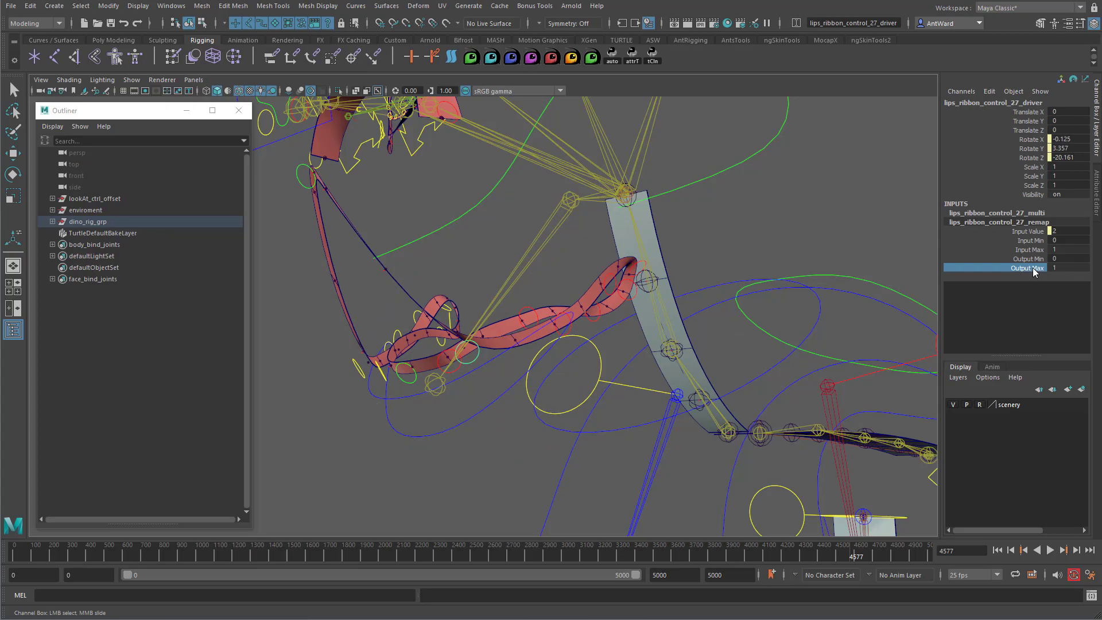
middle_click_drag(574, 307, 568, 304)
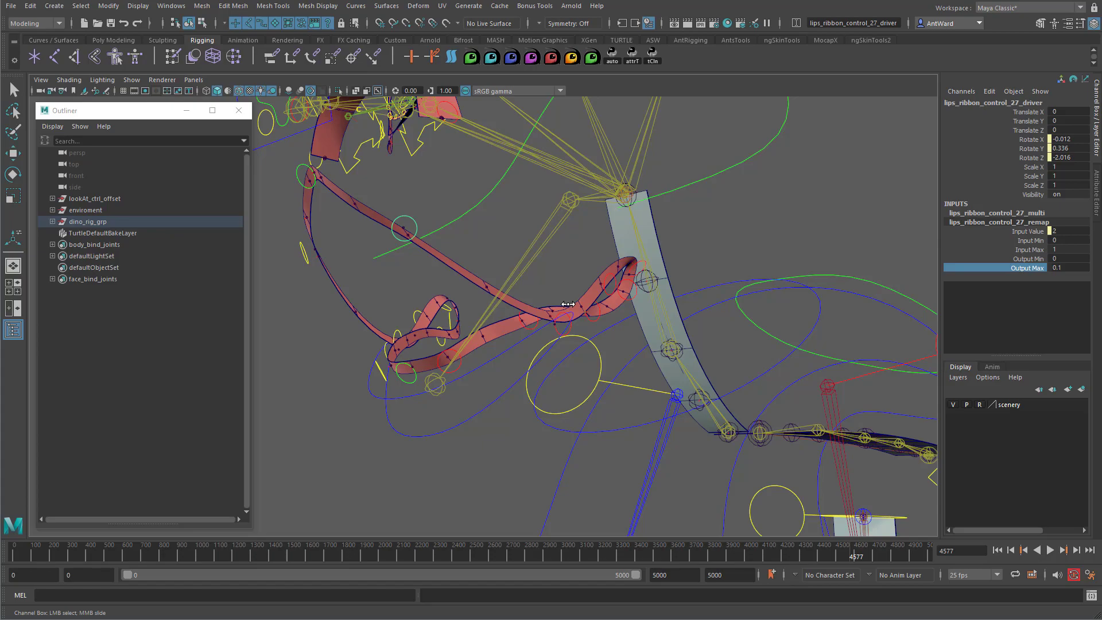
Set Output Max to 0.1 on the remap node of the lips_ribbon_control_29 driver group.
left_click_drag(517, 306, 511, 310, "alt")
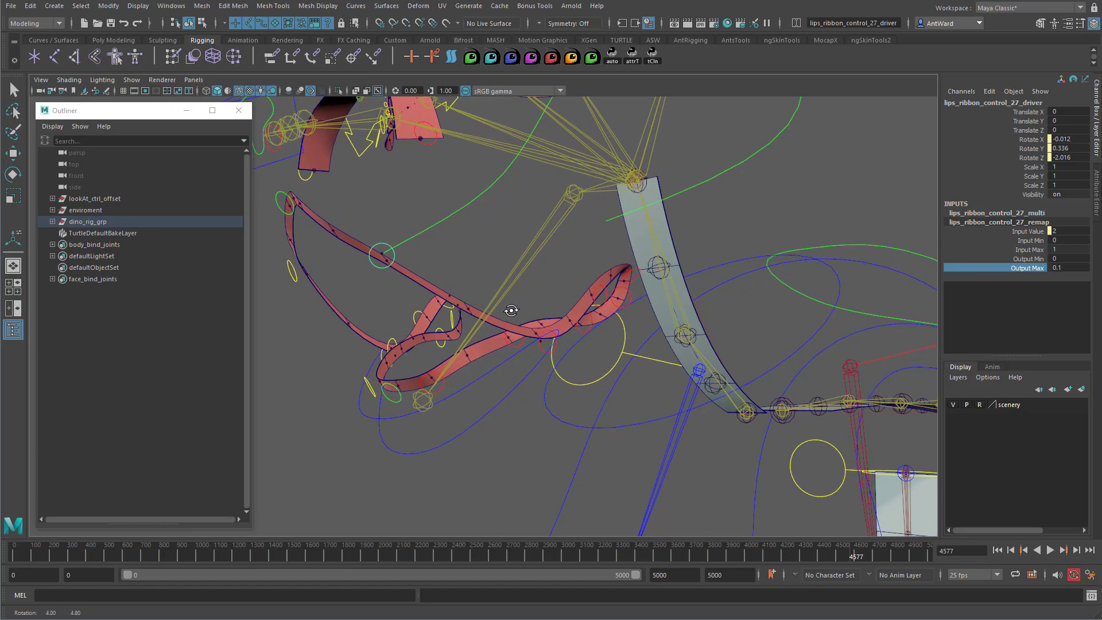
left_click(540, 350)
key("e")
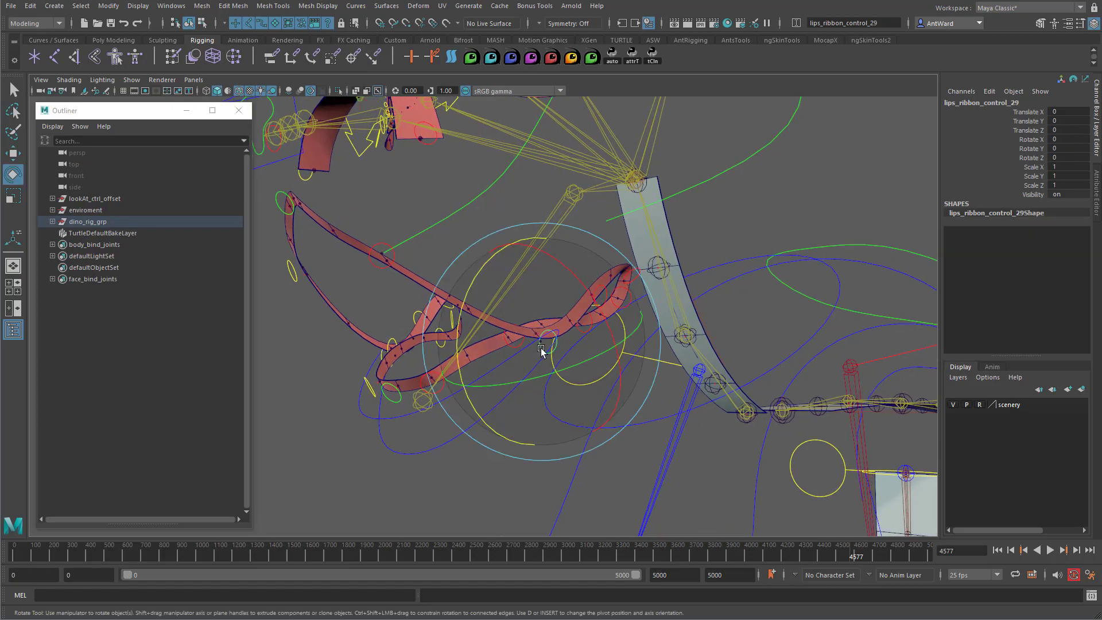
key("Up")
left_click(1047, 223)
left_click(1031, 268)
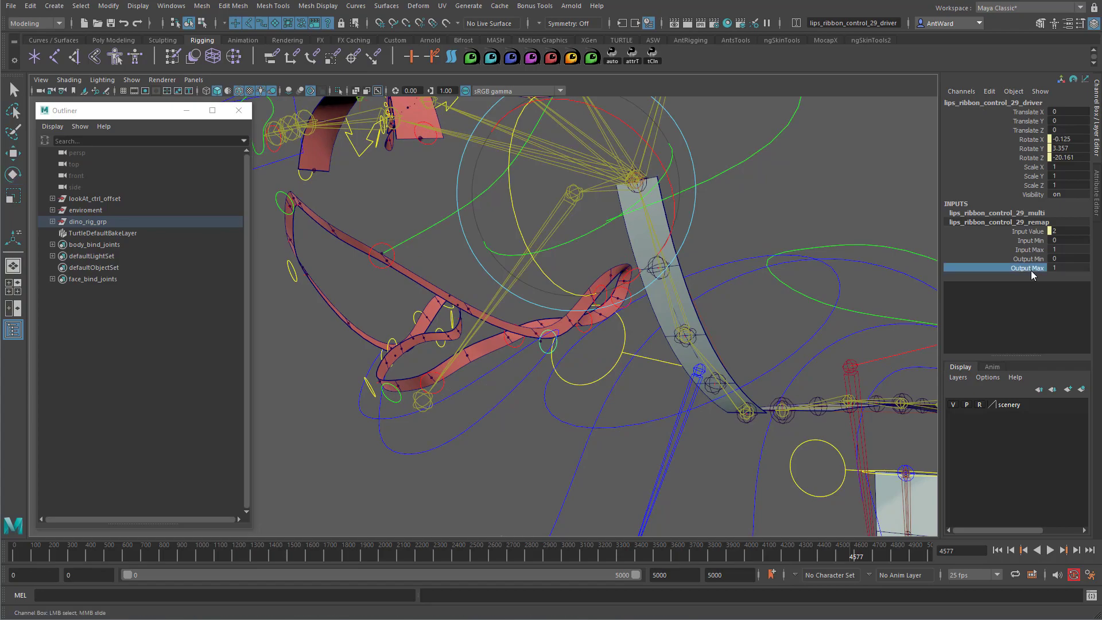
middle_click_drag(655, 310, 650, 310)
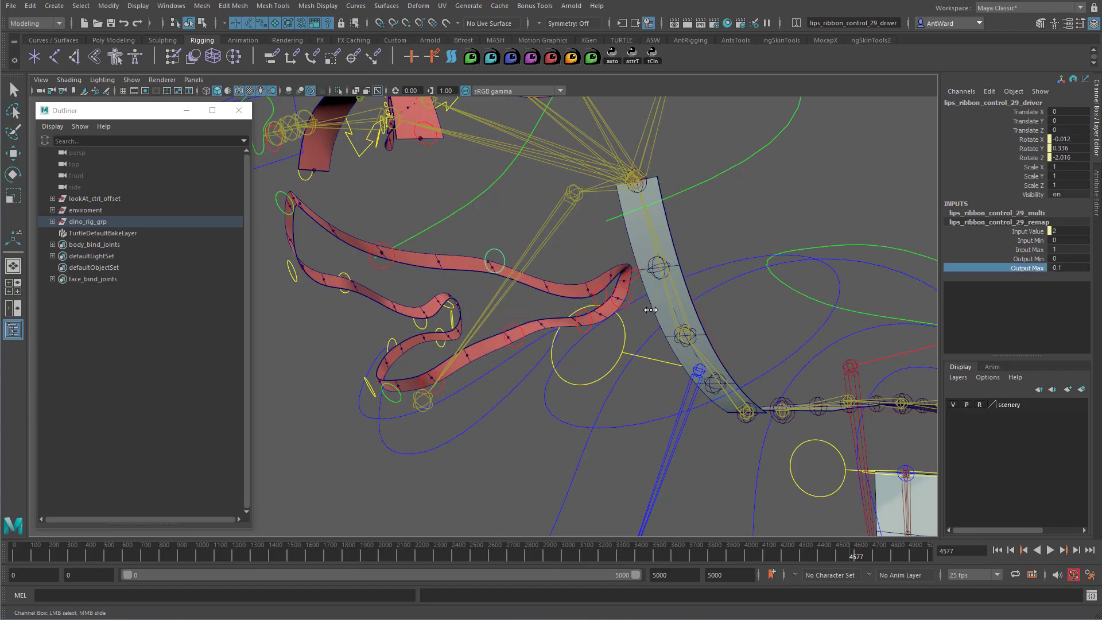
Set Output Max to 0.1 on the remap node of the lips_ribbon_control_31 driver group.
left_click(607, 289)
key("Up")
left_click(1027, 222)
left_click(1031, 268)
middle_click_drag(684, 278, 679, 278)
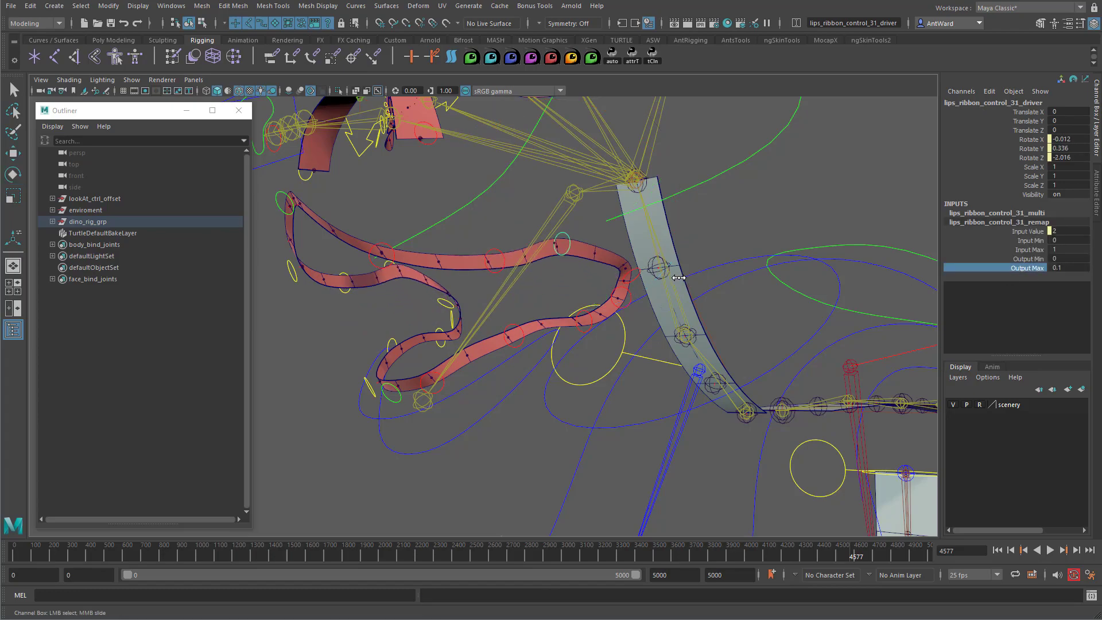
Set Output Max to 0.5 on the remap node of the lips_ribbon_control_33 driver group near the mouth corner.
left_click(632, 270)
key("Up")
left_click(1033, 222)
left_click(1031, 268)
middle_click_drag(770, 280, 767, 280)
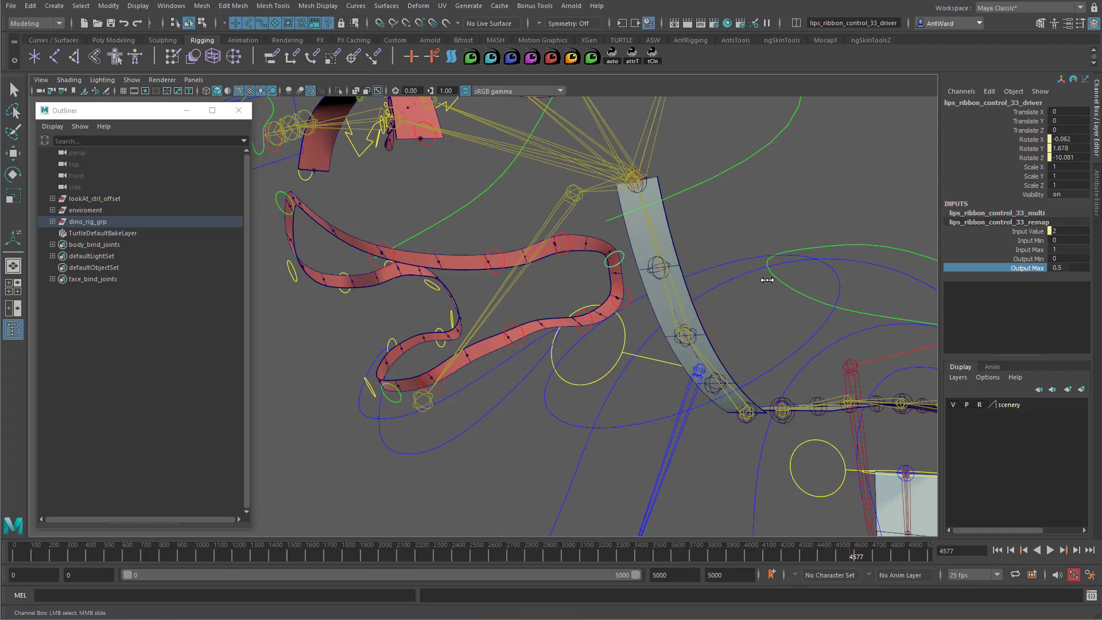
Select the jaw control and rotate the jaw further open to test the lip shape.
left_click(493, 380)
key("e")
mouse_move(527, 216)
left_mouse_down()
mouse_move(548, 245)
mouse_move(537, 220)
left_mouse_up()
key("ctrl+z")
scroll(612, 307, "down", 1)
mouse_move(508, 255)
left_mouse_down()
mouse_move(504, 227)
mouse_move(525, 283)
mouse_move(514, 272)
left_mouse_up()
Fine-tune Output Max on the remap nodes at the mouth corner, setting lips_ribbon_control_33_remap to 0.43.
left_click(623, 327)
left_click(999, 223)
left_click(1028, 268)
middle_click_drag(744, 343, 741, 339)
left_click(596, 277)
left_click(999, 223)
left_click(1028, 268)
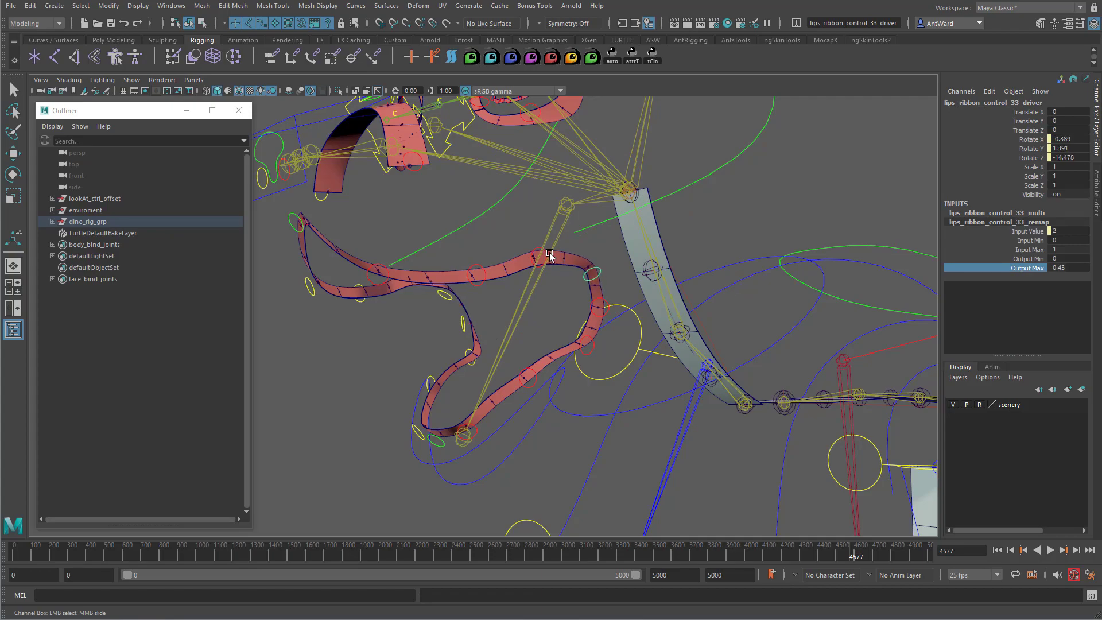
Raise Output Max slightly on the remap node of the upper-lip driver just in front of lips_ribbon_control_33.
left_click(554, 257)
key("e")
left_click(994, 225)
left_click(1034, 269)
middle_click_drag(619, 252, 627, 253)
Lower Output Max on the remap nodes of the two upper-lip drivers farther forward, setting lips_ribbon_control_29_remap to 0.03.
left_click(375, 269)
left_click(999, 222)
left_click(1028, 268)
middle_click_drag(574, 278, 560, 269)
left_click(489, 271)
left_click(999, 222)
left_click(1028, 268)
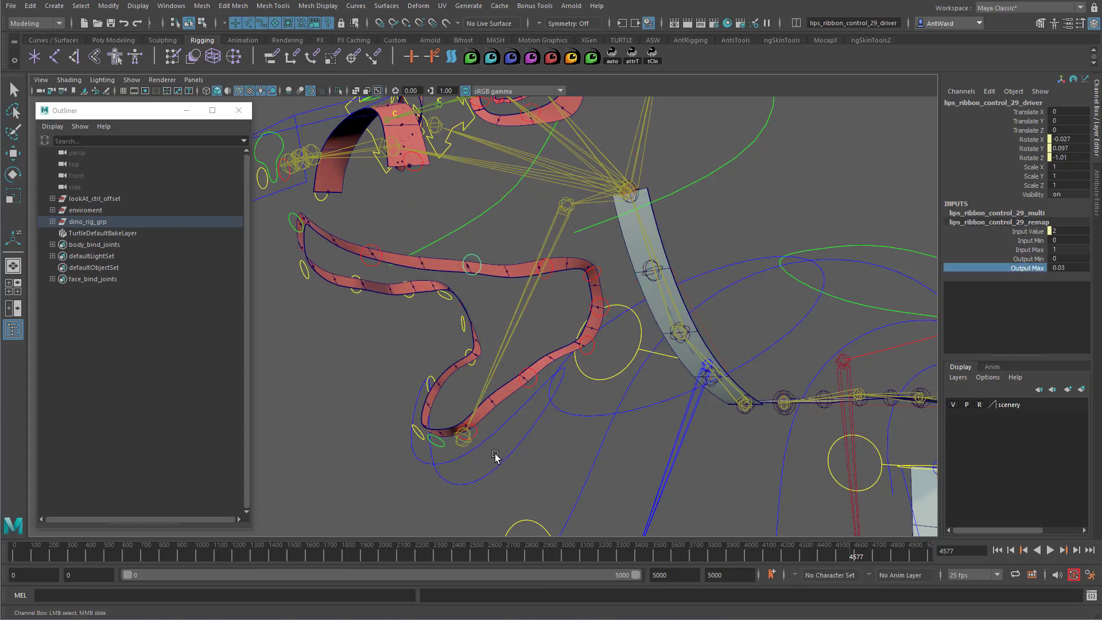
Select the jaw control and rotate it to about -40 degrees in Z to open the mouth wide.
left_click(496, 430)
key("e")
left_click_drag(519, 272, 408, 290)
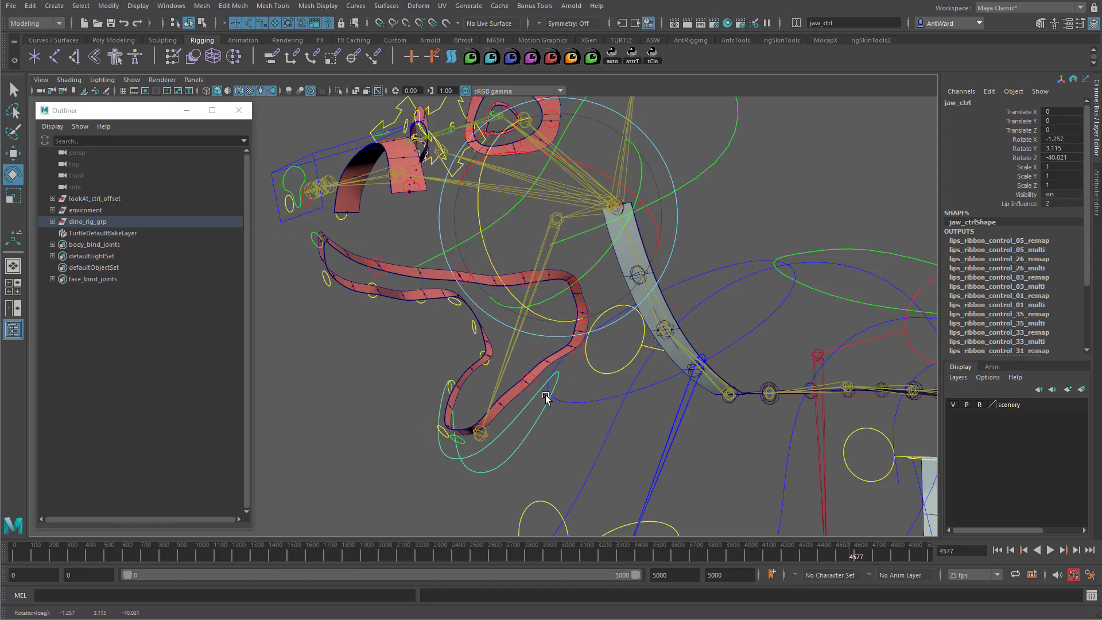
mouse_move(482, 387)
left_mouse_down("alt")
mouse_move(472, 385)
mouse_move(497, 385)
left_mouse_up("alt")
middle_click_drag(530, 324, 537, 326, "alt")
Set the jaw control's Lip Influence to 1.6.
left_click(553, 433)
left_click_drag(528, 409, 538, 428)
left_click(1020, 204)
mouse_move(707, 328)
middle_mouse_down()
mouse_move(688, 328)
mouse_move(699, 325)
middle_mouse_up()
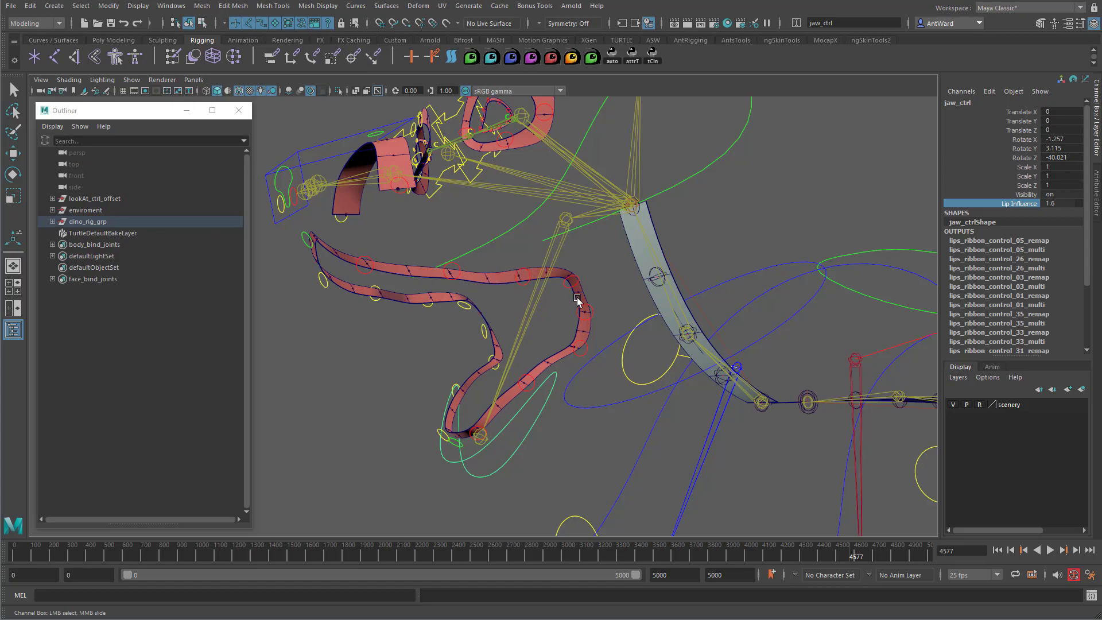
Set Input Max to 1.25 on the remap node of the lips_ribbon_control_05 driver group.
left_click_drag(454, 472, 447, 457, "alt")
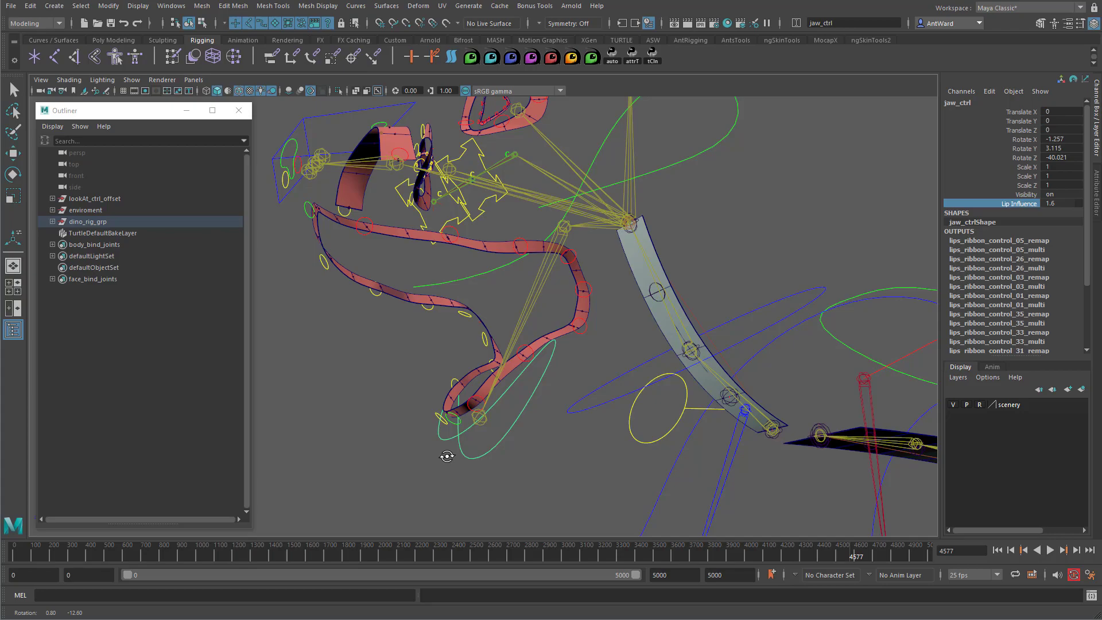
left_click(472, 396)
key("e")
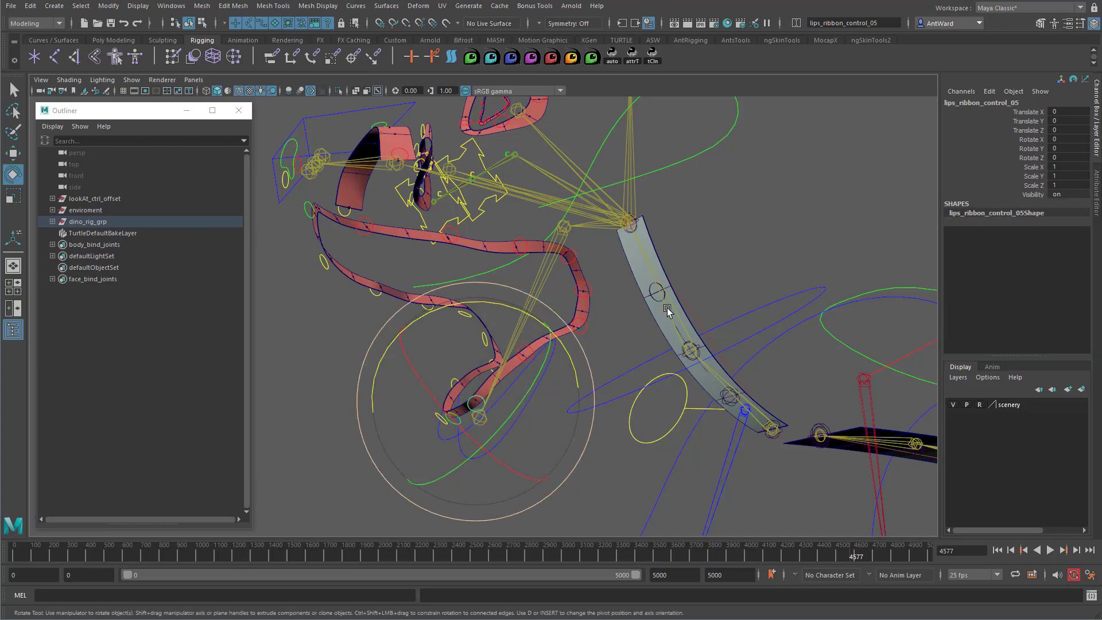
left_click(683, 294)
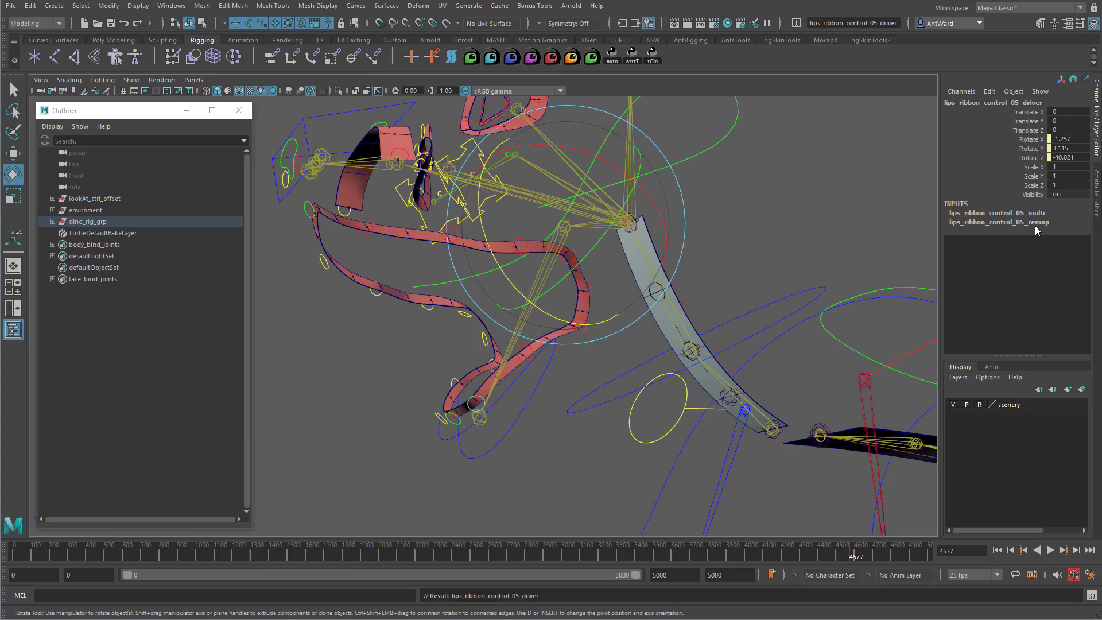
left_click(1028, 222)
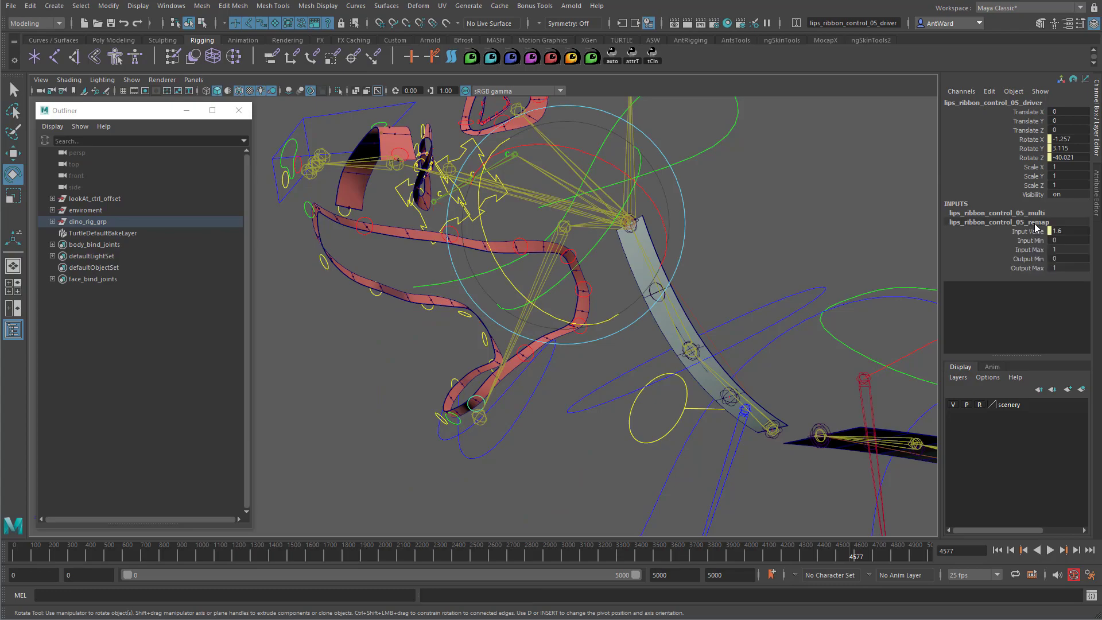
double_click(1068, 249)
left_click(1068, 240)
key("Tab")
type("1.25")
key("Return")
Select the jaw control and vary its Lip Influence to test the lower-lip response.
left_click(530, 402)
left_click(1020, 204)
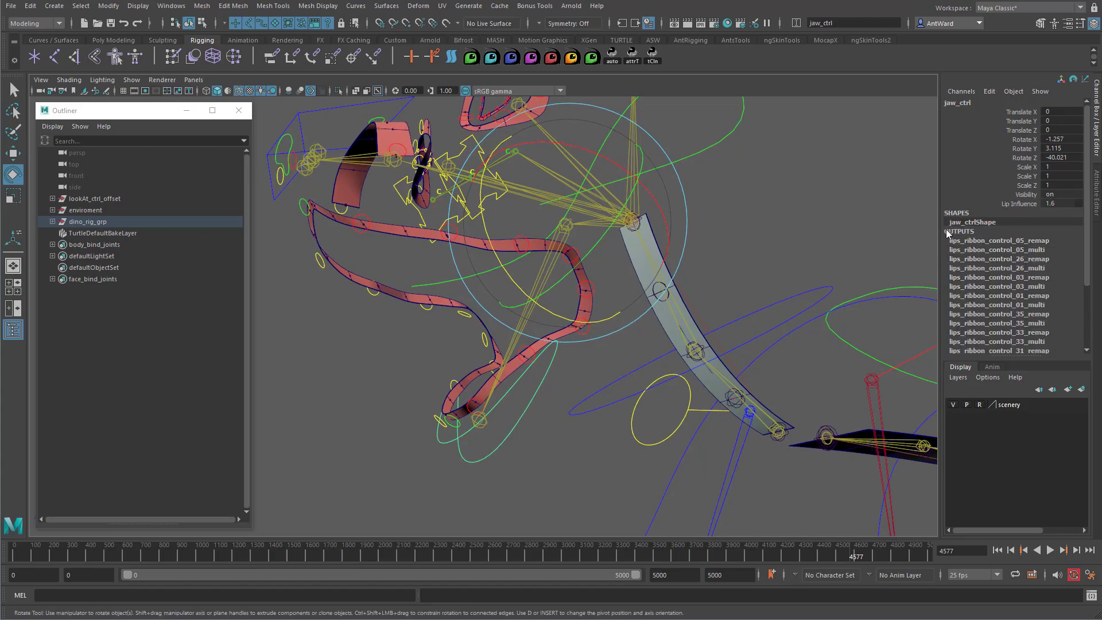
middle_click_drag(648, 283, 648, 282)
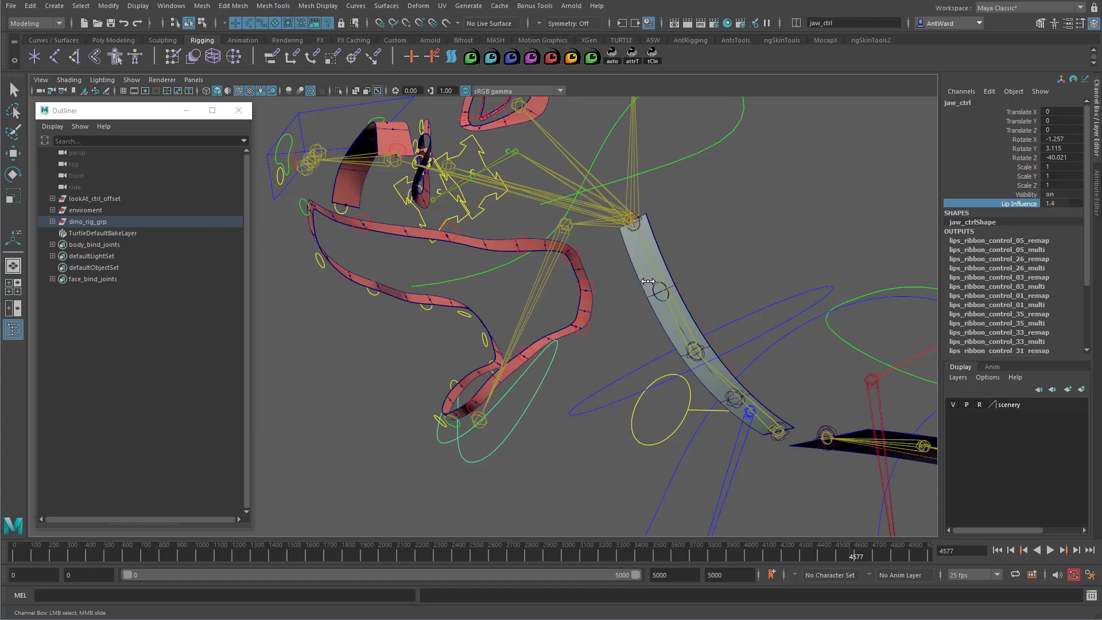
Set Input Max to 1.5 on the remap node of the lips_ribbon_control_03 driver group.
left_click(527, 343)
key("e")
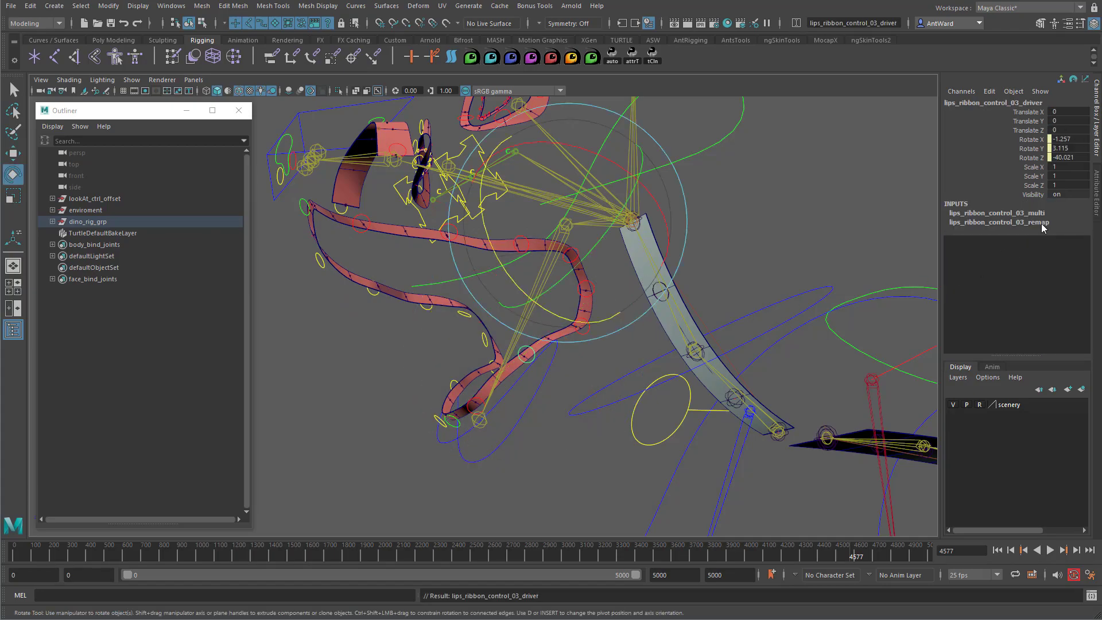
left_click(1042, 224)
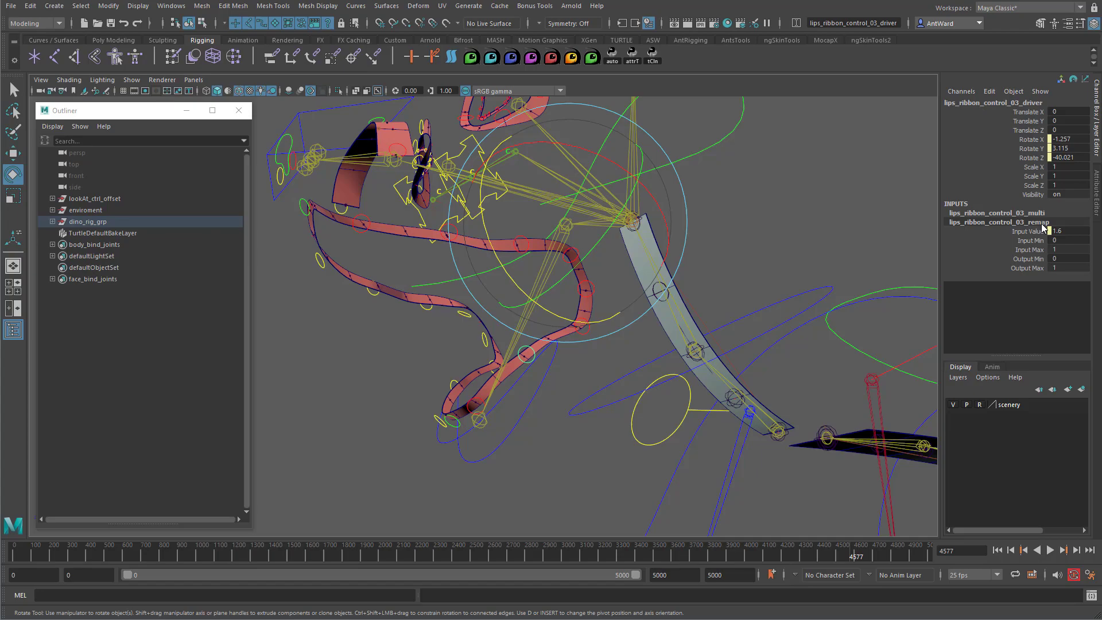
double_click(1062, 241)
key("Tab")
type("1.5")
key("Return")
Set Input Min to 0.75 and Input Max to 1.75 on the remap node of the lips_ribbon_control_01 driver group.
left_click(591, 367)
left_click(585, 331)
key("Up")
left_click(1042, 224)
left_click(1074, 240)
left_click(1073, 240)
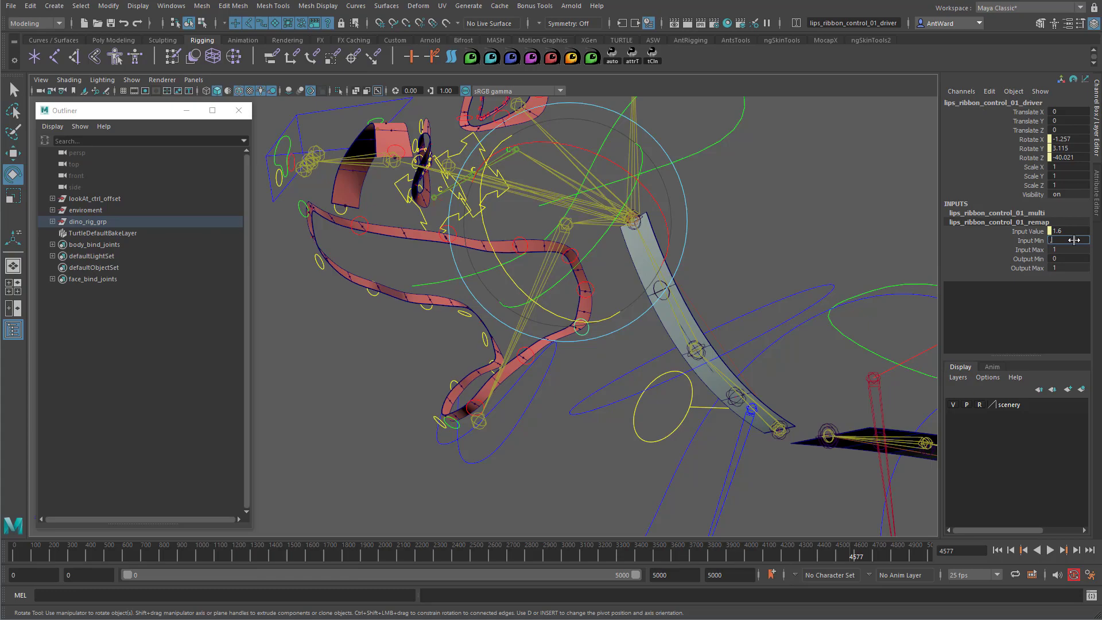
key("Tab")
type("1.75")
key("Return")
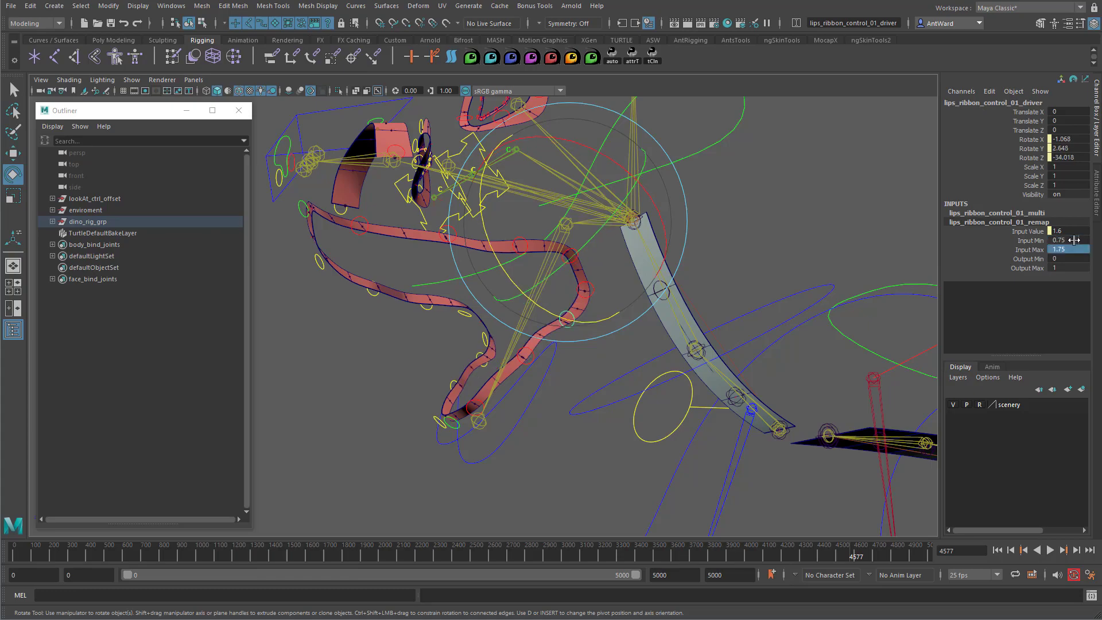
Set Input Min to 1 and Input Max to 2 on the remap node of the lips_ribbon_control_35 driver group.
left_click(619, 351)
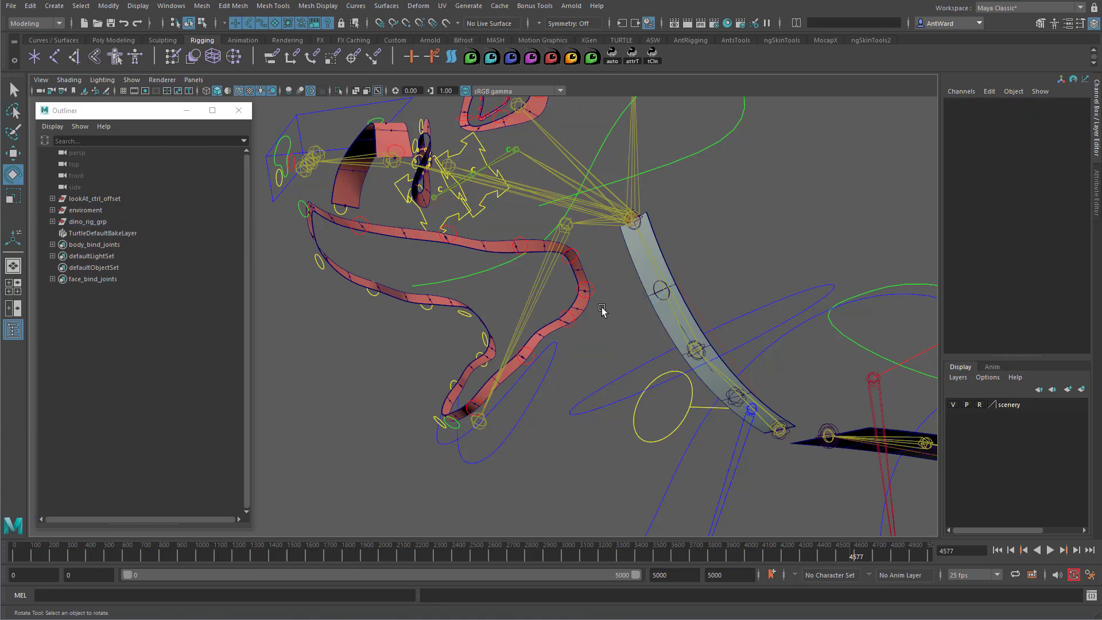
left_click(596, 293)
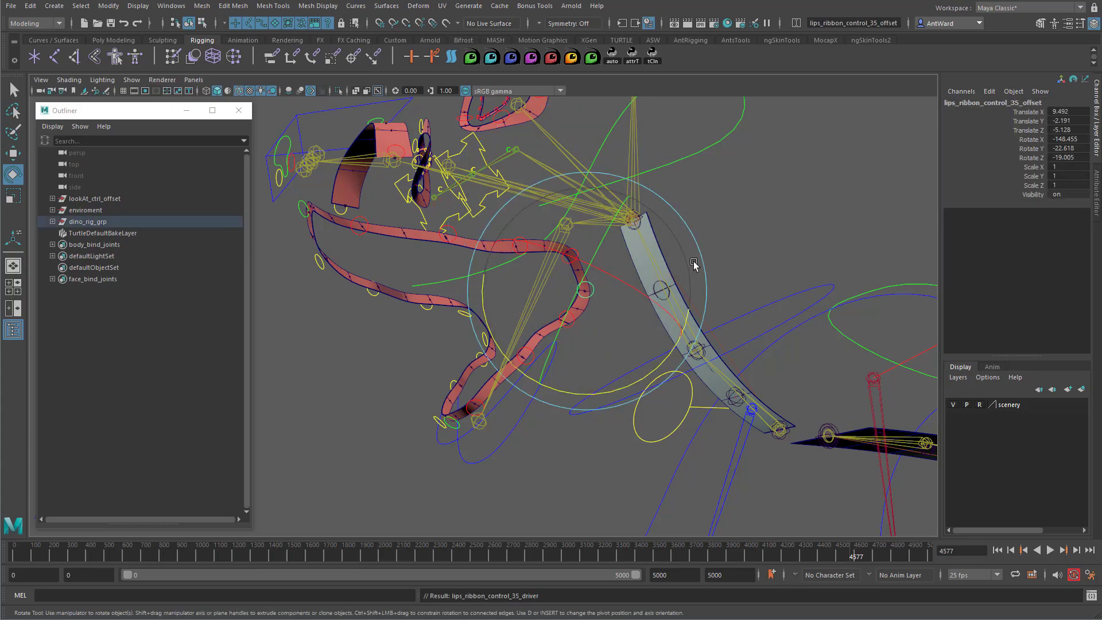
left_click(1028, 223)
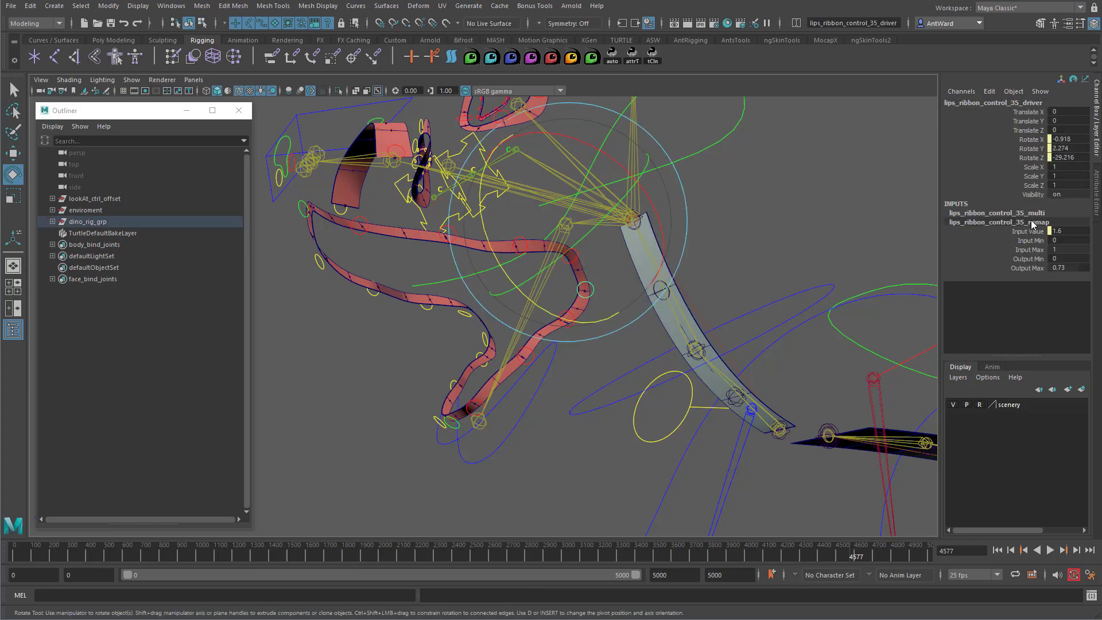
left_click(1069, 240)
type("1")
key("Tab")
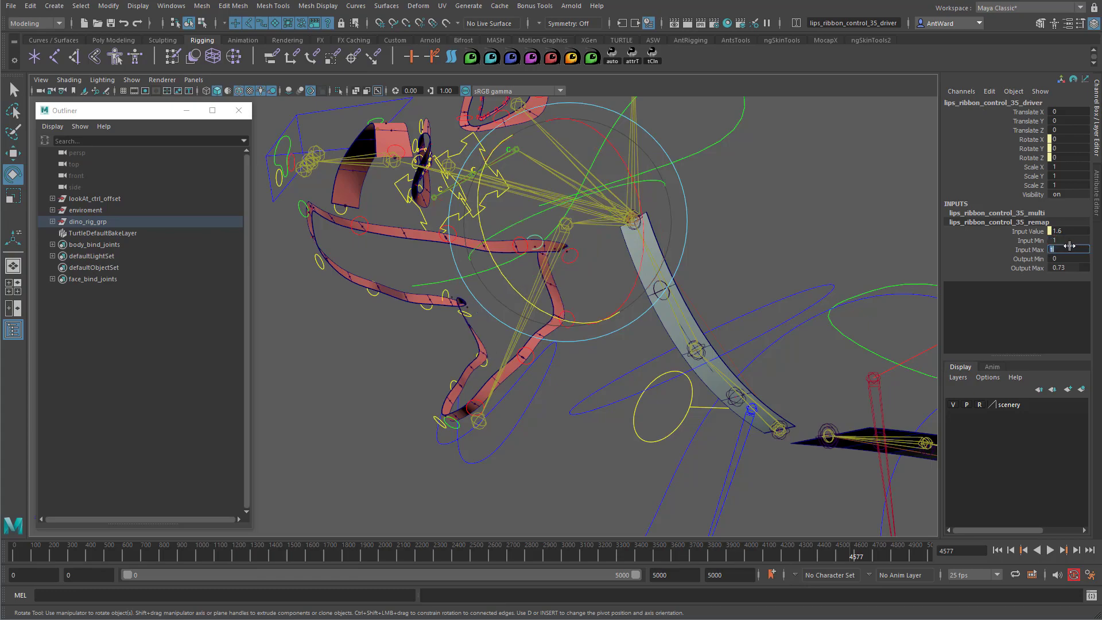
type("2")
key("Return")
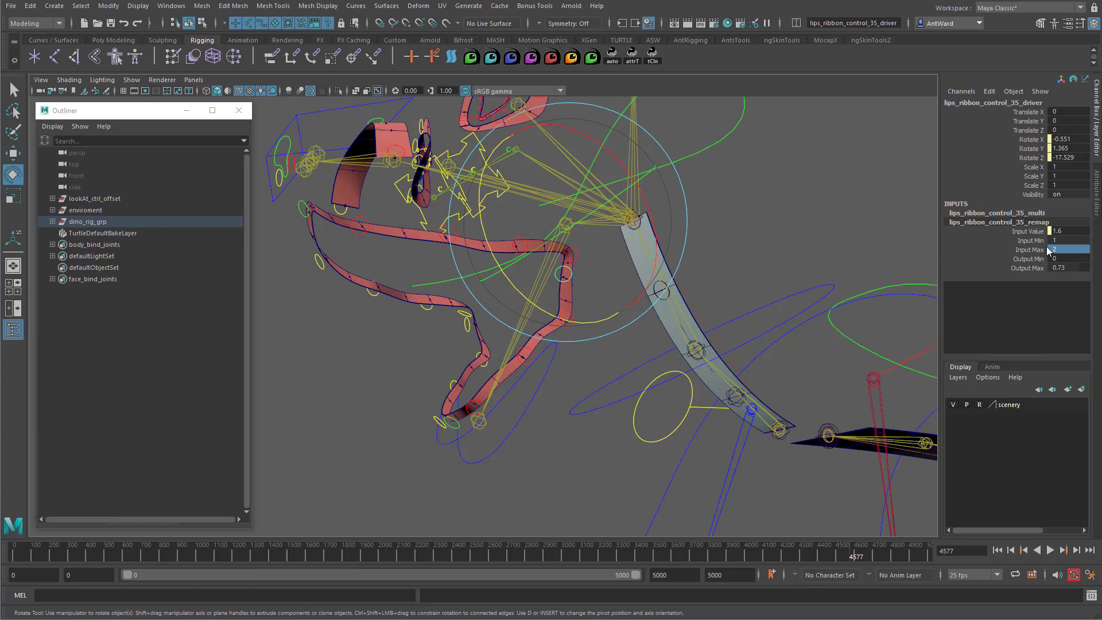
Vary the jaw control's Lip Influence to test the lip falloff, leaving it at 2.
left_click(529, 399)
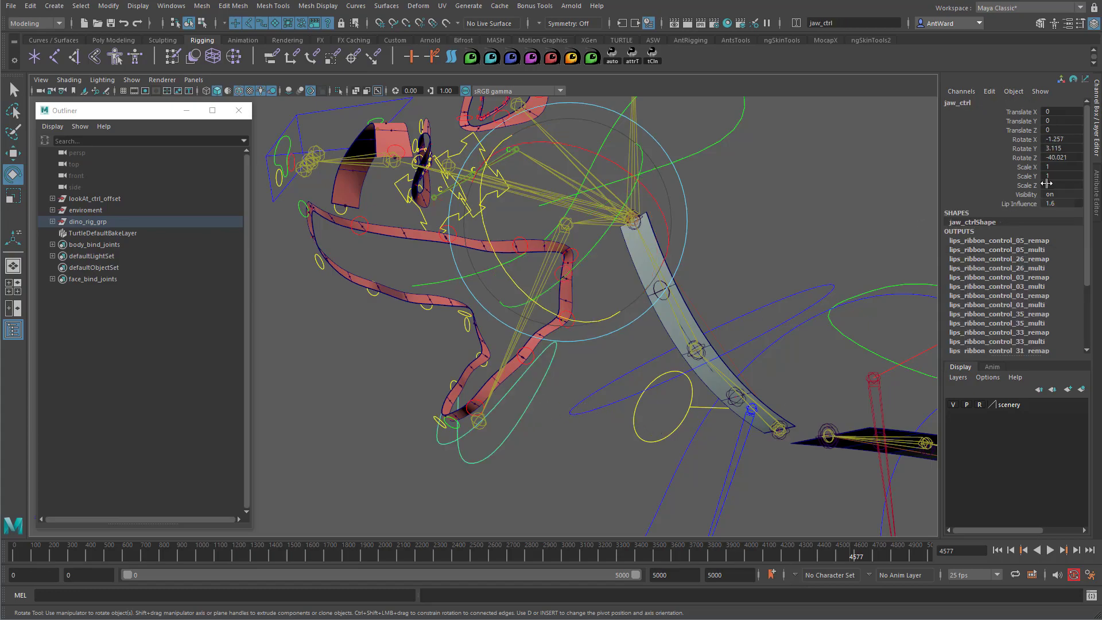
left_click(1028, 206)
mouse_move(660, 291)
middle_mouse_down()
mouse_move(651, 292)
mouse_move(667, 291)
middle_mouse_up()
left_click_drag(612, 305, 696, 308, "alt")
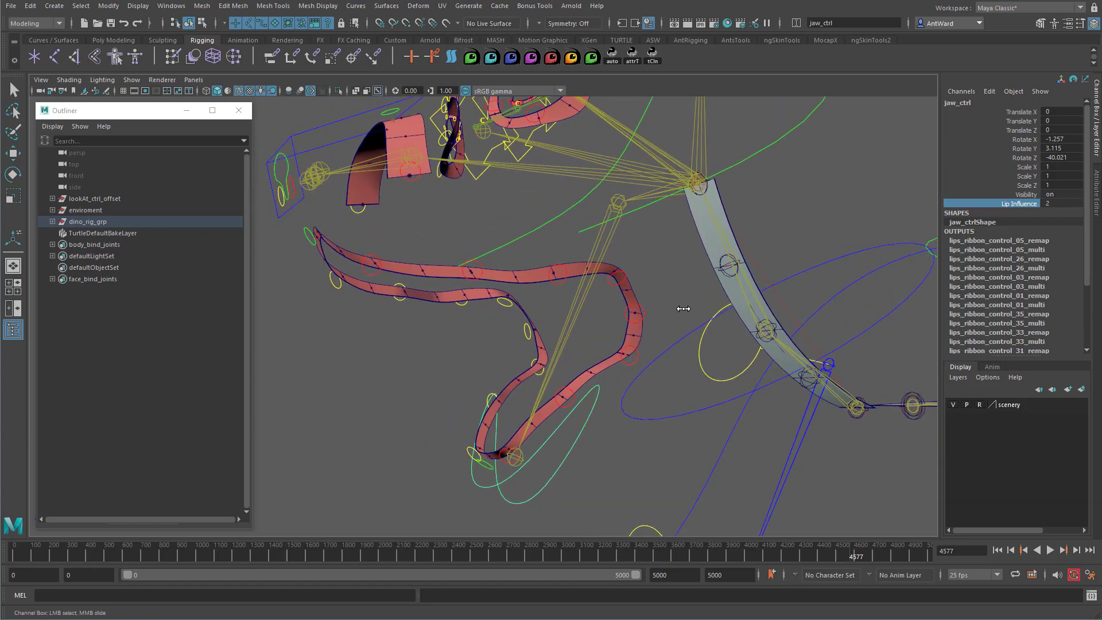
mouse_move(680, 308)
middle_mouse_down()
mouse_move(664, 307)
mouse_move(691, 305)
middle_mouse_up()
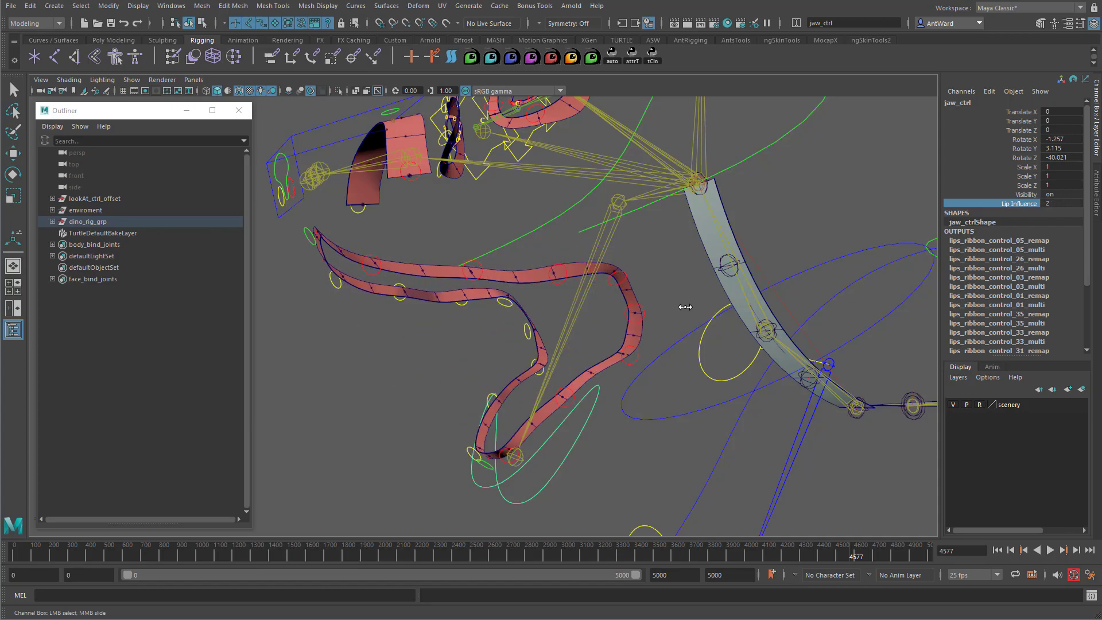
Set the remap node's Input Min to 0.25 and Input Max to 1.25 on the driver group of the upper-lip side control nearest the muzzle.
left_click(373, 260)
key("e")
left_click(999, 222)
left_click(1065, 240)
type("0.25")
key("Tab")
type("1.25")
key("Return")
Set the remap node's Input Min to 0.5 and Input Max to 1 on the driver group of the next upper-lip control toward the mouth corner.
left_click(472, 270)
left_click(1065, 240)
type("0.5")
key("Tab")
type("1")
key("Return")
Set Input Min to 0.75 on the remap node of the lips_ribbon_control_31 driver group.
left_click(558, 274)
left_click(1070, 239)
type("0.75")
key("Tab")
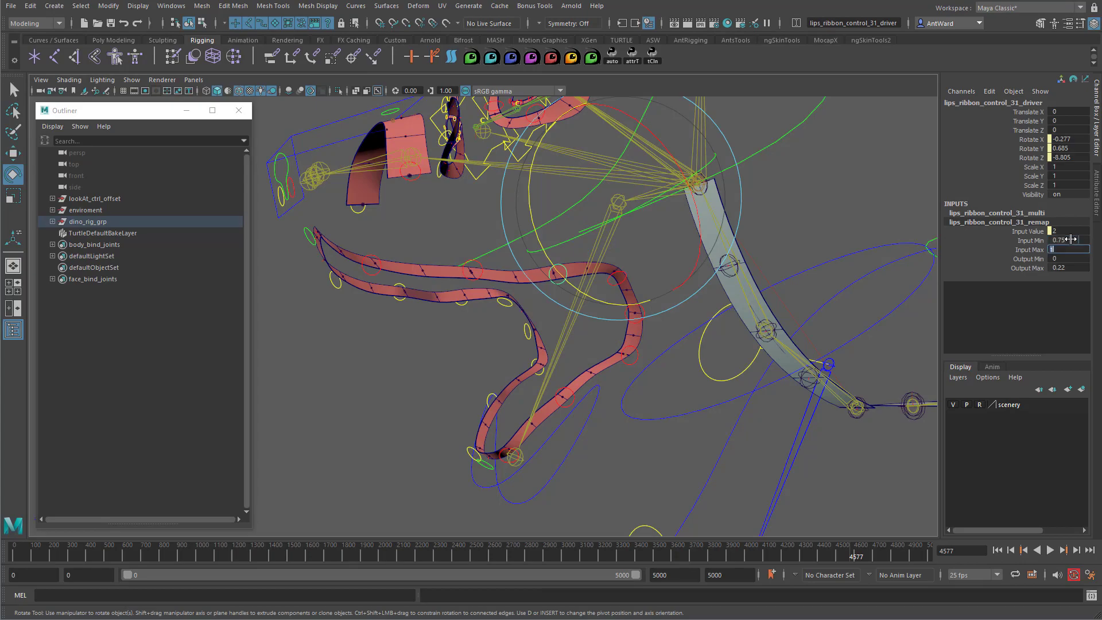
key("Return")
Set Input Min to 1 and Input Max to 2 on the remap node of the lips_ribbon_control_33 driver group.
left_click(617, 278)
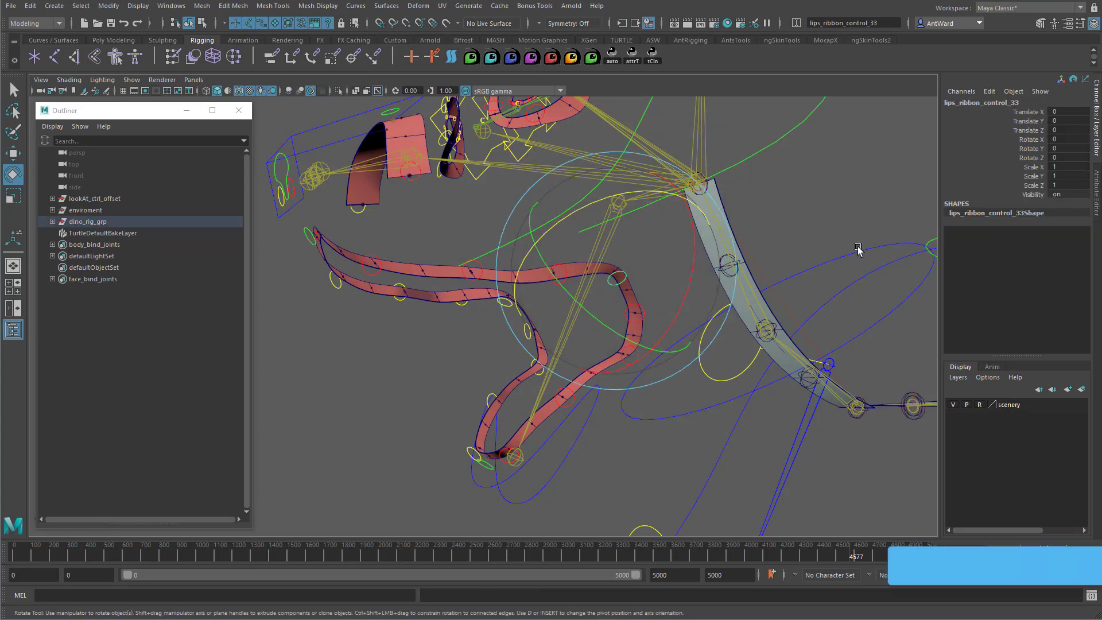
left_click(1071, 240)
type("1")
key("Tab")
type("2")
key("Return")
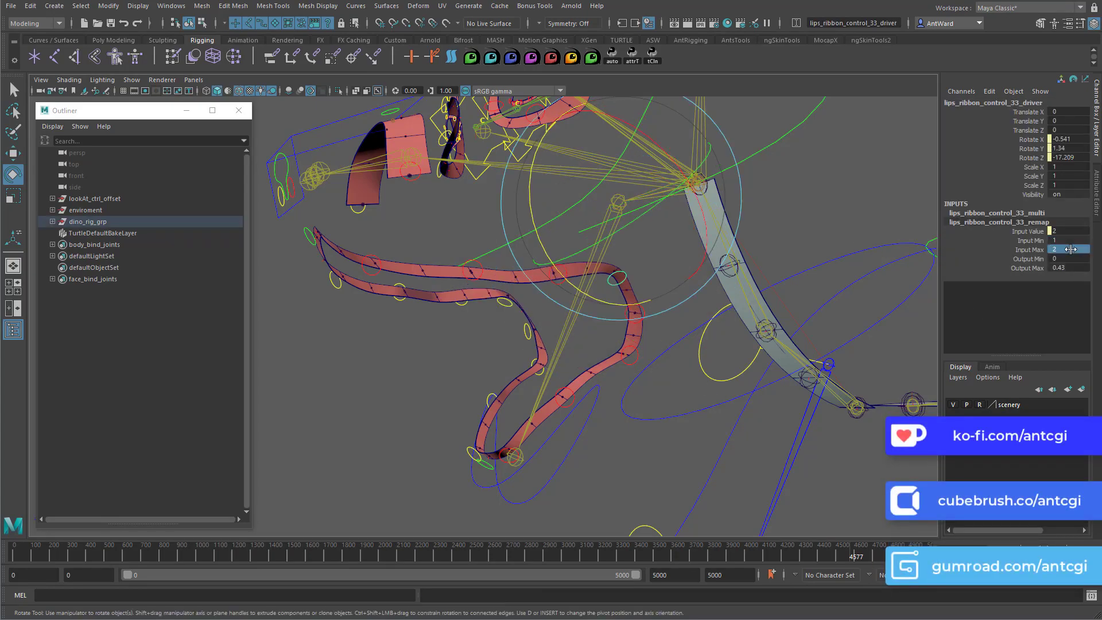
Scrub the Lip Influence attribute on jaw_ctrl to test its effect on the lips.
left_click(586, 446)
left_click(1020, 204)
mouse_move(721, 358)
middle_mouse_down()
mouse_move(701, 358)
mouse_move(725, 357)
middle_mouse_up()
Rotate jaw_ctrl to test how the lip ribbon follows the jaw, and undo the rotation.
key("e")
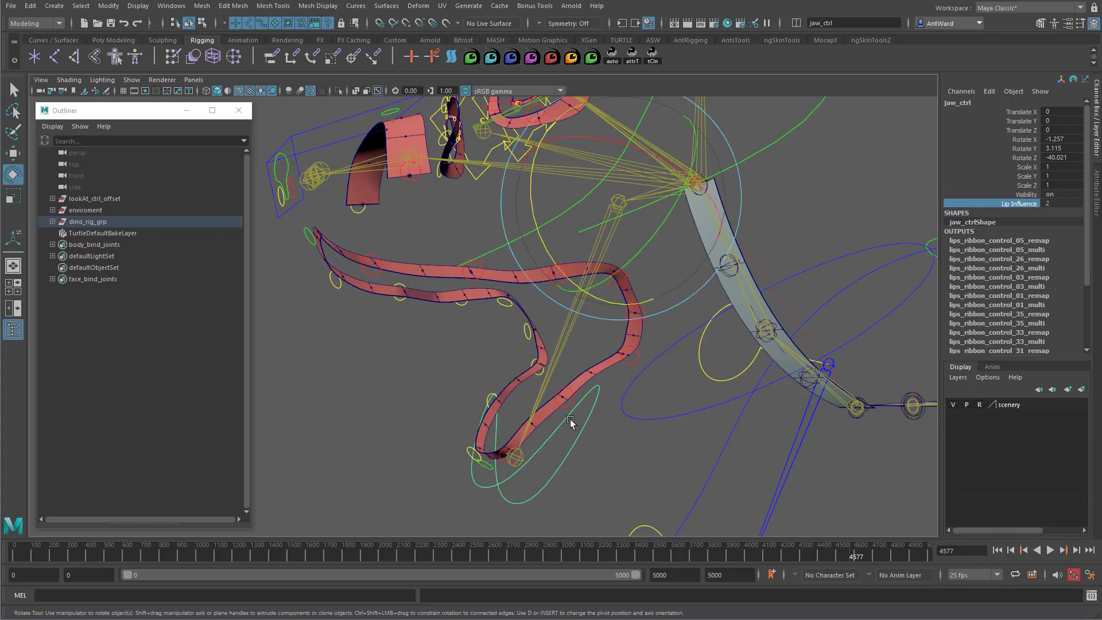
left_click_drag(573, 267, 533, 270)
key("ctrl+z")
left_click_drag(653, 349, 552, 262)
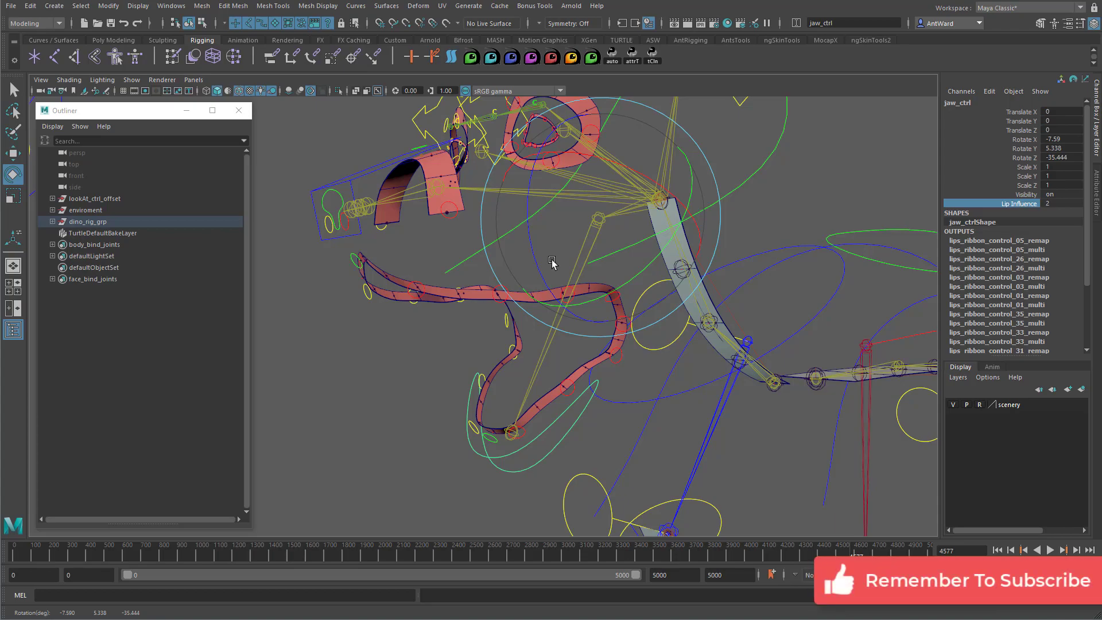
left_click_drag(552, 262, 569, 401, "alt")
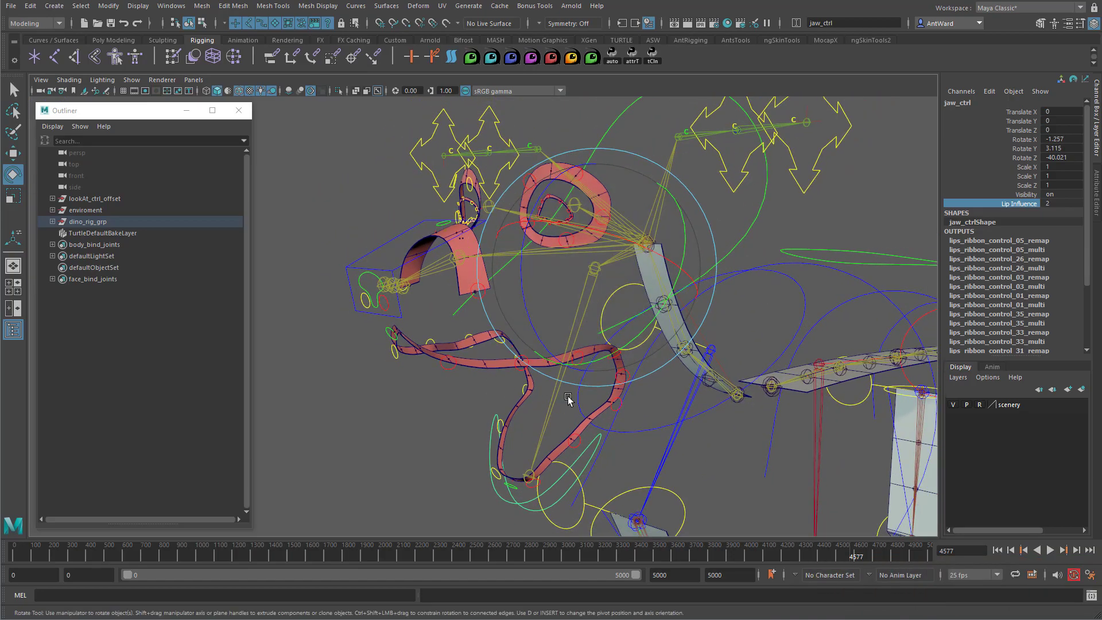
Select the members of the face_bind_joints set and expand the set to examine the joints it contains.
left_click(92, 279)
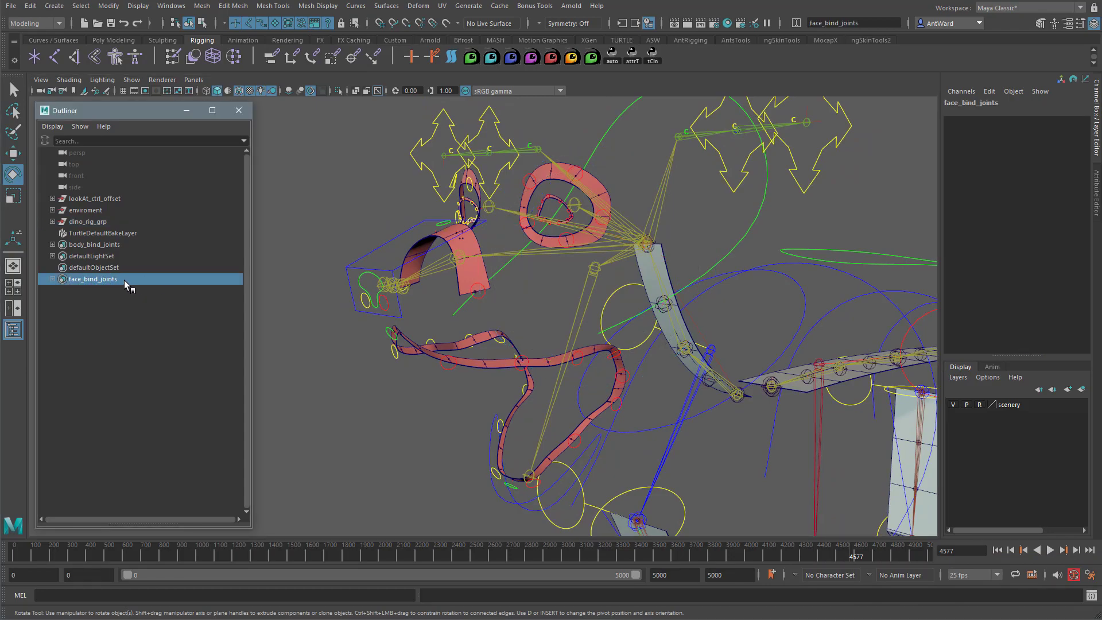
right_click(124, 280)
left_click(130, 287)
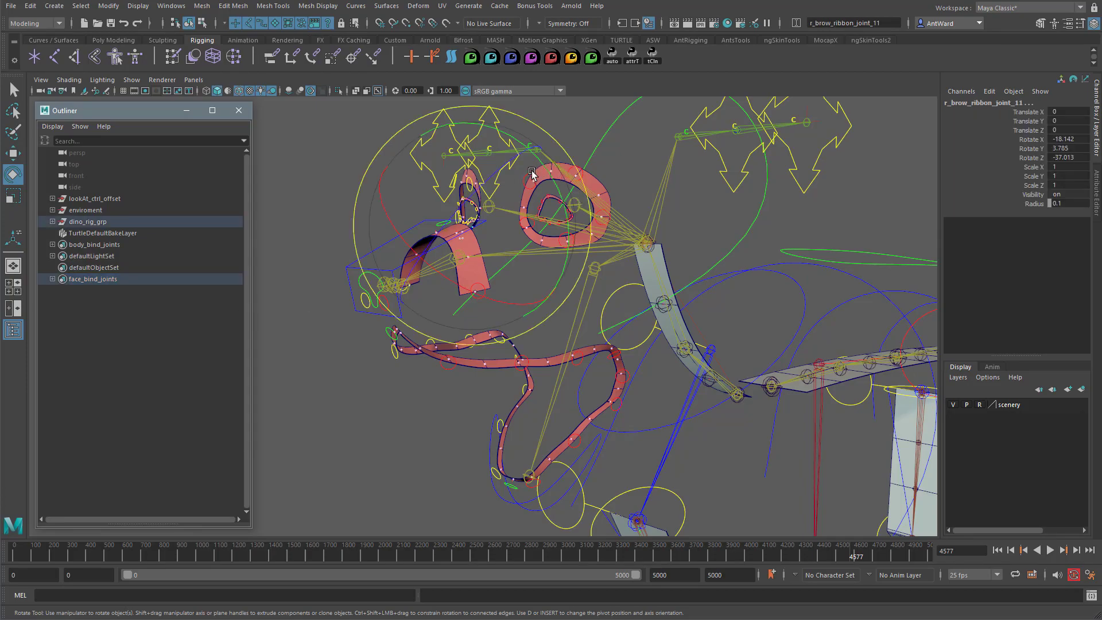
left_click(52, 279)
scroll(156, 322, "down", 10)
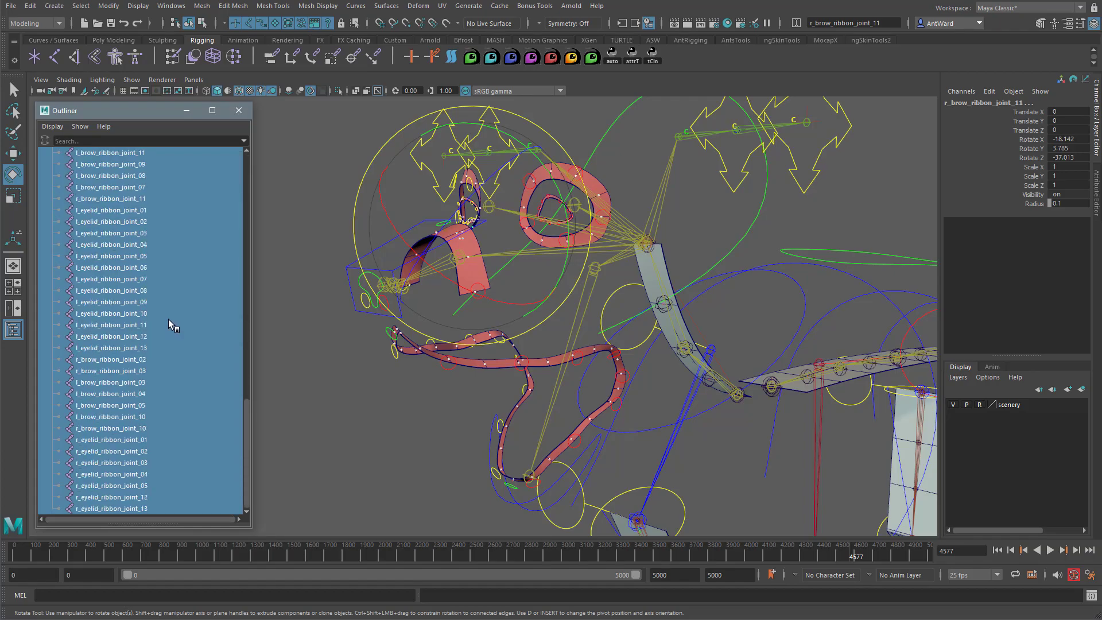
scroll(150, 363, "up", 10)
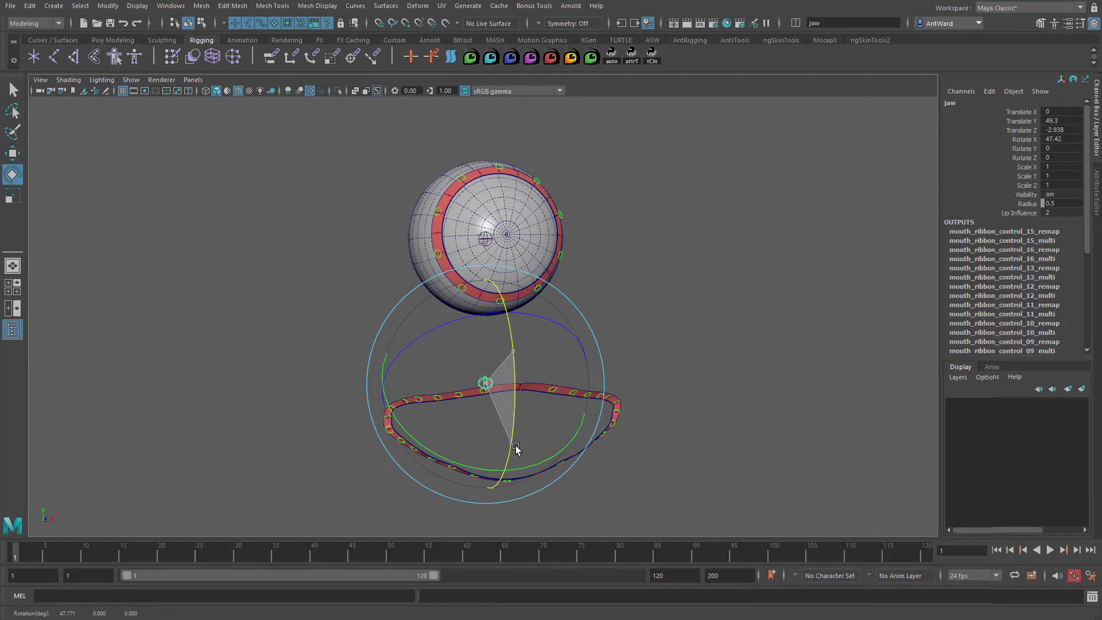
In the mouth test scene, rotate the jaw joint and scrub its Lip Influence to check the lip behaviour.
left_click_drag(516, 450, 492, 381)
left_click(1013, 212)
middle_click_drag(782, 263, 777, 263)
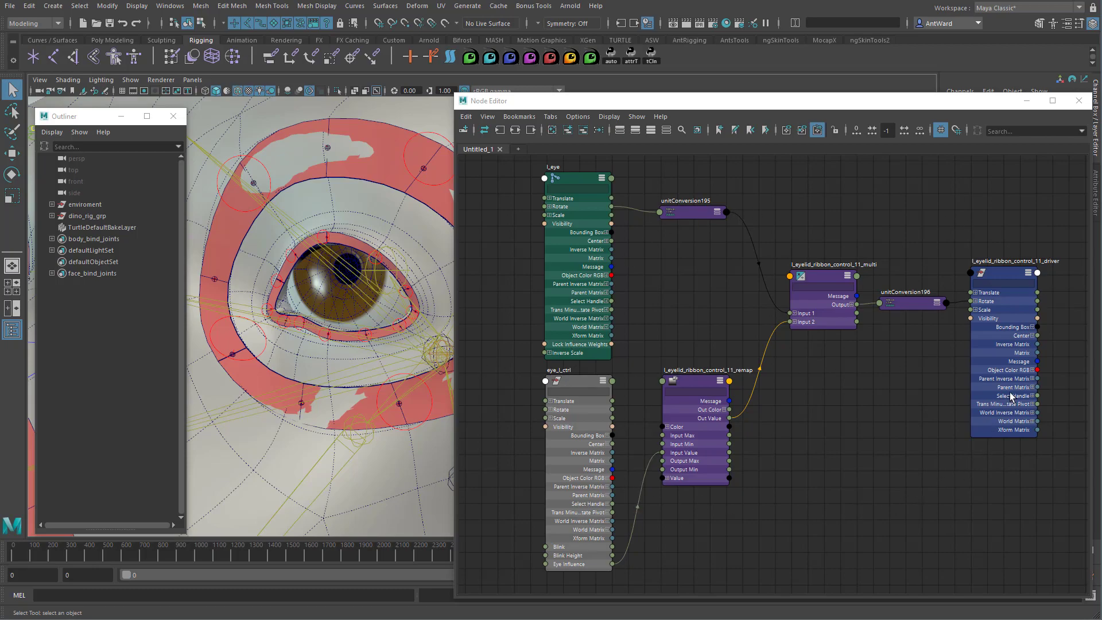
Rotate the l_eye joint to test how the eyelids follow the eye, and undo the rotation.
left_click_drag(329, 328, 316, 253, "alt")
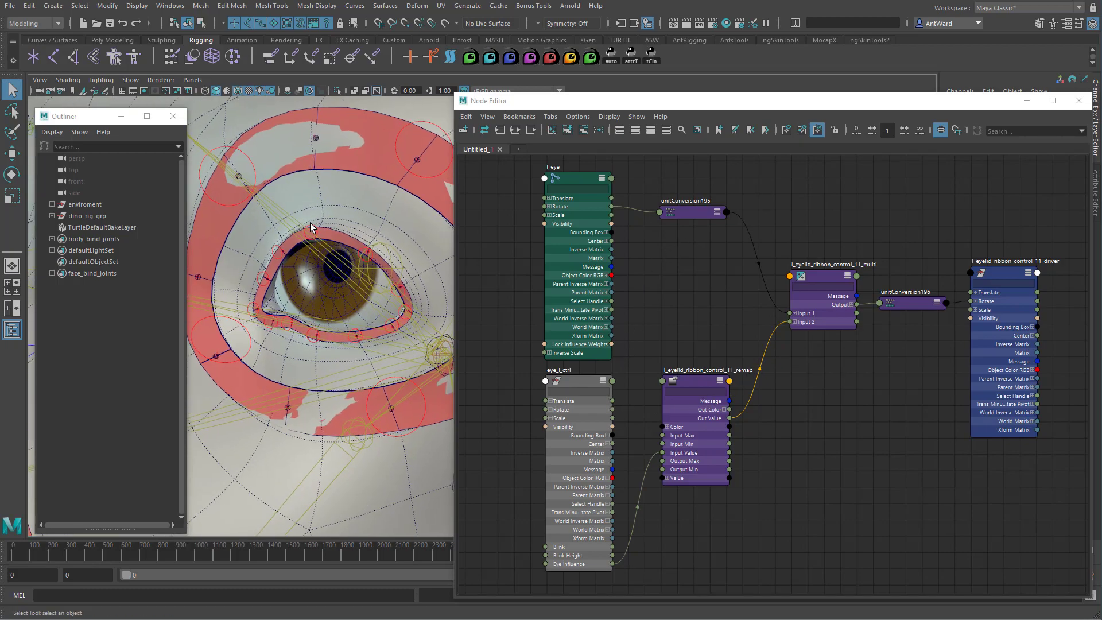
left_click(311, 228)
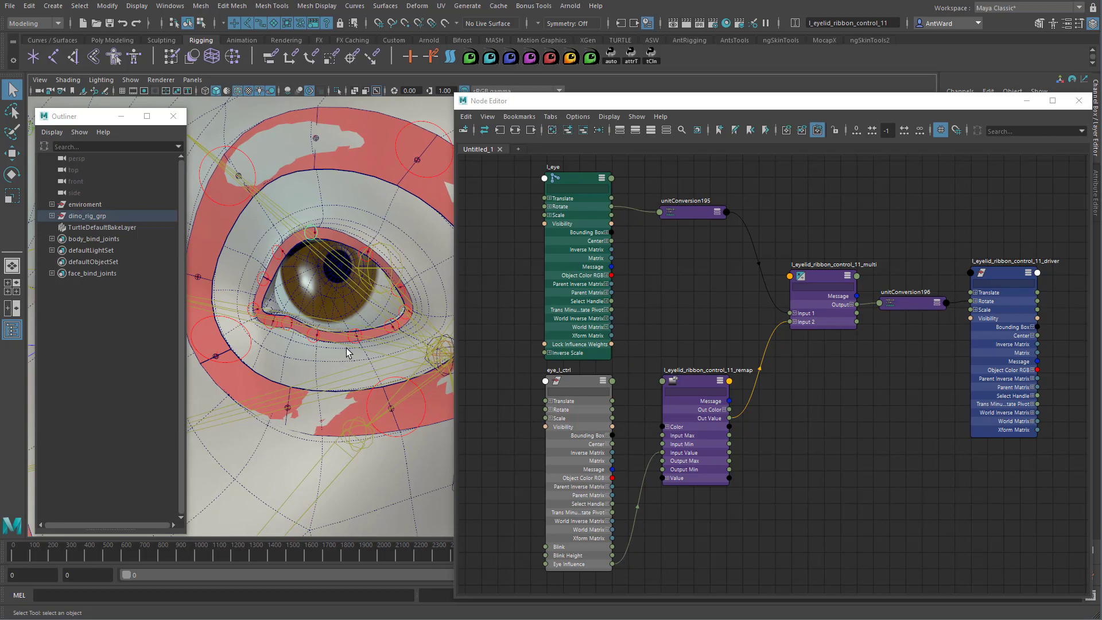
left_click(368, 272)
key("e")
left_click_drag(369, 317, 418, 365)
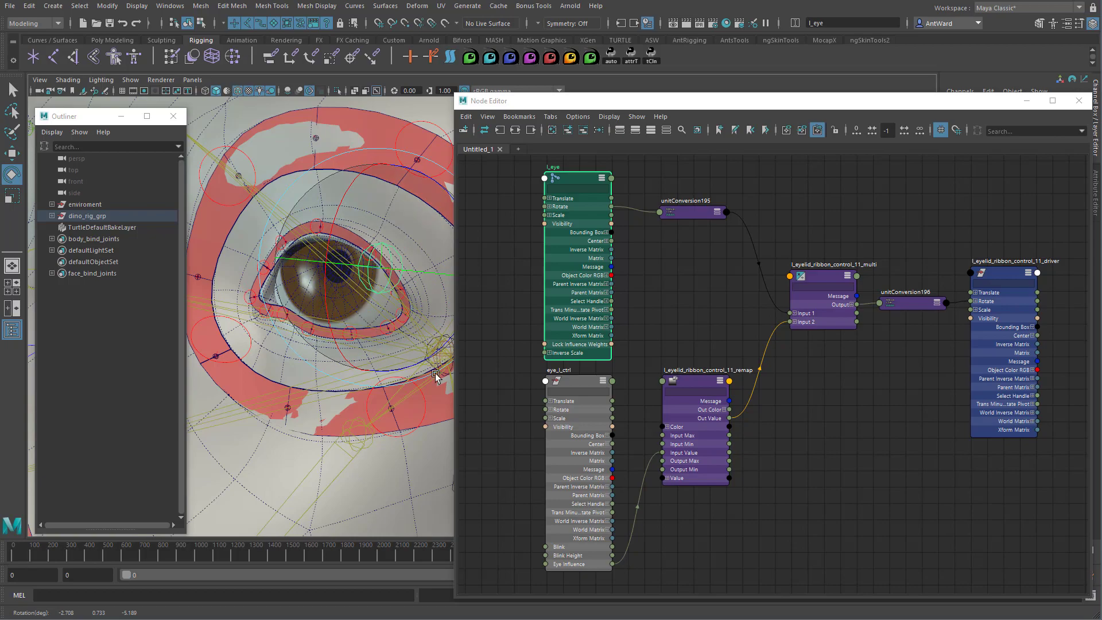
key("ctrl+z")
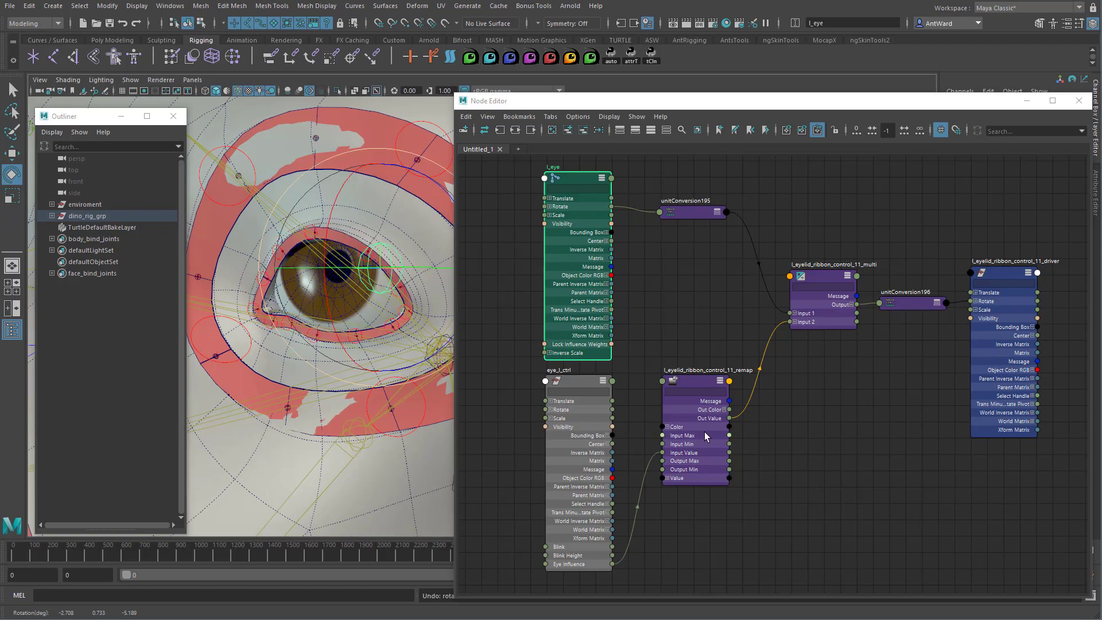
Examine the values of the l_eyelid_ribbon_control_11_remap node and the Blink attribute on eye_l_ctrl.
left_click(688, 385)
left_click_drag(857, 105, 703, 108)
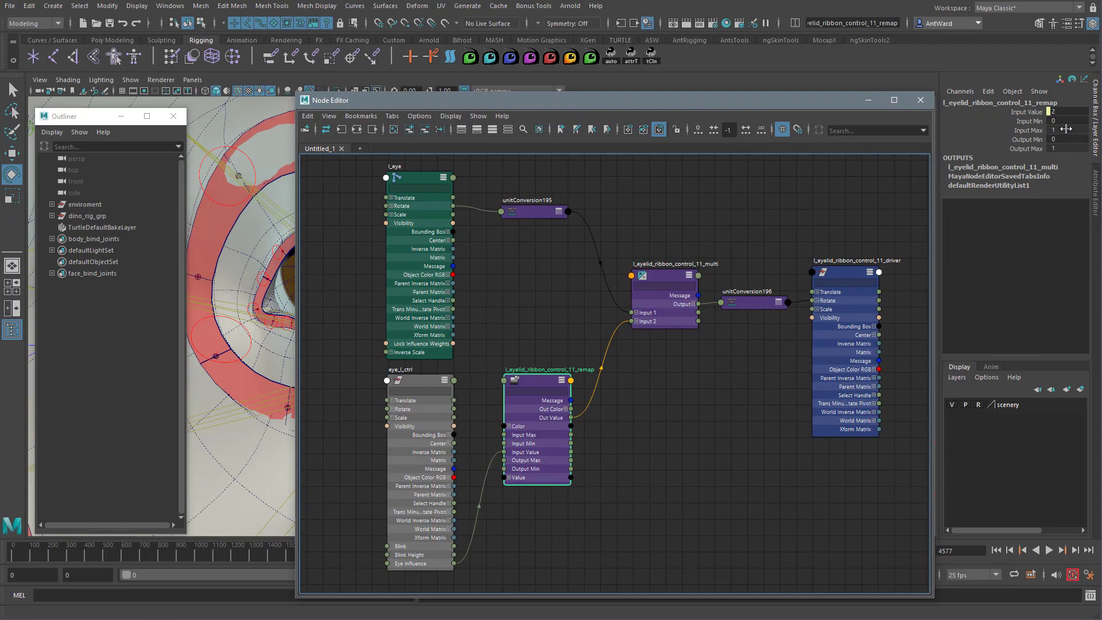
left_click_drag(823, 107, 969, 103)
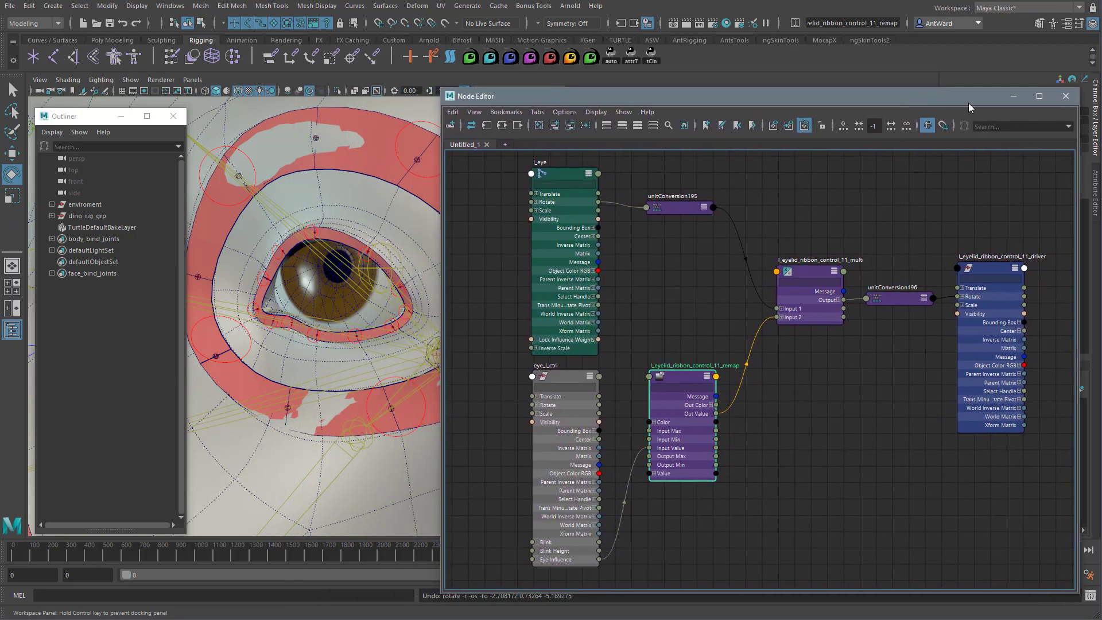
left_click(591, 383)
left_click_drag(857, 102, 722, 100)
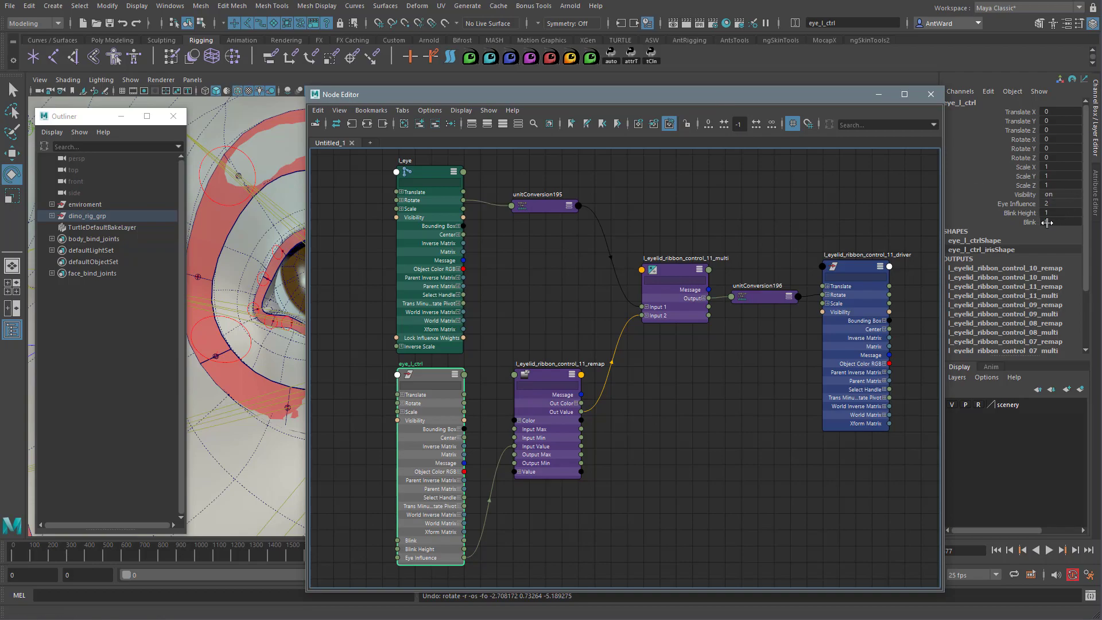
left_click(1030, 222)
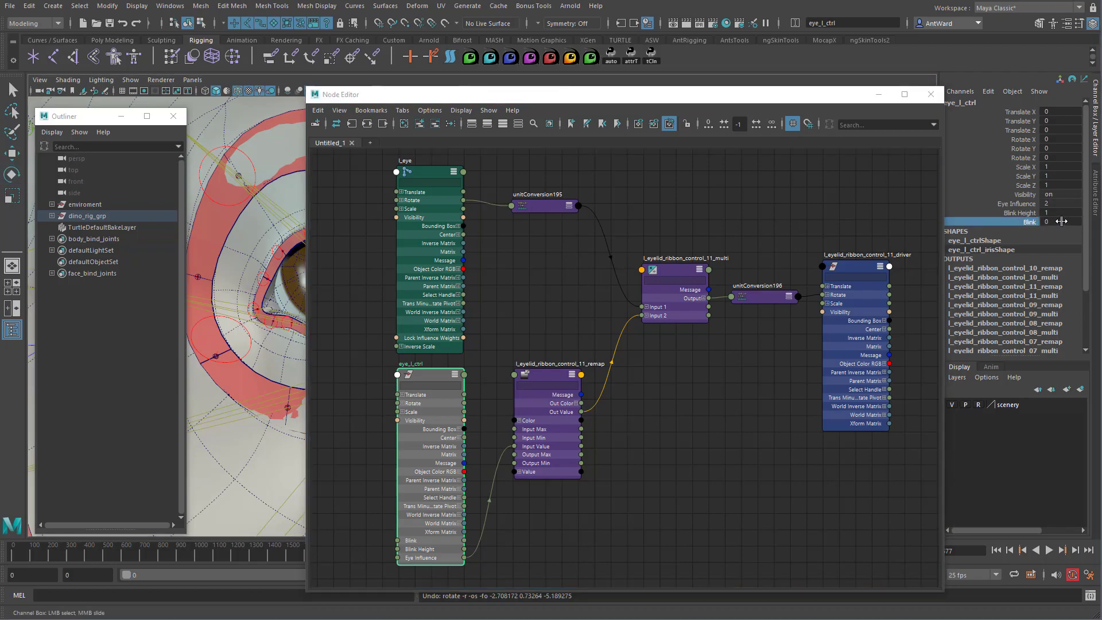
left_click_drag(763, 100, 895, 98)
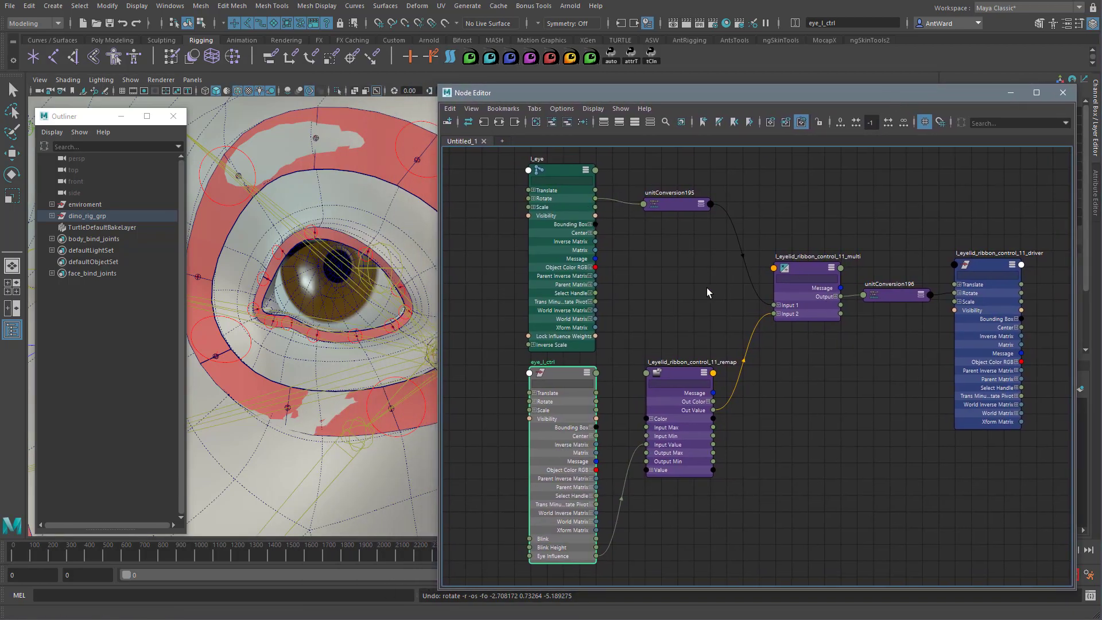
Delete the unitConversion195 node linking l_eye's rotation to the l_eyelid_ribbon_control_11_multi node.
left_click(670, 204)
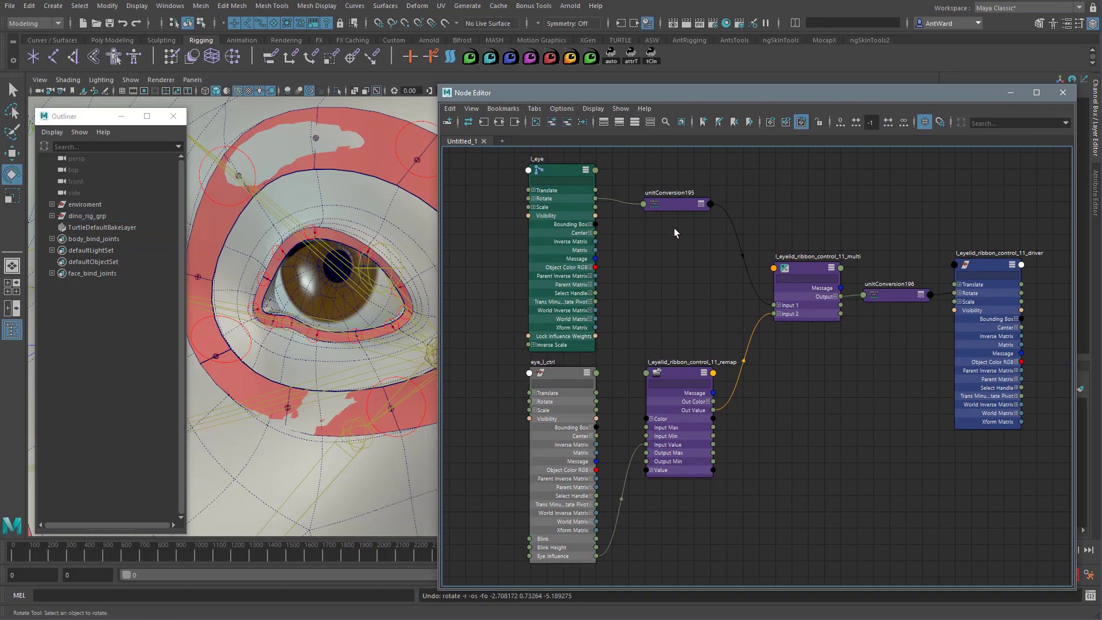
key("e")
key("Delete")
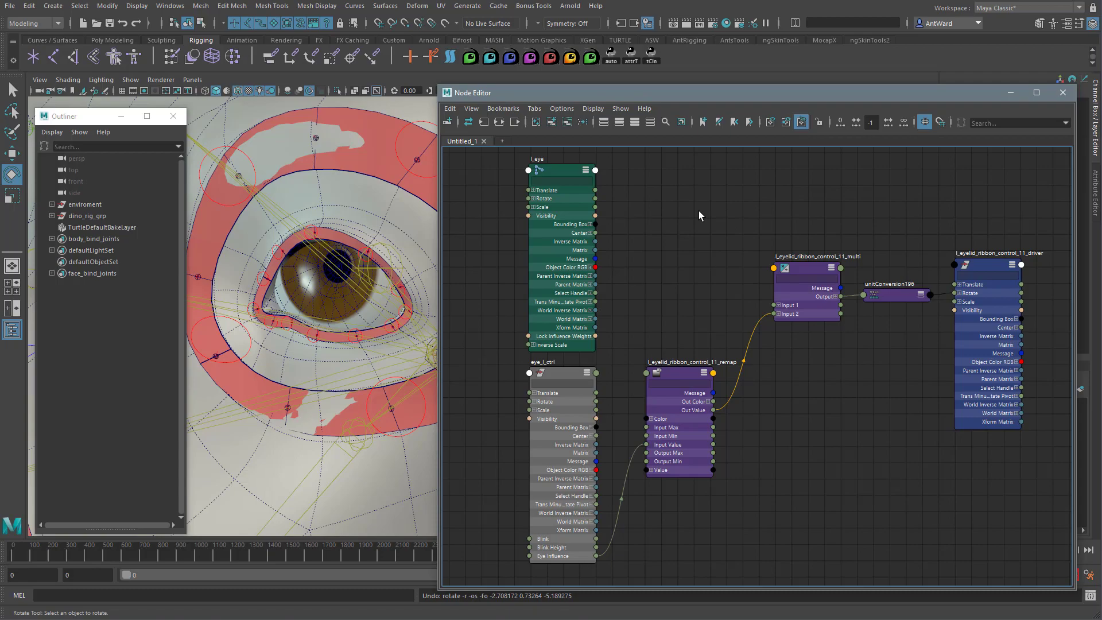
Connect eye_l_ctrl's Blink attribute to Input 1X of the l_eyelid_ribbon_control_11_multi node.
left_click(779, 305)
left_click(811, 265)
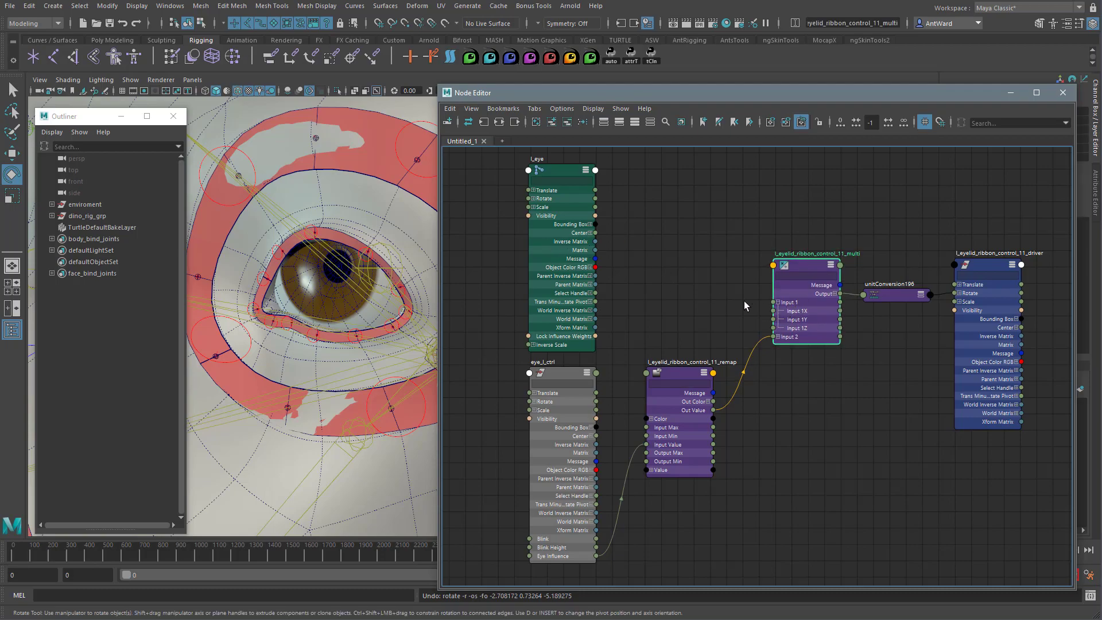
left_click_drag(596, 540, 774, 313)
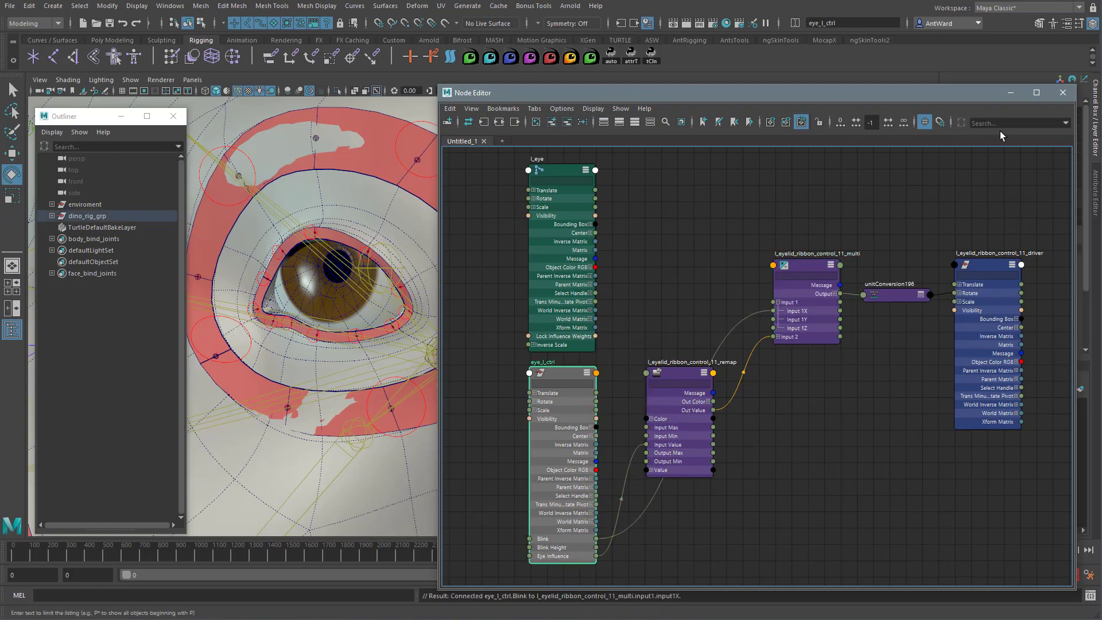
Narrow the Node Editor to uncover the control's attributes and set Blink on eye_l_ctrl to 1.
left_click_drag(1073, 172, 926, 167)
left_click(1034, 223)
middle_click_drag(293, 330, 330, 285)
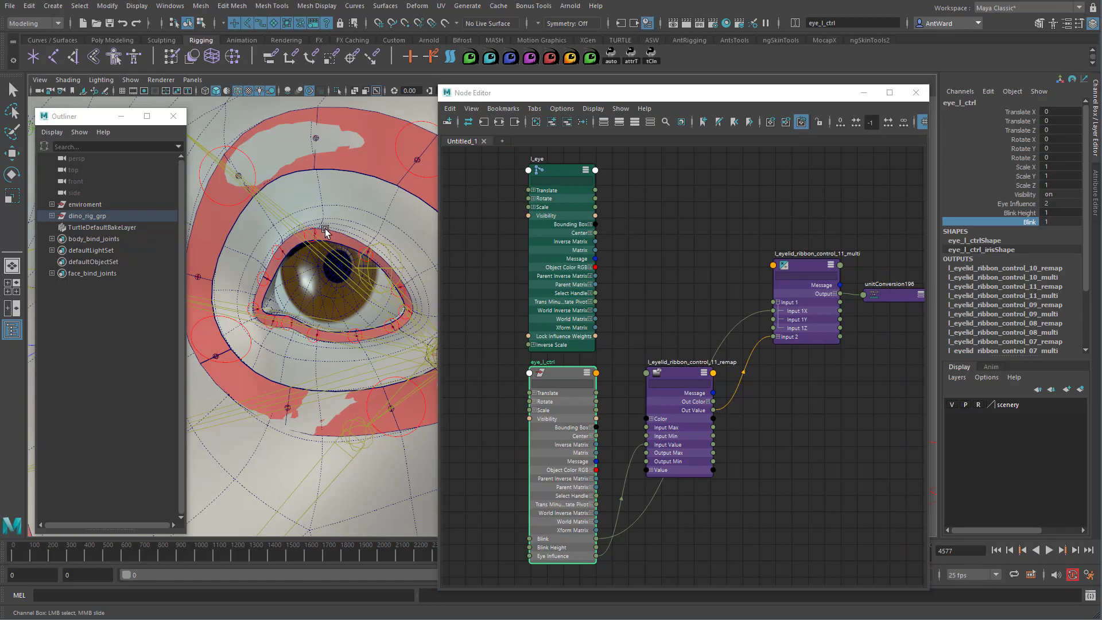
Set the l_eyelid_ribbon_control_11_remap node's Input Min to 1, Input Max to 2 and Output Max to 40.
left_click(668, 374)
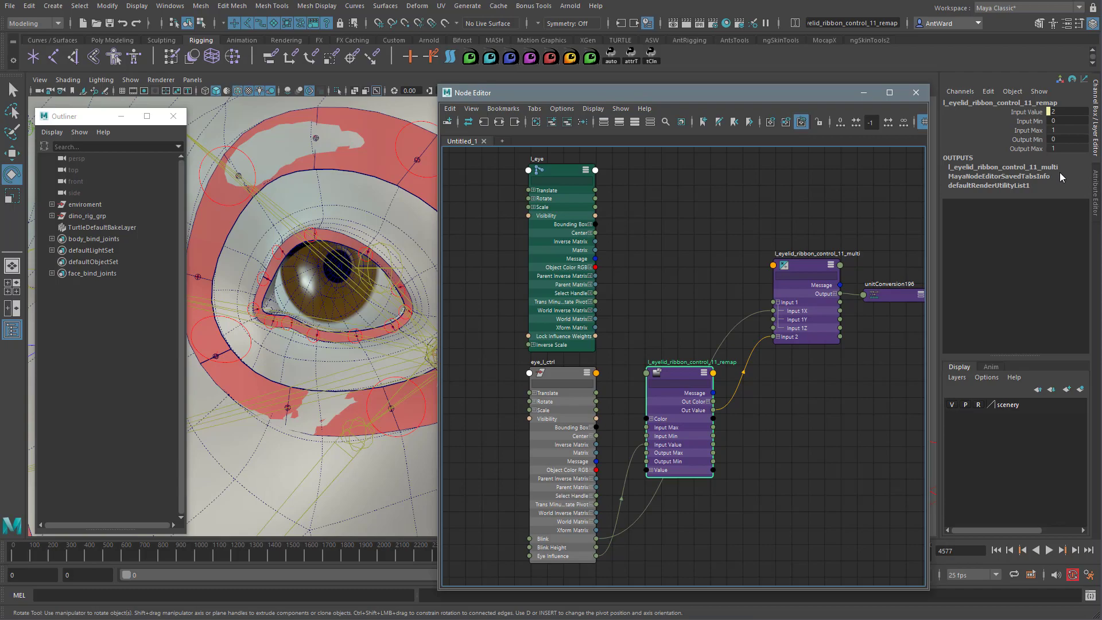
left_click(1069, 122)
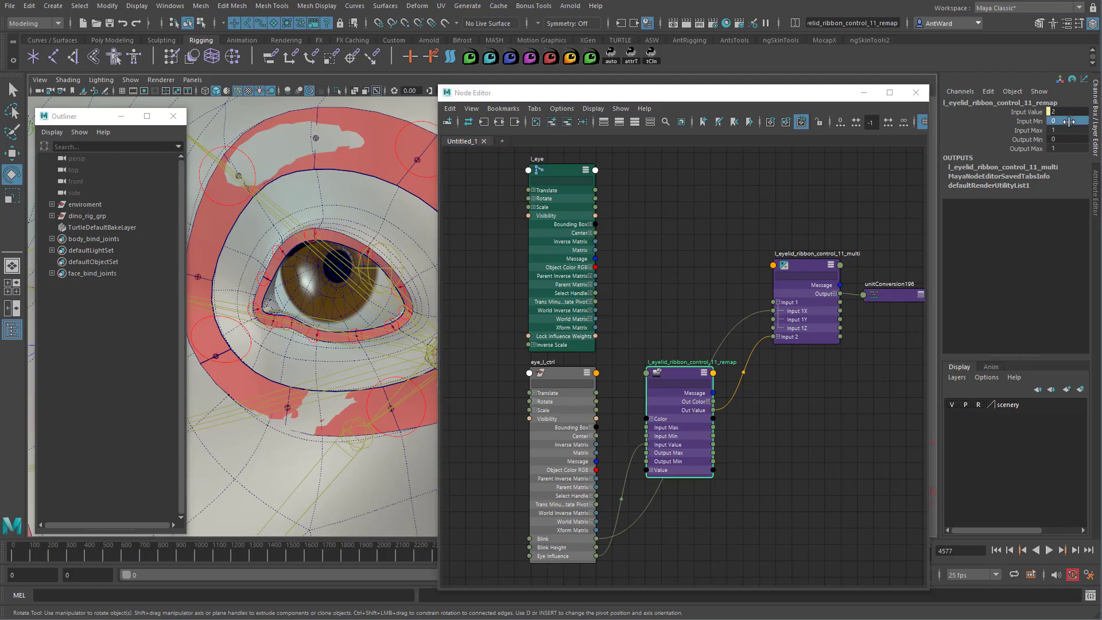
type("1")
key("Tab")
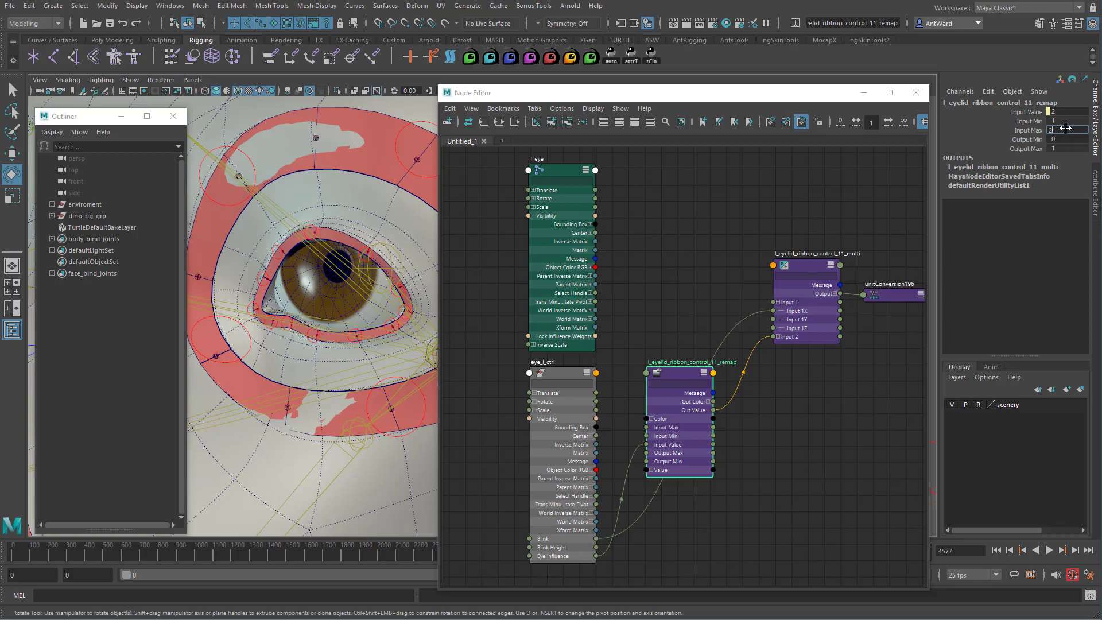
left_click(1066, 148)
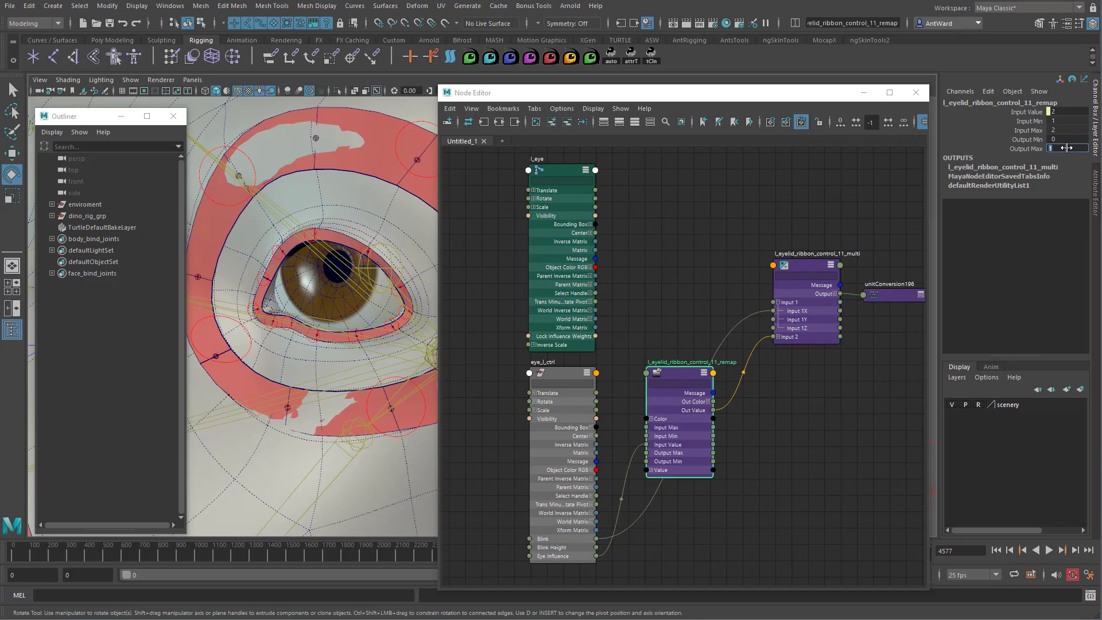
key("Return")
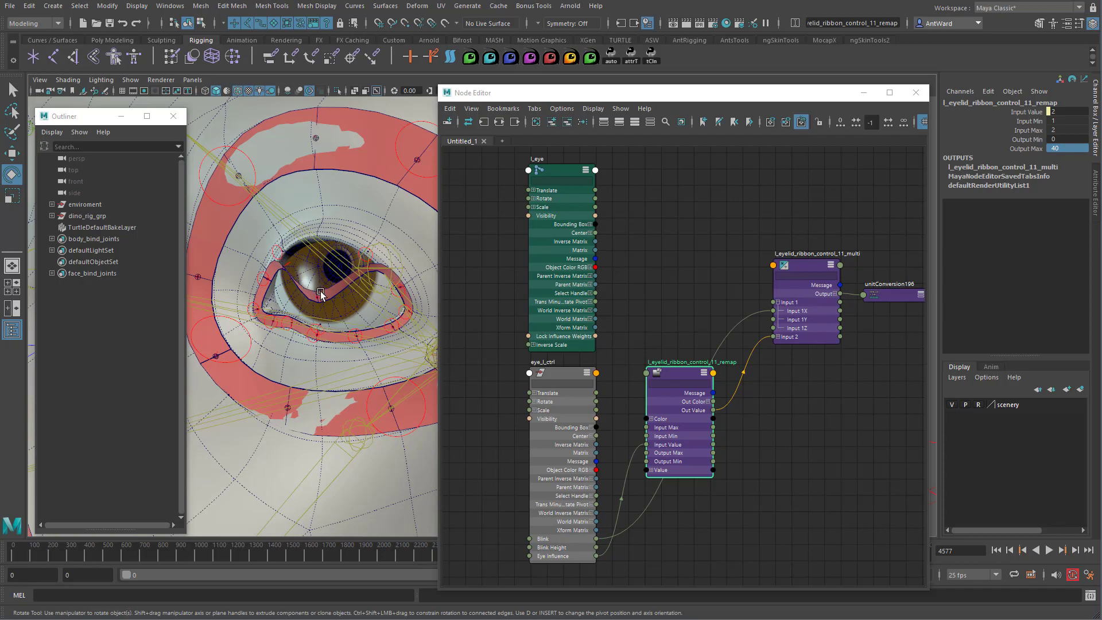
Scrub Blink on eye_l_ctrl to test the upper eyelid's movement, leaving the value at 1.
left_click(559, 374)
left_click(1028, 222)
middle_click_drag(355, 376, 359, 377)
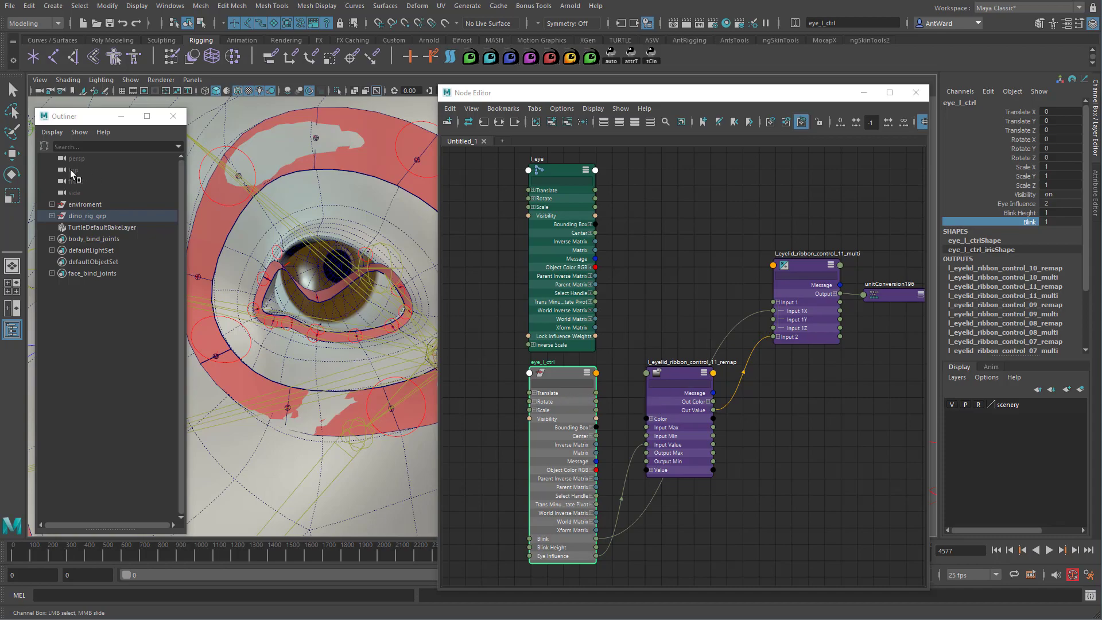
Graph the l_eye joint's input and output connections in a widened Node Editor.
left_click(380, 245)
left_click(535, 122)
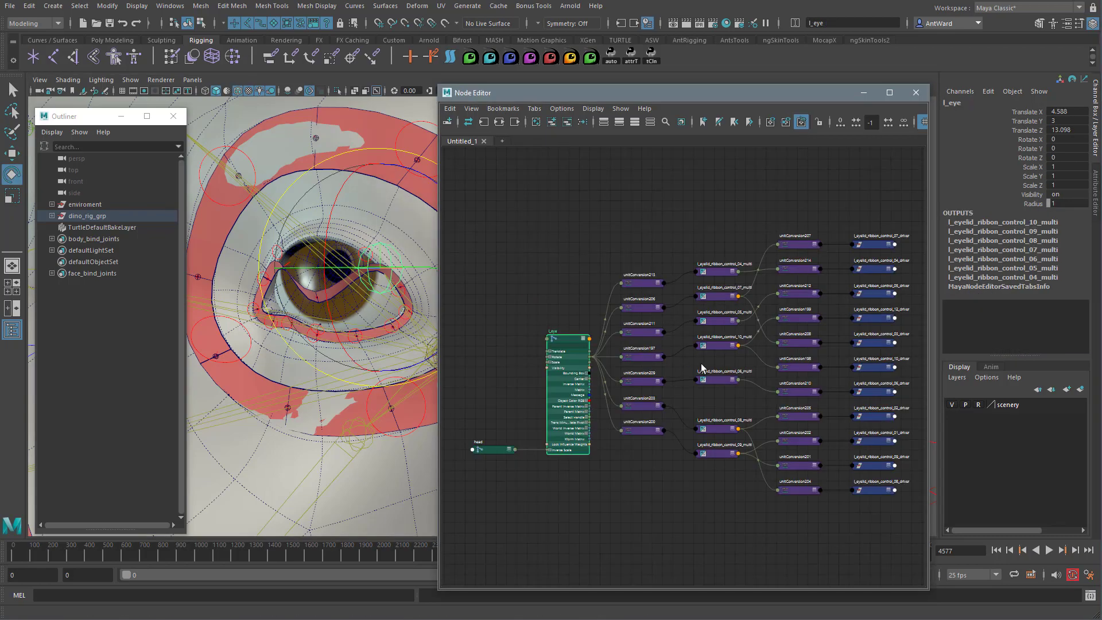
left_click_drag(929, 344, 984, 344)
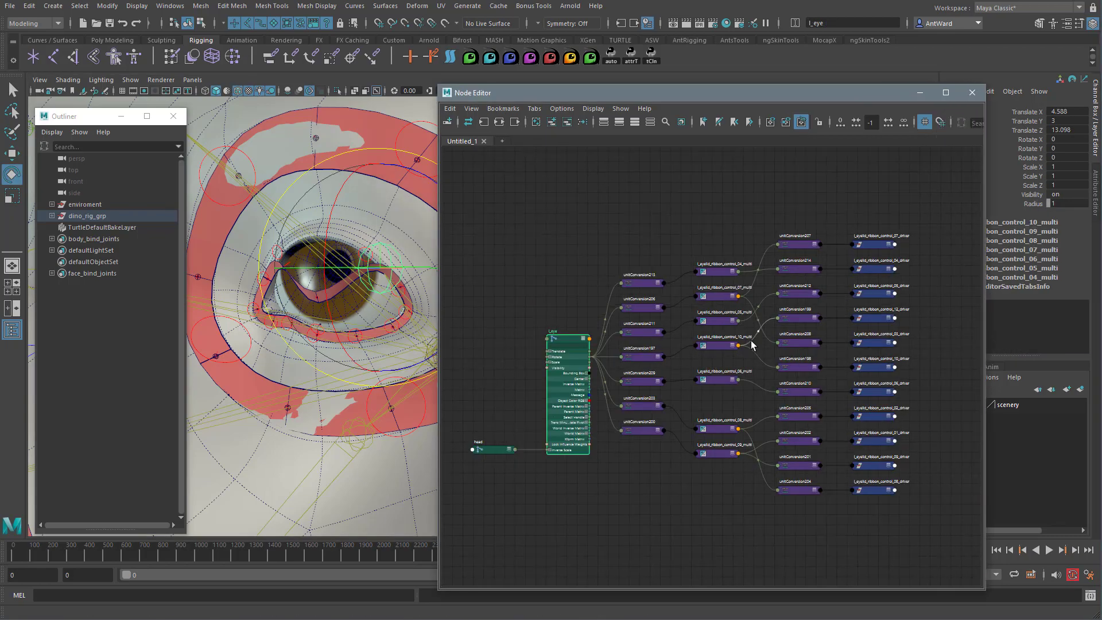
Remove the eyelid driver nodes and the unitConversion nodes feeding them from the graph.
scroll(757, 339, "up", 3)
middle_click_drag(821, 339, 748, 338, "alt")
left_click_drag(913, 184, 755, 558)
left_click(567, 122)
middle_click_drag(633, 341, 825, 313, "alt")
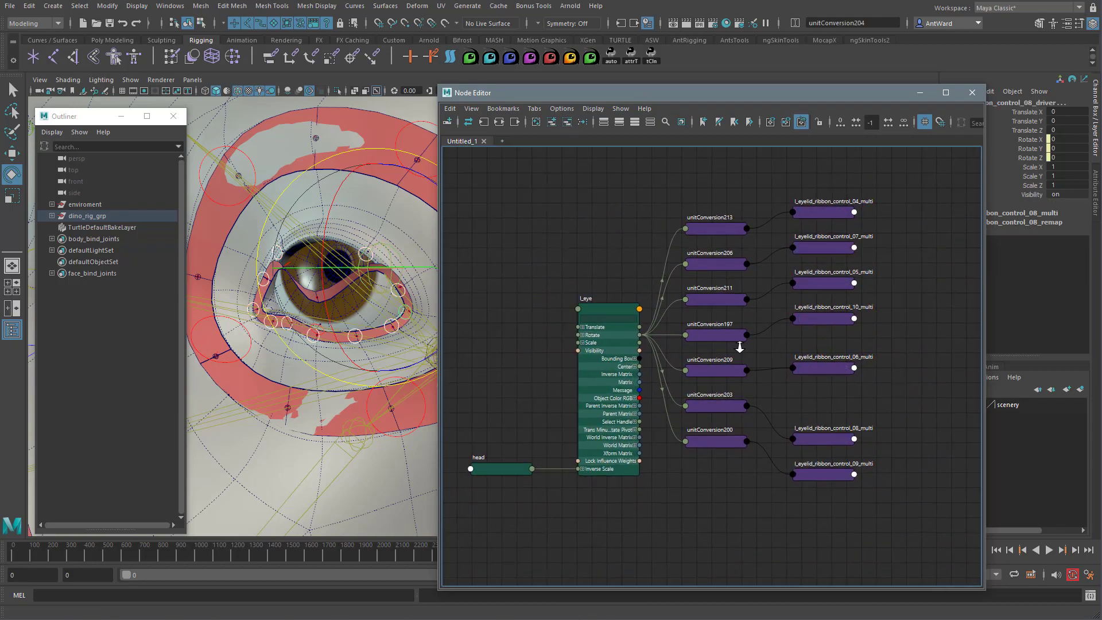
Delete the seven unitConversion nodes connecting l_eye's rotation to the eyelid ribbon control multi nodes.
scroll(739, 345, "up", 1)
middle_click_drag(711, 456, 710, 473, "alt")
left_click_drag(717, 215, 702, 481)
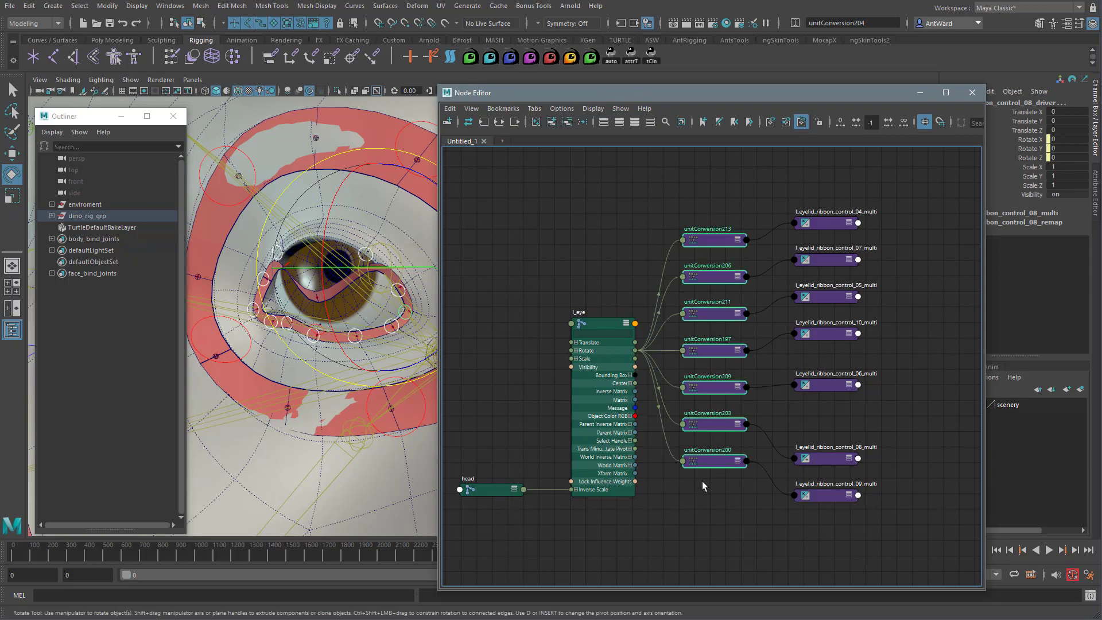
key("Delete")
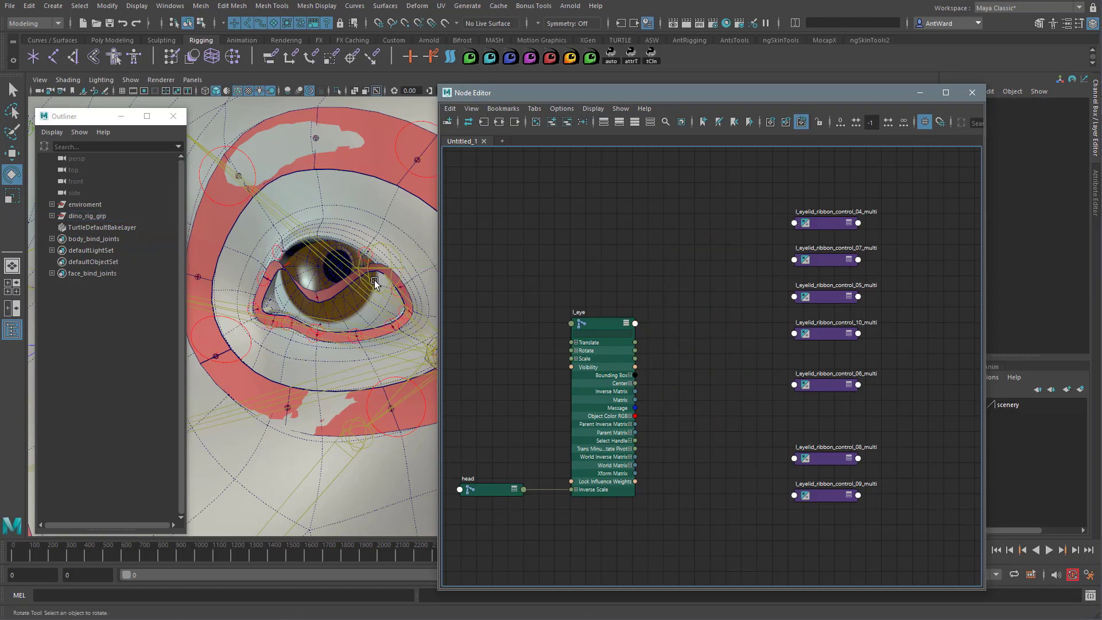
Add eye_l_ctrl to the Node Editor graph, place it above the l_eye node and show its attributes.
right_click_drag(357, 315, 205, 322, "alt")
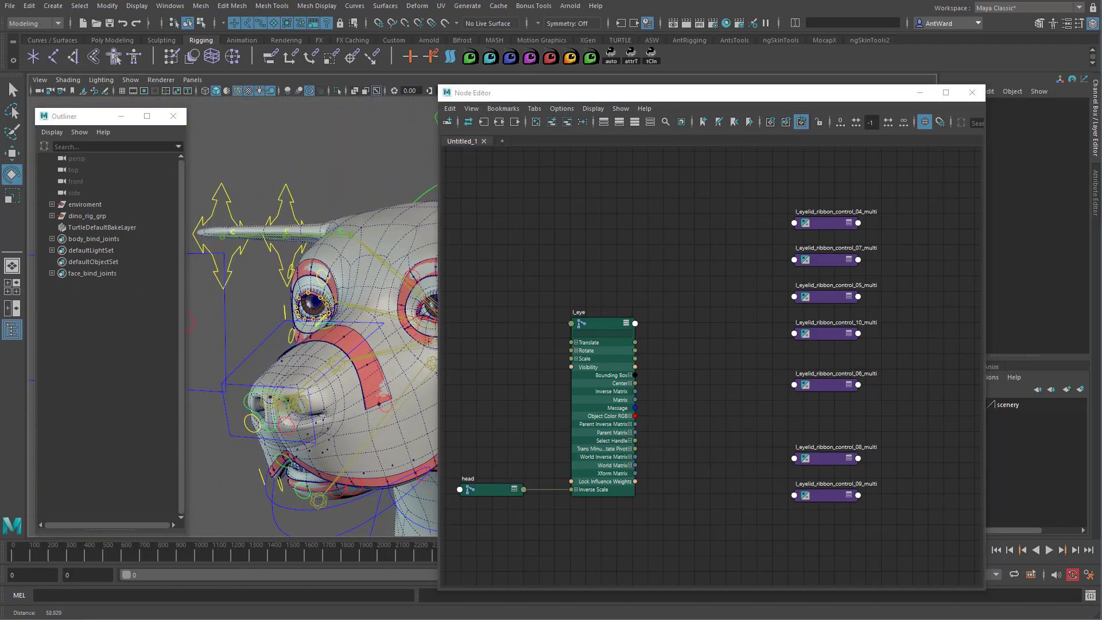
left_click(194, 322)
middle_click_drag(198, 326, 320, 346, "alt")
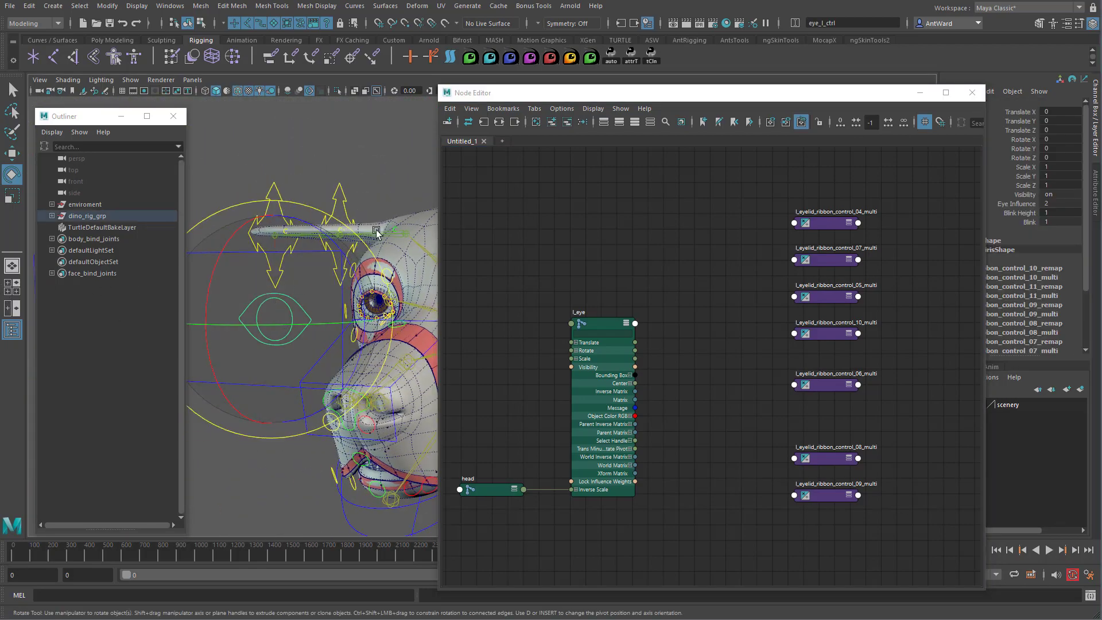
left_click(551, 122)
left_click_drag(766, 373, 553, 191)
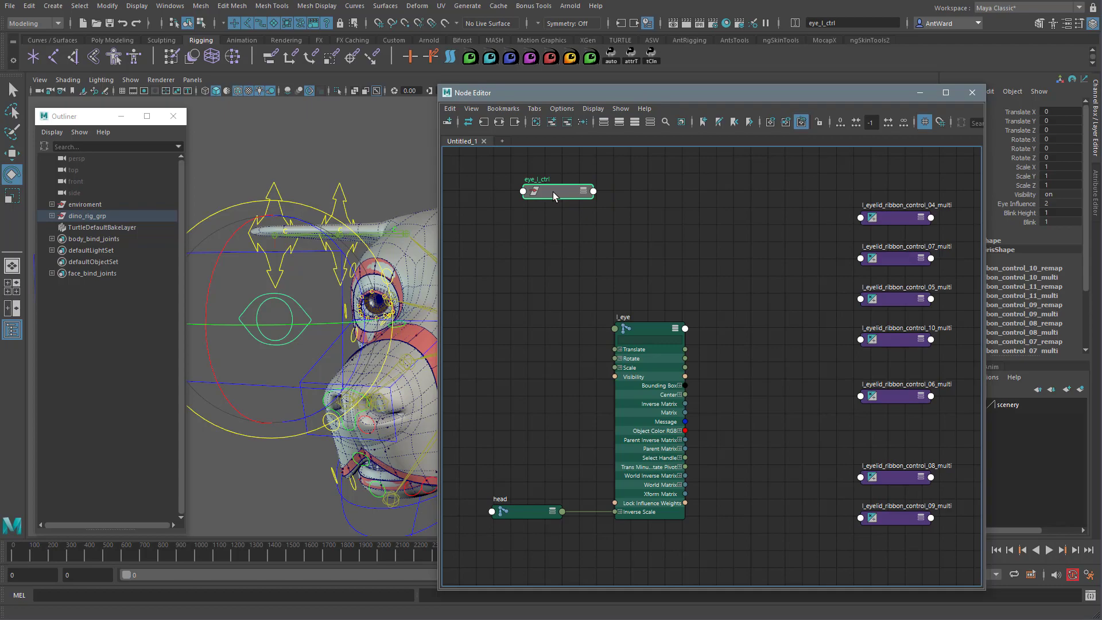
key("3")
middle_click_drag(767, 351, 753, 348, "alt")
right_click_drag(753, 348, 763, 349, "alt")
Connect eye_l_ctrl's Blink to Input 1X of the l_eyelid_ribbon_control 04, 07, 05 and 10 multi nodes.
left_click_drag(576, 372, 879, 214)
mouse_move(913, 221)
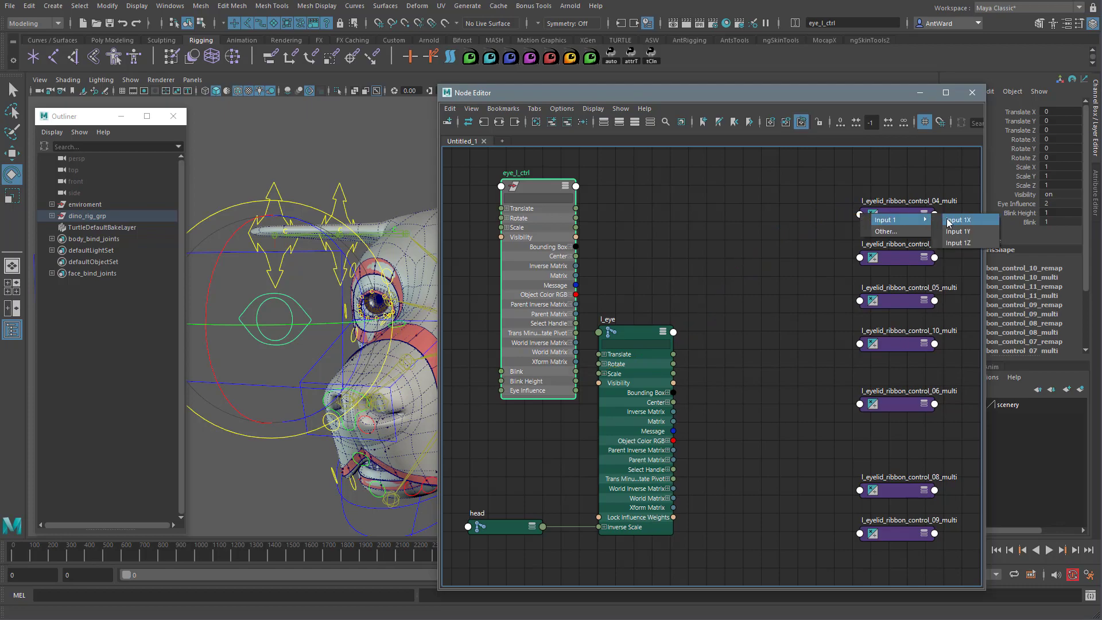
left_click(970, 221)
left_click_drag(576, 371, 859, 258)
mouse_move(902, 263)
left_click(954, 266)
left_click_drag(575, 371, 860, 343)
mouse_move(902, 306)
left_click(953, 307)
mouse_move(901, 350)
left_click(953, 352)
Connect eye_l_ctrl's Blink to Input 1X of the l_eyelid_ribbon_control 06, 08 and 09 multi nodes.
left_click_drag(576, 371, 860, 405)
mouse_move(901, 411)
left_click(953, 412)
left_click_drag(576, 371, 860, 490)
mouse_move(902, 496)
left_click(955, 497)
left_click_drag(575, 372, 860, 534)
mouse_move(883, 539)
left_click(957, 540)
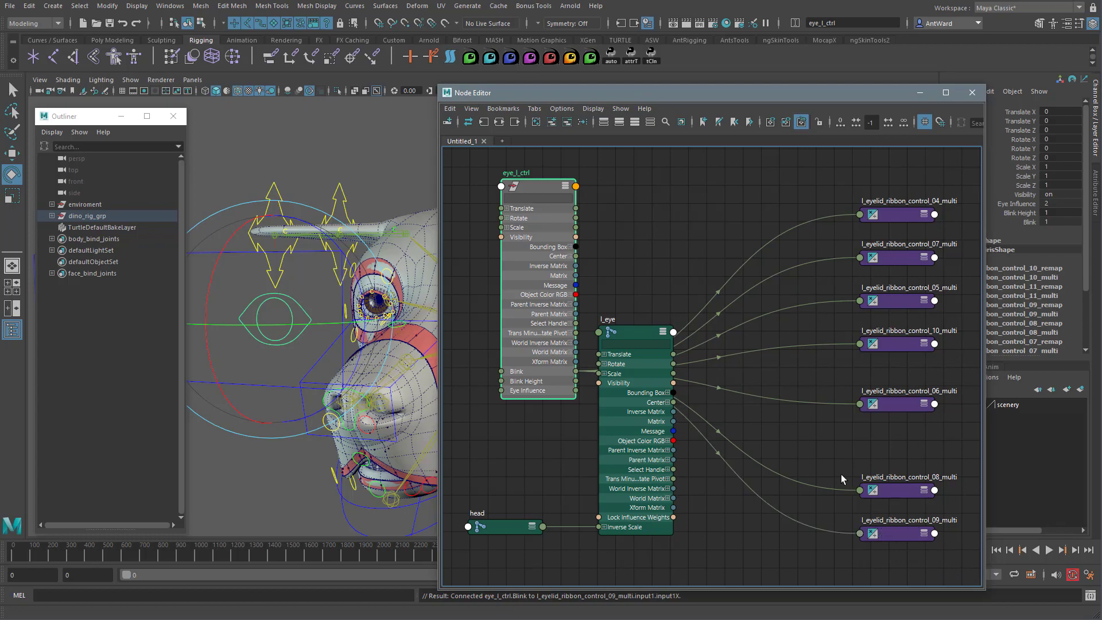
Minimize the Node Editor and reveal the selected eye_l_ctrl in the Outliner hierarchy.
left_click(921, 92)
right_click_drag(419, 345, 907, 319, "alt")
left_click_drag(666, 313, 649, 308, "alt")
right_click(107, 365)
left_click(112, 393)
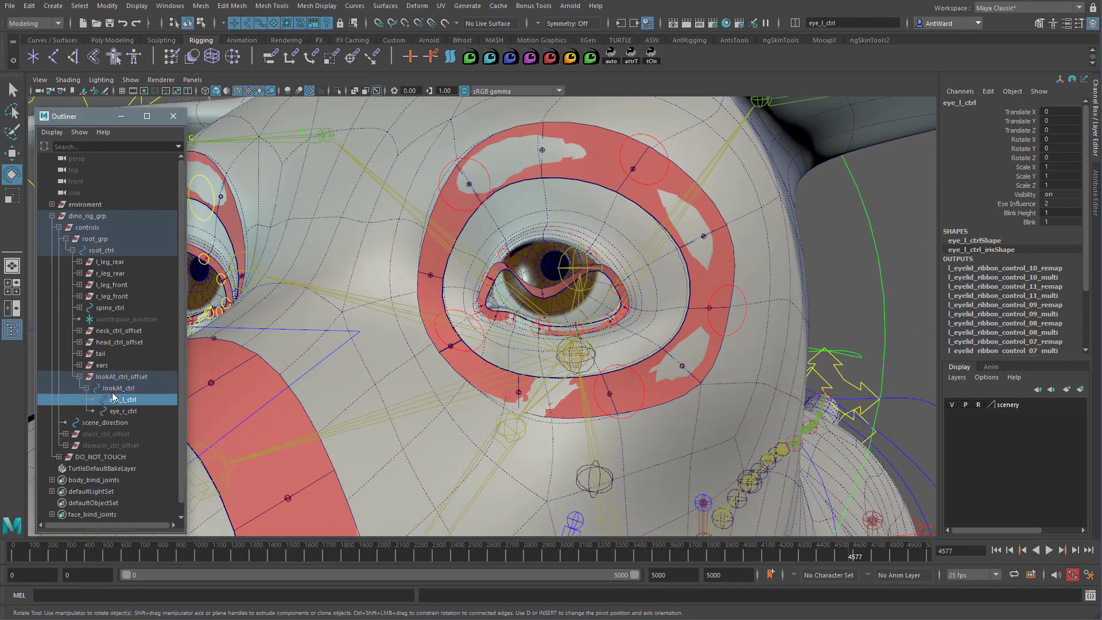
Hide joints in the viewport around the left eye.
right_click_drag(608, 310, 732, 303, "alt")
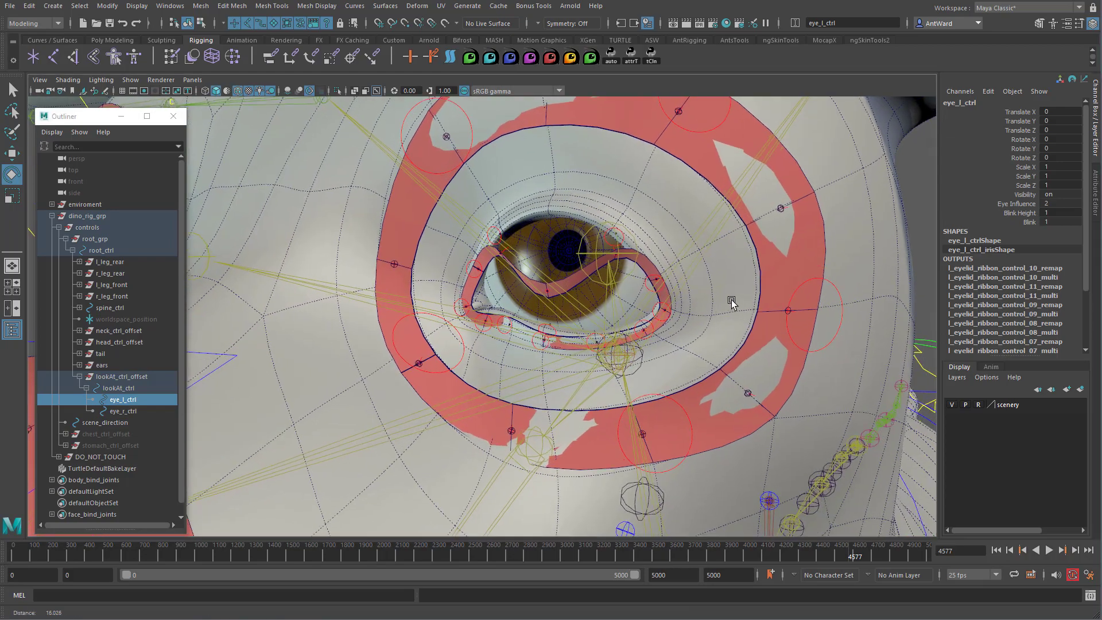
left_click(130, 80)
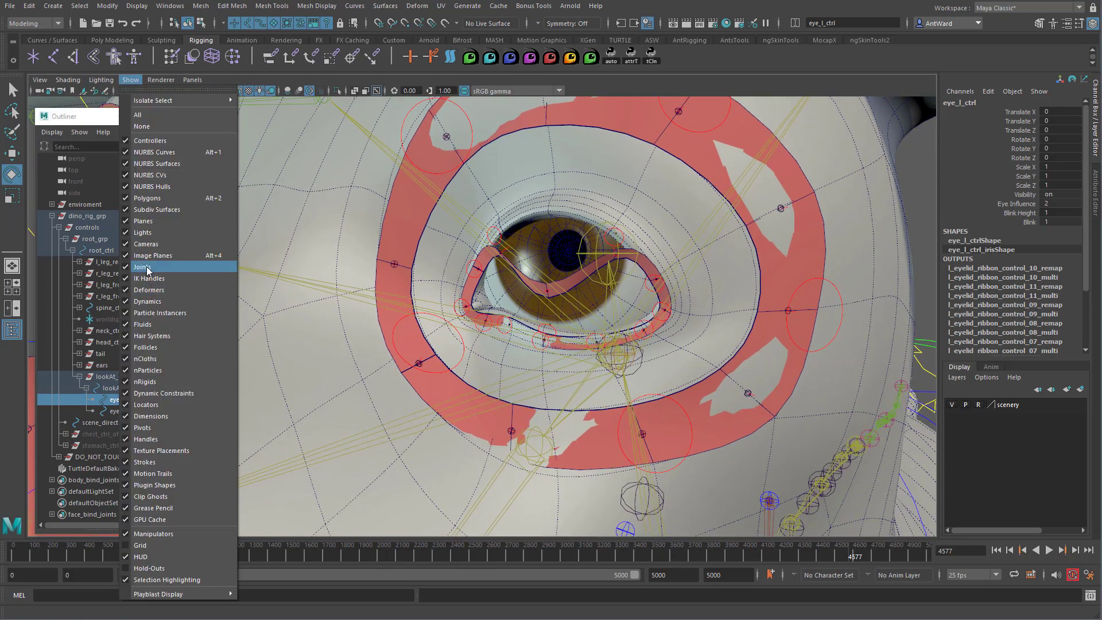
left_click(143, 267)
left_click_drag(631, 251, 647, 248, "alt")
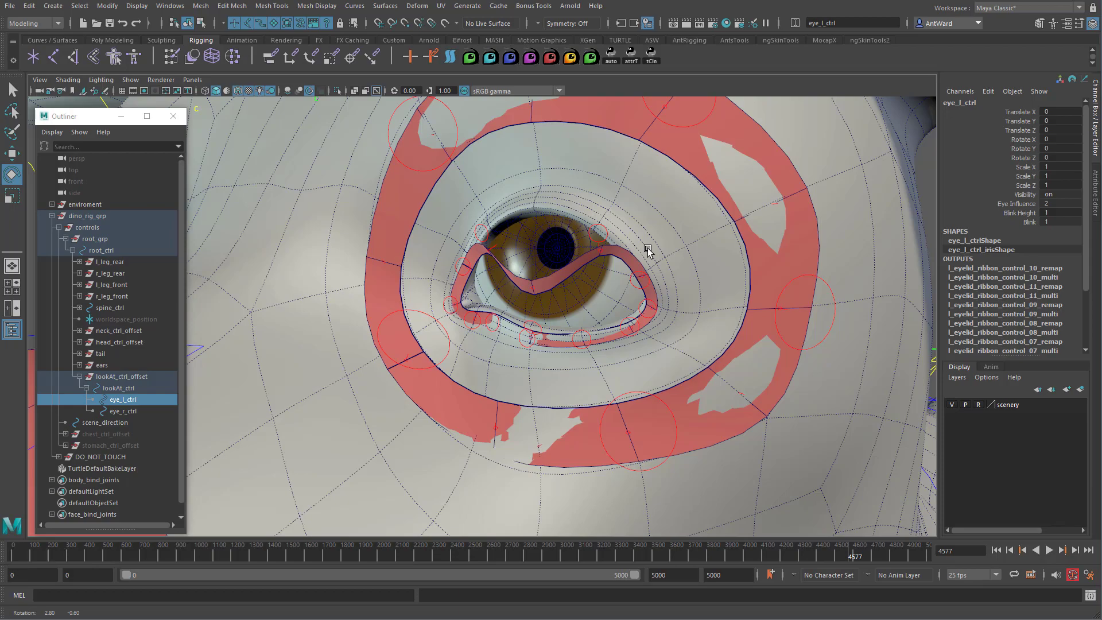
On l_eyelid_ribbon_control_10_remap, set Input Min to 0.5, Input Max to 1.5 and Output Max to 32.
left_click(597, 228)
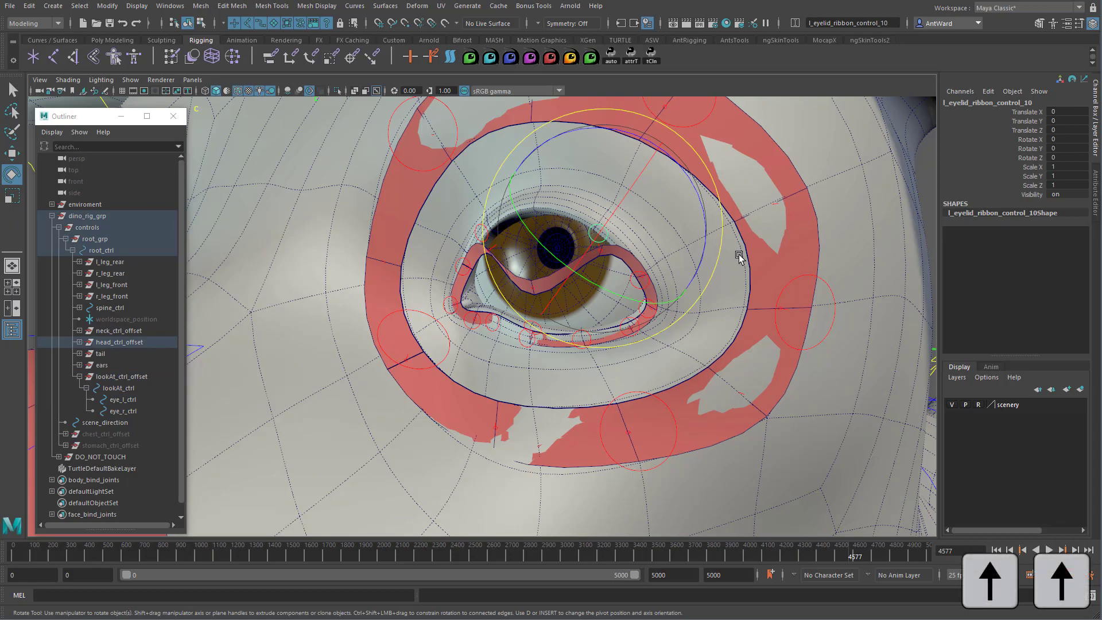
key("Up")
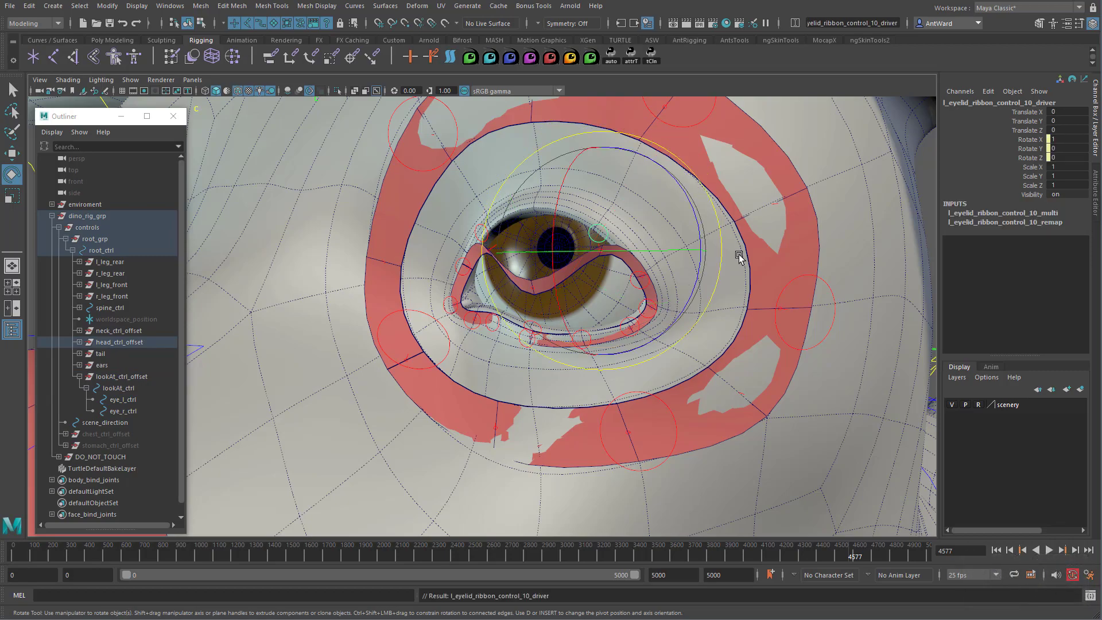
left_click(1054, 223)
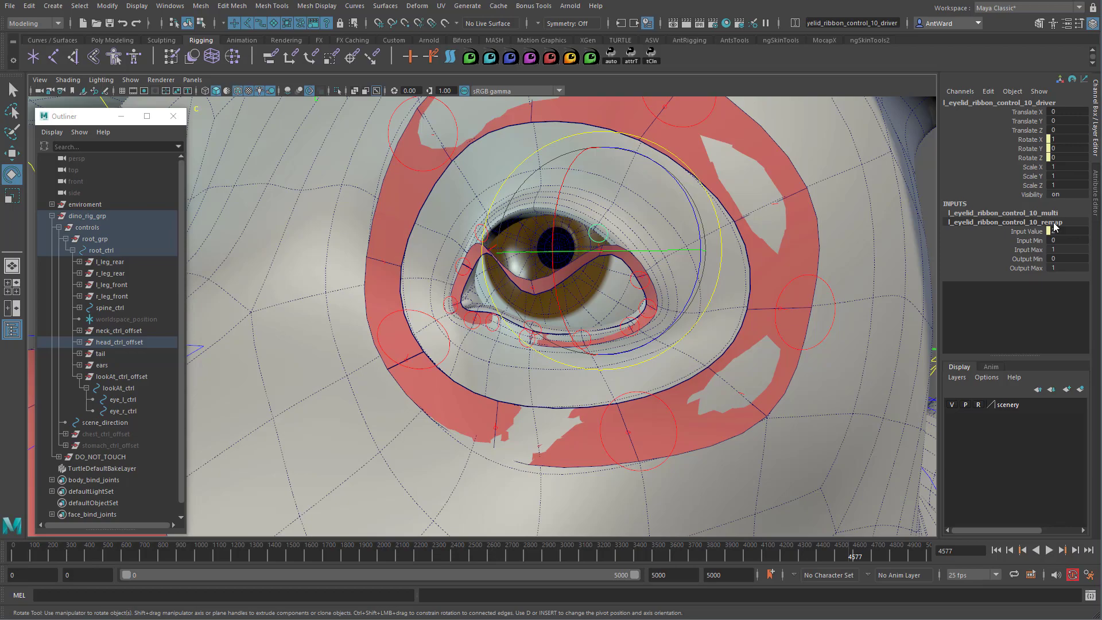
double_click(1071, 240)
key("Tab")
key("Tab")
key("Tab")
type("32")
key("Return")
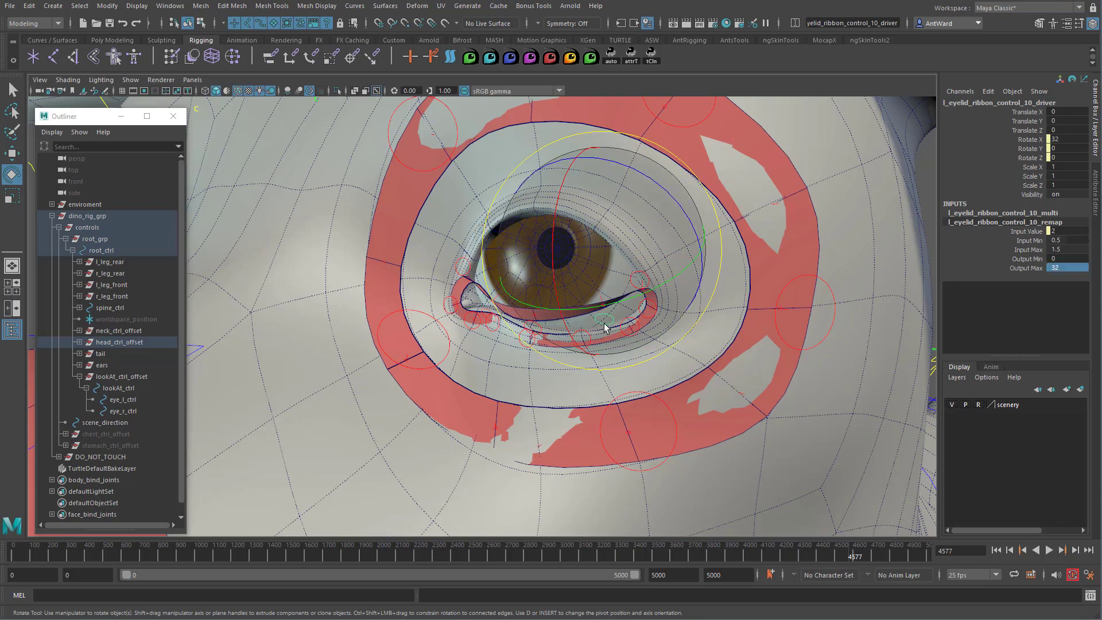
Set Output Max to 32 on l_eyelid_ribbon_control_09_remap, feeding that control's driver.
left_click(643, 274)
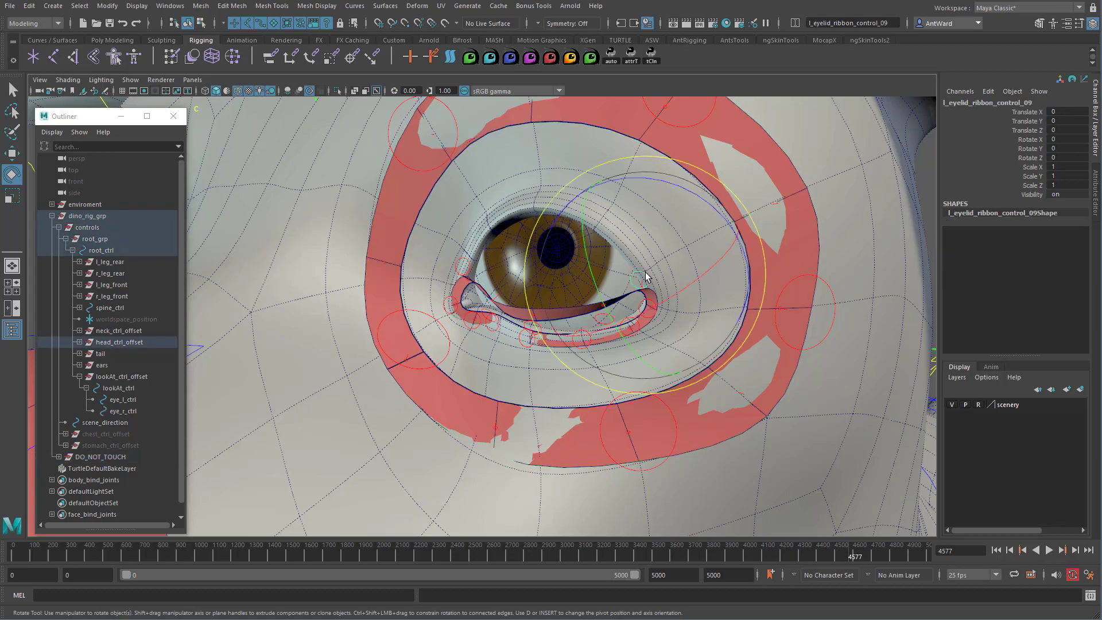
key("Up")
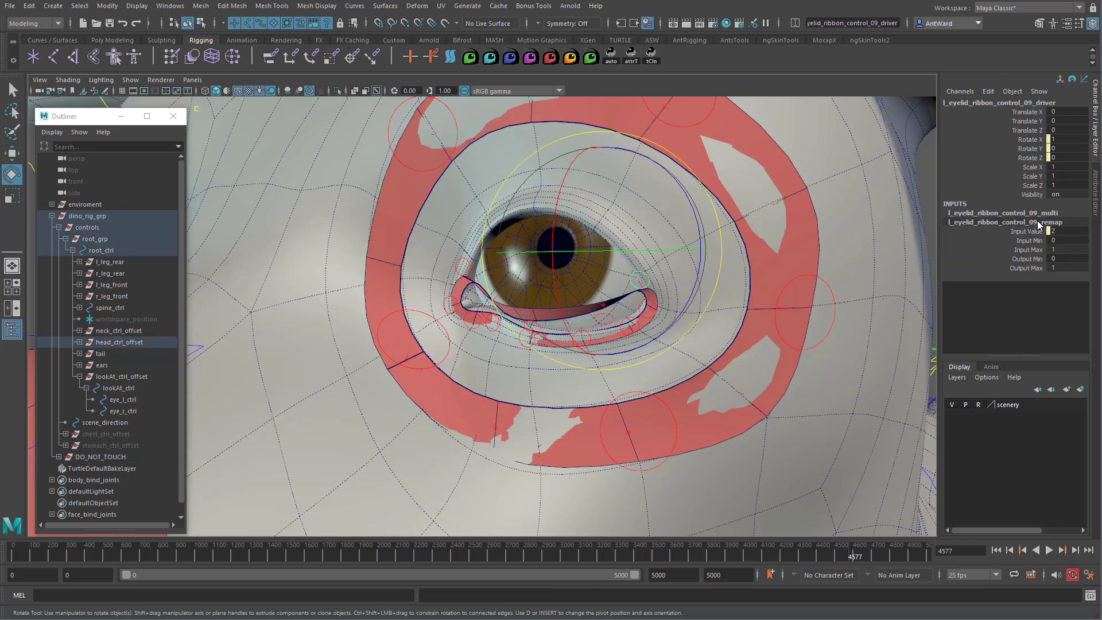
double_click(1072, 267)
key("Return")
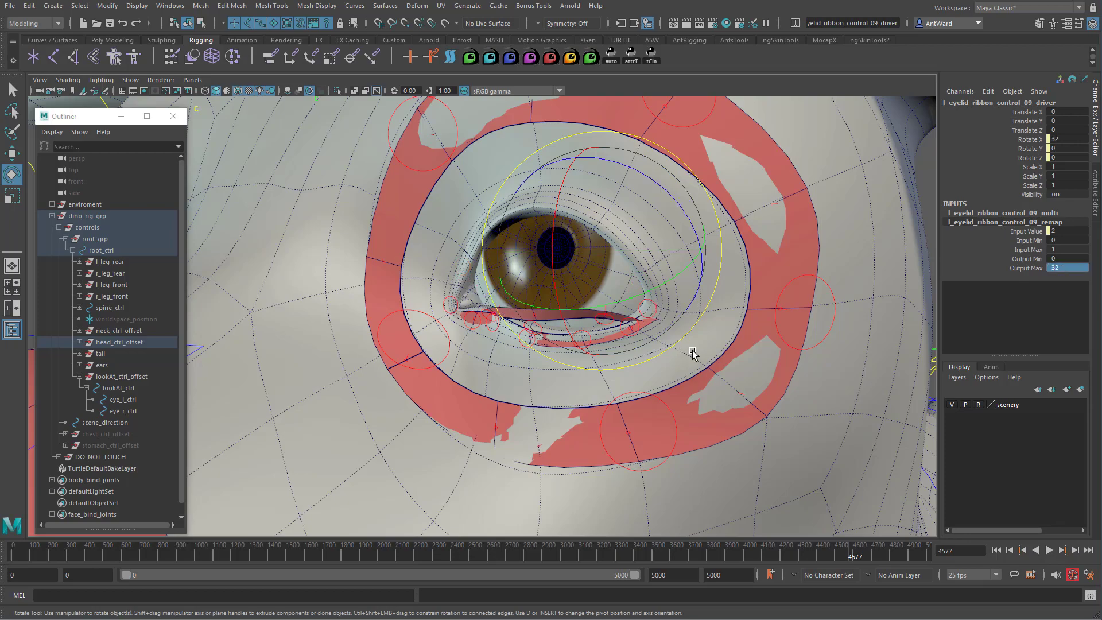
Scrub Blink and Eye Influence on eye_l_ctrl to test the upper eyelid, leaving Eye Influence at 0.
left_click(123, 400)
left_click(1025, 223)
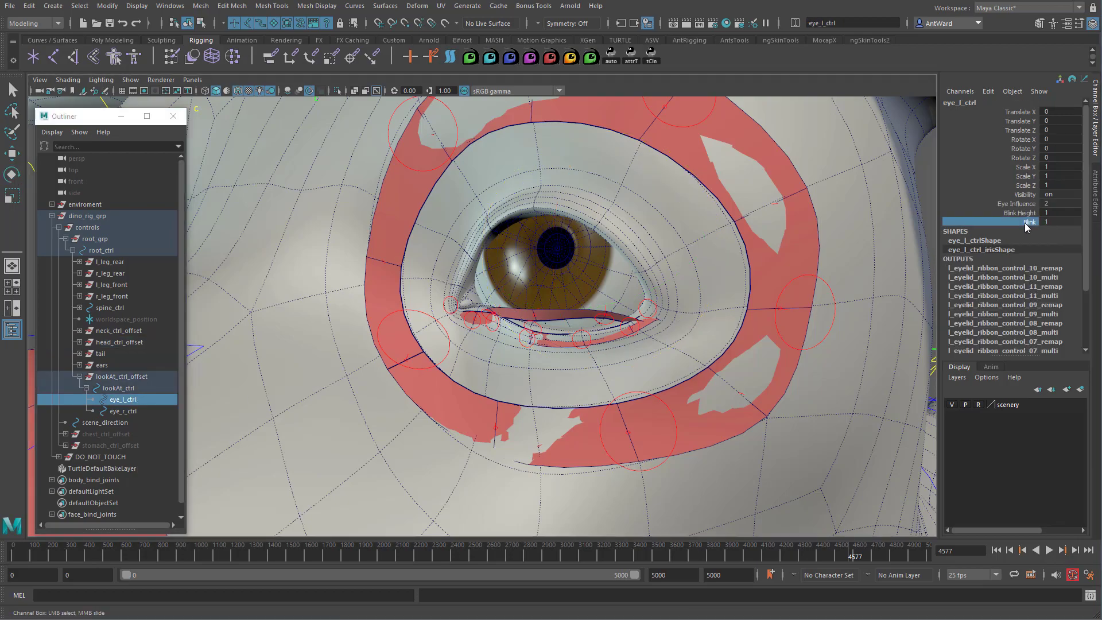
mouse_move(804, 271)
middle_mouse_down()
mouse_move(793, 273)
mouse_move(808, 272)
middle_mouse_up()
left_click(1032, 205)
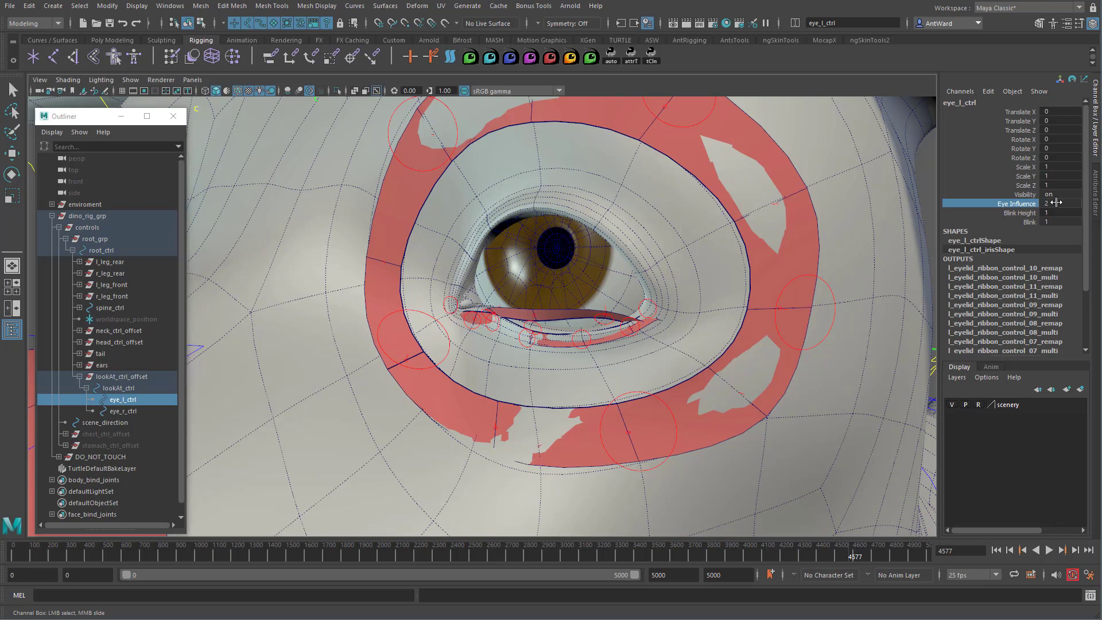
middle_click_drag(814, 247, 798, 245)
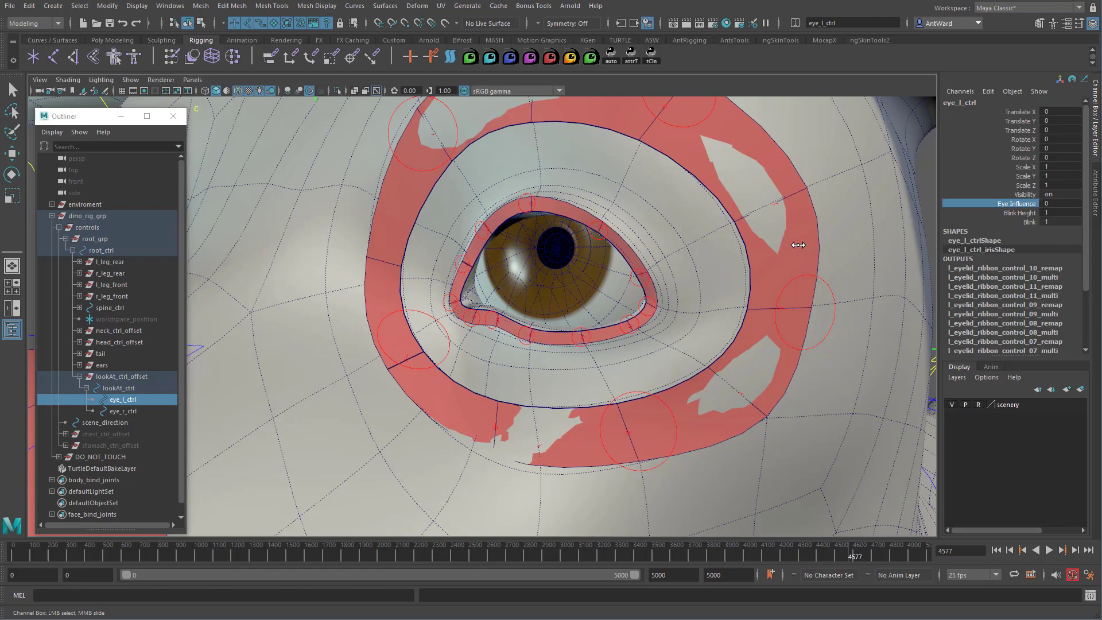
On l_eyelid_ribbon_control_08_remap, set Input Min to 1, Input Max to 2 and Output Max to -1.
left_click(649, 298)
key("Up")
key("Up")
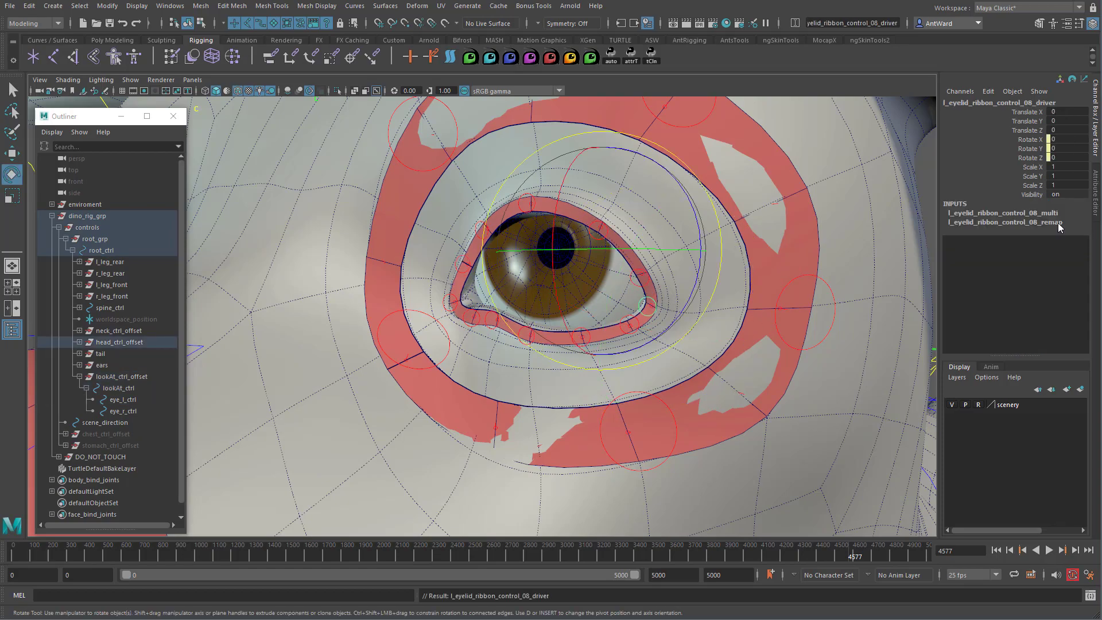
left_click(1061, 224)
left_click(1065, 240)
type("1")
left_click(1066, 247)
type("2")
left_click(1065, 265)
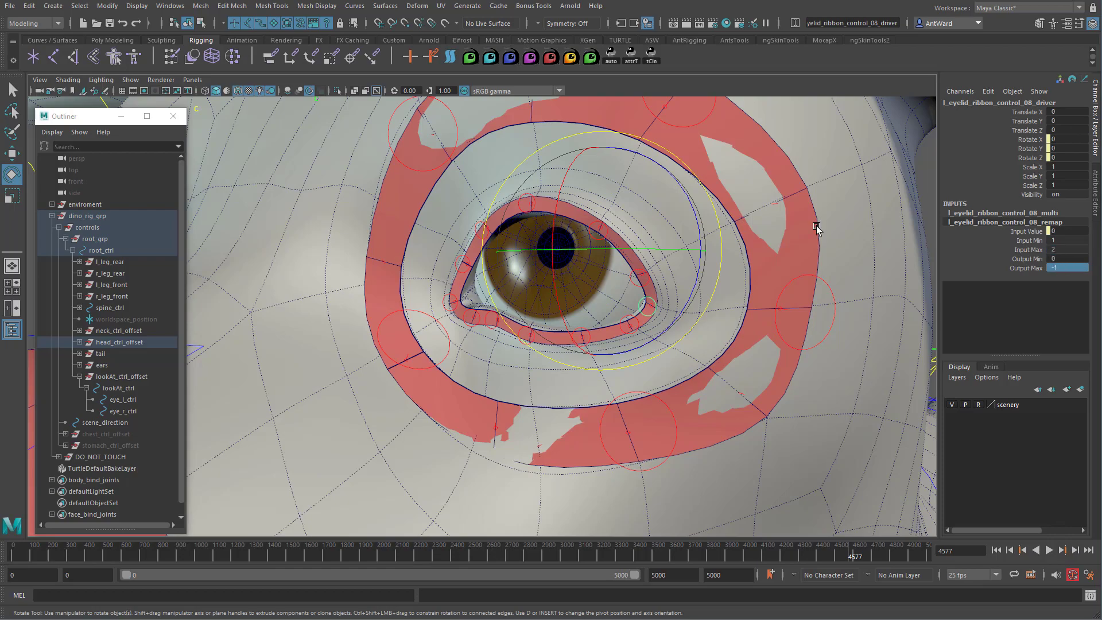
Set Output Max to -7 on l_eyelid_ribbon_control_07_remap for the lower eyelid.
left_click(630, 324)
key("Up")
key("Up")
left_click(1038, 226)
left_click(1067, 267)
type("-7")
key("Return")
Adjust the remap range on l_eyelid_ribbon_control_06_remap, starting from that lower eyelid control's driver.
left_click(581, 337)
key("Up")
key("Up")
left_click(1038, 222)
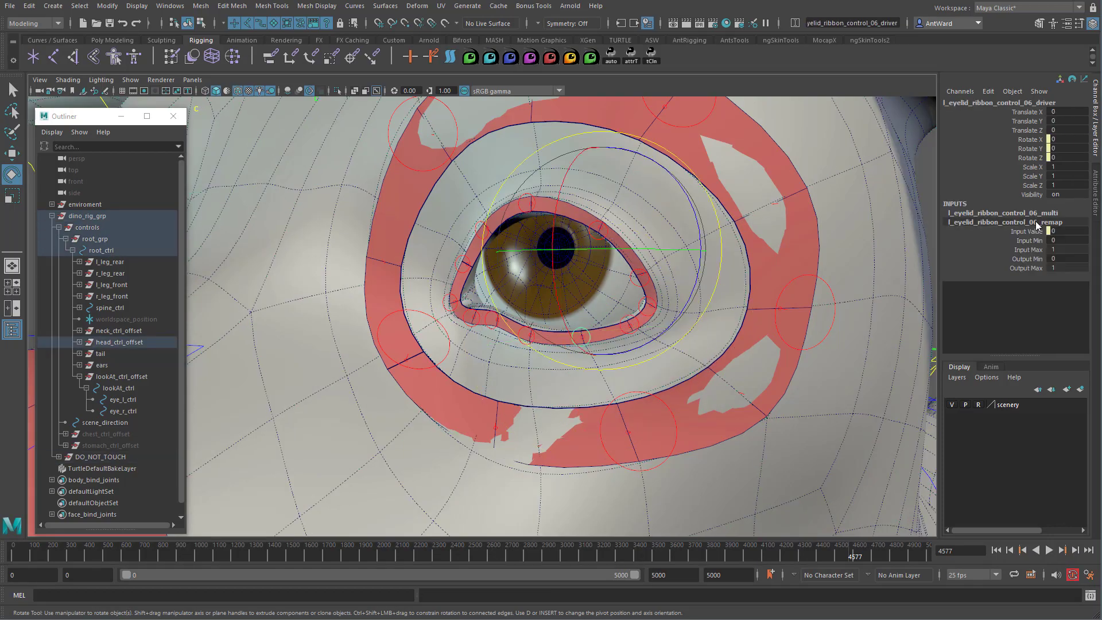
left_click(1066, 240)
On l_eyelid_ribbon_control_05_remap, set Input Min to 1, Input Max to 2 and Output Max to -10.
left_click(526, 338)
left_click(526, 339)
key("Up")
key("Up")
left_click(1010, 222)
left_click(1065, 268)
key("Return")
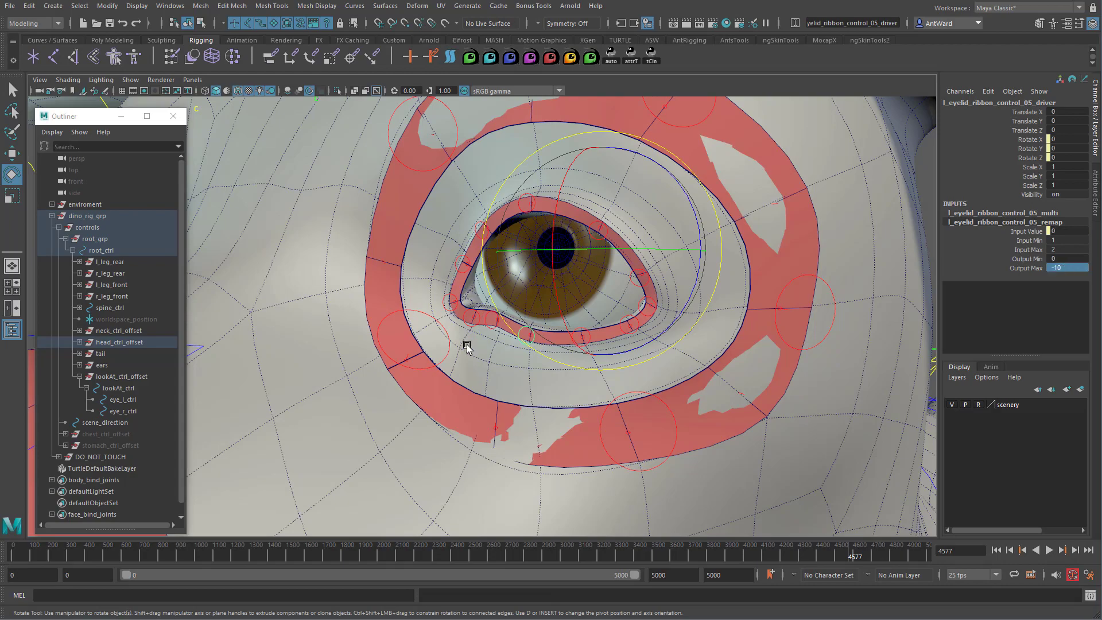
On l_eyelid_ribbon_control_04_remap, set Input Min to 0.5, Input Max to 1.5 and Output Max to -2.5.
left_click(492, 323)
key("Up")
key("Up")
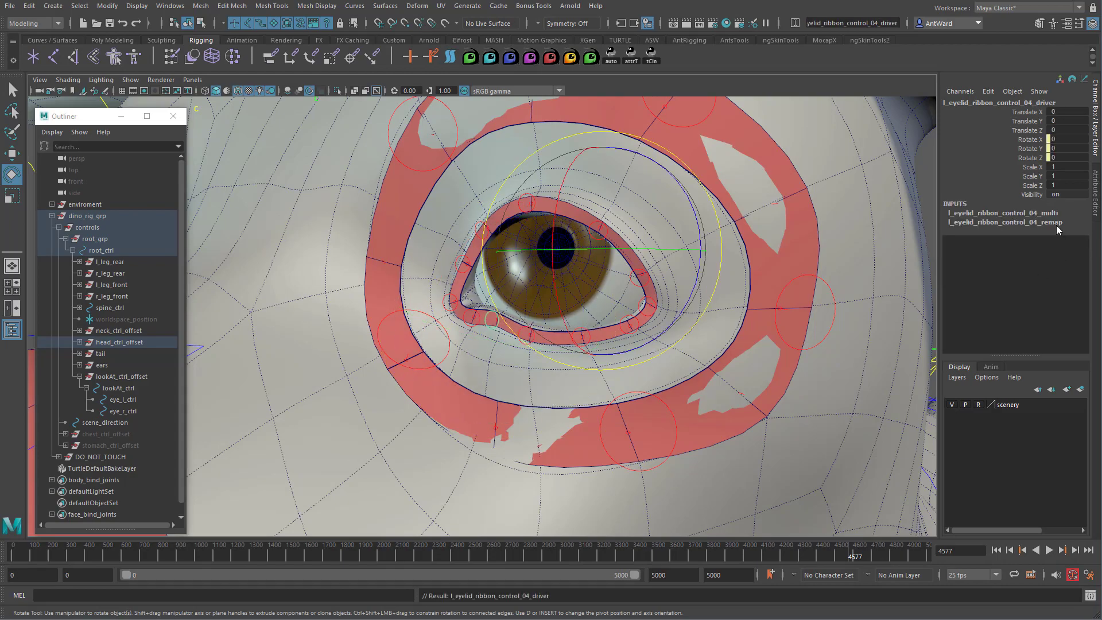
left_click(1057, 224)
left_click(1066, 237)
key("Tab")
key("Tab")
key("Tab")
type("-2")
key("Return")
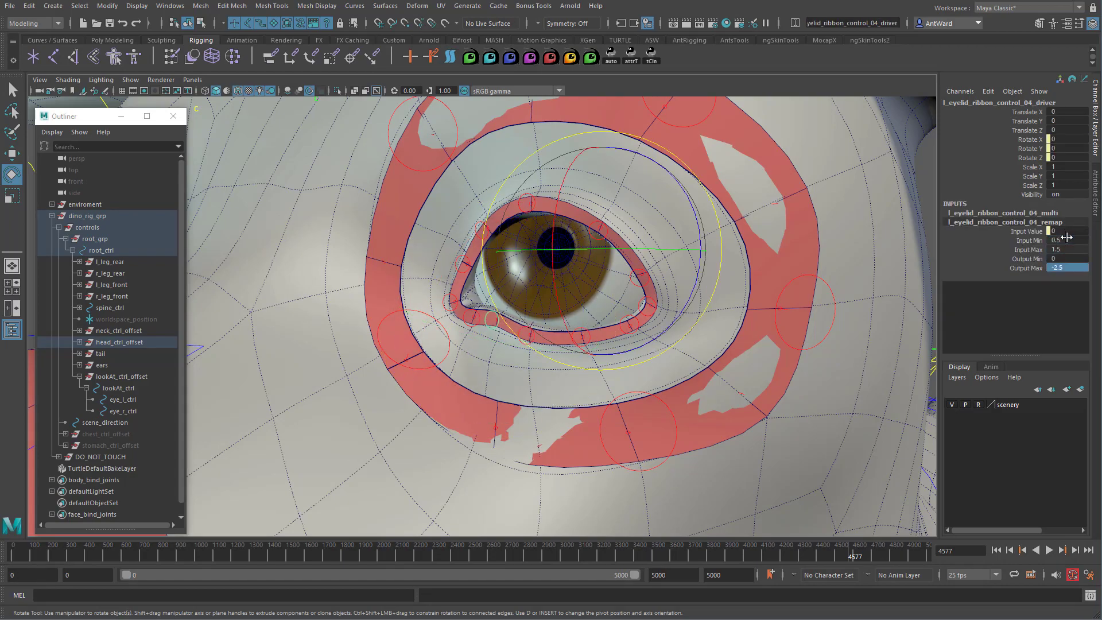
Scrub Eye Influence and Blink on eye_l_ctrl to check both lids closing from several angles, leaving Eye Influence at 2 and Blink at 1.
left_click(123, 399)
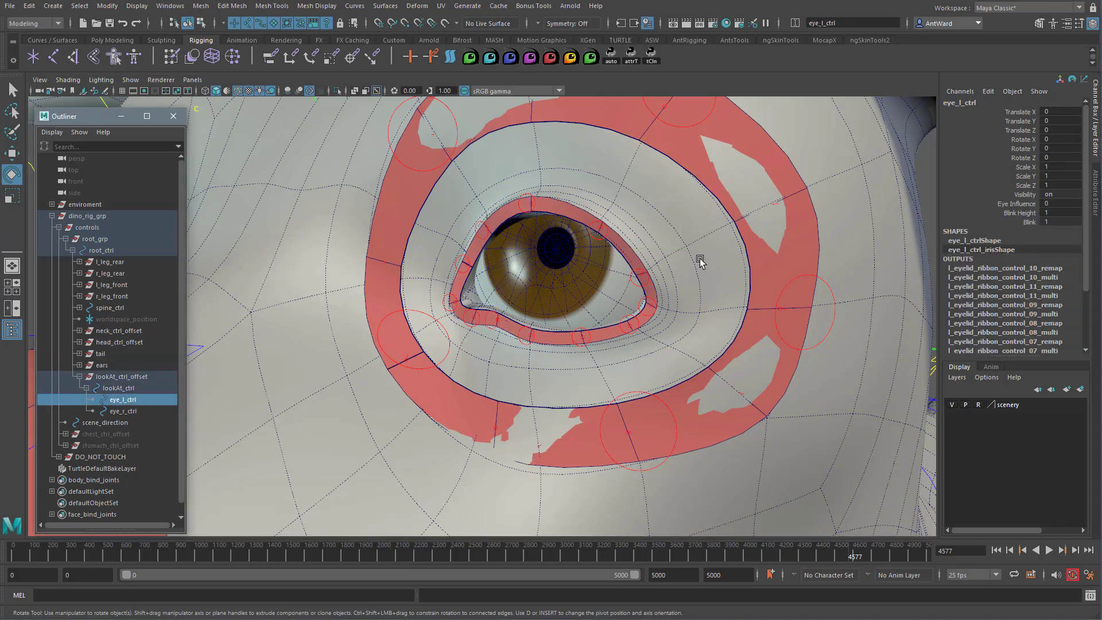
left_click(1025, 204)
middle_click_drag(860, 223, 736, 229)
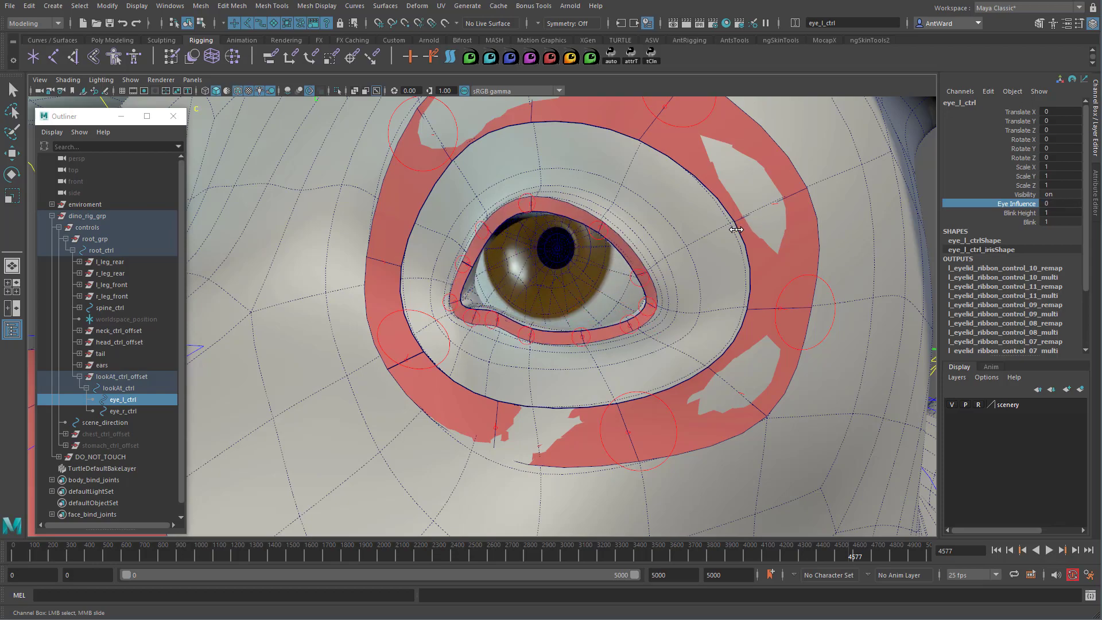
left_click(1010, 222)
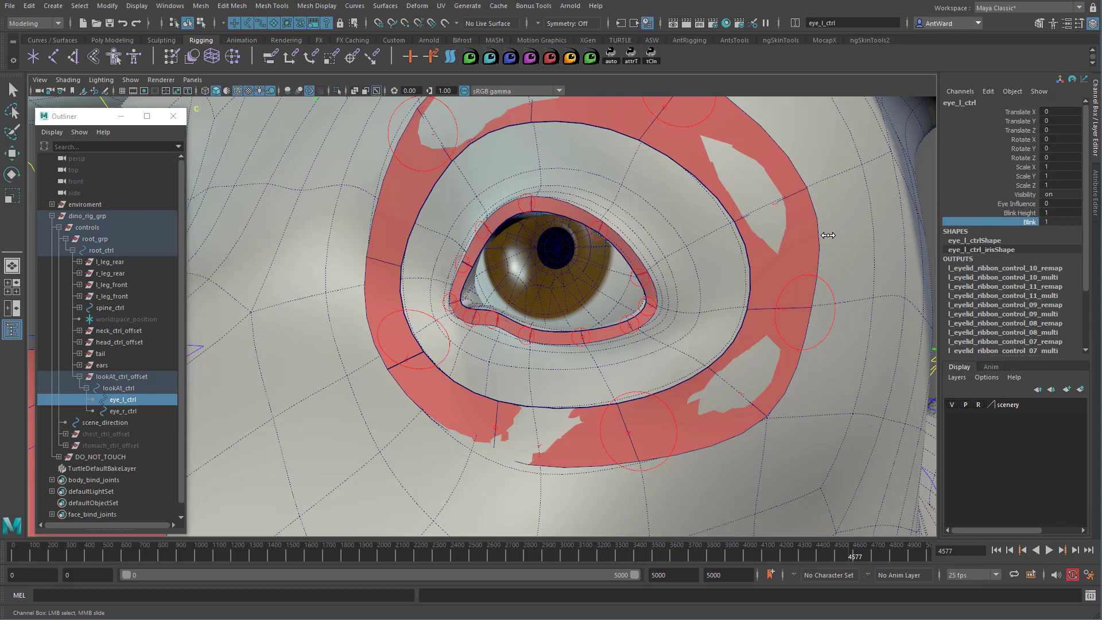
left_click(1024, 204)
middle_click_drag(738, 236, 774, 270)
left_click(1023, 223)
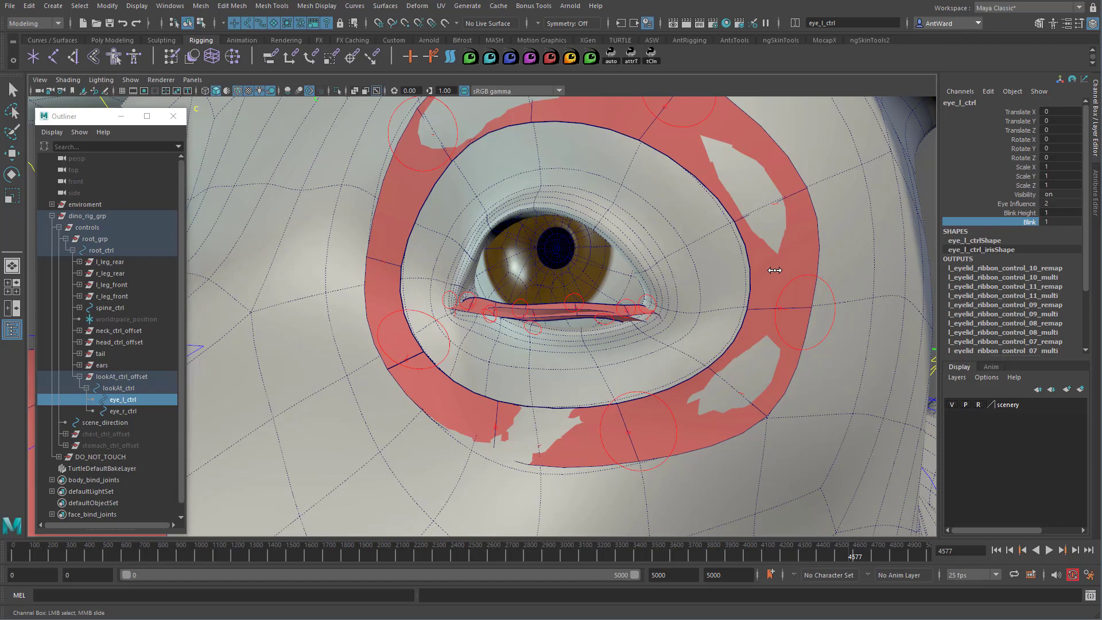
left_click_drag(774, 269, 705, 293, "alt")
middle_click_drag(705, 293, 706, 290)
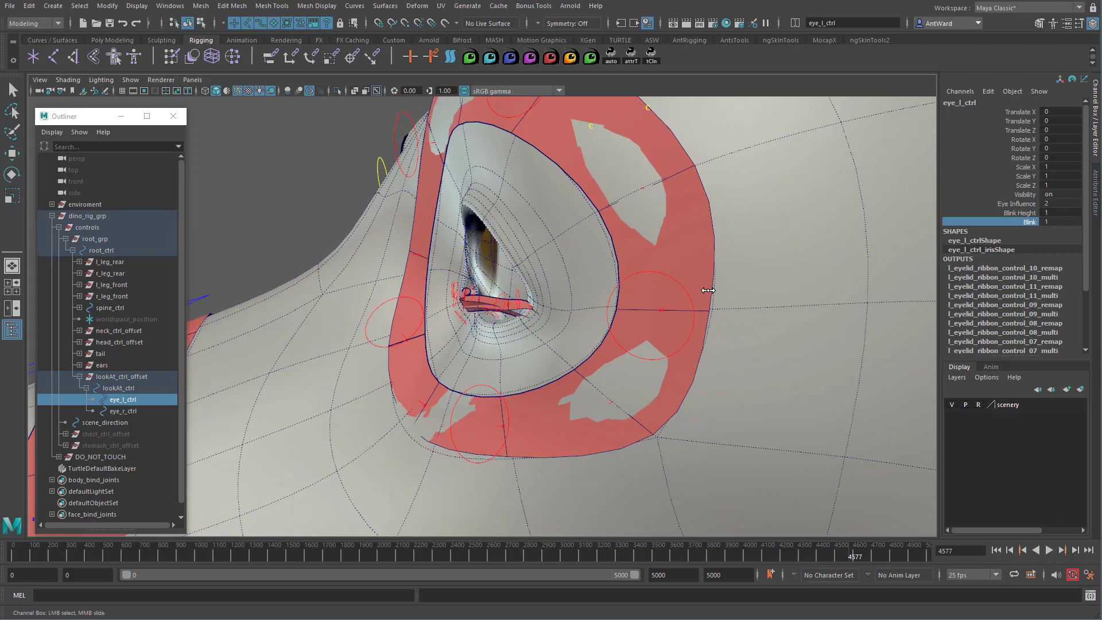
left_click_drag(685, 300, 504, 337, "alt")
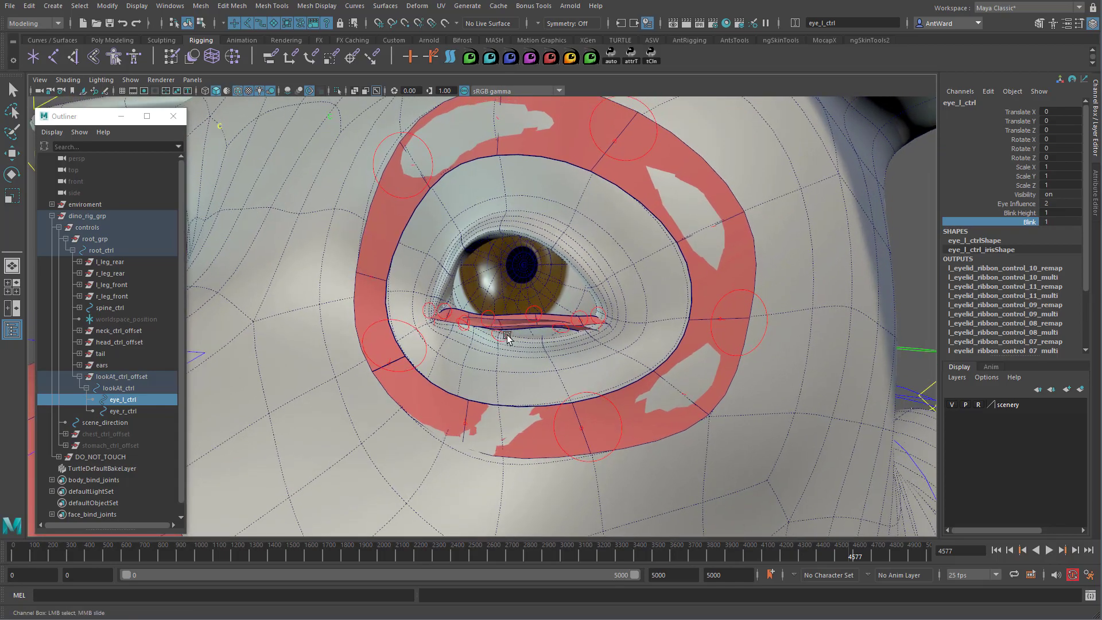
Try lowering Output Max on l_eyelid_ribbon_control_11_remap to see the upper lid move, and undo the change.
left_click(507, 337)
key("e")
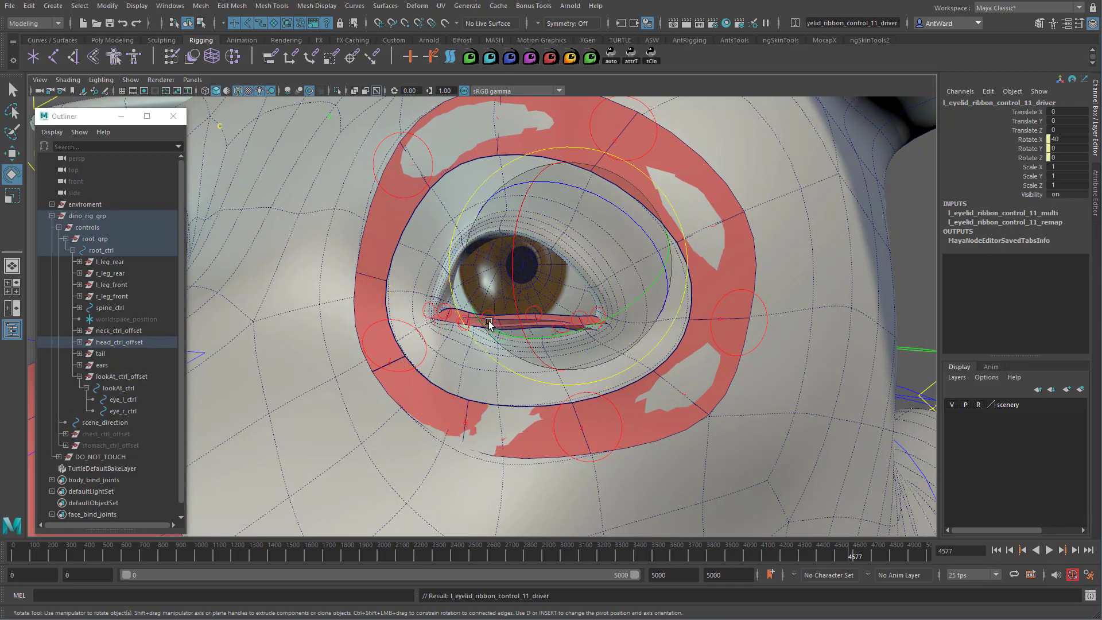
left_click(1051, 223)
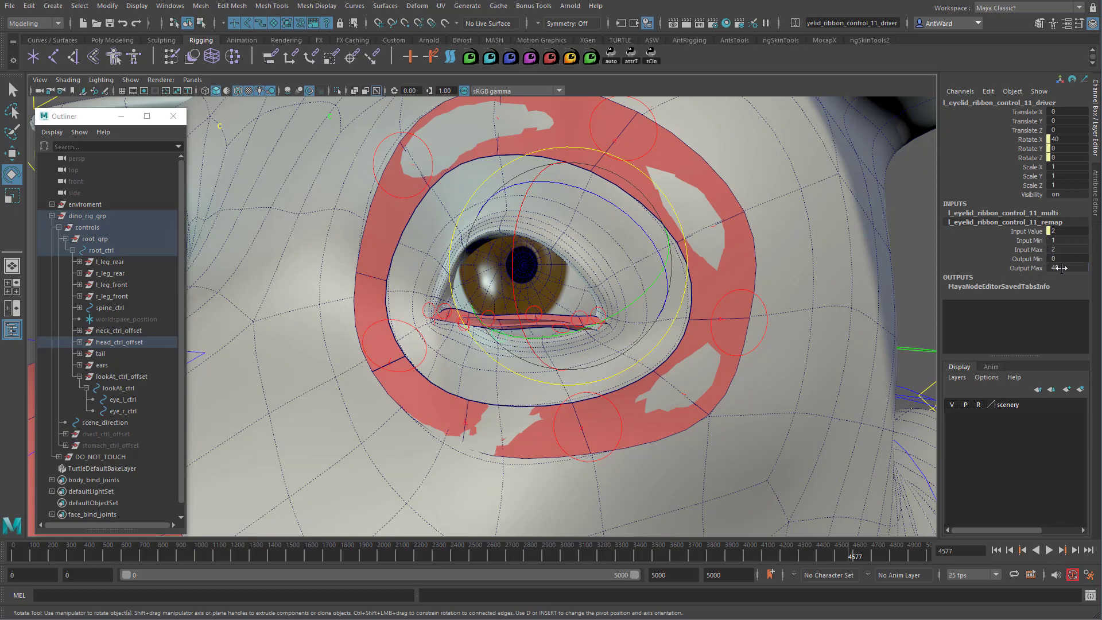
left_click(1037, 269)
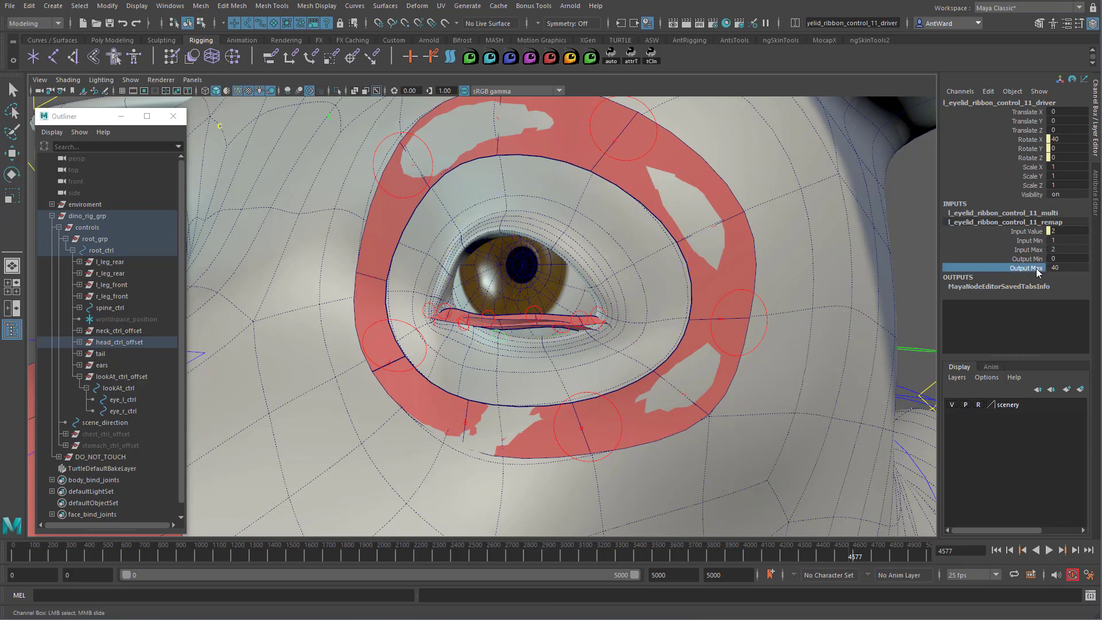
middle_click_drag(767, 268, 692, 275)
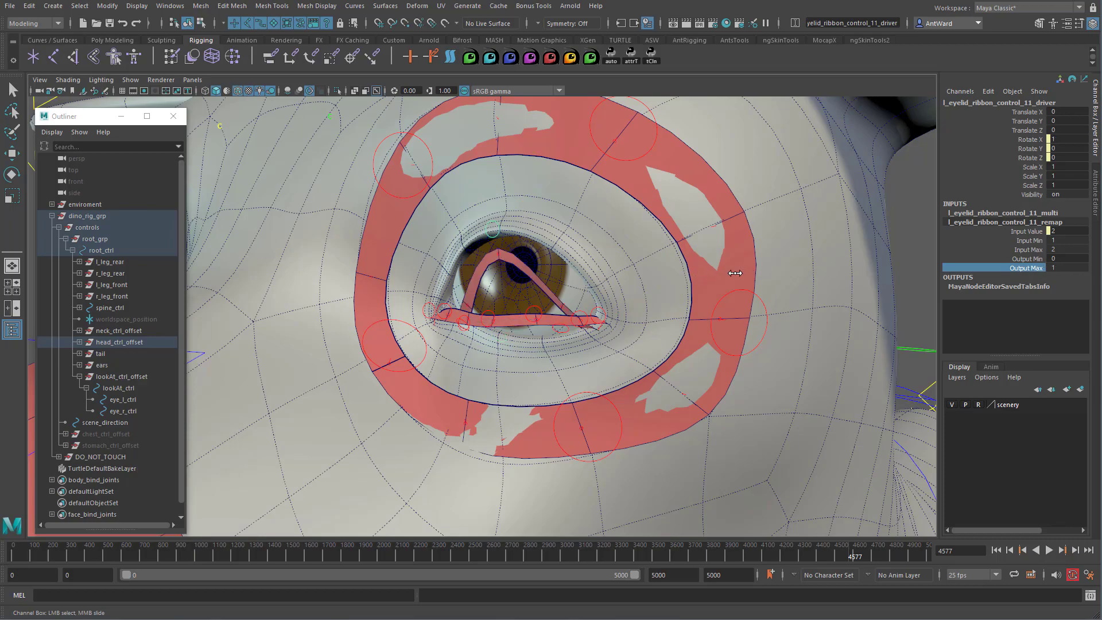
key("ctrl+z")
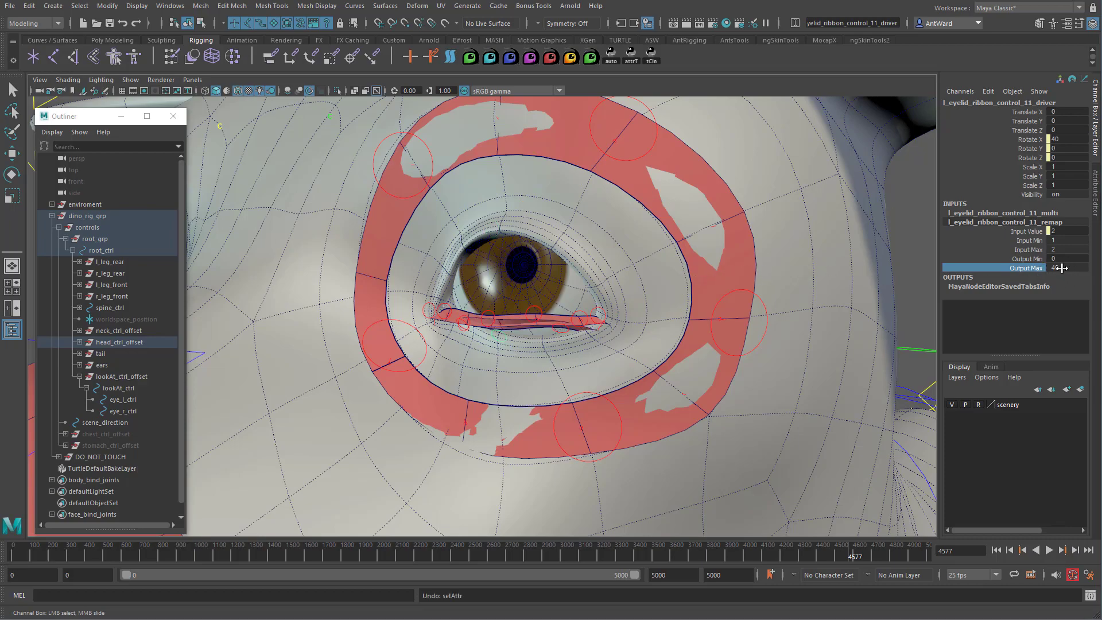
Try an Output Max of 36.667 on l_eyelid_ribbon_control_11_remap in the Attribute Editor, and undo it.
left_click(1096, 192)
left_click(1083, 100)
left_click(1050, 100)
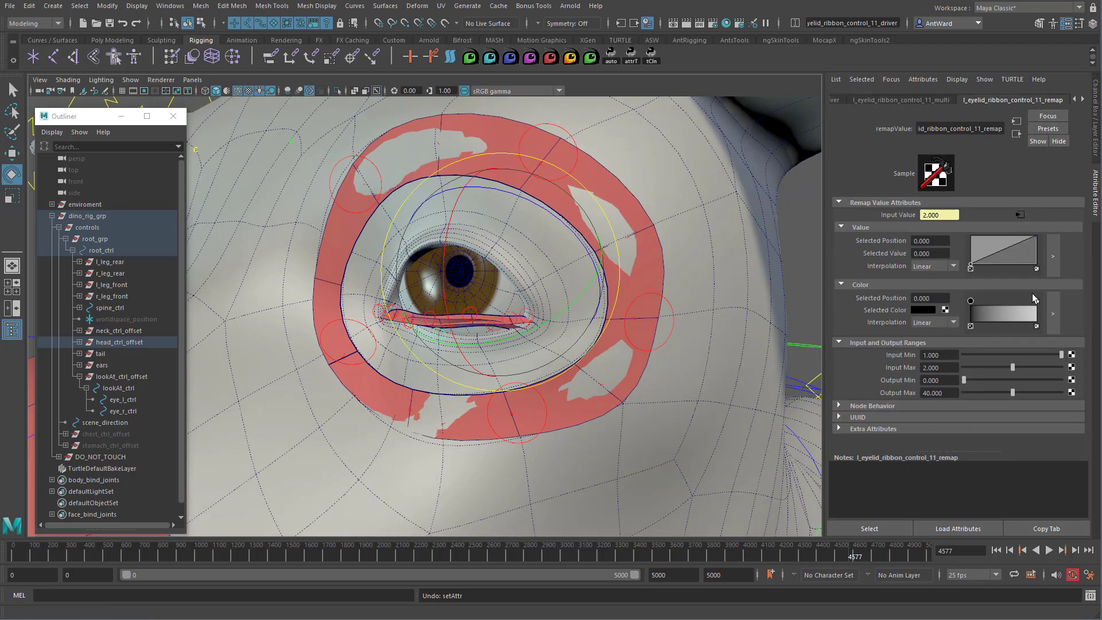
left_click_drag(1013, 393, 1009, 393)
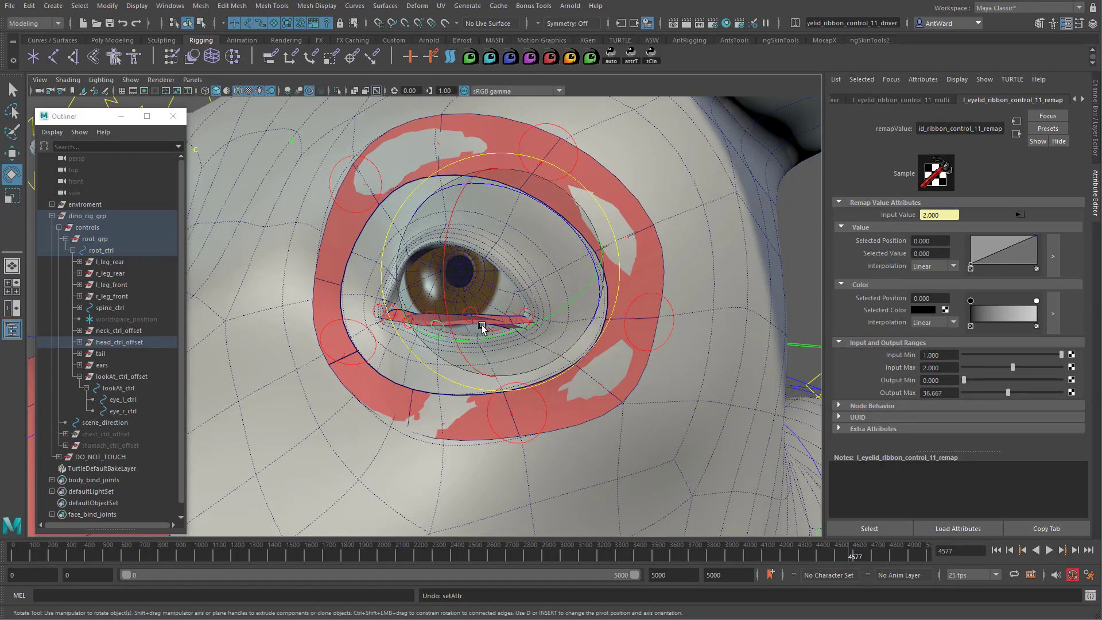
key("ctrl+z")
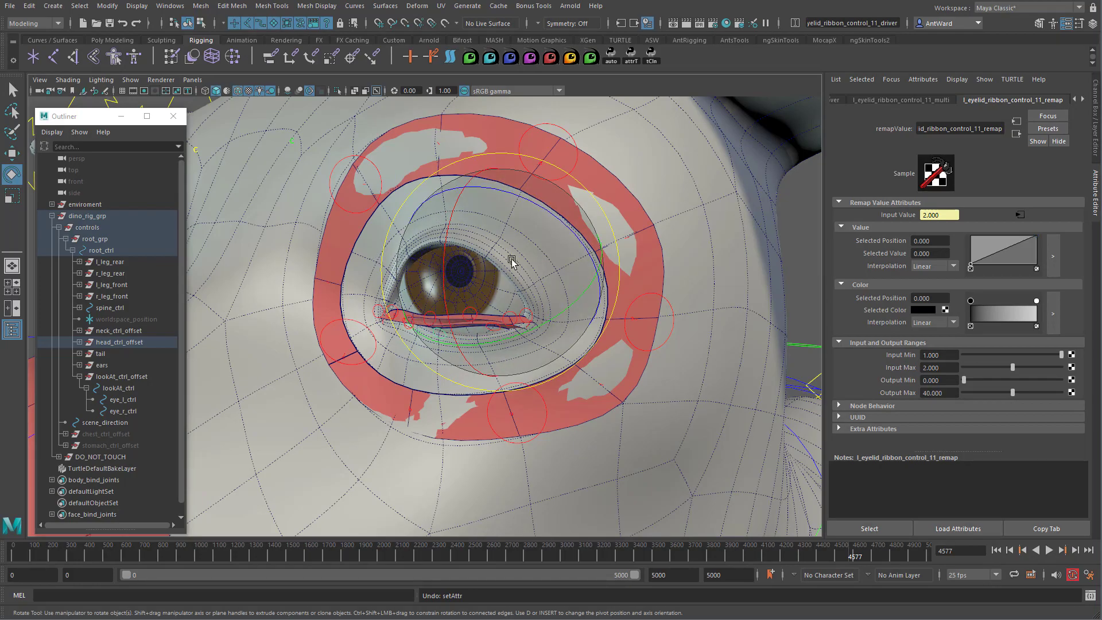
mouse_move(561, 347)
left_mouse_down("alt")
mouse_move(531, 352)
mouse_move(545, 352)
left_mouse_up("alt")
left_click(1094, 131)
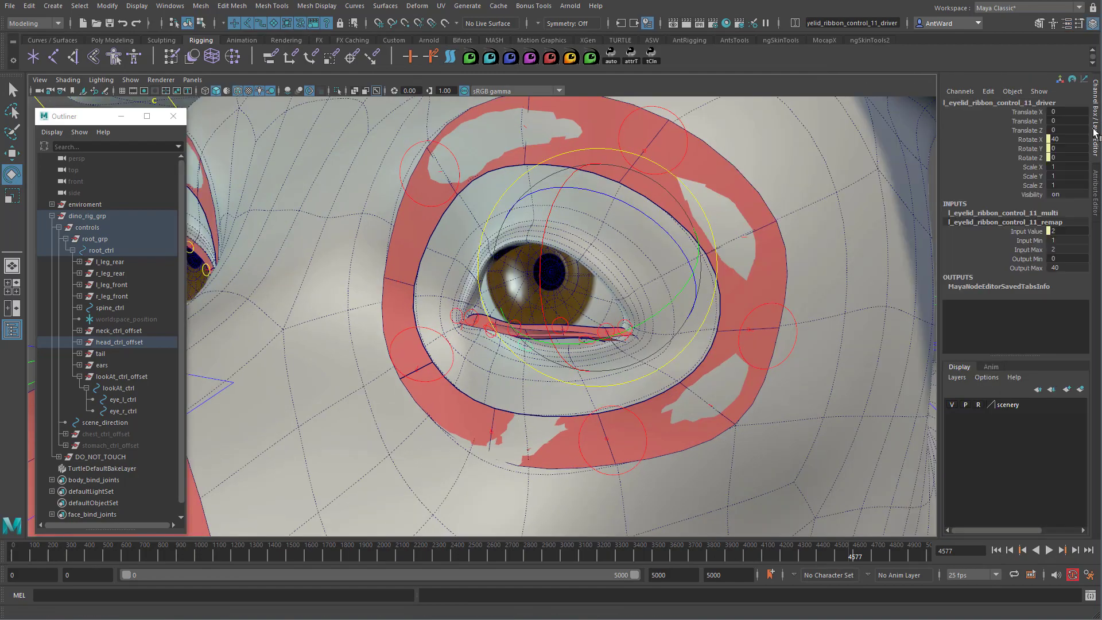
Graph the input connections of l_eyelid_ribbon_control_11_driver in the Node Editor.
left_click_drag(689, 308, 684, 307, "alt")
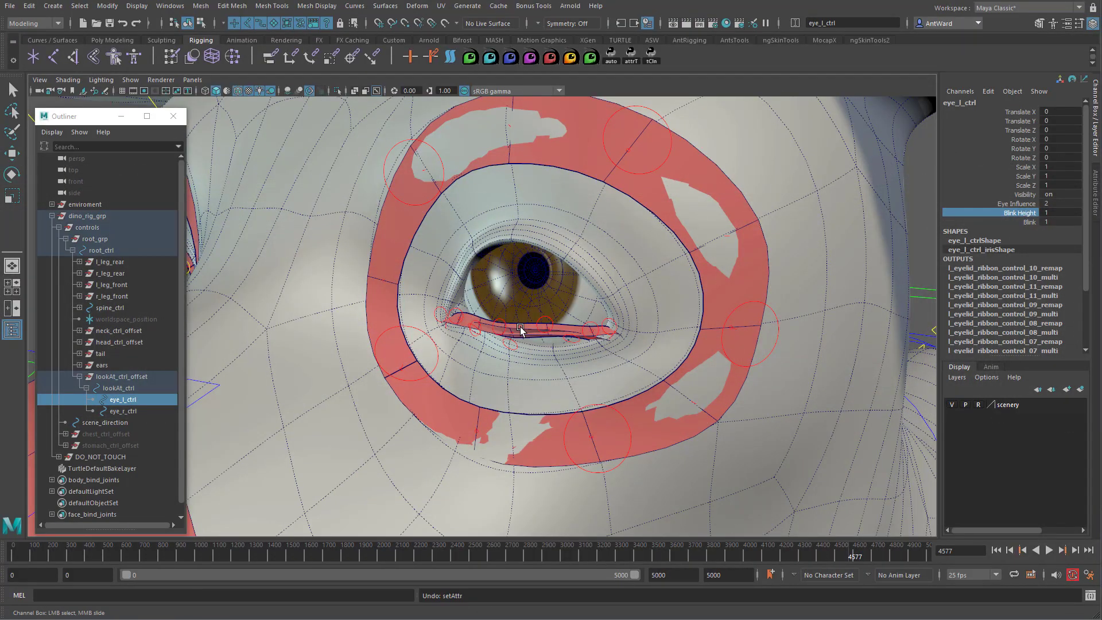
left_click(169, 5)
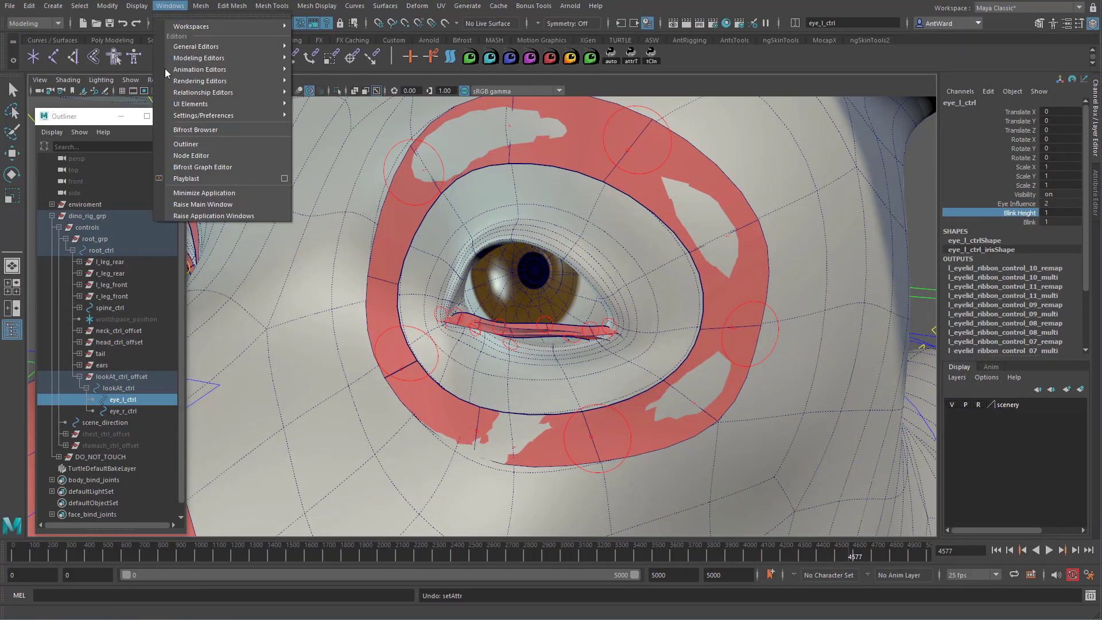
left_click(194, 156)
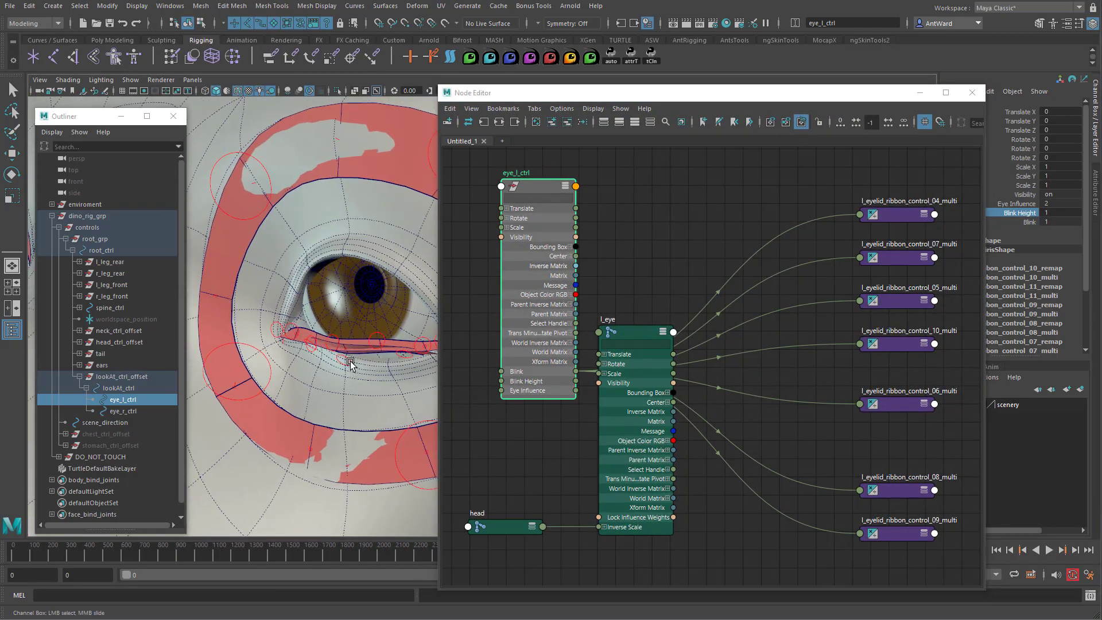
left_click(350, 363)
key("e")
key("Up")
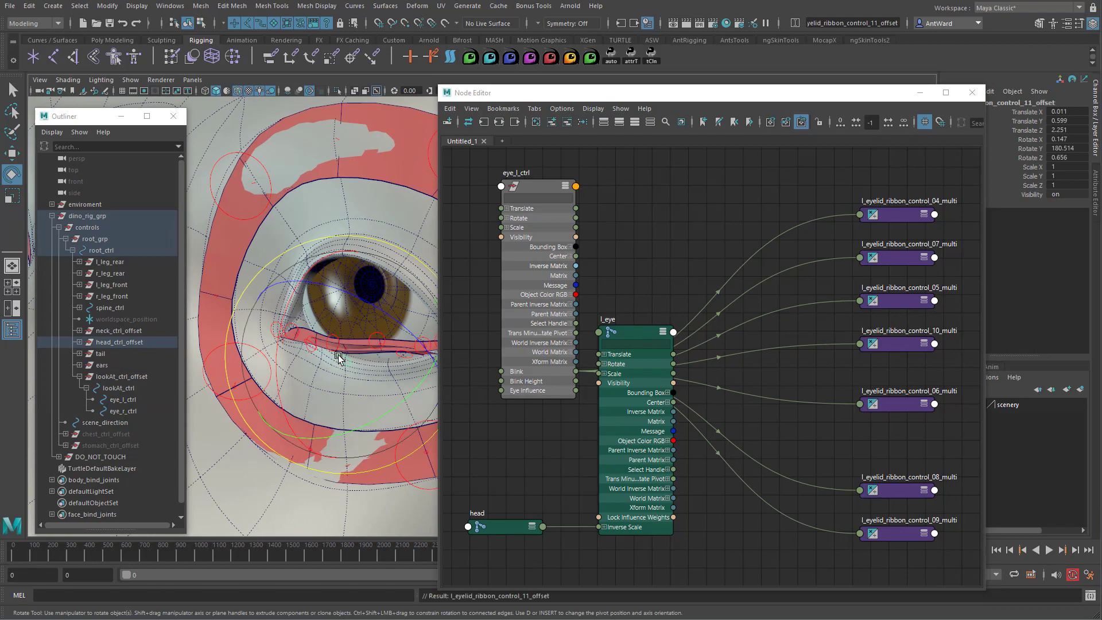
left_click(499, 122)
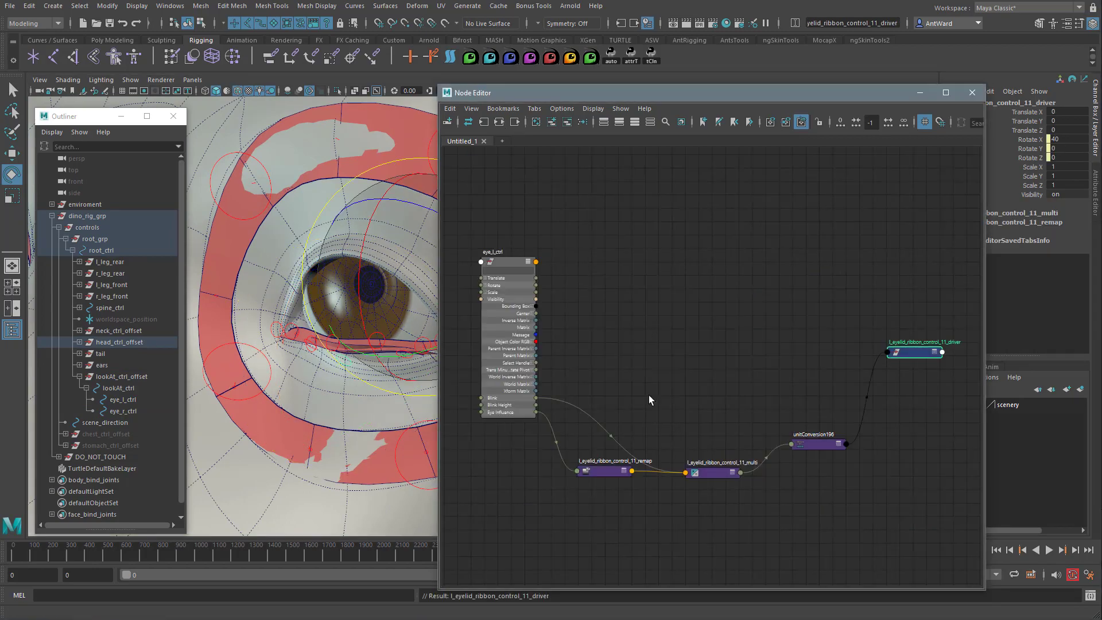
Rearrange the graphed network so eye_l_ctrl and l_eyelid_ribbon_control_11_remap leave free space above for another node.
left_click_drag(511, 277, 498, 382)
scroll(662, 423, "up", 1)
left_click_drag(984, 376, 998, 372)
left_click_drag(836, 98, 826, 81)
middle_click_drag(609, 386, 636, 327, "alt")
left_click_drag(636, 331, 631, 389)
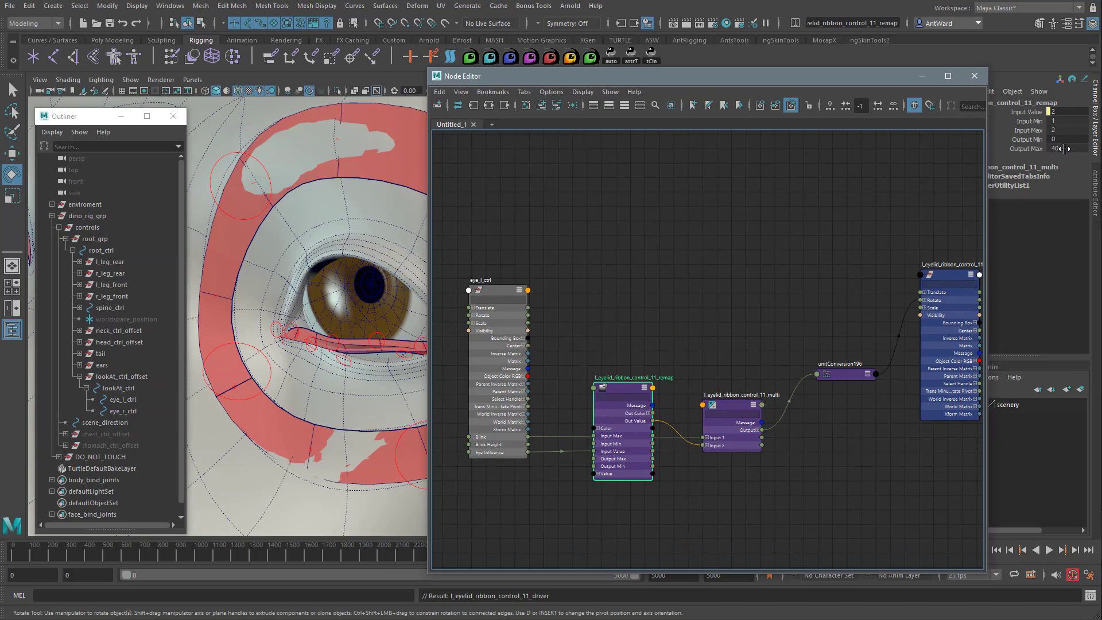
Create a plusMinusAverage node above the remap node and name it l_eyelid_ribbon_control_11_blink.
left_click(651, 276)
key("Tab")
type("plus")
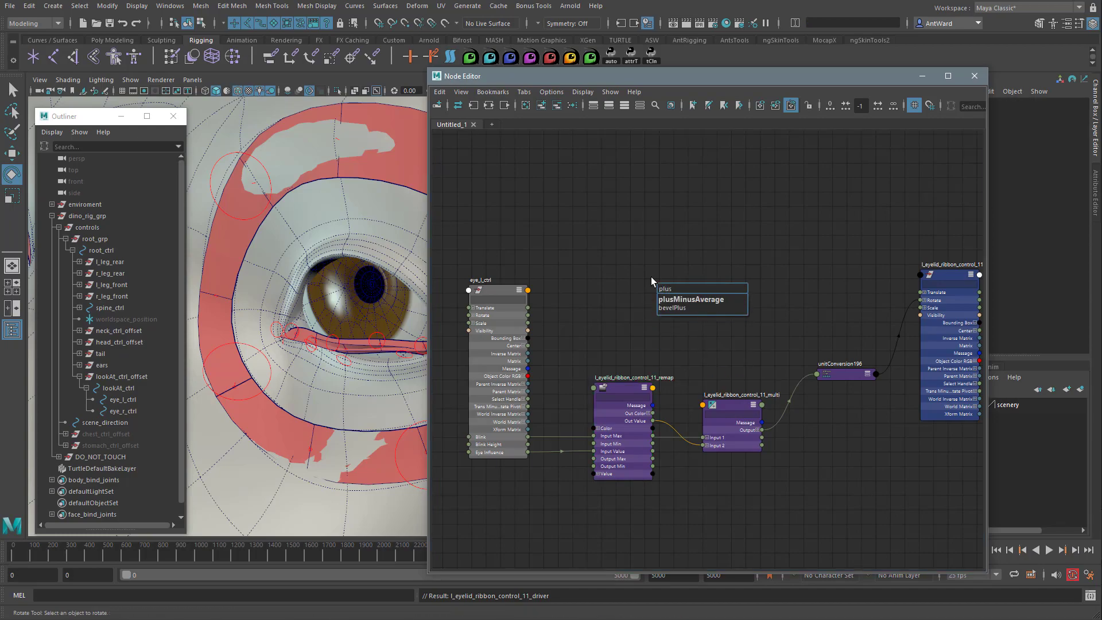
left_click(696, 298)
left_click_drag(697, 291, 595, 264)
key("3")
double_click(661, 377)
double_click(600, 252)
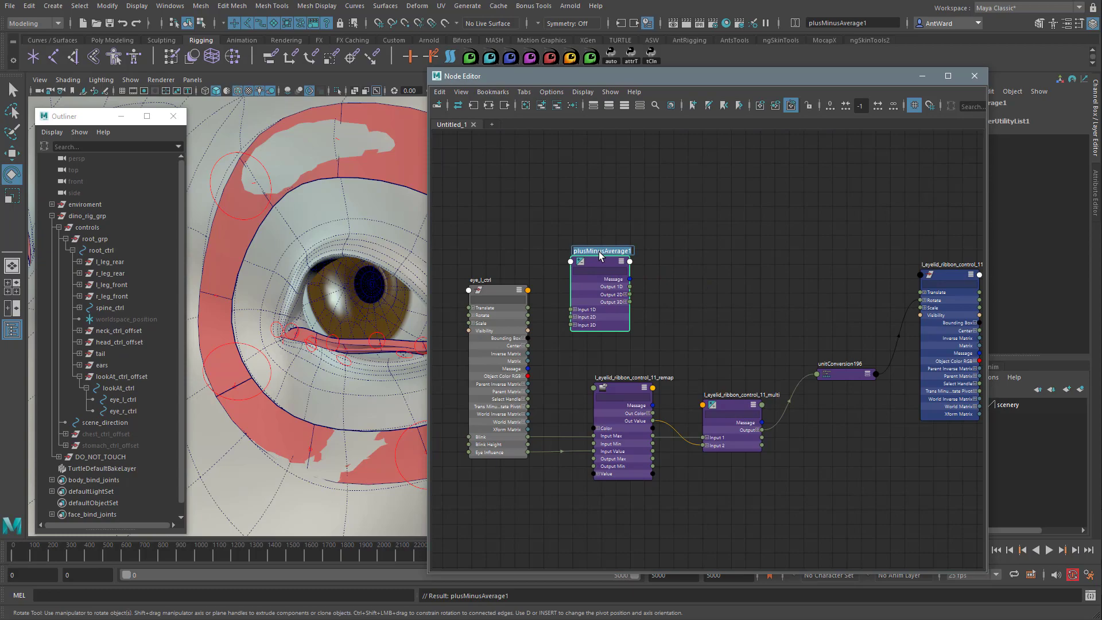
type("l_eyelid_ribbon_control_11_blink")
key("Return")
Connect eye_l_ctrl's Blink Height to Input 1D[0] and Input 1D[1] of l_eyelid_ribbon_control_11_blink.
left_click(575, 309)
right_click_drag(549, 392, 597, 398, "alt")
left_click_drag(844, 79, 775, 79)
left_click_drag(480, 452, 535, 286)
left_click_drag(482, 455, 535, 300)
left_click(660, 209)
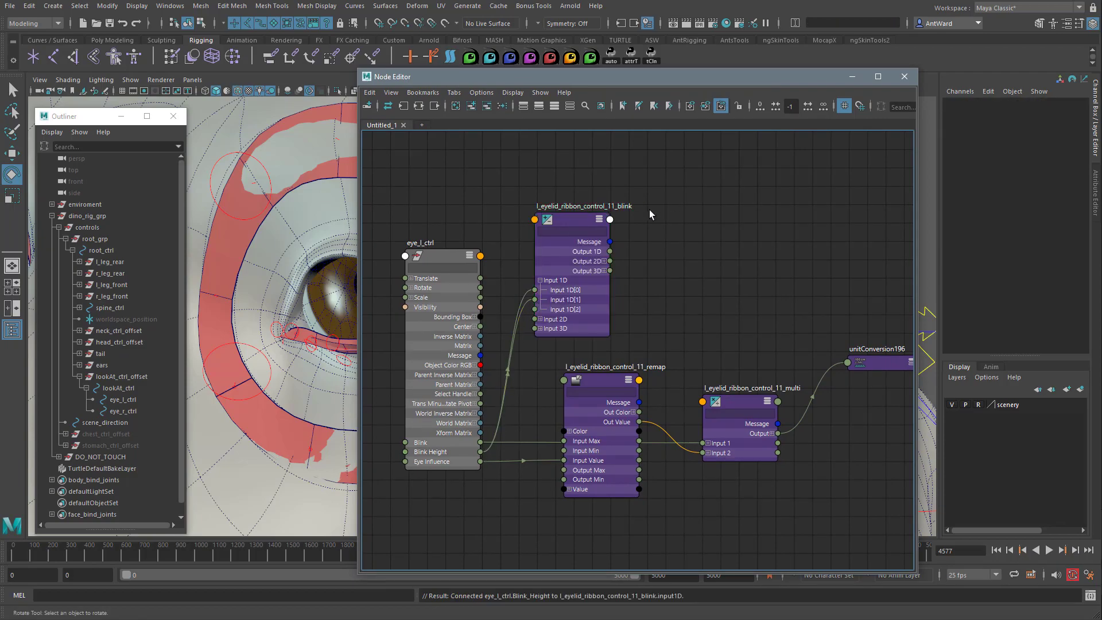
Disconnect Blink Height from Input 1D[1] of l_eyelid_ribbon_control_11_blink.
left_click(584, 222)
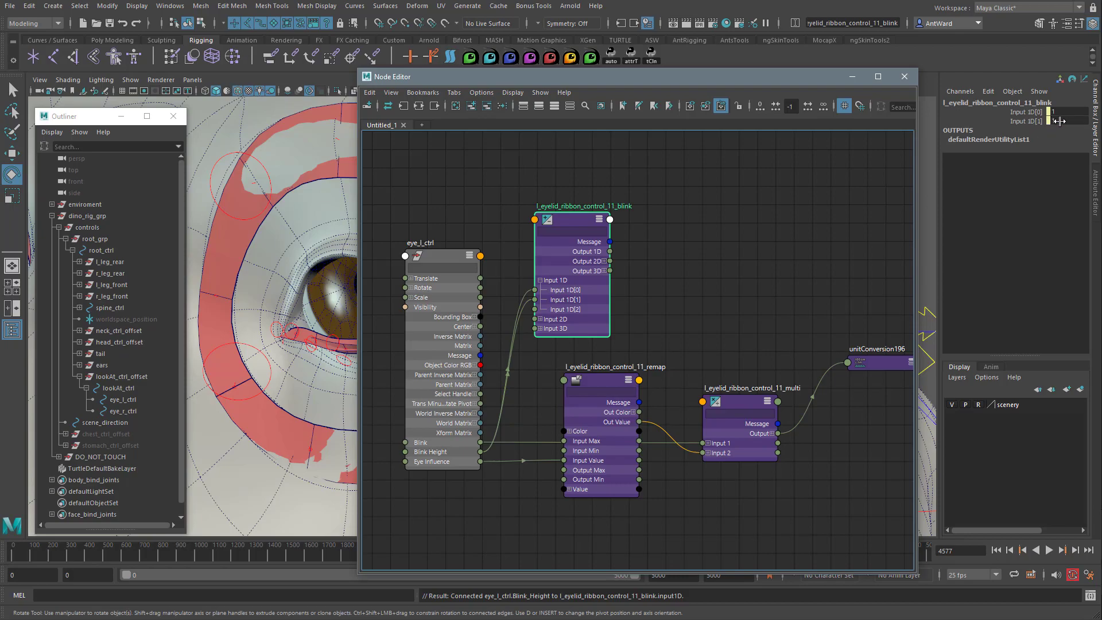
left_click(529, 301)
key("Delete")
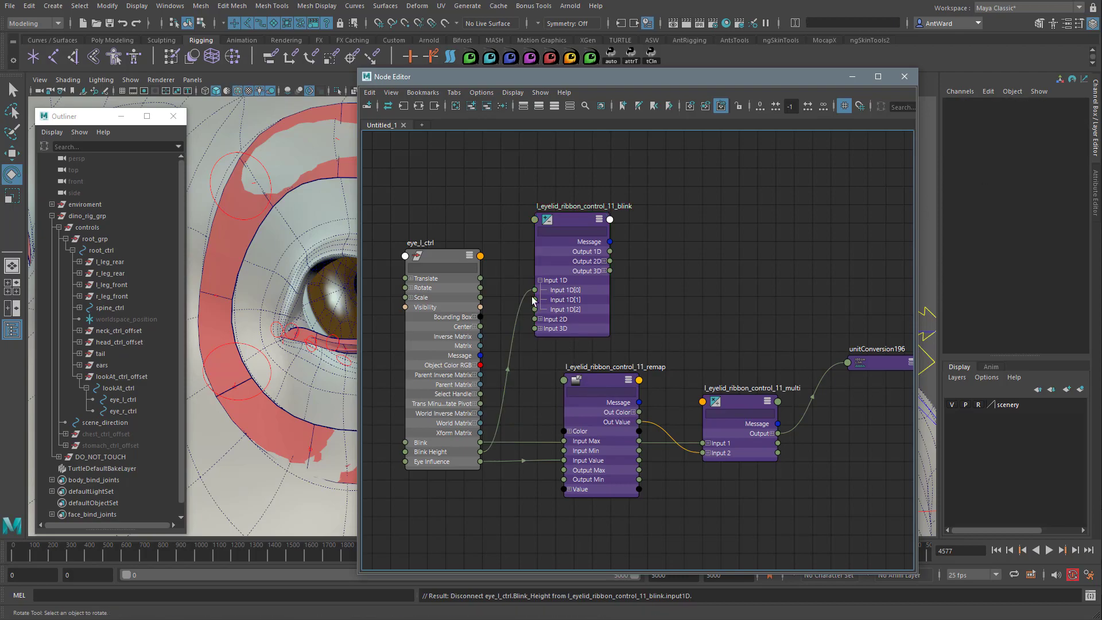
Set Input 1D[1] of l_eyelid_ribbon_control_11_blink to 40 and connect its Output 1D to the Output Max of l_eyelid_ribbon_control_11_remap.
left_click(574, 219)
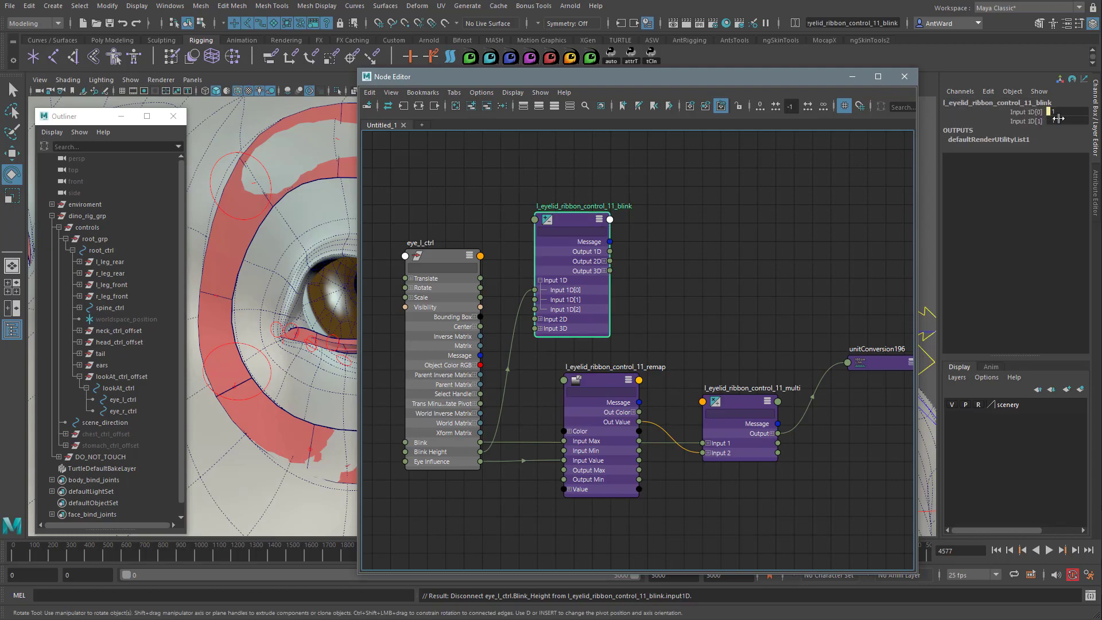
left_click(606, 377)
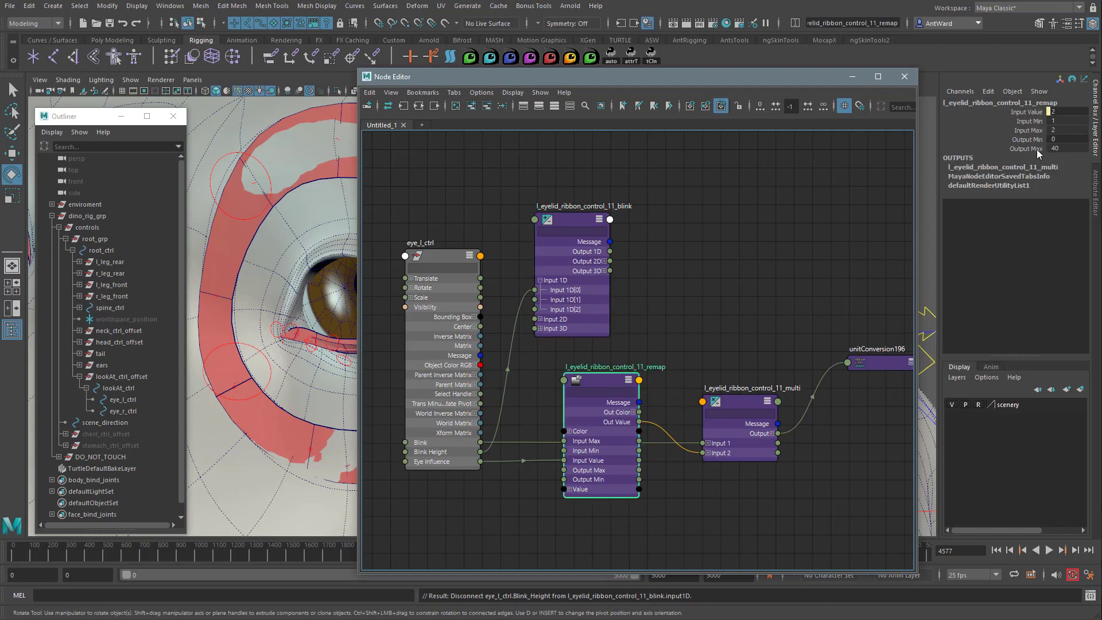
left_click(1073, 148)
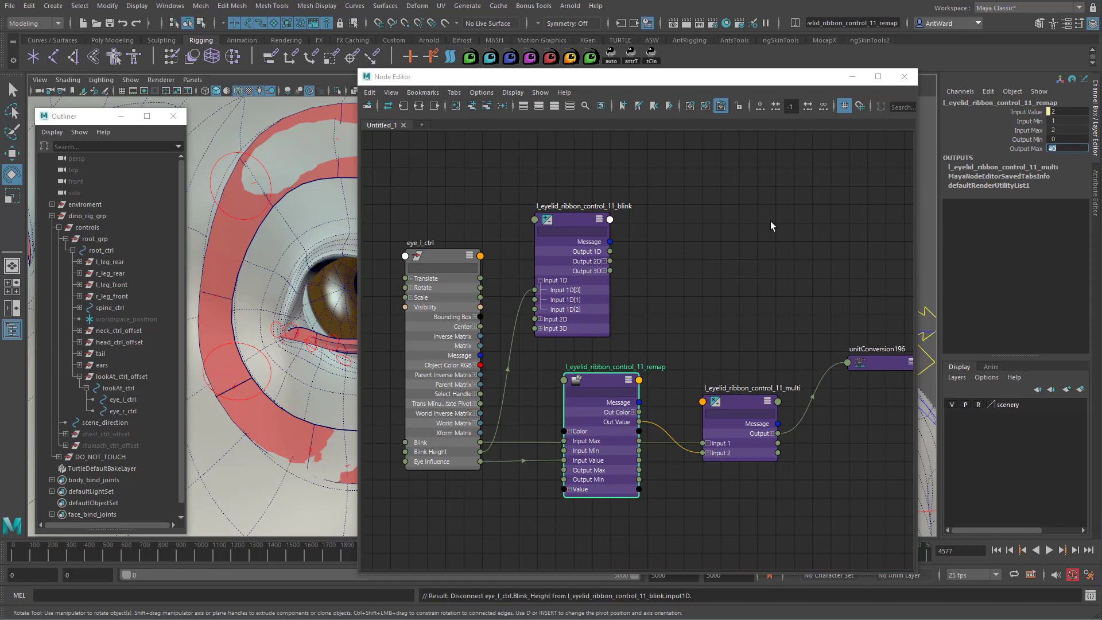
left_click(559, 221)
left_click(1063, 120)
type("40")
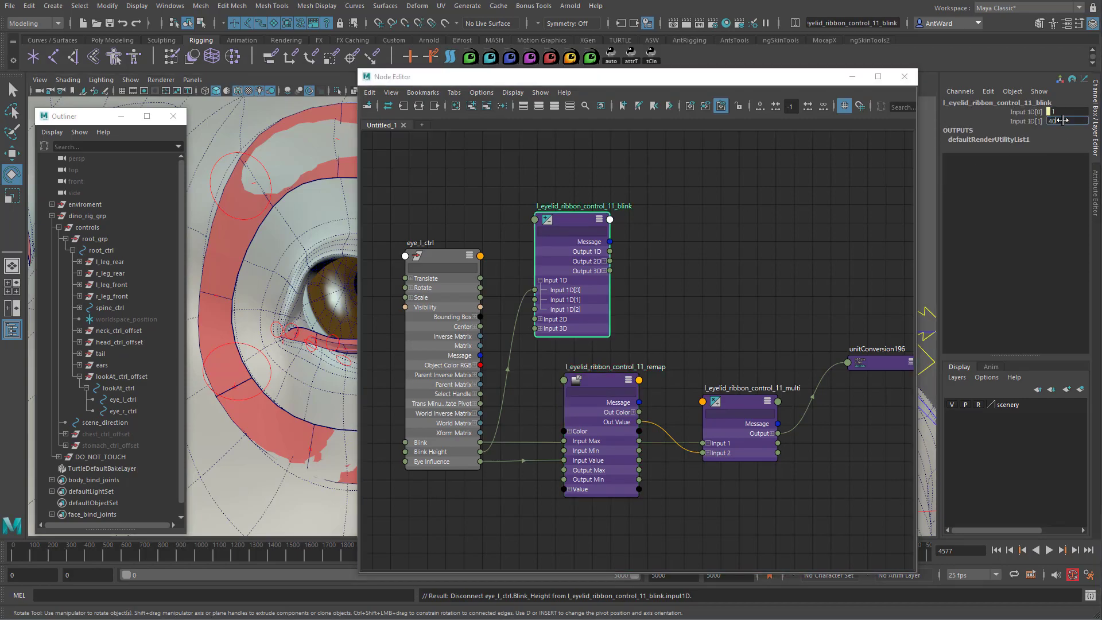
key("Return")
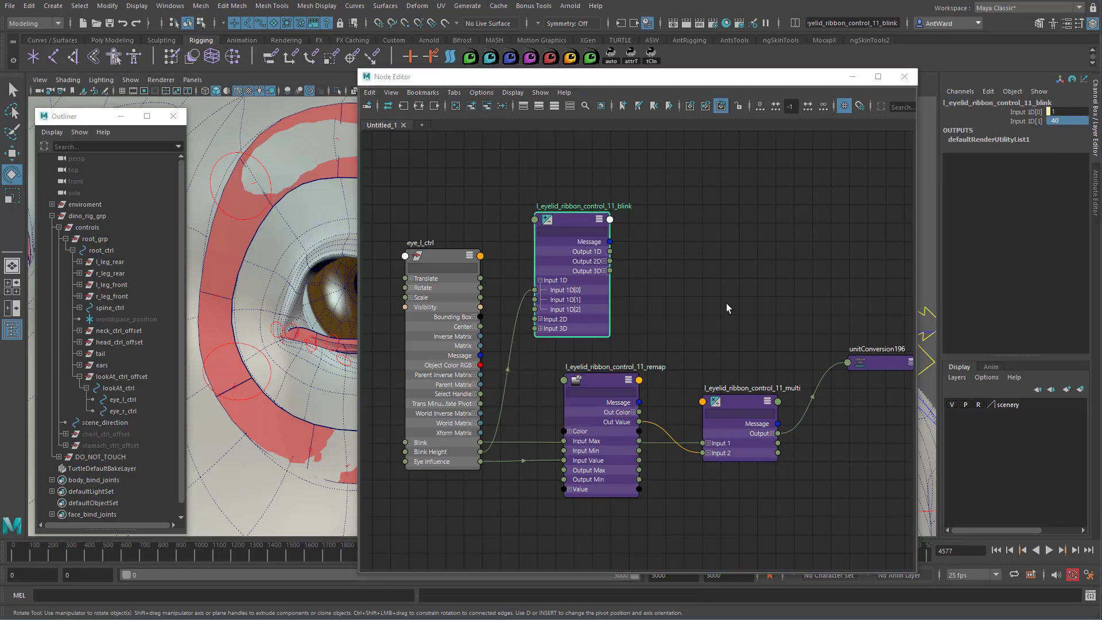
left_click_drag(612, 252, 562, 472)
left_click(598, 381)
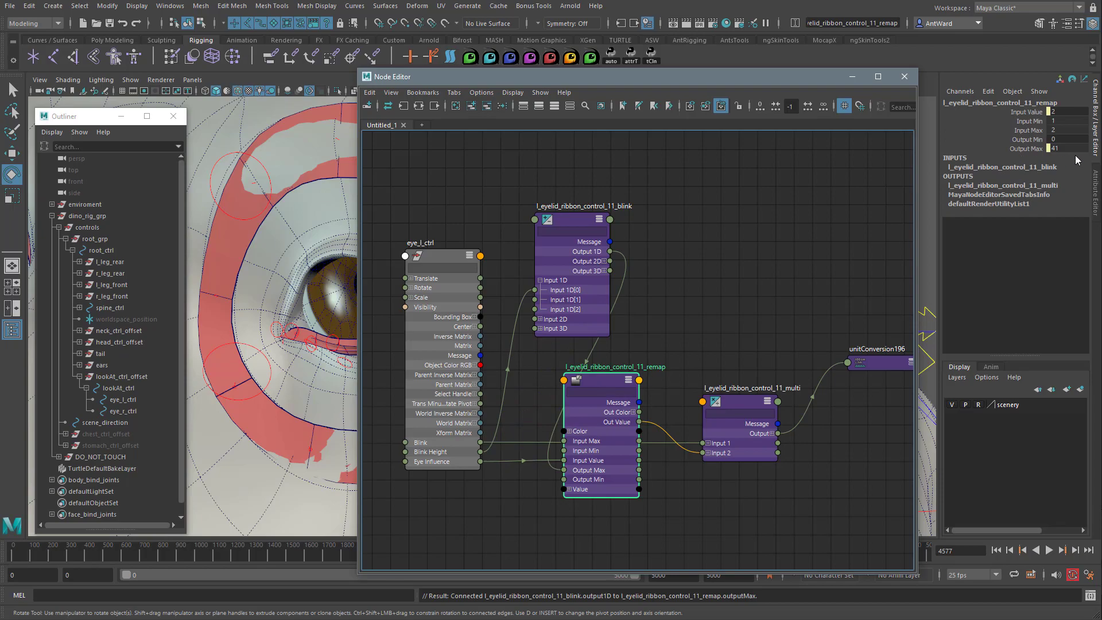
Test the new connection by scrubbing eye_l_ctrl's Blink Height down to -18.9 and scrubbing Blink.
left_click(447, 256)
left_click_drag(556, 81, 607, 82)
left_click(900, 78)
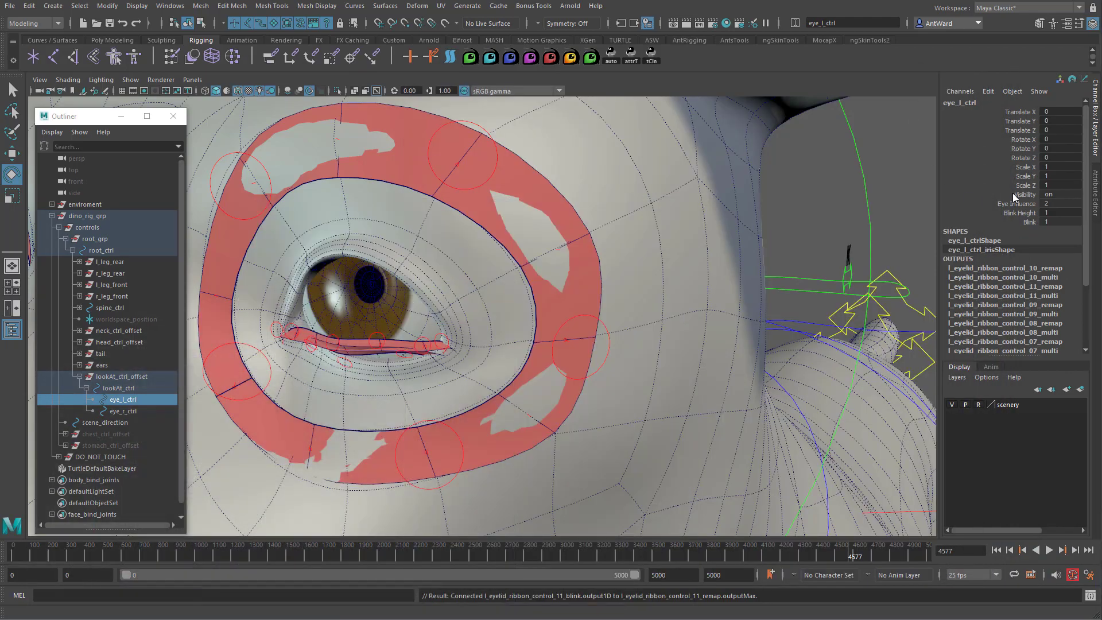
left_click(1019, 213)
middle_click_drag(598, 327, 483, 310)
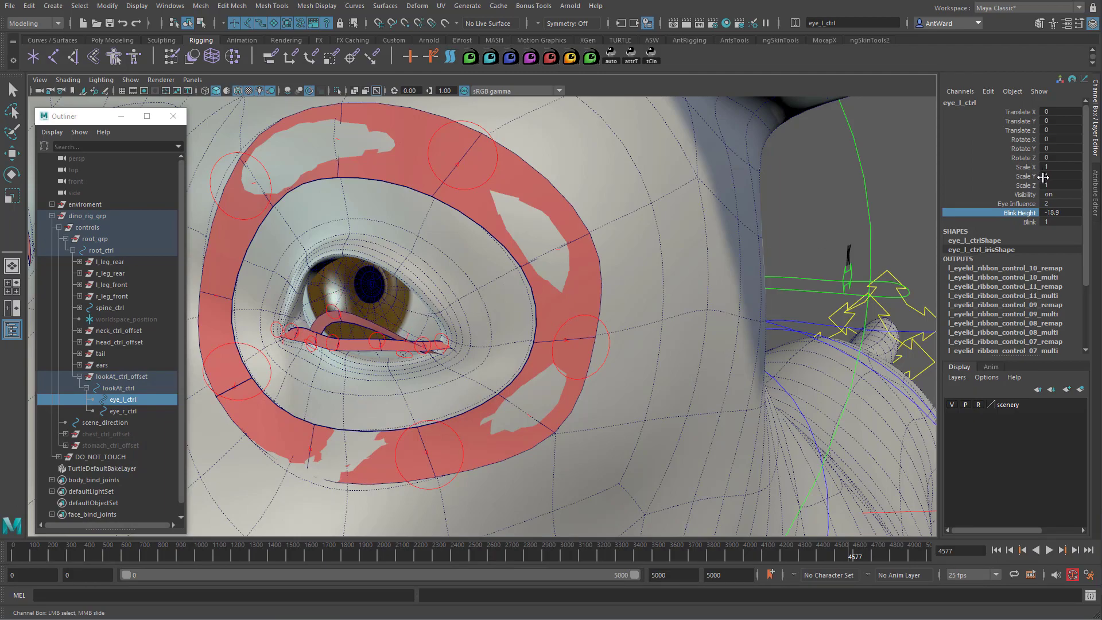
left_click(1029, 222)
middle_click_drag(696, 259, 702, 261)
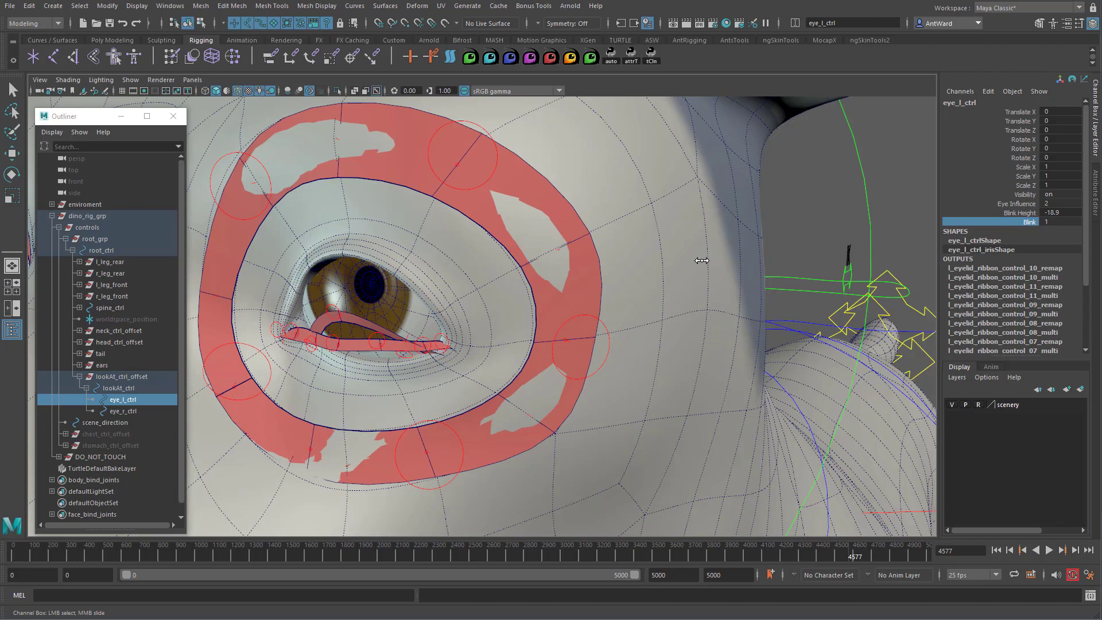
Set Blink Height to 0 on eye_l_ctrl and lower Blink to open the eye.
double_click(1065, 212)
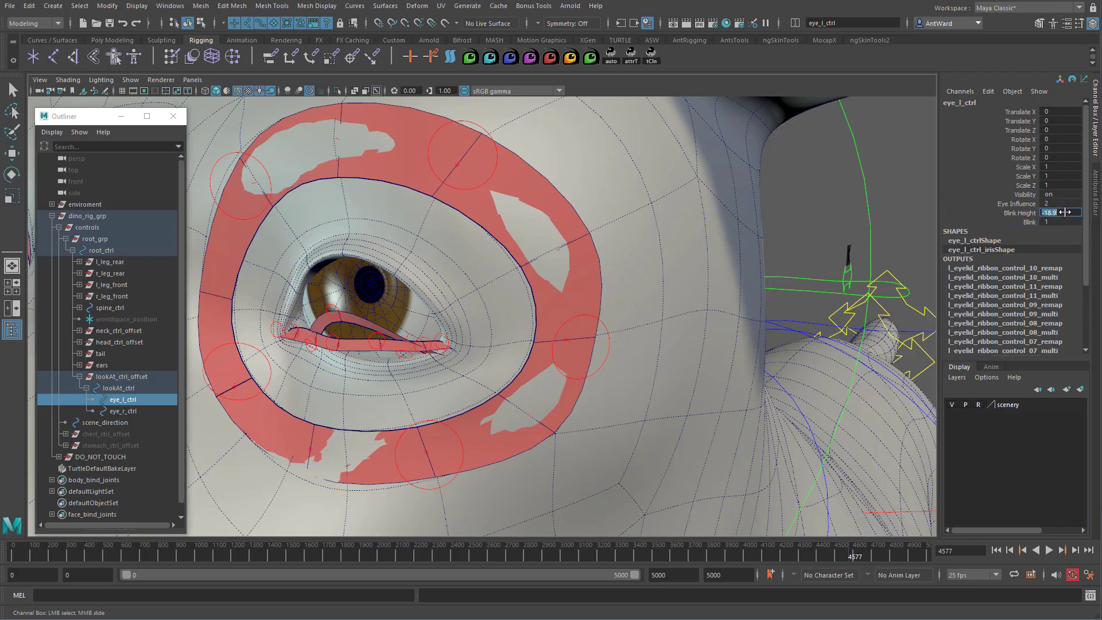
key("Return")
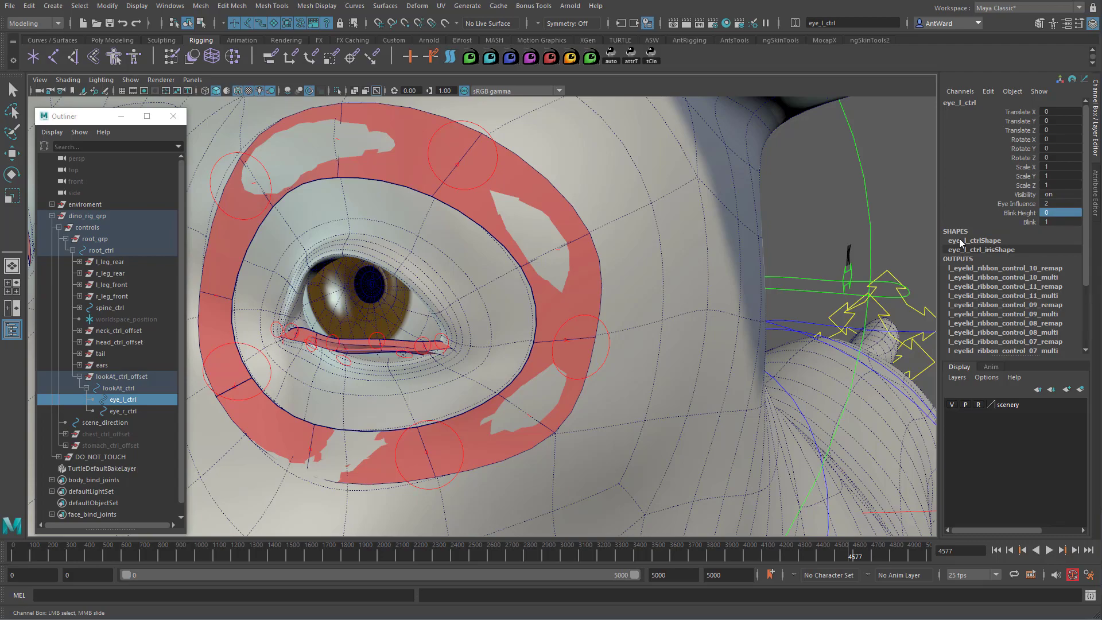
left_click(1023, 222)
middle_click_drag(618, 270, 612, 271)
Graph the input connections of l_eyelid_ribbon_control_10_driver in the Node Editor.
left_click_drag(381, 301, 392, 298, "alt")
left_click(410, 279)
key("e")
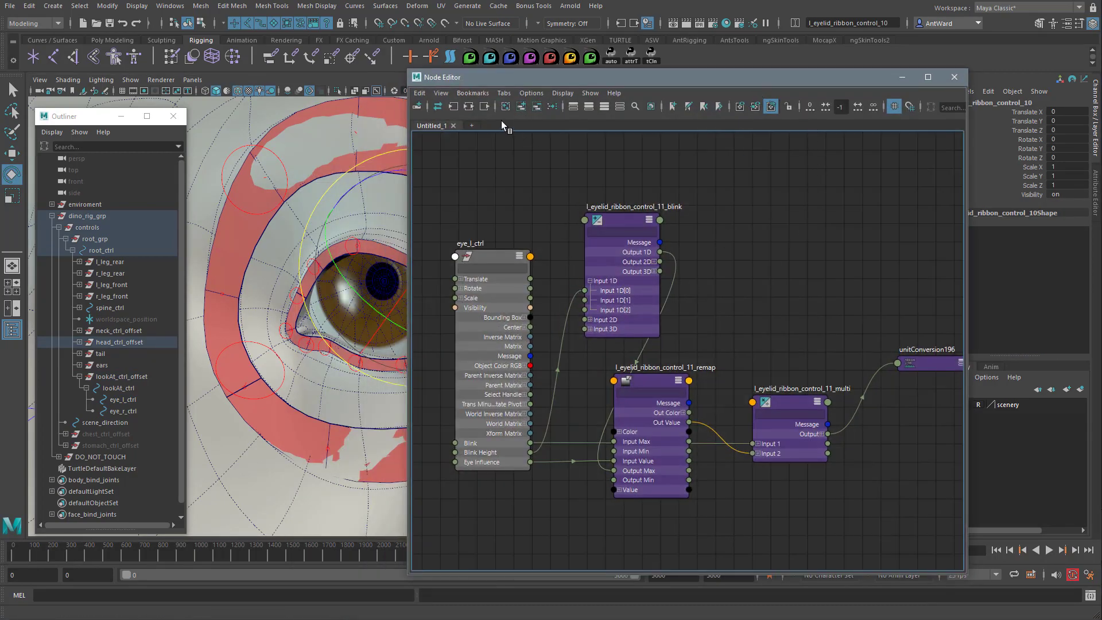
middle_click_drag(296, 238, 248, 229, "alt")
left_click_drag(248, 229, 298, 236, "alt")
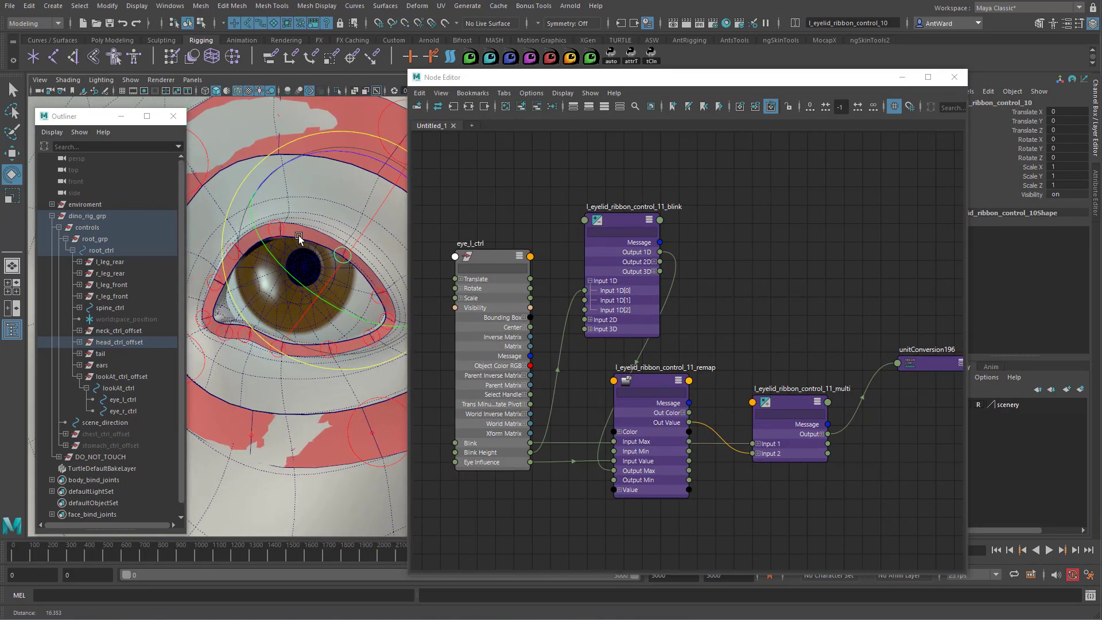
left_click(299, 236)
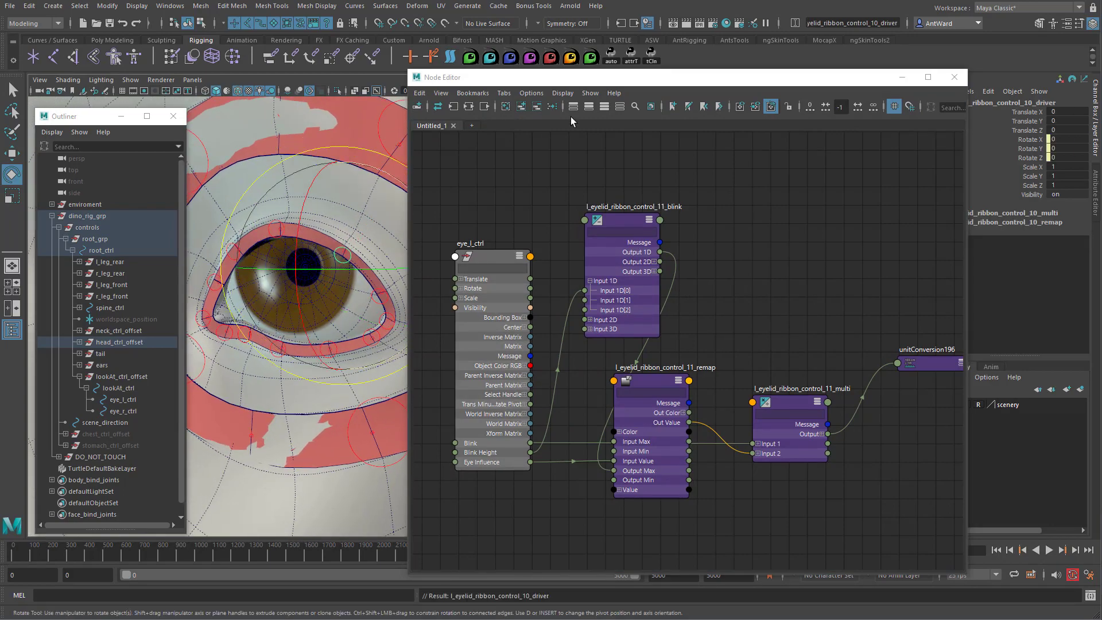
left_click(469, 107)
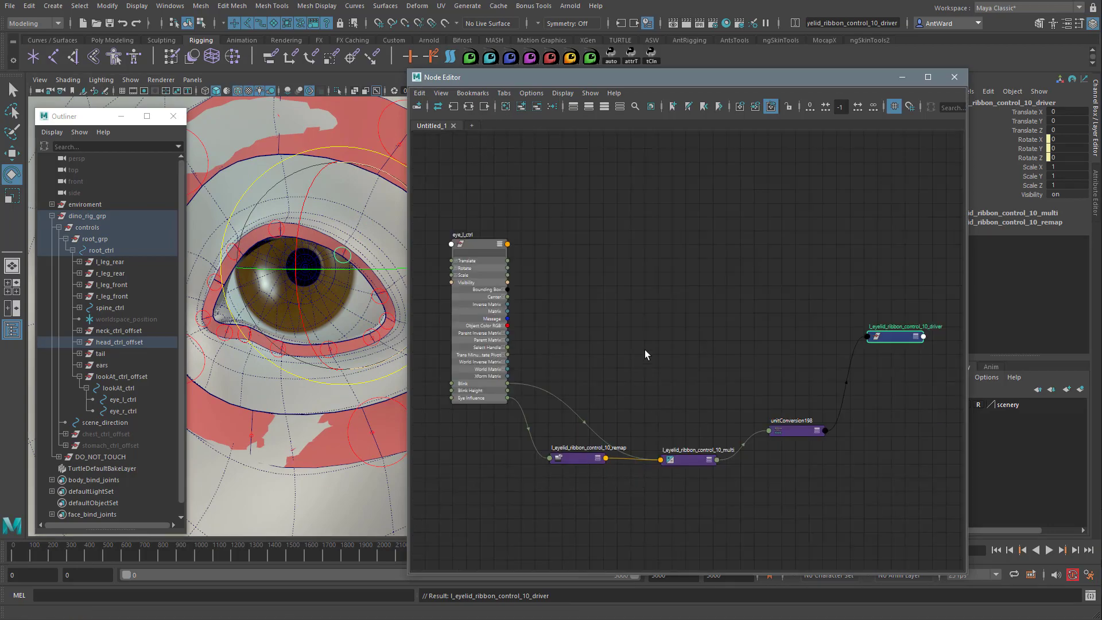
Expand l_eyelid_ribbon_control_10_remap in the graph and add an expanded plusMinusAverage node above it.
scroll(645, 352, "up", 1)
left_click_drag(566, 466, 597, 352)
key("3")
scroll(593, 397, "up", 3)
middle_click_drag(651, 392, 745, 411, "alt")
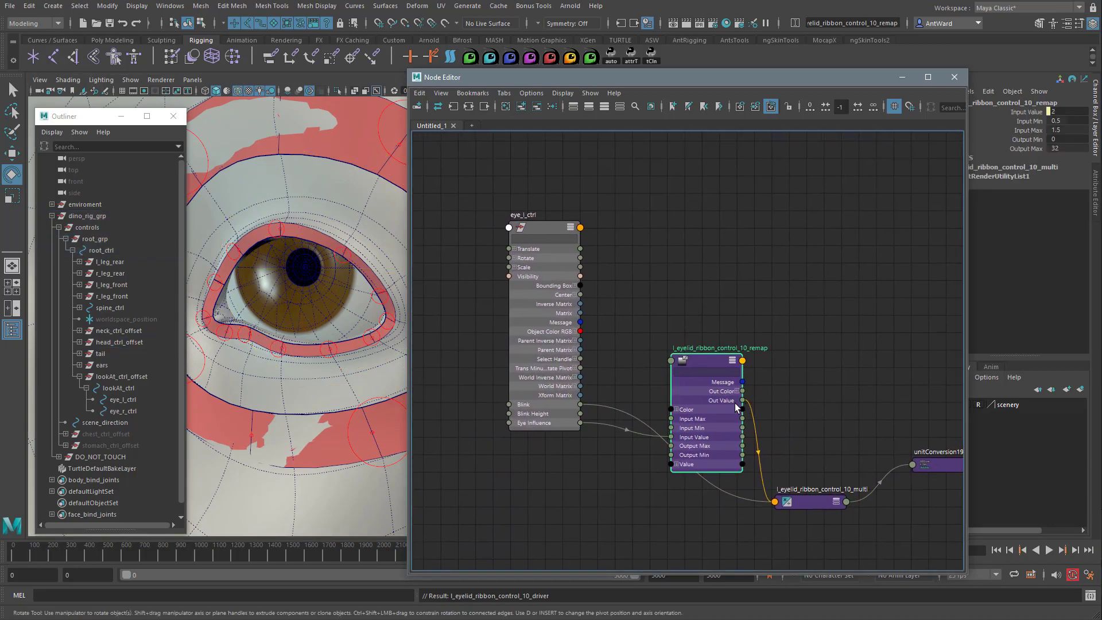
key("Tab")
type("plus")
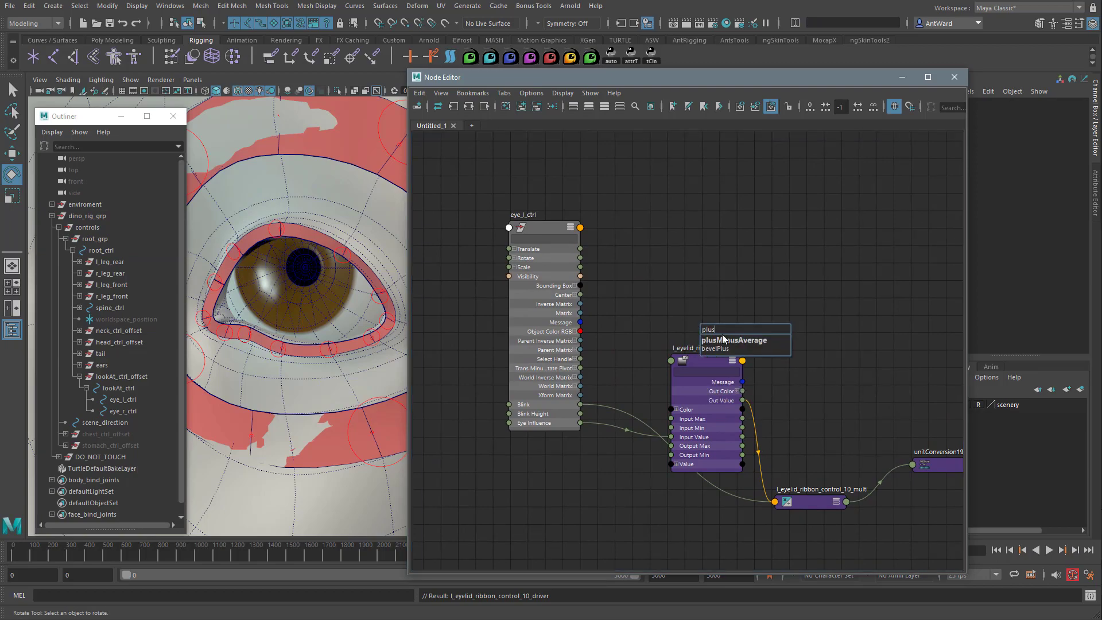
key("Return")
left_click_drag(723, 316, 674, 189)
key("3")
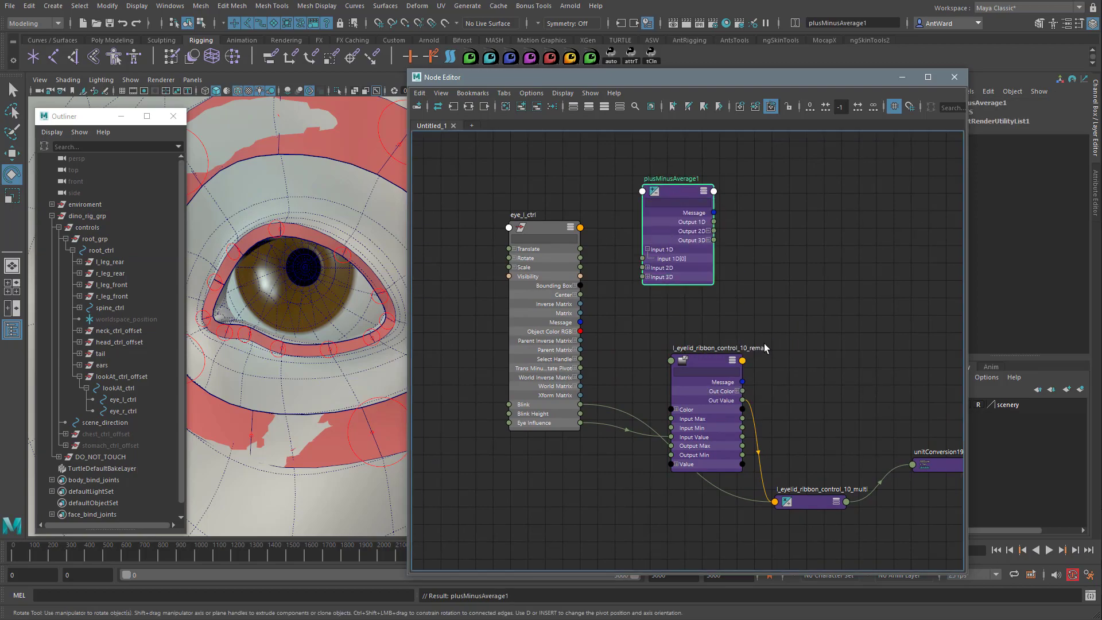
Rename the new plusMinusAverage node l_eyelid_ribbon_control_10_blink, reusing the remap node's name.
double_click(767, 347)
key("ctrl+c")
double_click(683, 178)
key("ctrl+v")
type("blink")
key("Return")
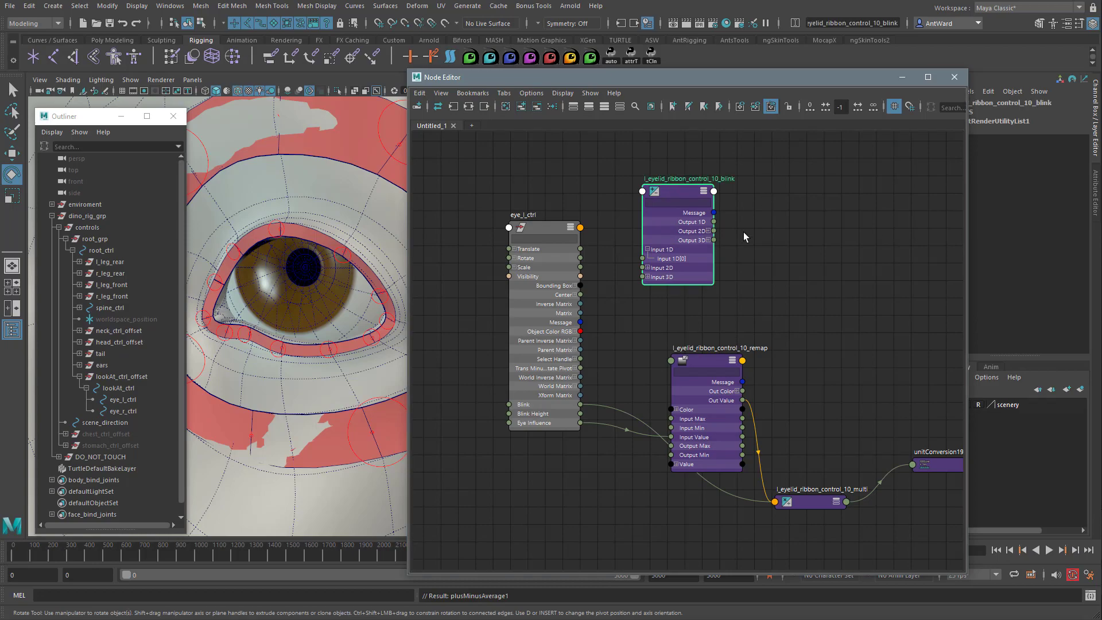
Connect eye_l_ctrl's Blink Height to Input 1D[0] of l_eyelid_ribbon_control_10_blink and add an unconnected Input 1D[1].
left_click_drag(616, 263, 642, 259)
left_click_drag(585, 404, 642, 271)
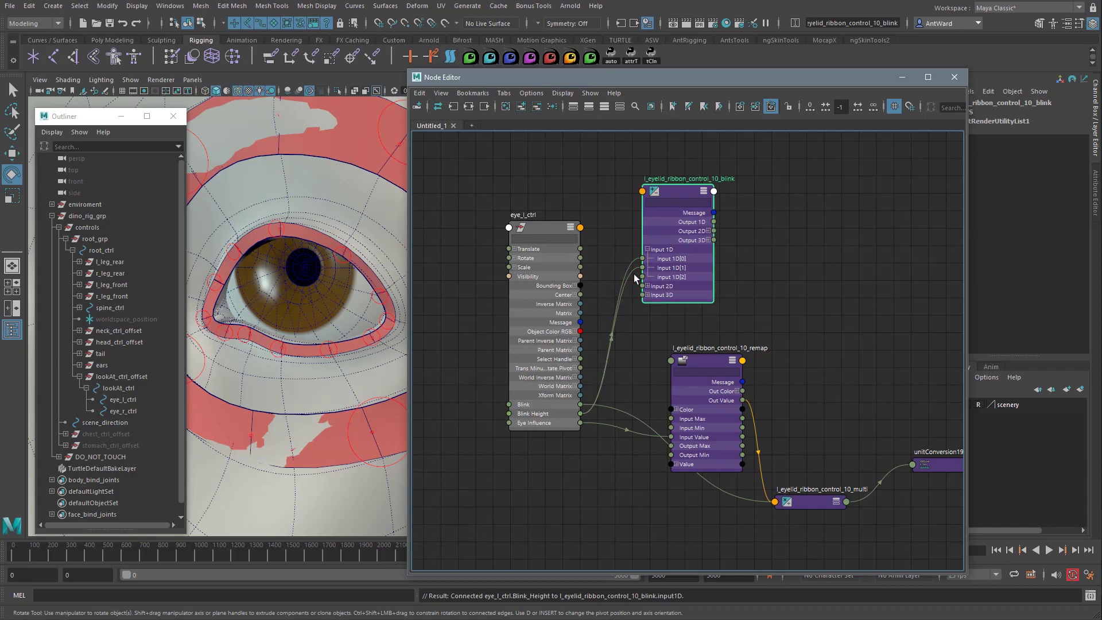
left_click(634, 269)
key("Delete")
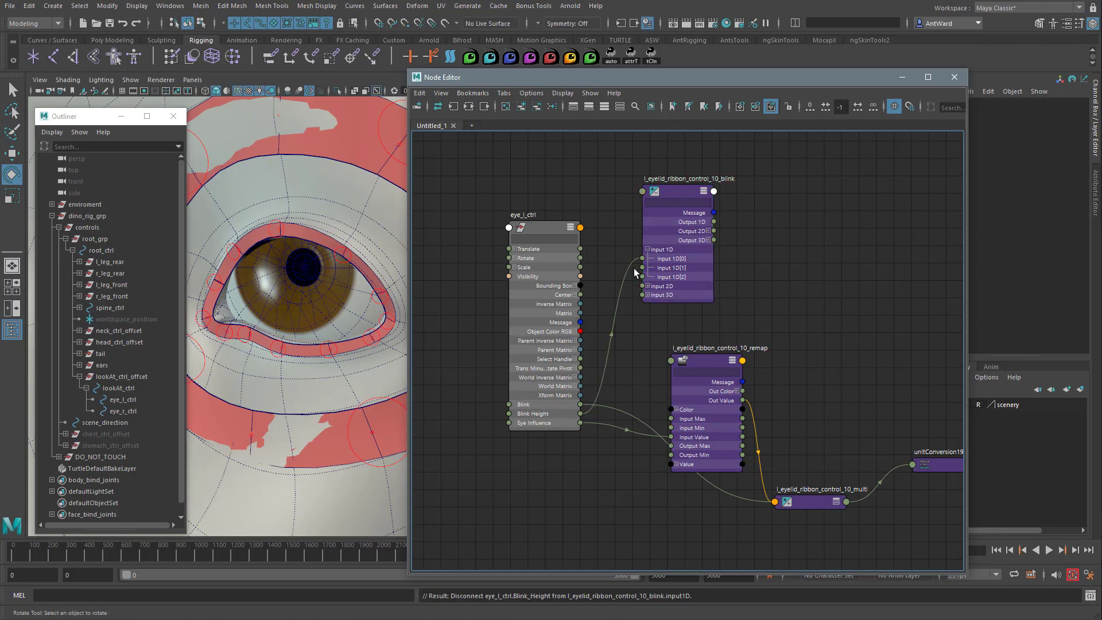
Set Input 1D[1] of l_eyelid_ribbon_control_10_blink to 32 and connect its Output 1D to the Output Max of l_eyelid_ribbon_control_10_remap.
left_click(666, 189)
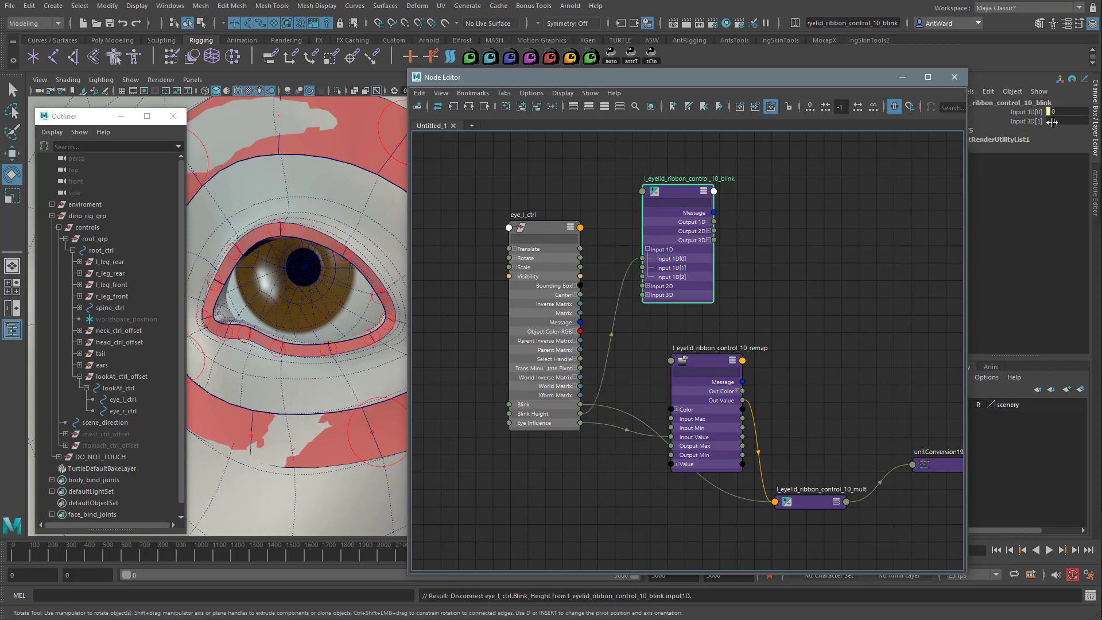
left_click(705, 359)
left_click(1059, 148)
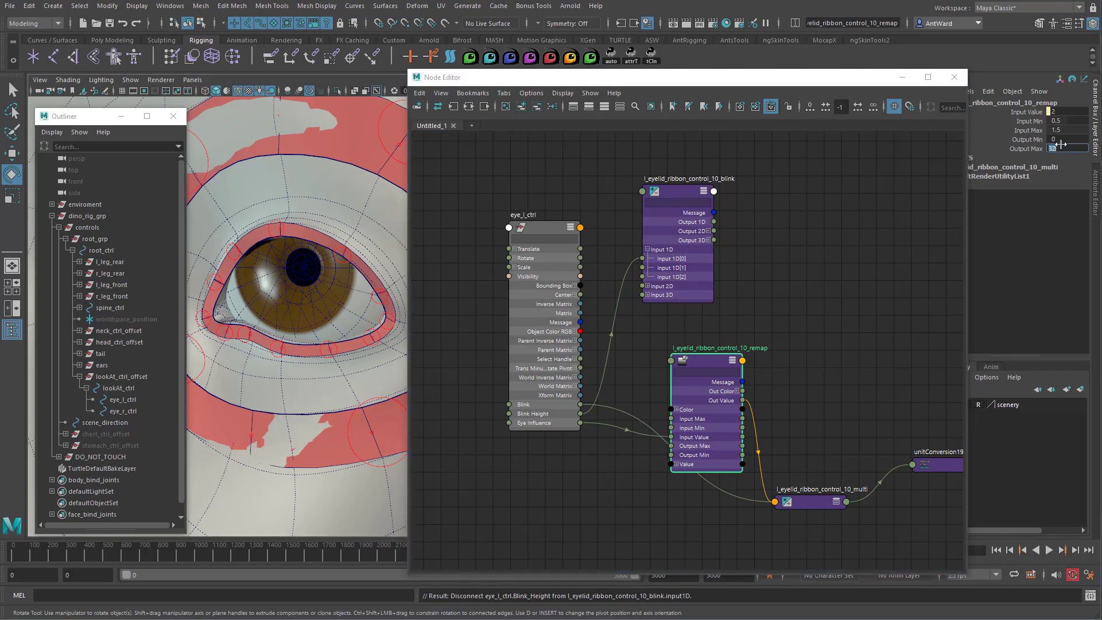
left_click(674, 193)
left_click(1061, 121)
double_click(1062, 121)
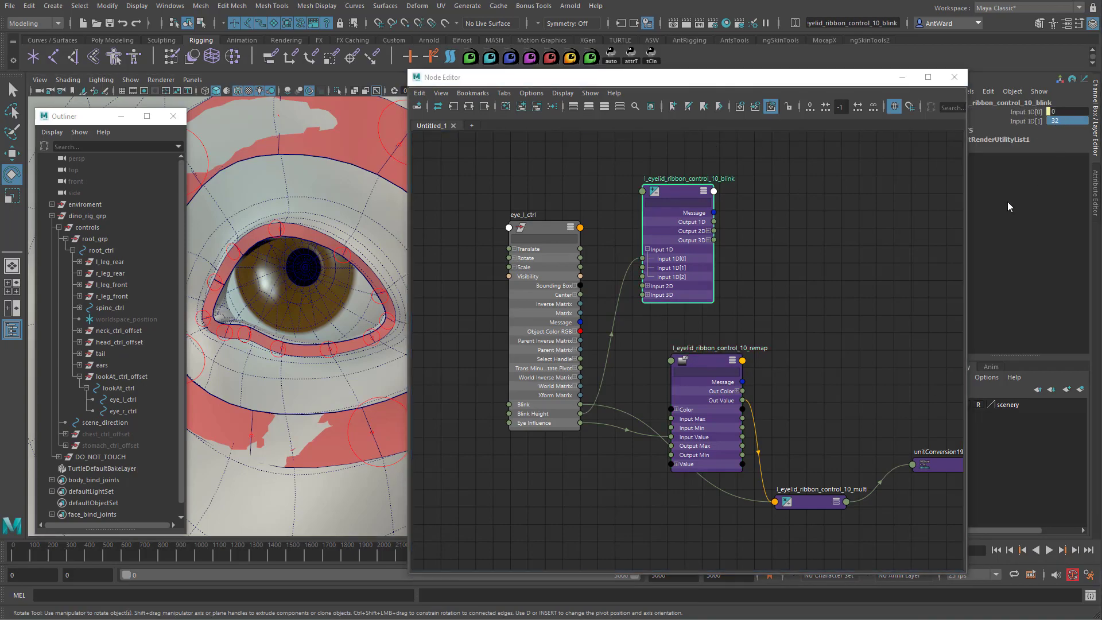
left_click_drag(715, 222, 669, 446)
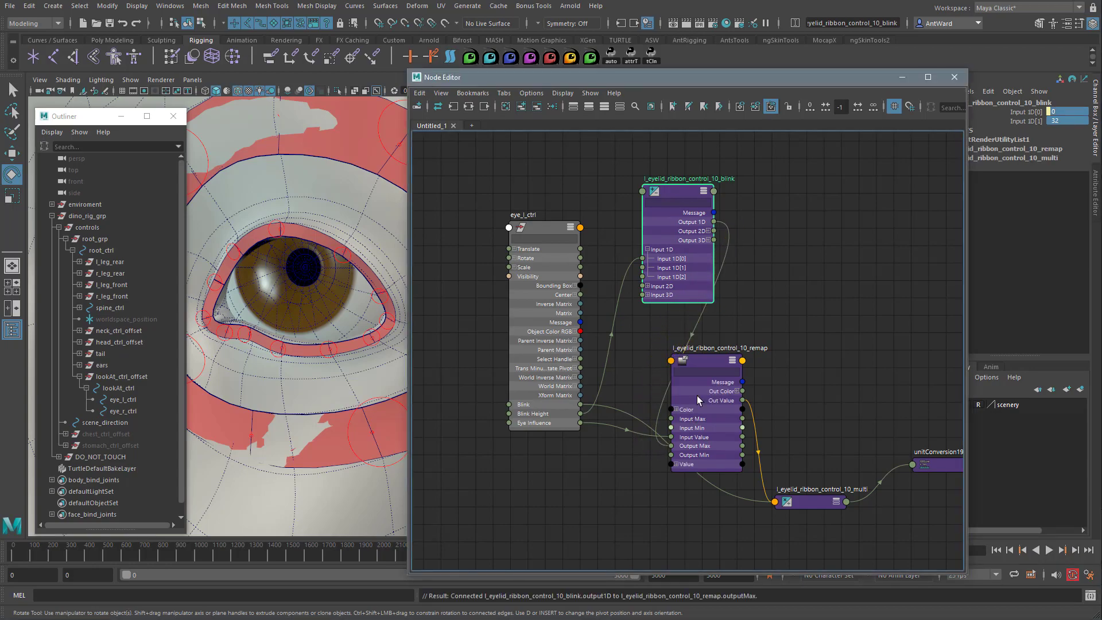
left_click(703, 358)
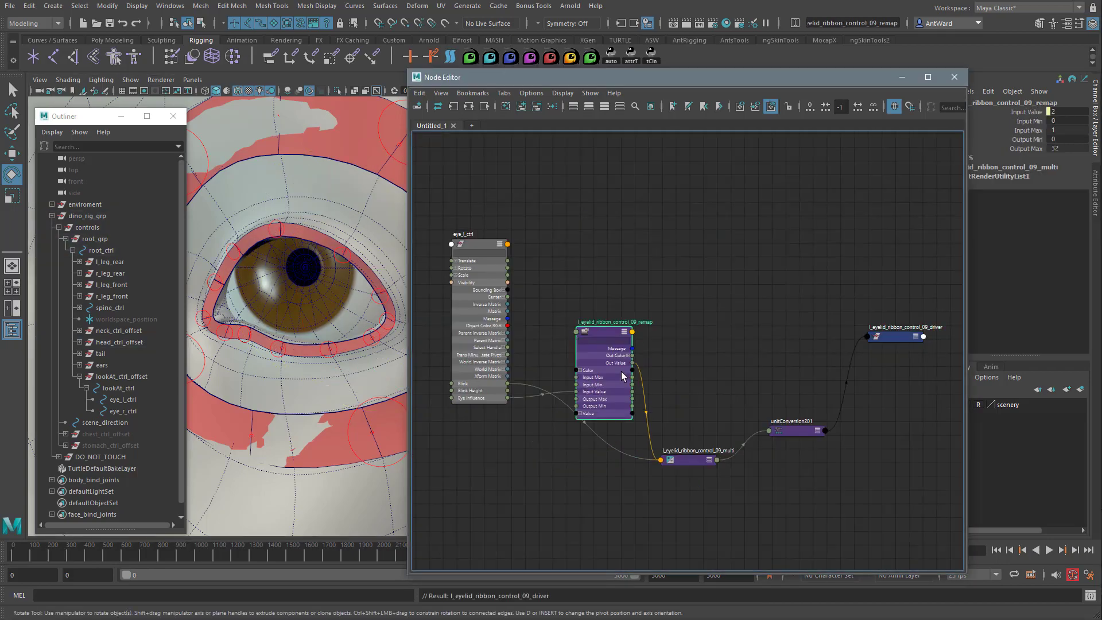
Add a plusMinusAverage node above l_eyelid_ribbon_control_09_remap and name it l_eyelid_ribbon_control_09_blink.
key("Tab")
type("plusMinusAverage")
key("Return")
left_click_drag(816, 307, 715, 156)
key("3")
double_click(701, 317)
double_click(625, 158)
key("ctrl+v")
type("blink")
Drive l_eyelid_ribbon_control_09_remap's Output Max from l_eyelid_ribbon_control_09_blink, with Blink Height as Input 1D[0] and 32 as Input 1D[1].
left_click(609, 237)
left_click_drag(551, 412, 603, 246)
left_click_drag(587, 284, 603, 256)
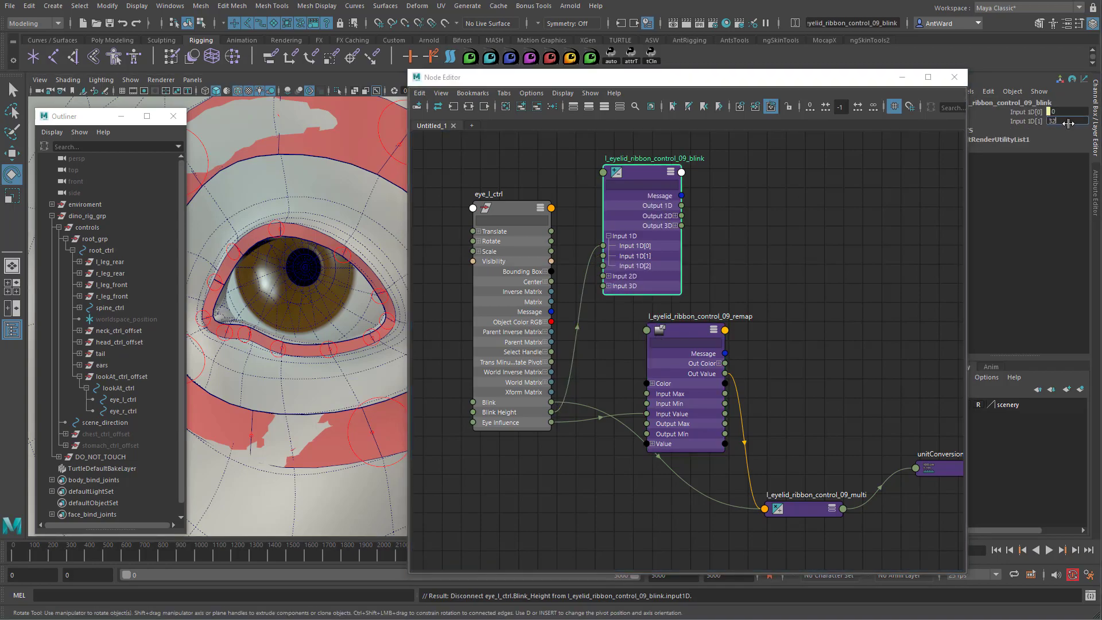
left_click_drag(681, 206, 647, 424)
Graph the input connections of l_eyelid_ribbon_control_08_driver and add a plusMinusAverage node above its remap node.
left_click(350, 357)
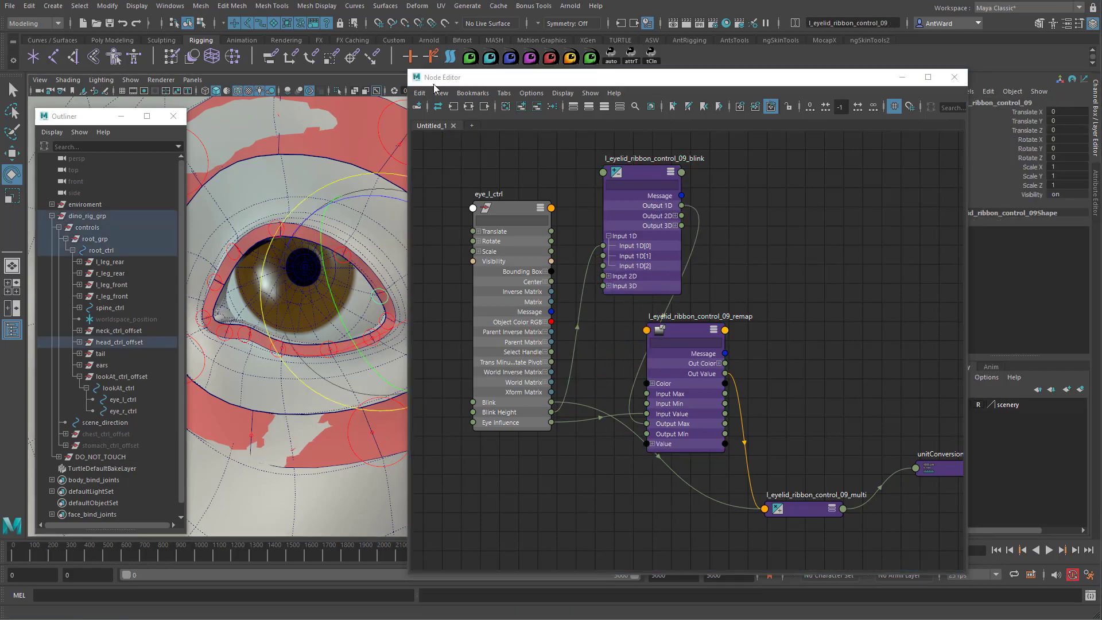
left_click(468, 107)
left_click(591, 348)
key("3")
left_click(805, 280)
key("Tab")
type("plus")
left_click(830, 303)
left_click_drag(830, 293, 749, 174)
Rename the new plusMinusAverage node l_eyelid_ribbon_control_08_blink.
double_click(726, 337)
key("ctrl+c")
double_click(677, 178)
key("ctrl+v")
type("blink")
key("Return")
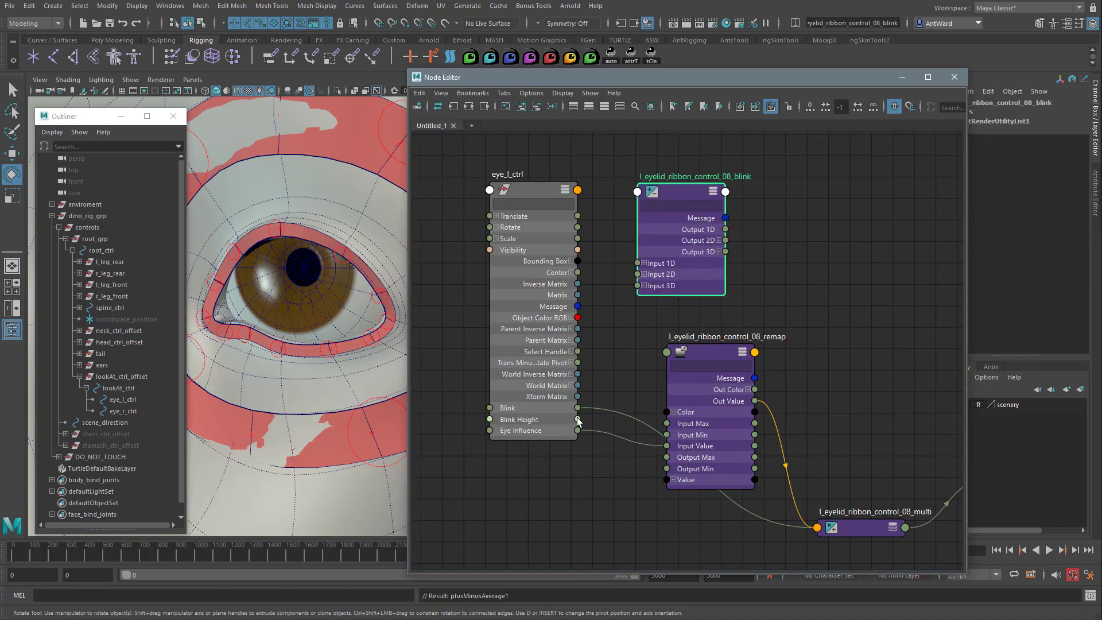
Drive l_eyelid_ribbon_control_08_remap's Output Max from l_eyelid_ribbon_control_08_blink, combining Blink Height with the remap's existing Output Max as Input 1D[1].
left_click(644, 263)
left_click_drag(578, 420, 637, 274)
left_click_drag(713, 353, 691, 373)
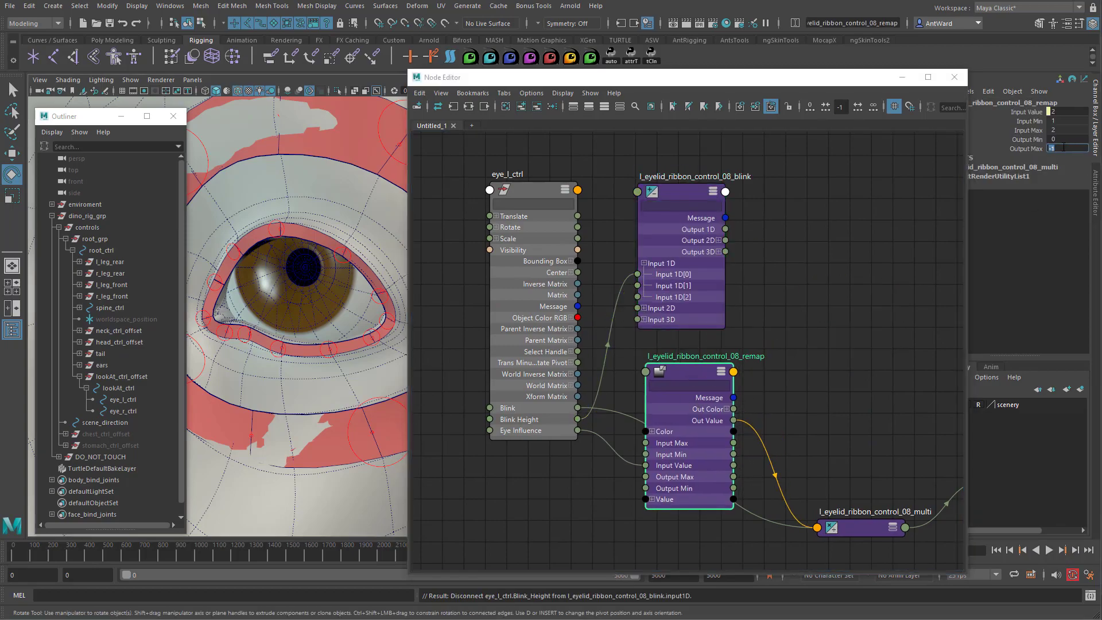
left_click_drag(726, 229, 646, 477)
left_click(694, 373)
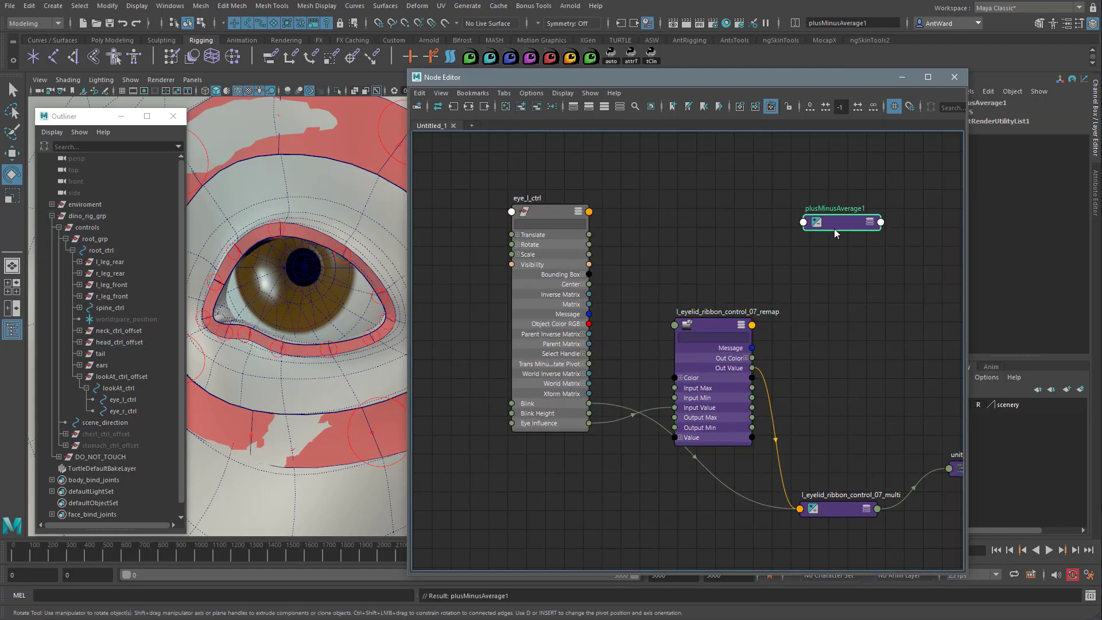
Place the new plusMinusAverage node above l_eyelid_ribbon_control_07_remap and name it l_eyelid_ribbon_control_07_blink.
left_click_drag(835, 224, 685, 172)
double_click(686, 172)
type("l_eyelid_ribbon_control_07_blink")
key("Return")
key("3")
Connect eye_l_ctrl's Blink Height to Input 1D[0] of l_eyelid_ribbon_control_07_blink and add an unconnected Input 1D[1].
left_click(645, 232)
left_click_drag(589, 413, 640, 243)
left_click_drag(589, 413, 642, 254)
Set Input 1D[1] of l_eyelid_ribbon_control_07_blink to -7 and connect its Output 1D to the Output Max of l_eyelid_ribbon_control_07_remap.
left_click(712, 325)
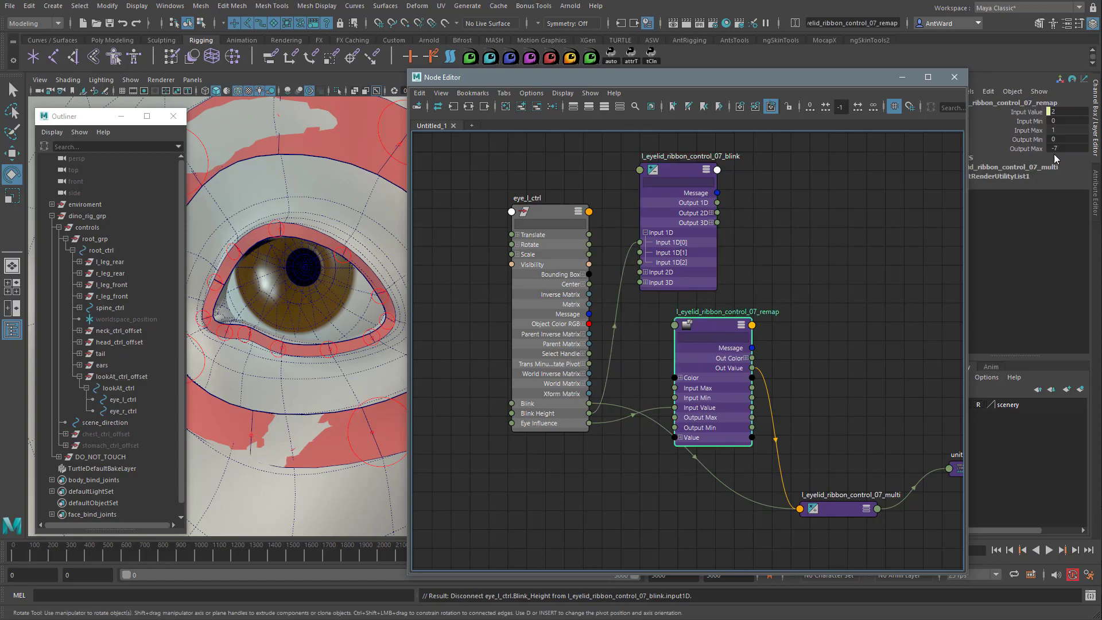
left_click(683, 170)
left_click(1062, 121)
type("-7")
key("Return")
left_click_drag(717, 203, 675, 417)
left_click(711, 325)
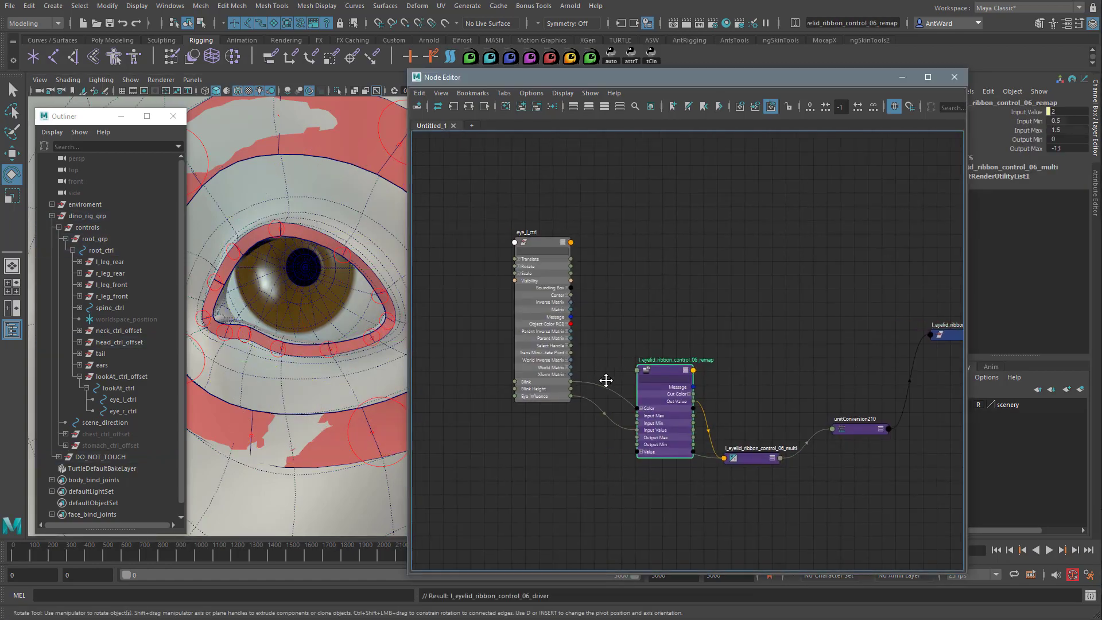
Add a plusMinusAverage node above l_eyelid_ribbon_control_06_remap and name it l_eyelid_ribbon_control_06_blink.
key("Tab")
type("plu")
left_click(773, 301)
left_click_drag(775, 290, 687, 184)
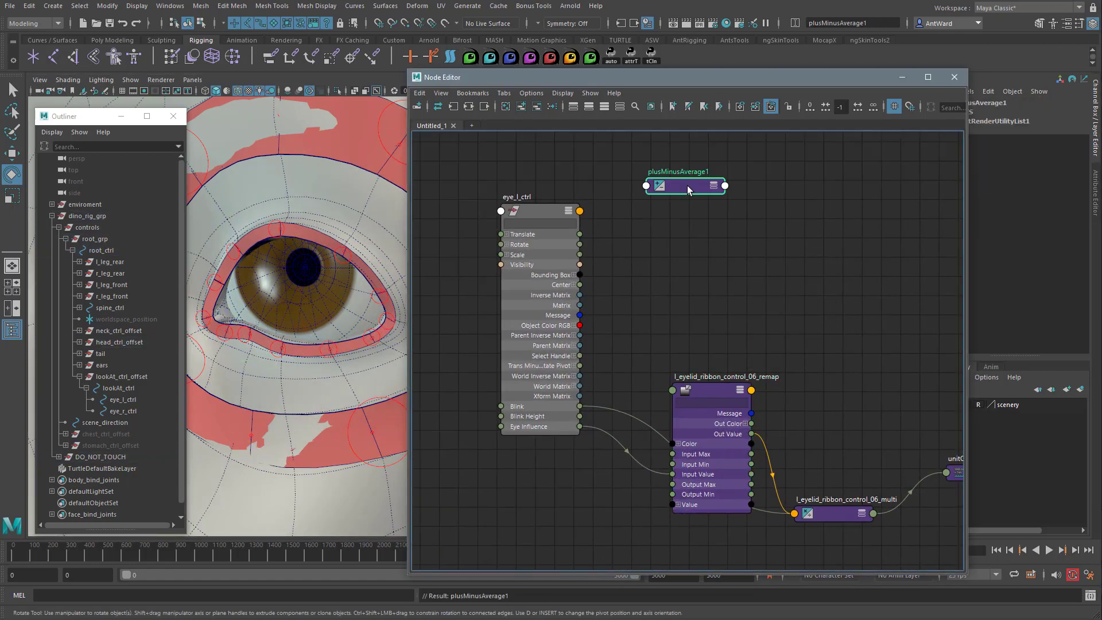
key("3")
double_click(724, 377)
key("ctrl+c")
double_click(691, 170)
key("ctrl+v")
key("Return")
Connect eye_l_ctrl's Blink Height to Input 1D[0] of l_eyelid_ribbon_control_06_blink and add an unconnected Input 1D[1].
left_click(652, 250)
left_click_drag(580, 417, 646, 270)
left_click_drag(642, 271, 629, 304)
Set Input 1D[1] of l_eyelid_ribbon_control_06_blink to -13 and connect its Output 1D to the Output Max of l_eyelid_ribbon_control_06_remap.
left_click(712, 397)
left_click(1064, 149)
key("ctrl+c")
left_click(686, 185)
left_click(1063, 121)
key("ctrl+v")
key("Return")
left_click_drag(725, 220, 673, 485)
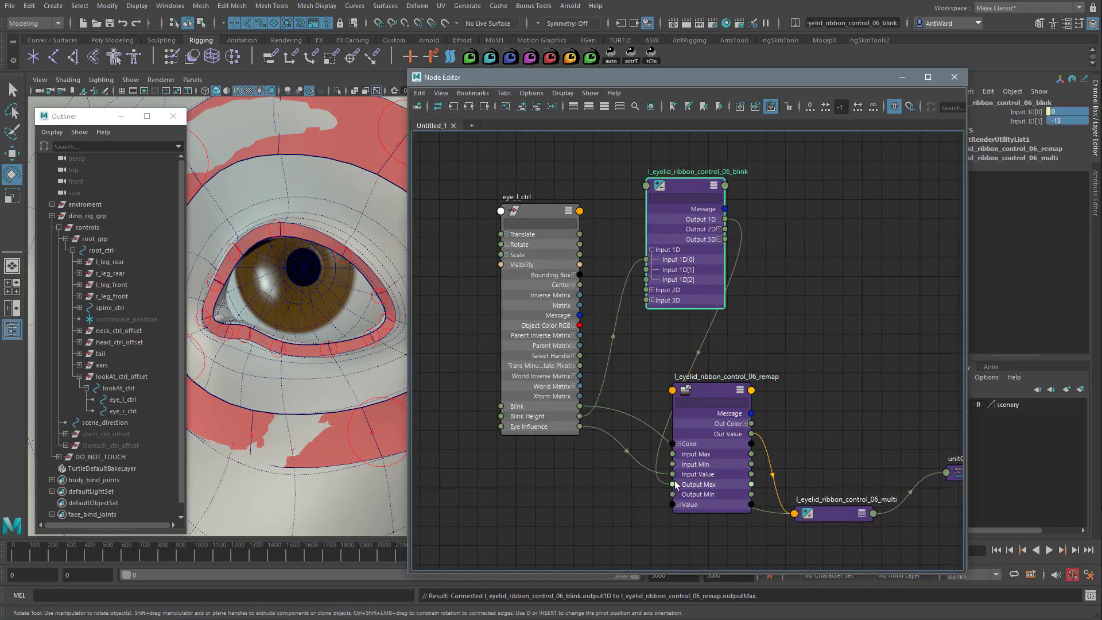
Graph the inputs of l_eyelid_ribbon_control_05_driver and add a plusMinusAverage node named l_eyelid_ribbon_control_05_blink.
left_click(322, 346)
left_click(285, 349)
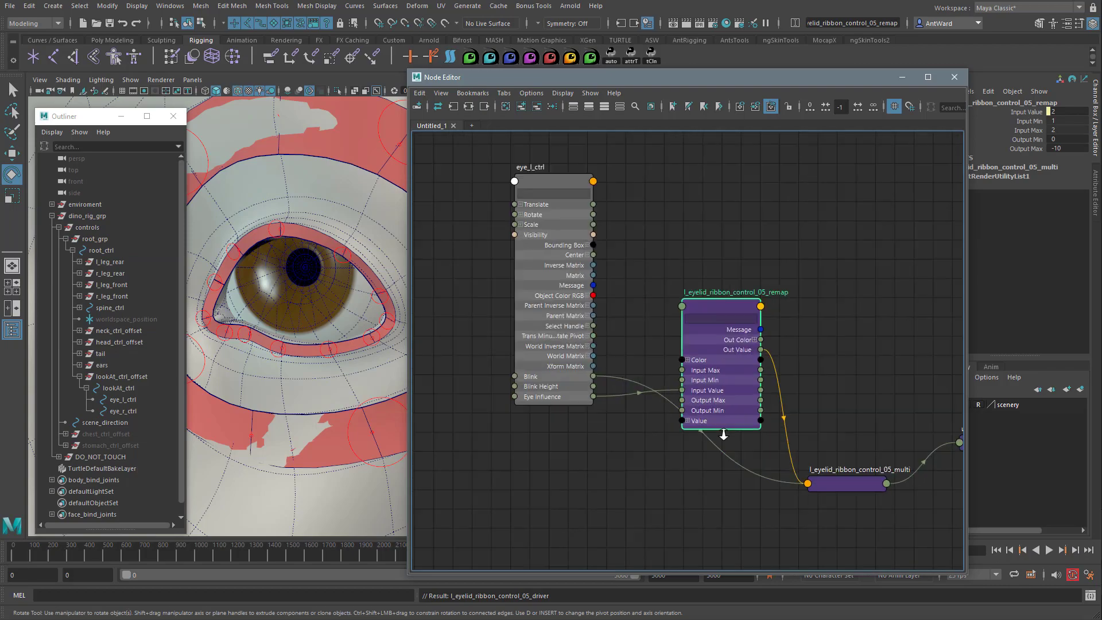
key("Tab")
type("plusMinusAverage")
key("Return")
double_click(772, 223)
key("ctrl+v")
type("blink")
left_click_drag(801, 223, 671, 163)
key("Return")
Connect eye_l_ctrl's Blink Height to Input 1D[0] of l_eyelid_ribbon_control_05_blink.
middle_click_drag(671, 231, 687, 305, "alt")
left_click(659, 302)
left_click_drag(607, 459, 658, 268)
Set Input 1D[1] of l_eyelid_ribbon_control_05_blink to -10 and connect its Output 1D to the Output Max of l_eyelid_ribbon_control_05_remap.
left_click(738, 377)
left_click(1066, 149)
key("ctrl+c")
left_click(698, 192)
left_click(1068, 121)
key("ctrl+v")
left_click_drag(739, 227, 696, 472)
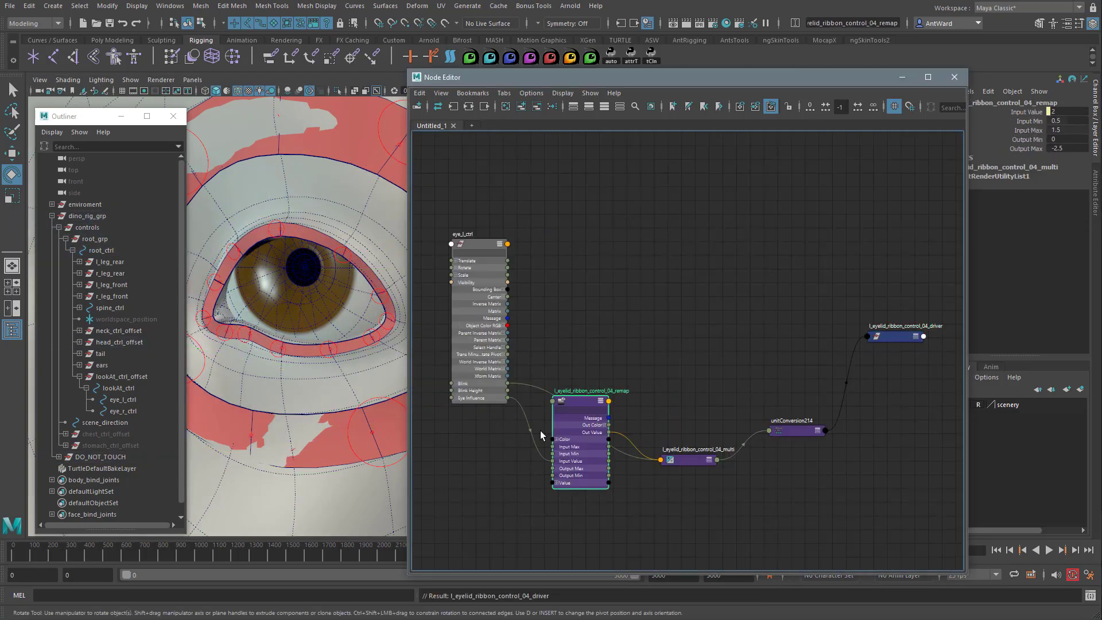
Add a plusMinusAverage node near l_eyelid_ribbon_control_04_remap and name it l_eyelid_ribbon_control_04_blink.
double_click(726, 367)
key("ctrl+c")
key("Tab")
type("plus")
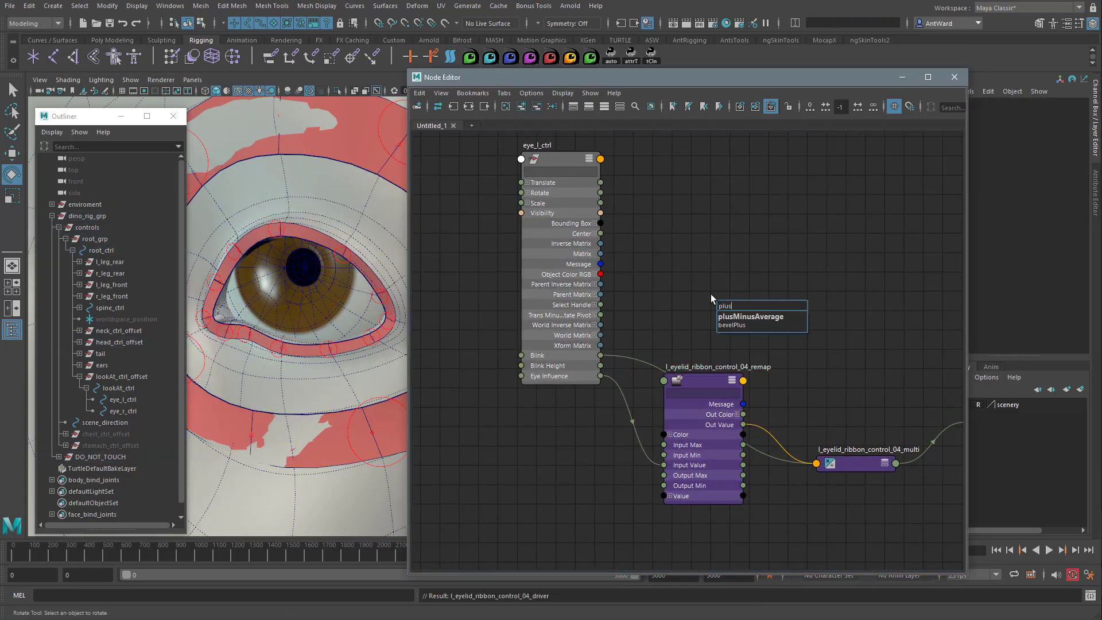
key("Return")
double_click(716, 204)
key("ctrl+v")
key("BackSpace")
key("BackSpace")
key("BackSpace")
key("BackSpace")
key("BackSpace")
type("blink")
key("Return")
Drive l_eyelid_ribbon_control_04_remap's Output Max from l_eyelid_ribbon_control_04_blink, with Blink Height as Input 1D[0] and -2.5 as Input 1D[1].
left_click_drag(604, 416, 689, 294)
left_click(698, 363)
left_click(707, 431)
left_click(1066, 147)
left_click_drag(768, 254, 666, 525)
left_click(904, 77)
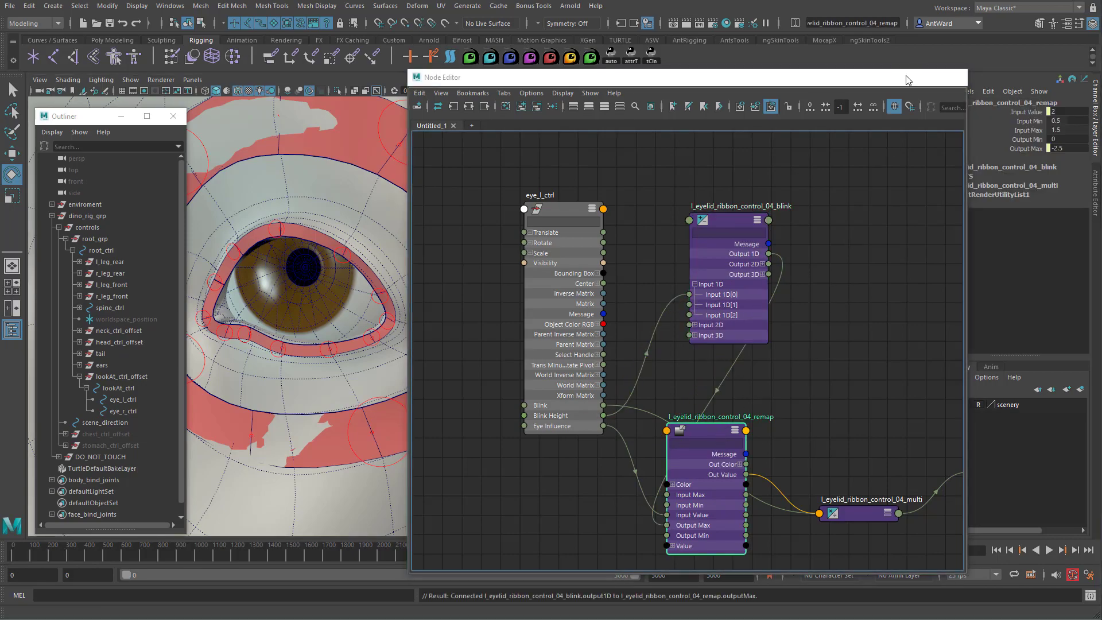
Select eye_l_ctrl and scrub its Blink up to 1 to test the closed eyelids.
left_click_drag(511, 359, 522, 383, "alt")
left_click(123, 399)
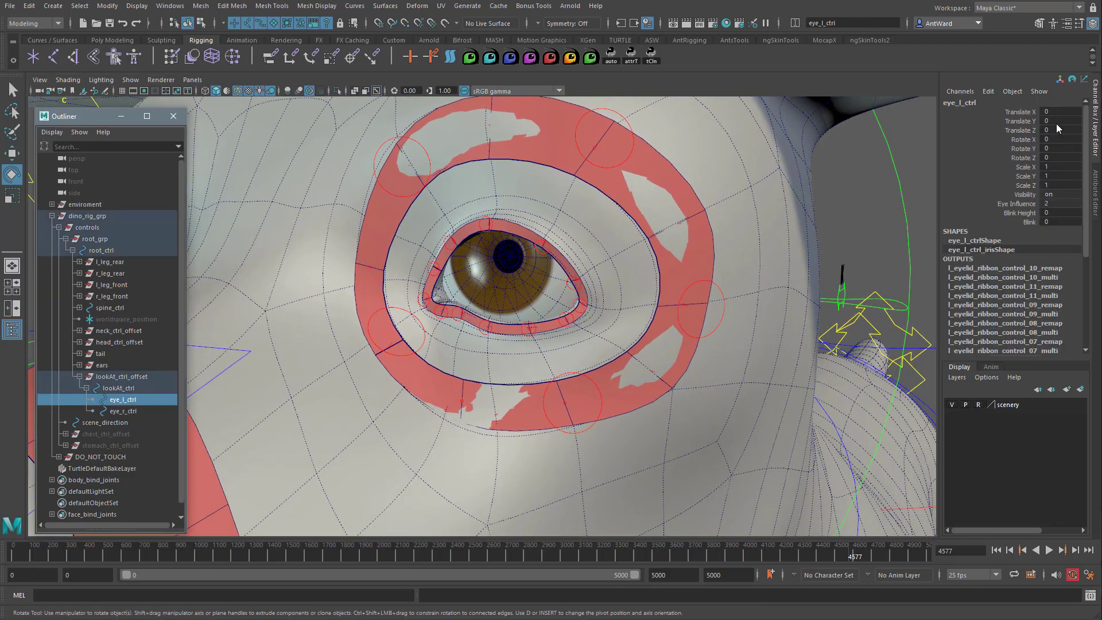
left_click(1029, 222)
middle_click_drag(759, 215, 831, 224)
left_click(1006, 204)
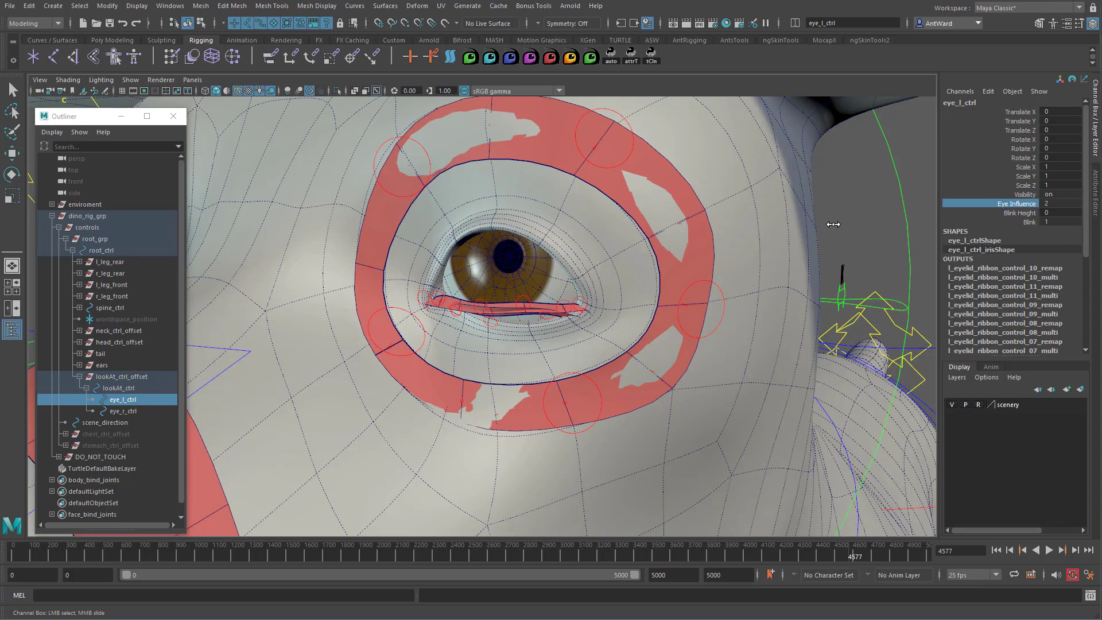
Scrub eye_l_ctrl's Blink Height down to -19.7 while inspecting the closed eyelids from several angles.
left_click(1013, 215)
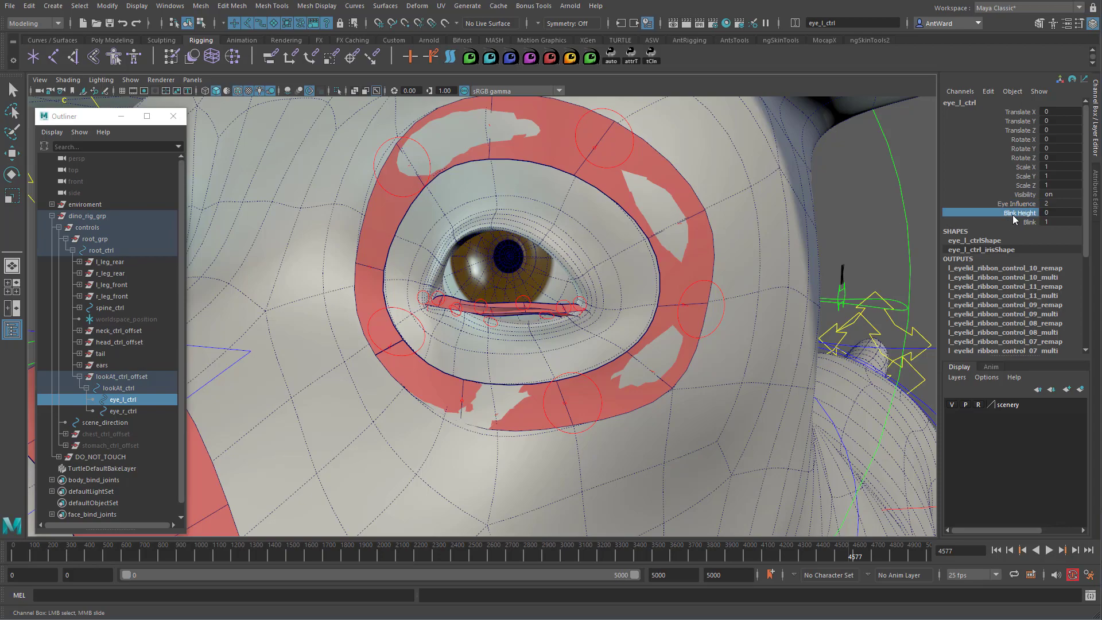
mouse_move(769, 244)
middle_mouse_down()
mouse_move(666, 243)
mouse_move(790, 240)
middle_mouse_up()
left_click_drag(662, 256, 617, 260, "alt")
middle_click_drag(617, 260, 564, 268)
left_click_drag(563, 268, 689, 291, "alt")
middle_click_drag(689, 290, 603, 288)
key("ctrl+z")
left_click_drag(558, 345, 628, 320, "alt")
middle_click_drag(627, 320, 548, 326)
left_click_drag(511, 329, 565, 317, "alt")
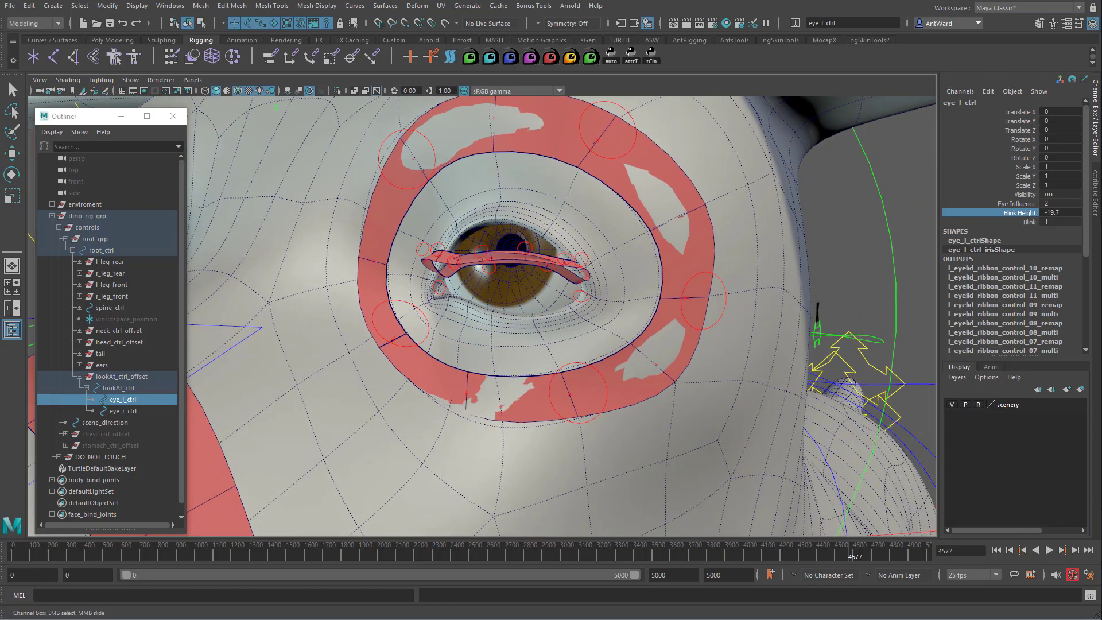
Scrub Blink at the changed blink height and return eye_l_ctrl's Blink Height and Blink to 0.
left_click(1030, 222)
middle_click_drag(699, 233, 877, 232)
left_click(1013, 214)
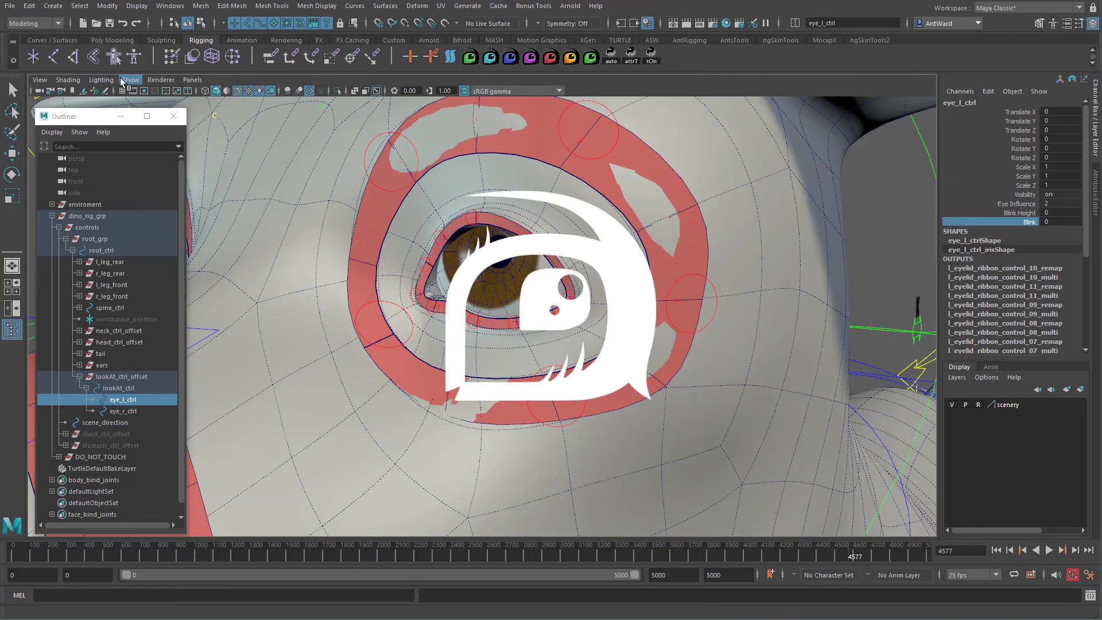
Show the joints in the viewport and select the l_eye joint with the Rotate tool.
left_click(124, 81)
left_click(142, 267)
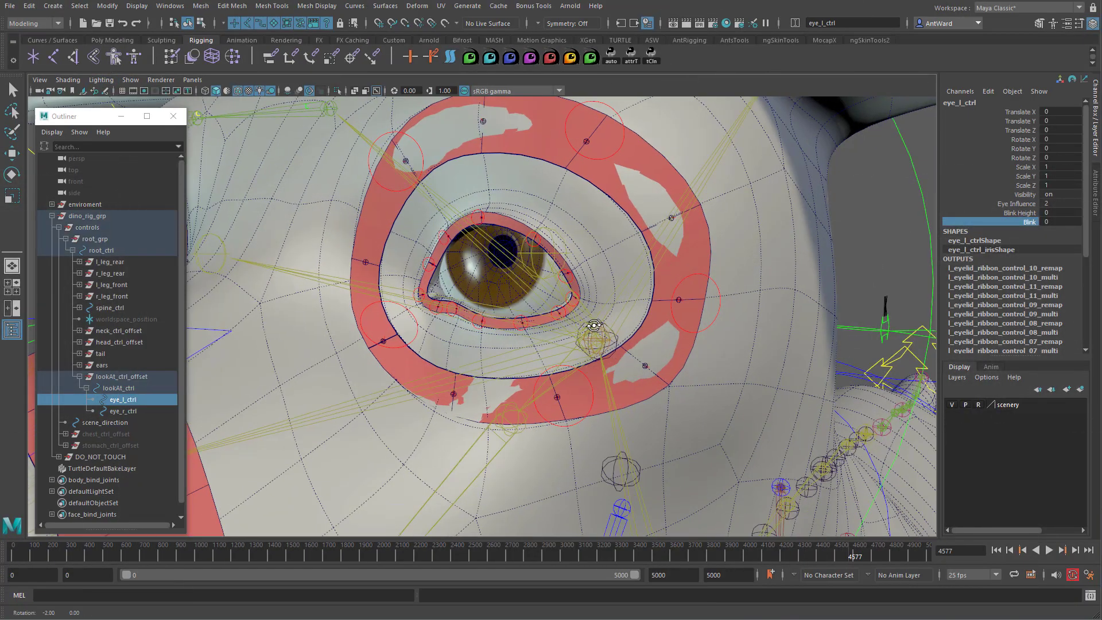
left_click(533, 259)
key("e")
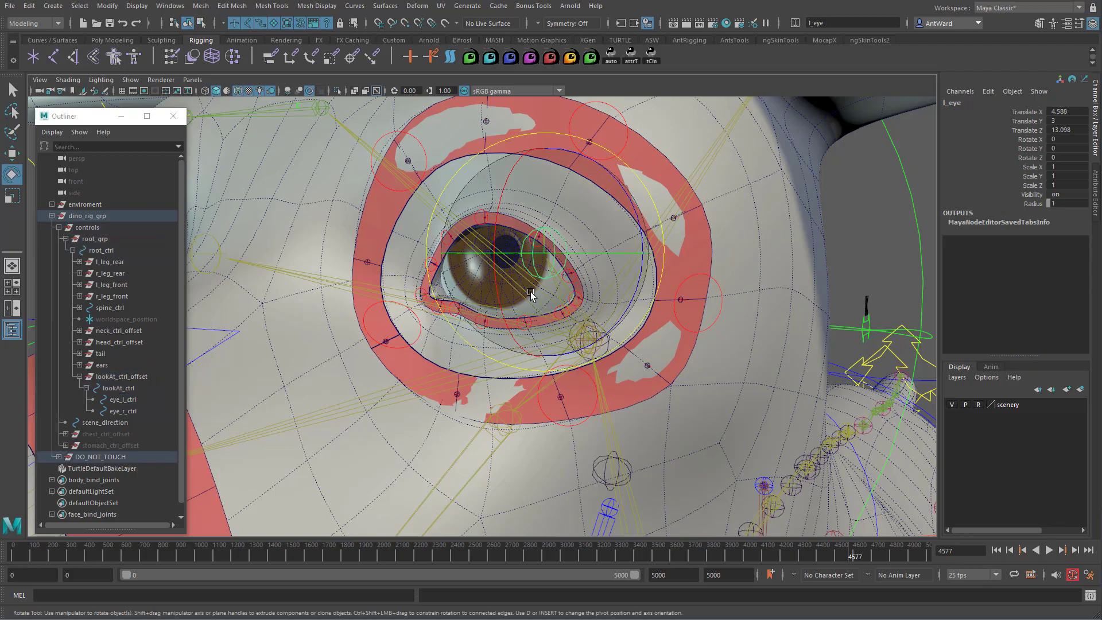
Rotate the l_eye joint to test the eye's movement and undo the rotation.
left_click_drag(555, 287, 529, 291)
key("ctrl+z")
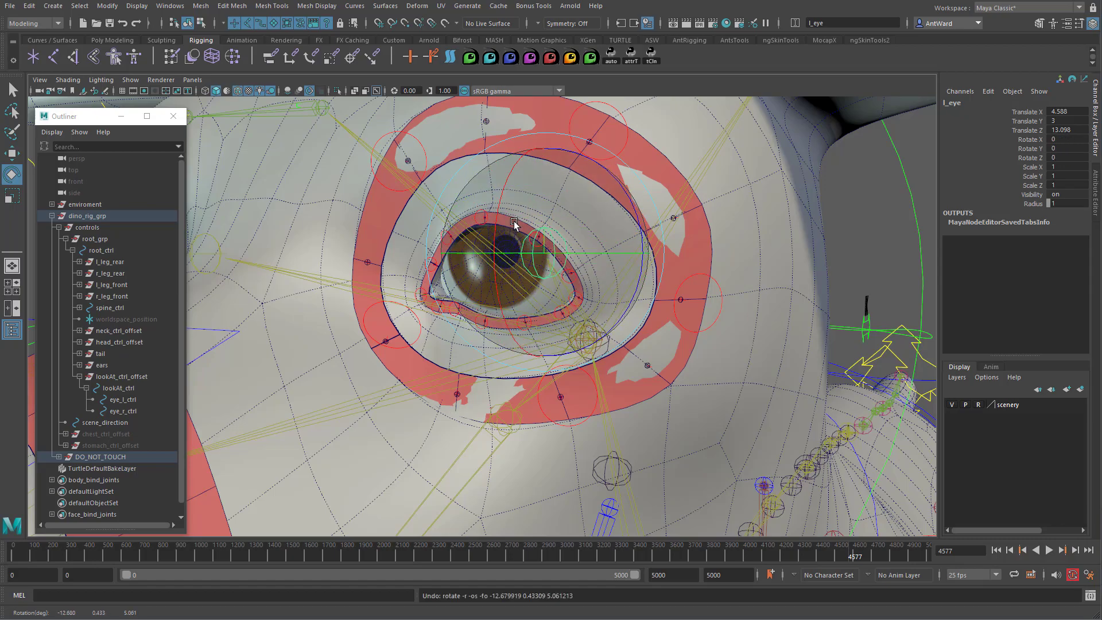
left_click_drag(702, 402, 696, 401, "alt")
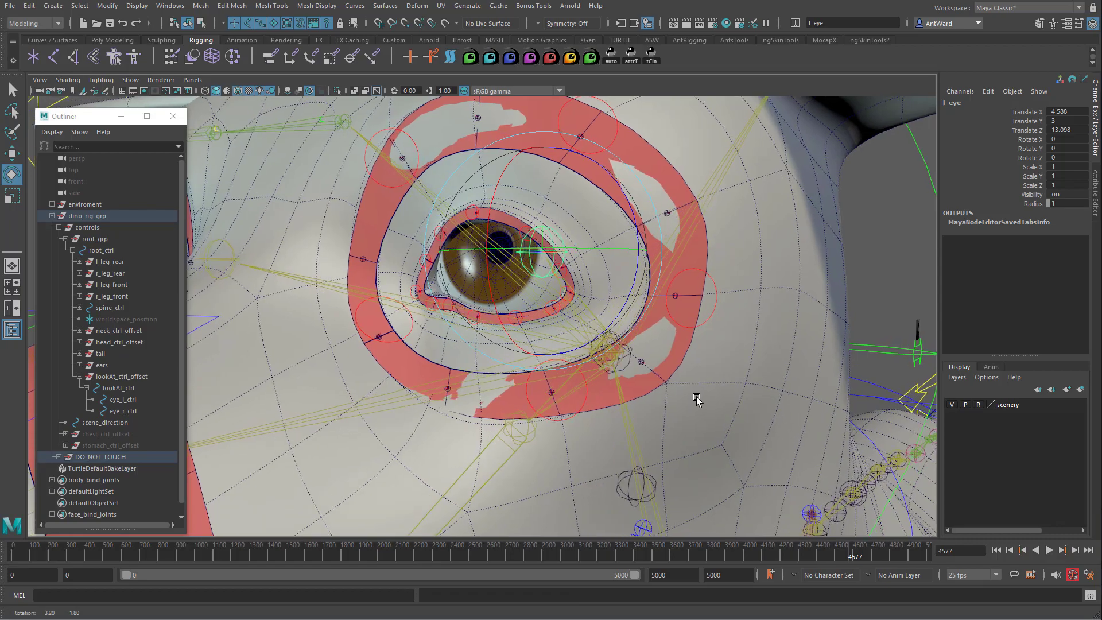
Open the Node Editor and graph the input and output connections of l_eyelid_ribbon_control_11_driver.
left_click(873, 231)
left_click_drag(635, 213, 611, 207, "alt")
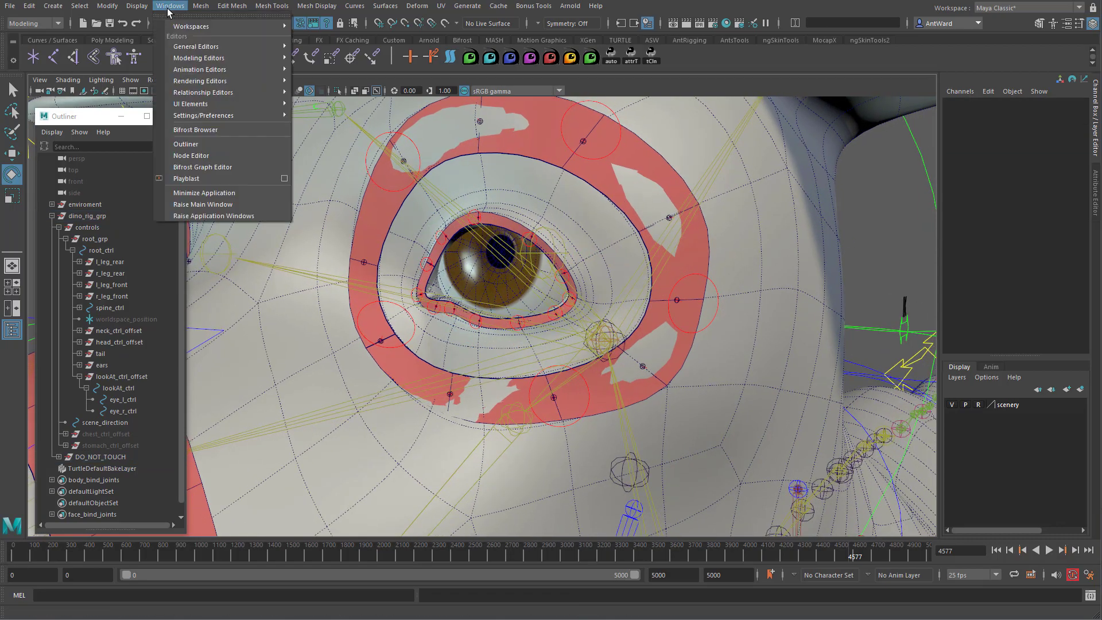
left_click(198, 156)
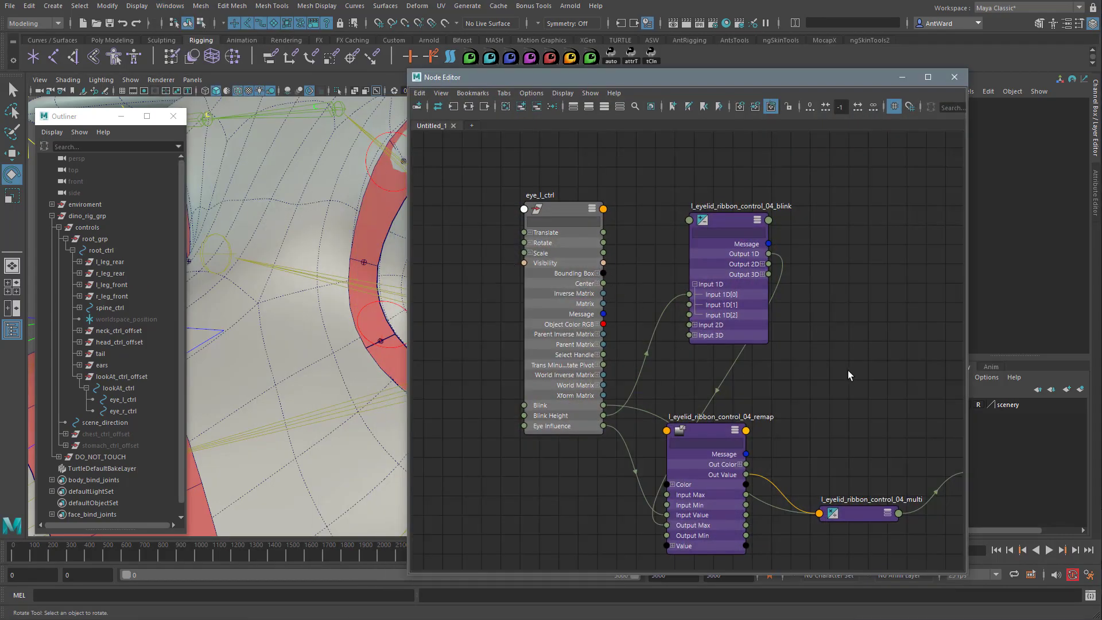
left_click_drag(356, 270, 237, 243, "alt")
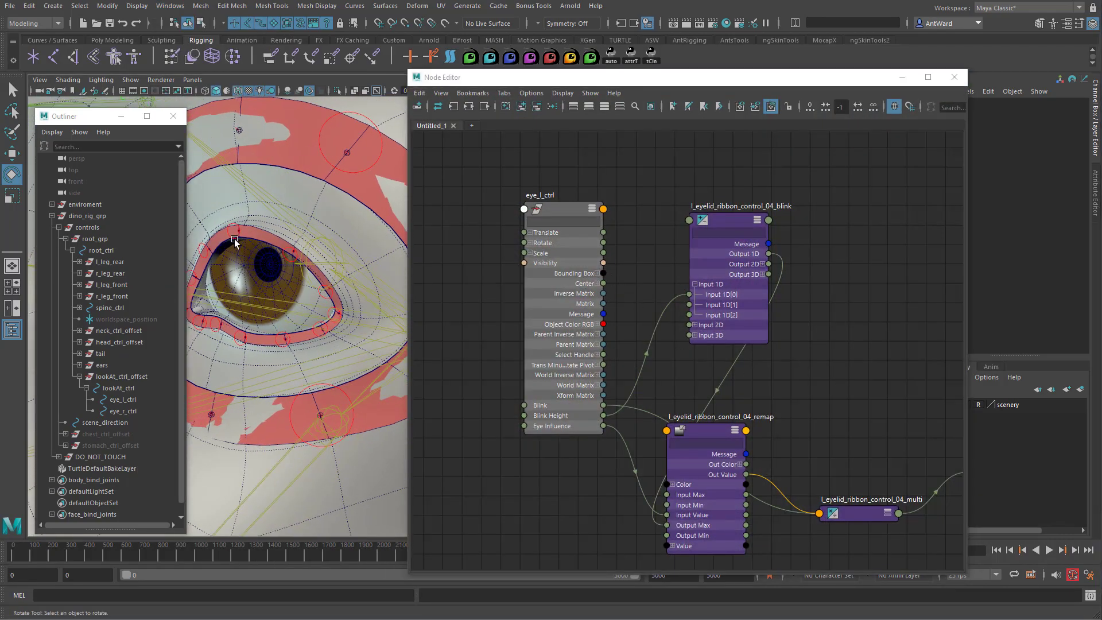
left_click(229, 225)
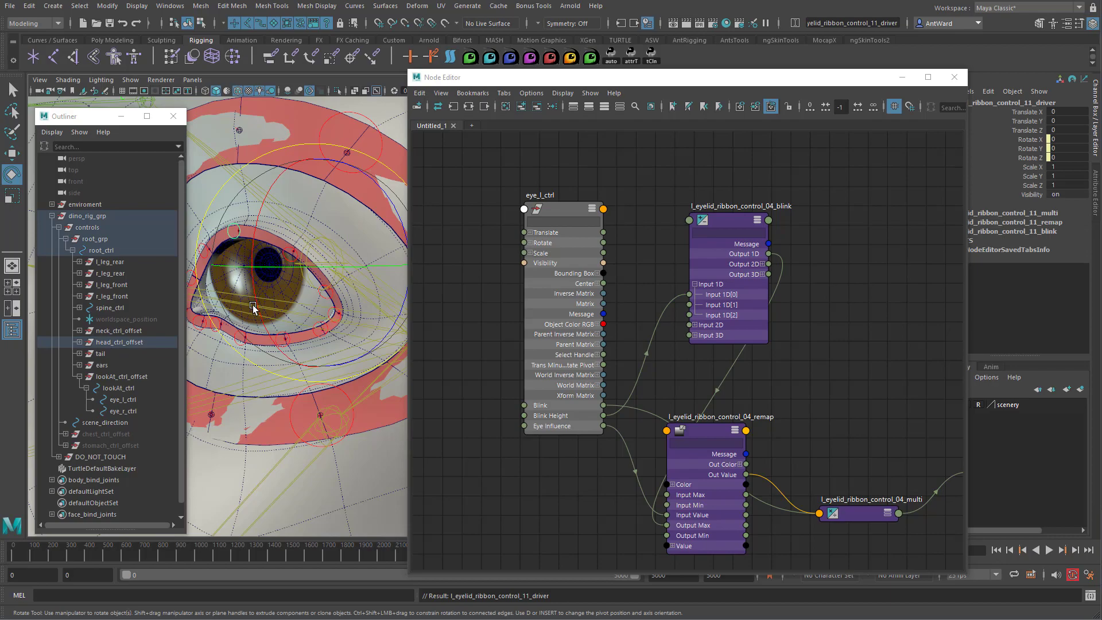
left_click(468, 108)
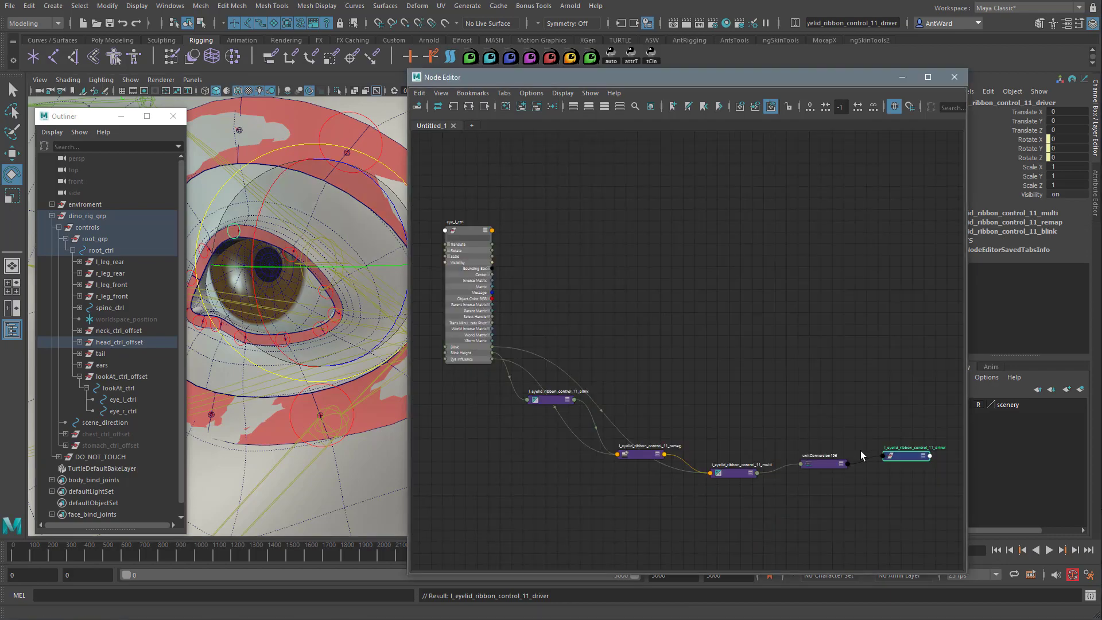
Enlarge the Node Editor and arrange the blink, remap, multi and unitConversion nodes between eye_l_ctrl and the control_11 driver.
left_click(644, 462)
left_click_drag(643, 462, 628, 402)
middle_click_drag(620, 289, 655, 295, "alt")
scroll(656, 295, "up", 2)
left_click_drag(967, 284, 1089, 284)
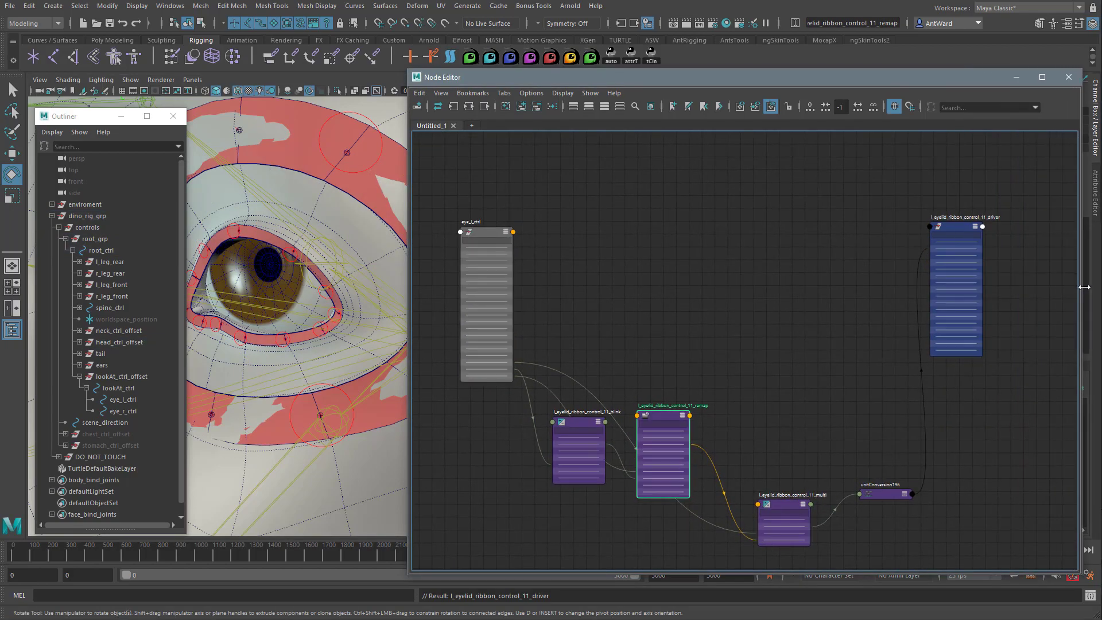
left_click_drag(918, 70, 919, 23)
scroll(838, 310, "up", 2)
middle_click_drag(838, 310, 891, 316, "alt")
left_click(589, 391)
left_click_drag(588, 387, 571, 347)
left_click_drag(693, 383, 663, 347)
left_click_drag(822, 482, 807, 278)
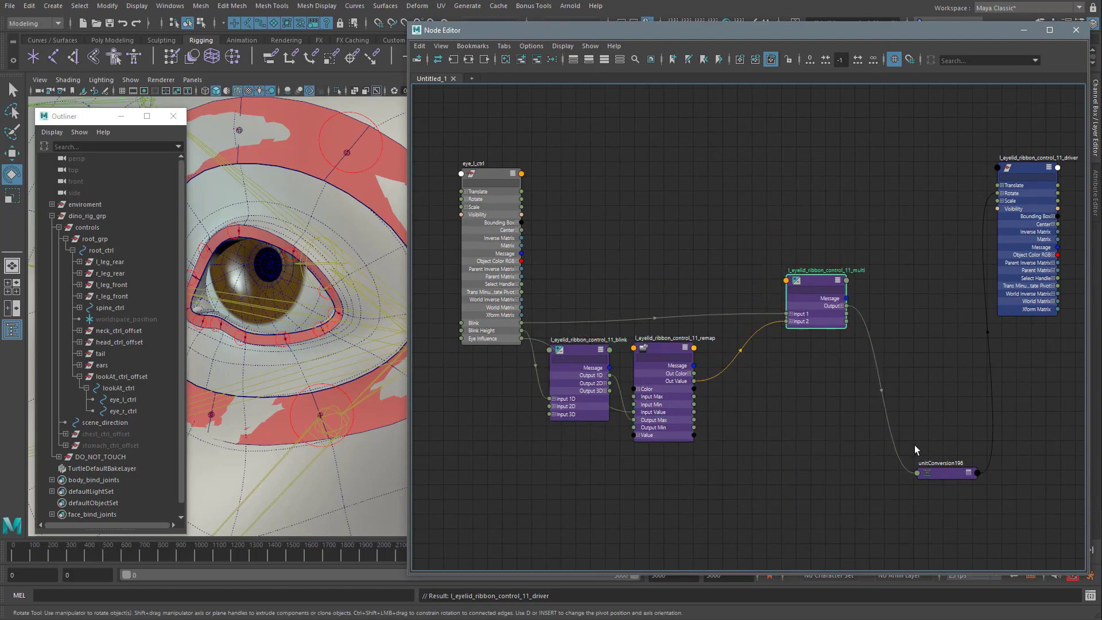
left_click_drag(943, 472, 902, 306)
middle_click_drag(668, 254, 660, 297, "alt")
Add the l_eye joint to the node graph and place it above eye_l_ctrl.
left_click(314, 270)
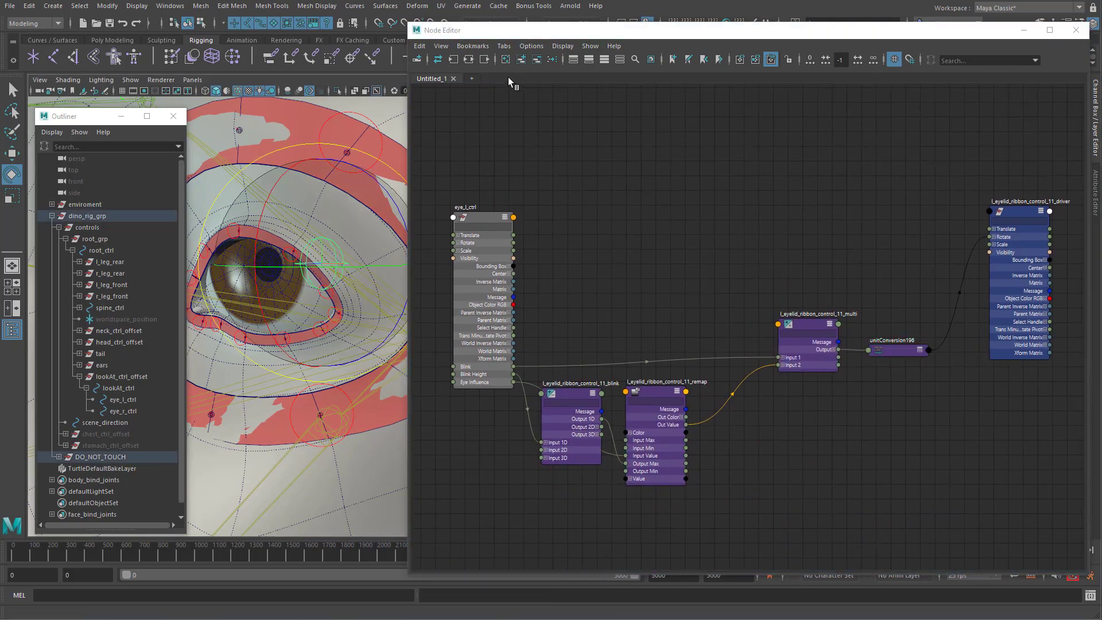
left_click(521, 59)
left_click_drag(739, 191, 585, 169)
middle_click_drag(759, 262, 824, 289, "alt")
left_click(1014, 229)
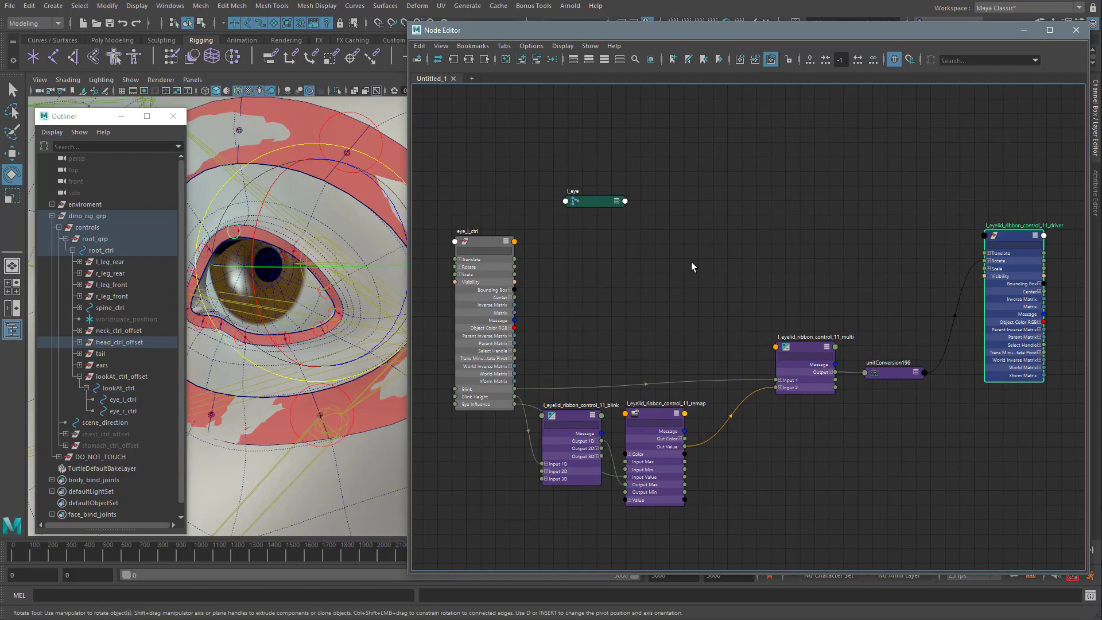
Create a plusMinusAverage node and name it l_eyelid_ribbon_control_11_eyeInf.
left_click(691, 262)
key("Tab")
type("plus")
key("Return")
key("3")
scroll(738, 230, "up", 2)
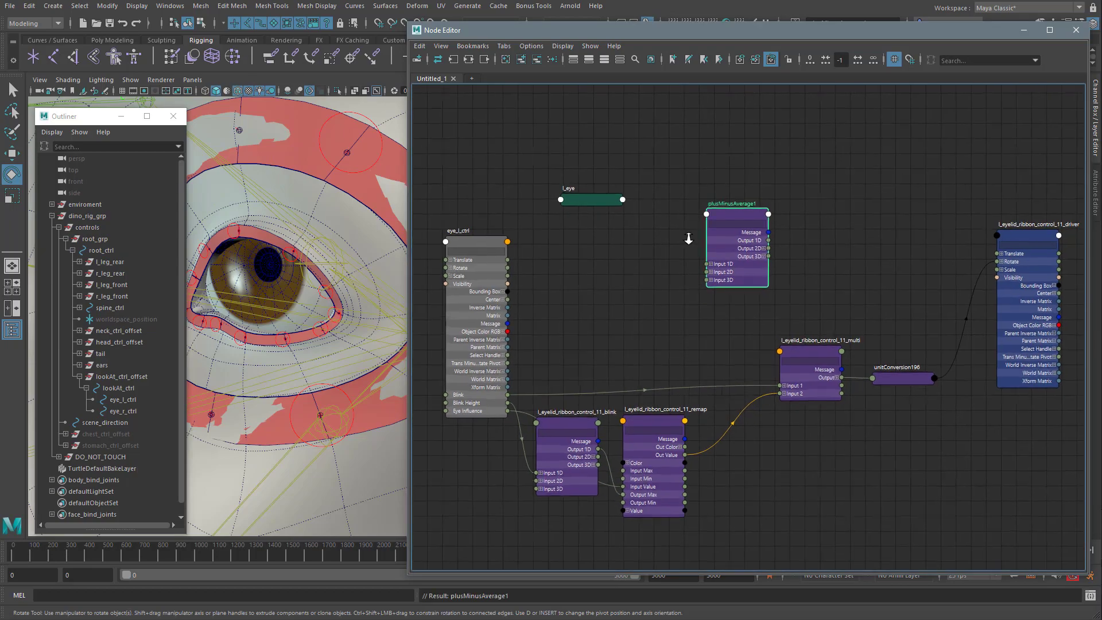
double_click(875, 346)
key("ctrl+c")
double_click(737, 197)
key("ctrl+v")
left_click_drag(755, 199, 811, 198)
type("eyeInf")
key("Return")
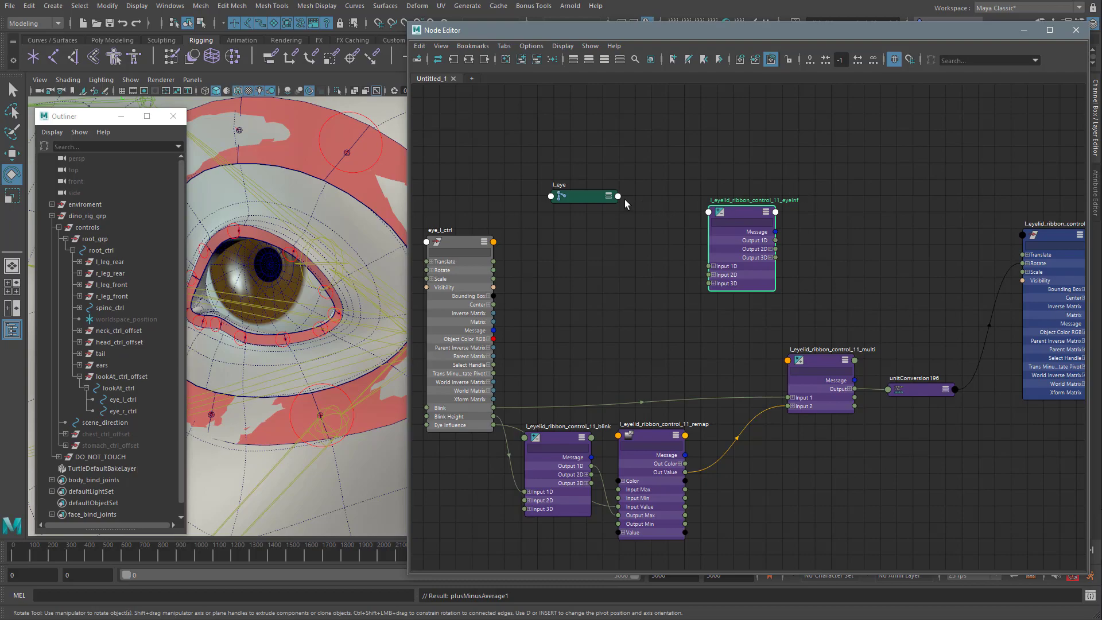
Connect l_eye's Rotate to Input 3D[0] of l_eyelid_ribbon_control_11_eyeInf.
left_click(715, 284)
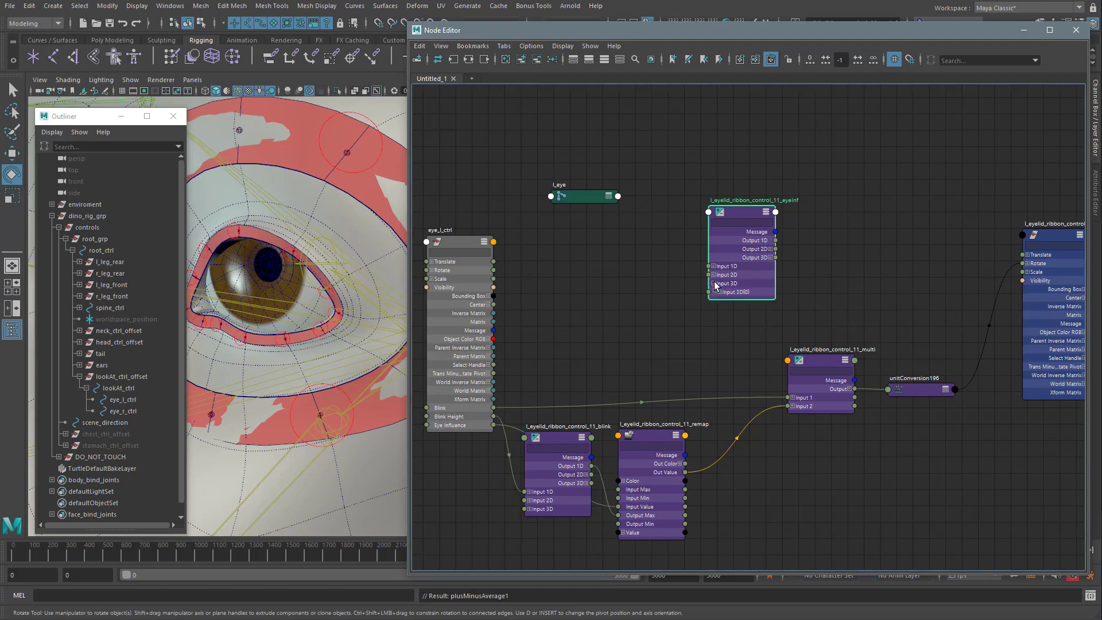
left_click(618, 196)
mouse_move(658, 295)
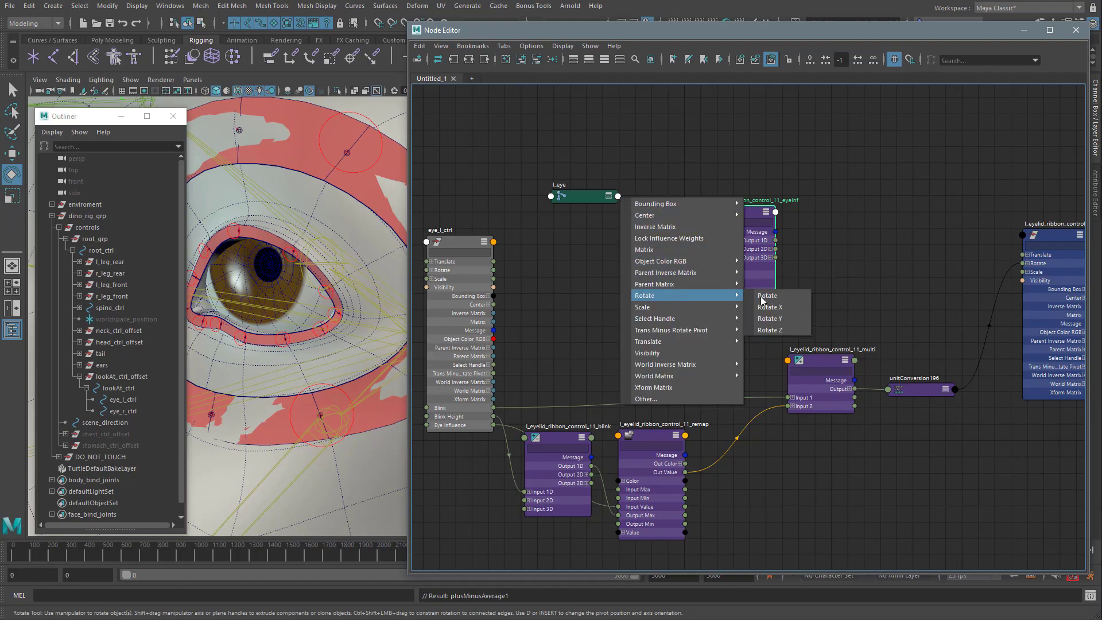
left_click(756, 296)
left_click(709, 292)
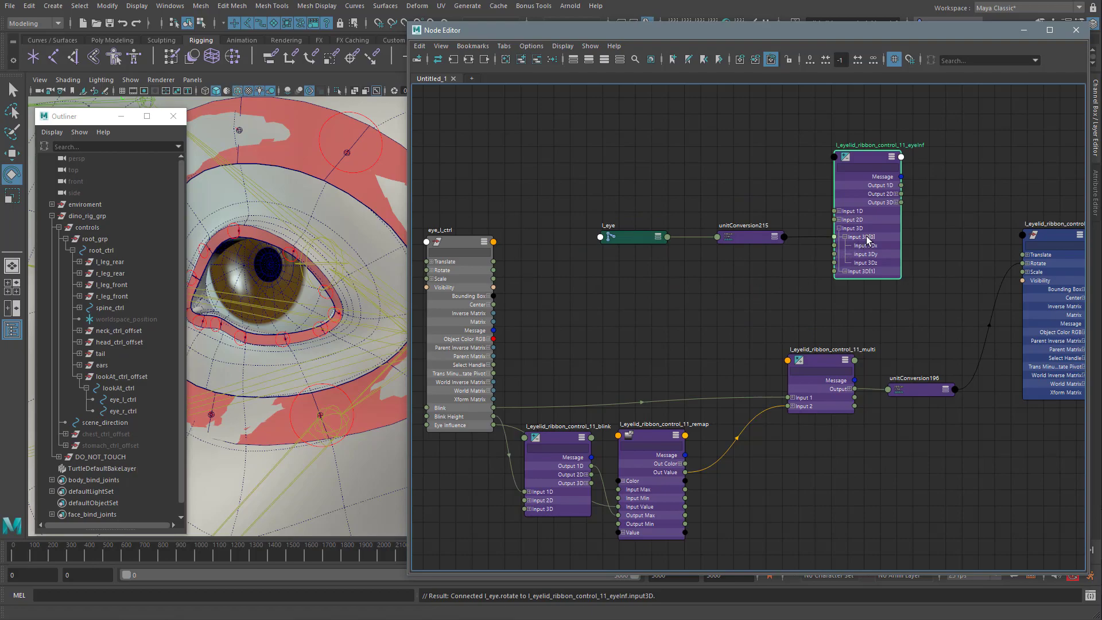
Connect the control_11 multi node's Output to eyeInf's Input 3D[1], and eyeInf's Output 3D to the driver's Rotate.
left_click(849, 389)
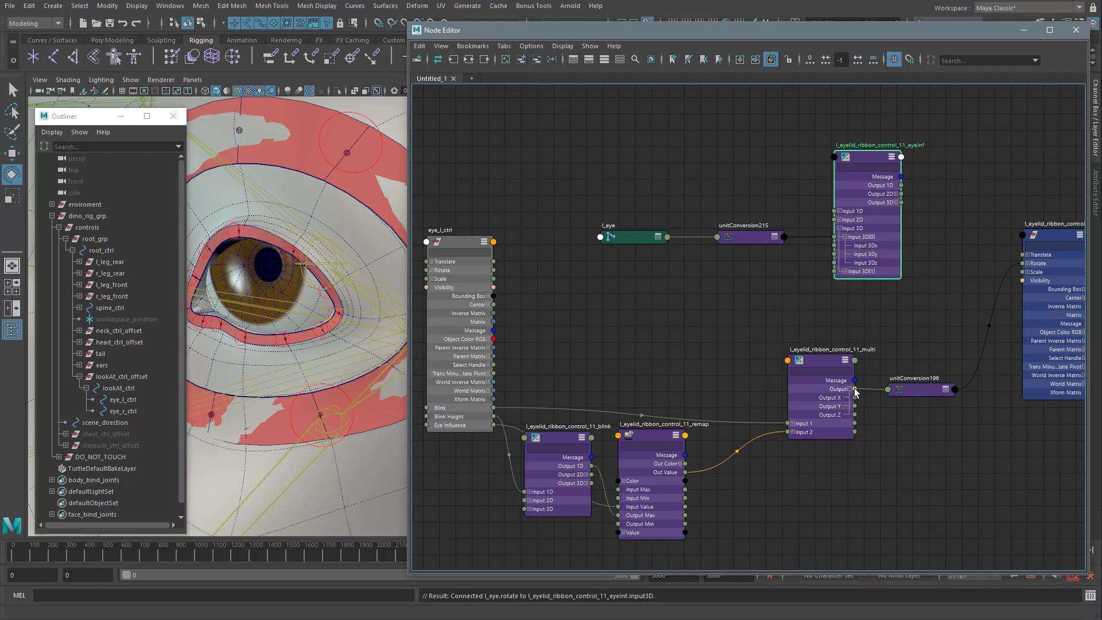
left_click_drag(854, 389, 837, 272)
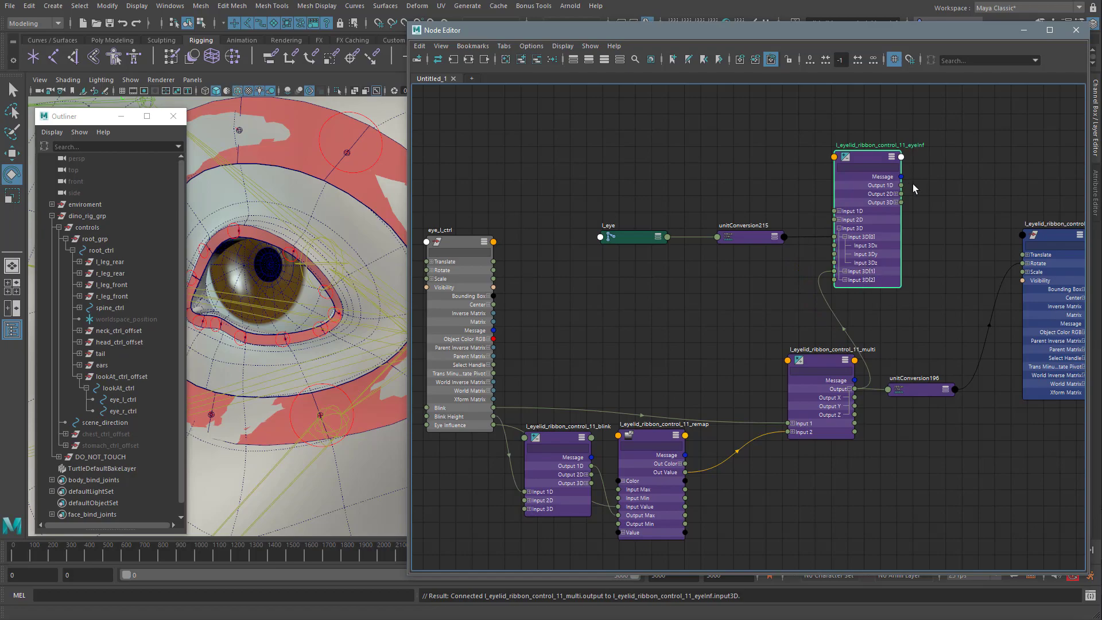
left_click_drag(904, 202, 962, 259)
middle_click_drag(951, 263, 837, 283, "alt")
scroll(837, 283, "up", 2)
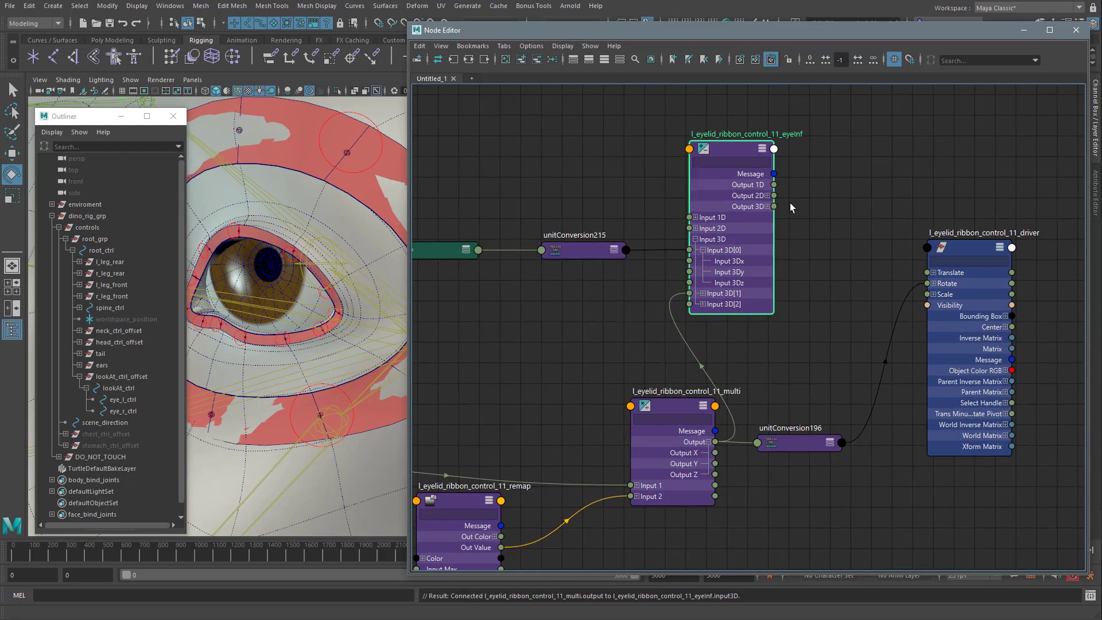
left_click_drag(776, 207, 927, 285)
scroll(960, 368, "down", 2)
Delete the leftover unitConversion196 node from the control_11 graph.
middle_click_drag(988, 369, 782, 369, "alt")
left_click(969, 455)
key("Delete")
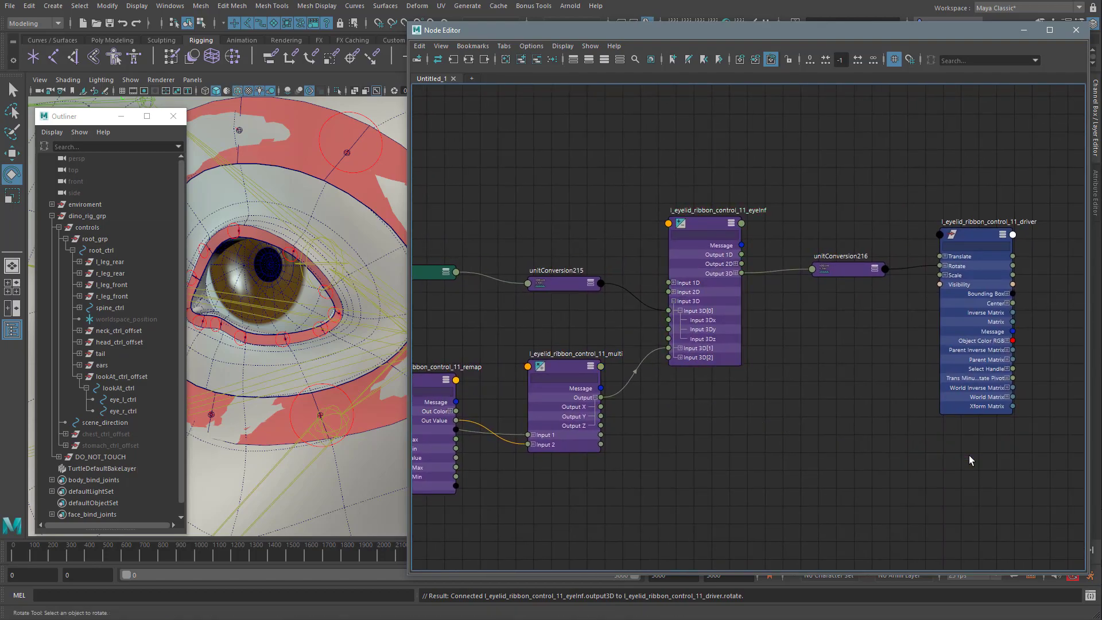
middle_click_drag(704, 295, 818, 274, "alt")
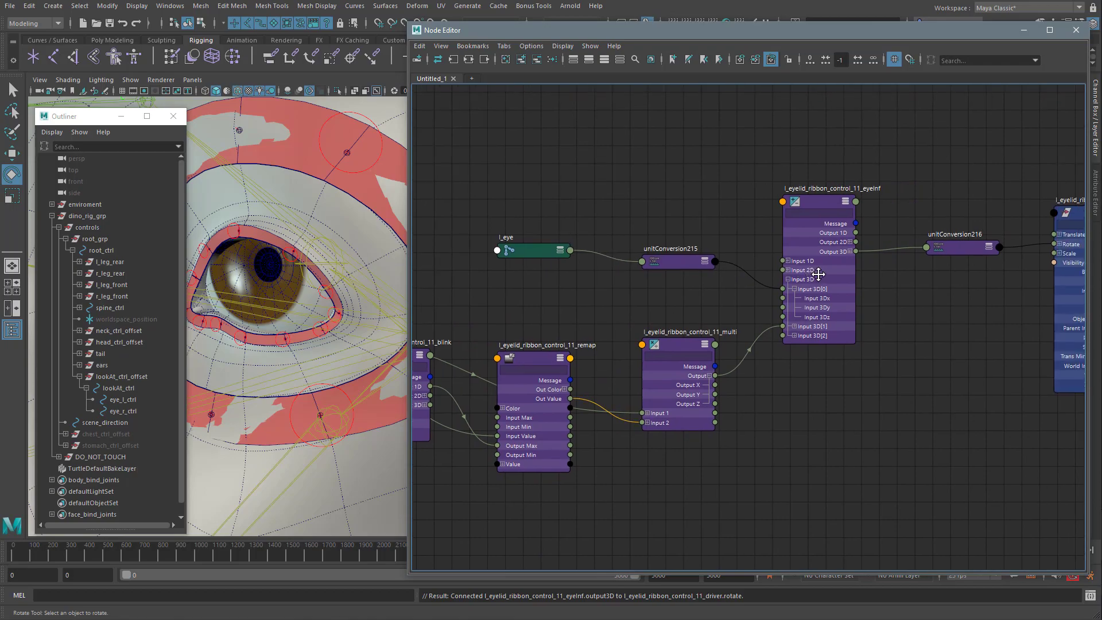
Rotate the l_eye joint to test its influence on the upper eyelid and undo the rotation.
left_click(308, 261)
left_click_drag(310, 275, 308, 349, "alt")
key("ctrl+z")
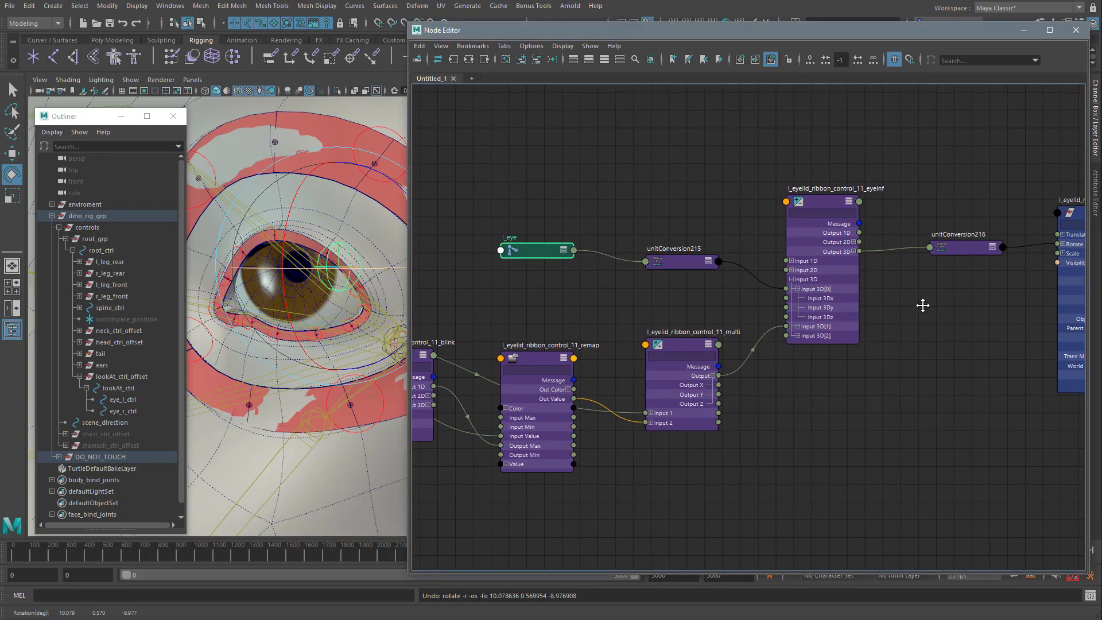
Move the l_eye node aside and delete the unitConversion215 node linking it to eyeInf.
middle_click_drag(915, 303, 933, 313, "alt")
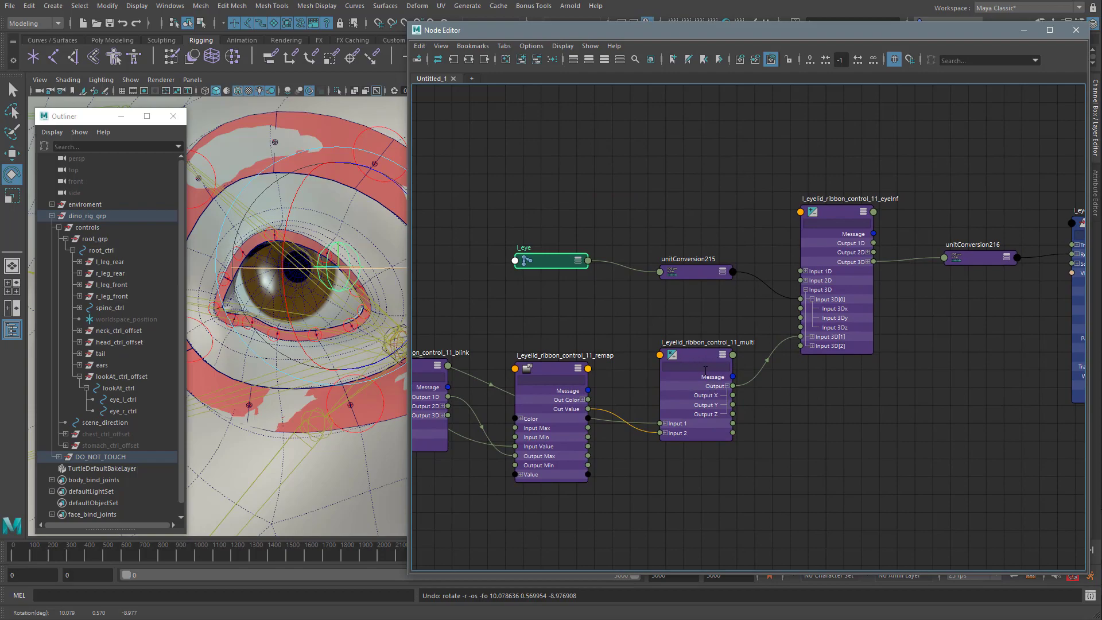
left_click_drag(560, 263, 495, 187)
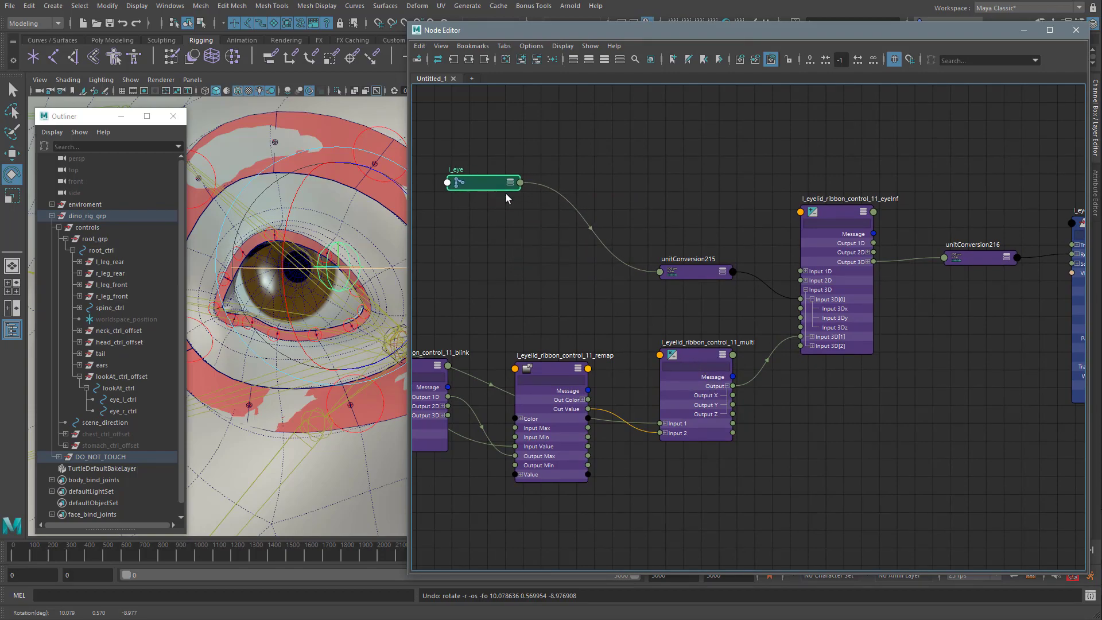
left_click_drag(695, 274, 606, 191)
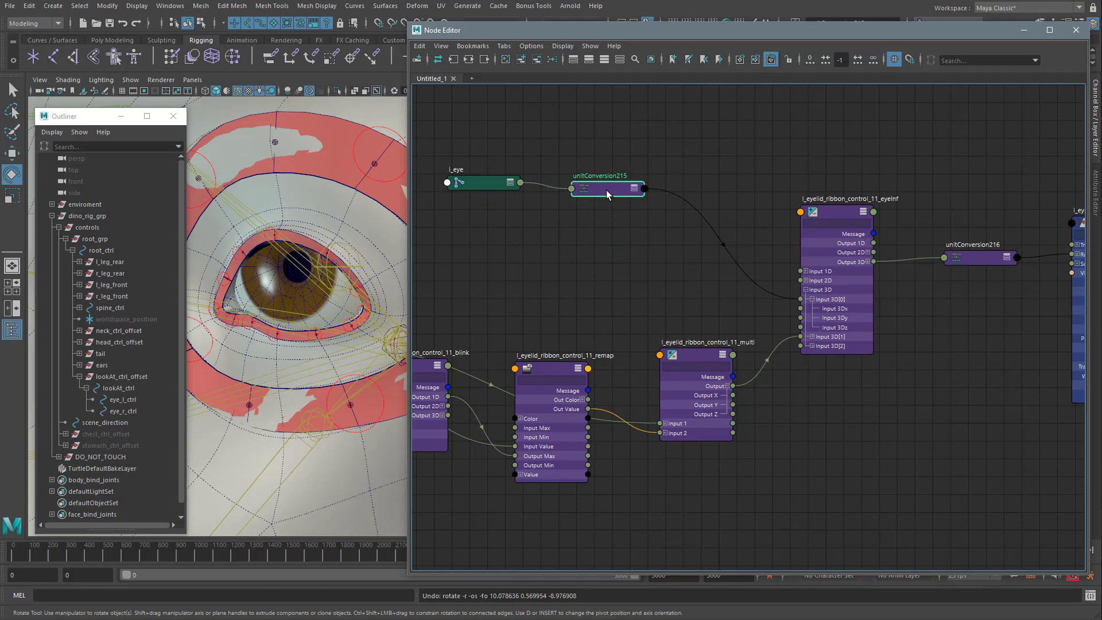
key("Delete")
Duplicate the control_11 multi node, name the copy l_eyelid_ribbon_control_11_eyeInf_multi and show its attributes.
left_click(694, 361)
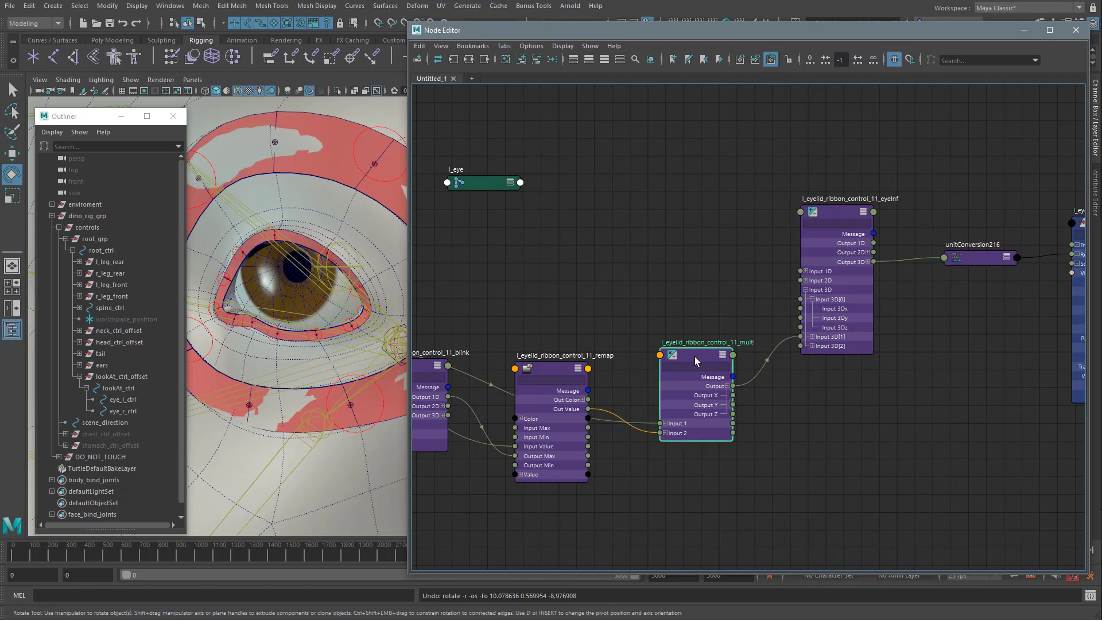
key("ctrl+d")
left_click_drag(652, 215, 753, 167)
double_click(665, 163)
type("eyeInf_multi")
key("Return")
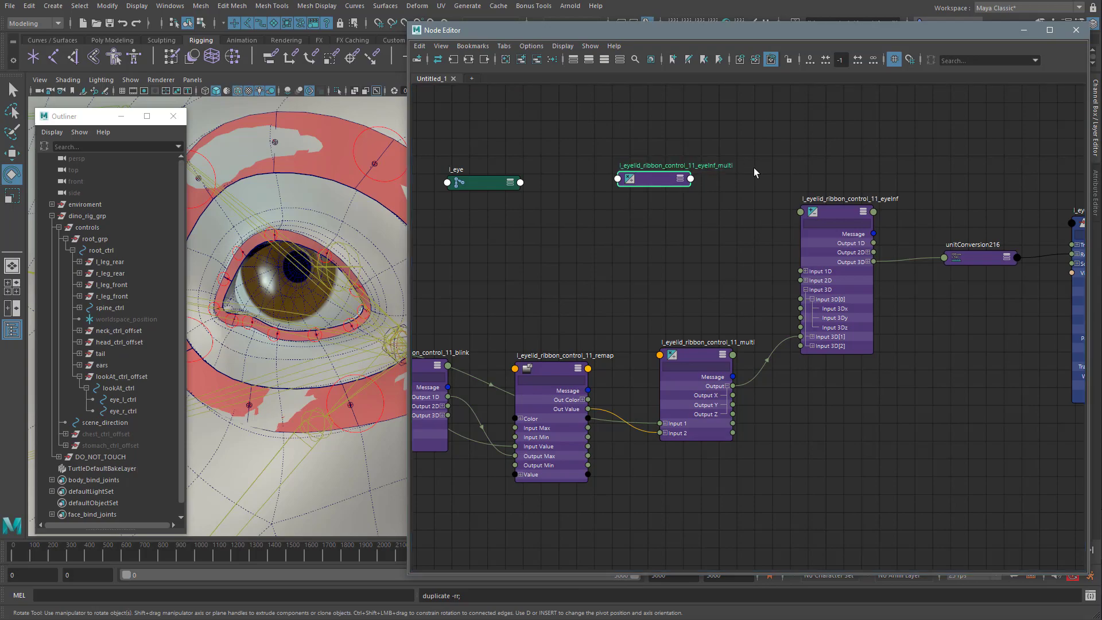
key("3")
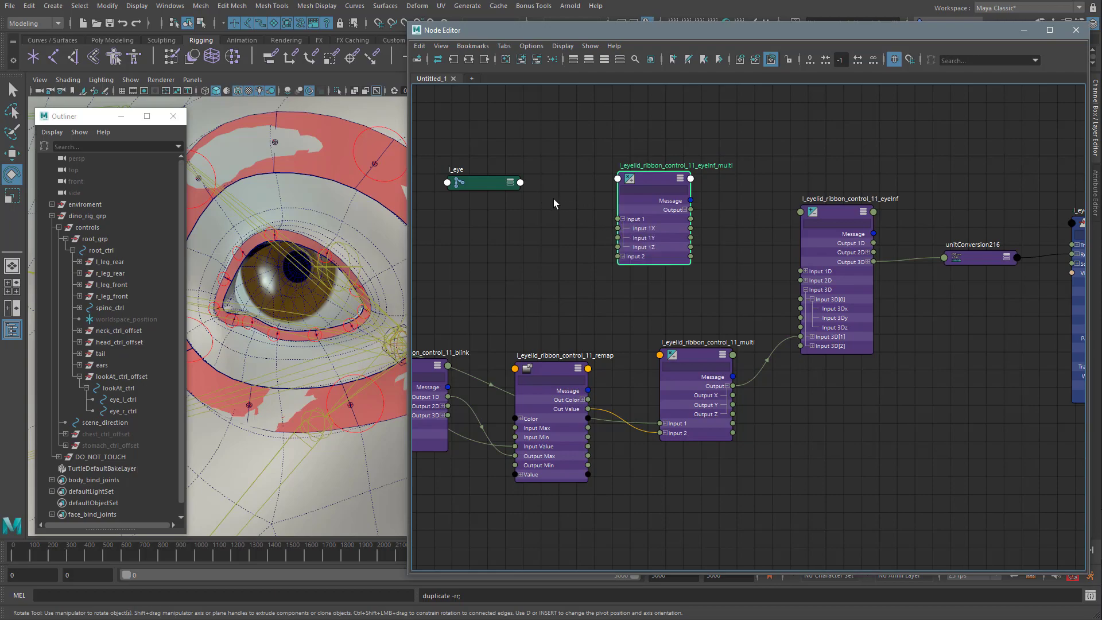
Connect l_eye's Rotate to eyeInf_multi's Input 1, and eyeInf_multi's Output to eyeInf's Input 3D[0].
left_click(520, 184)
mouse_move(556, 281)
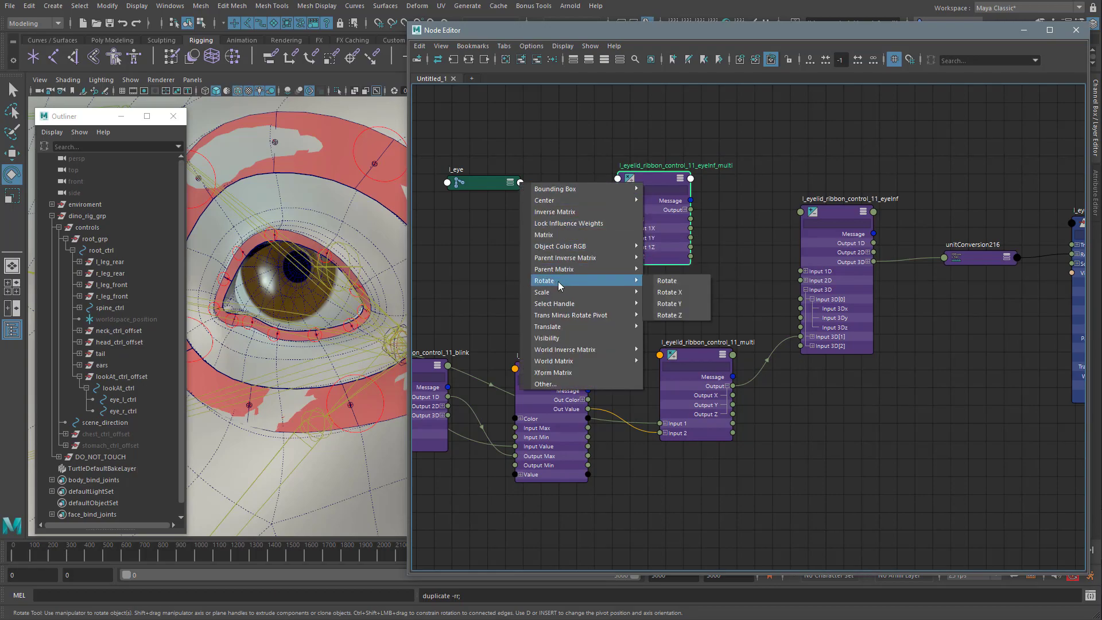
left_click(676, 280)
left_click(618, 219)
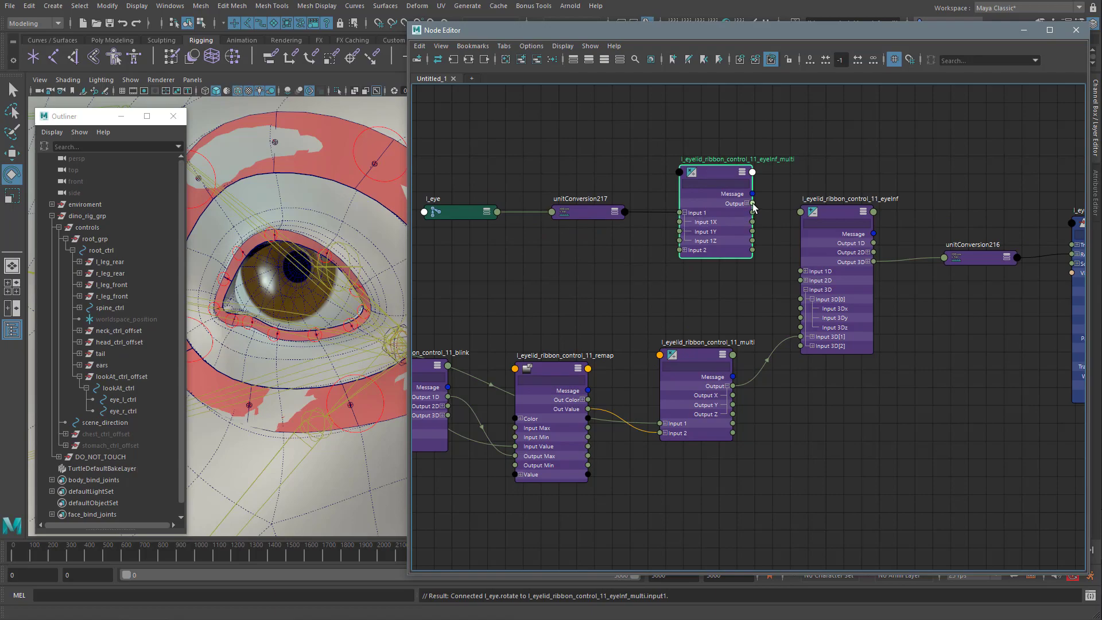
left_click_drag(765, 205, 799, 301)
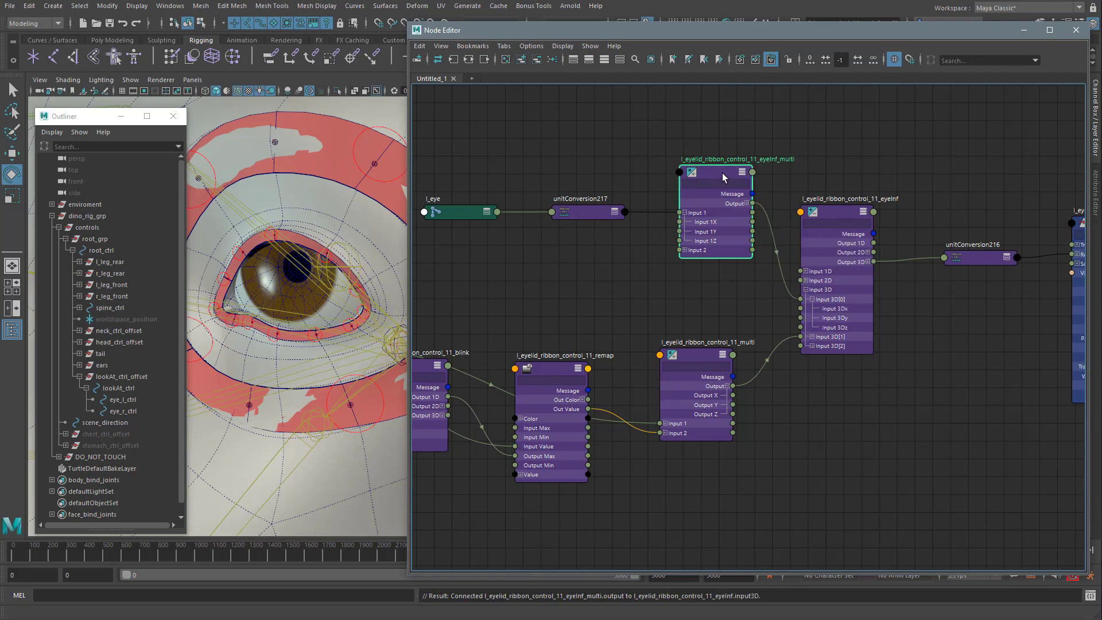
Set Input 2X, 2Y and 2Z of l_eyelid_ribbon_control_11_eyeInf_multi to 0.25.
left_click_drag(842, 34, 714, 43)
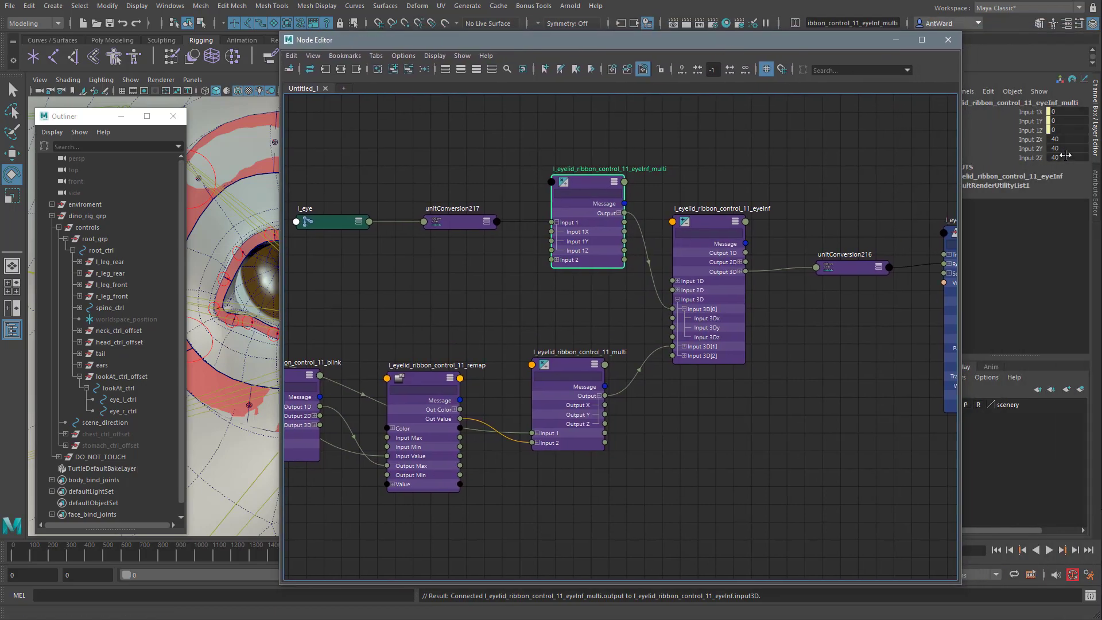
left_click_drag(1072, 139, 1076, 155)
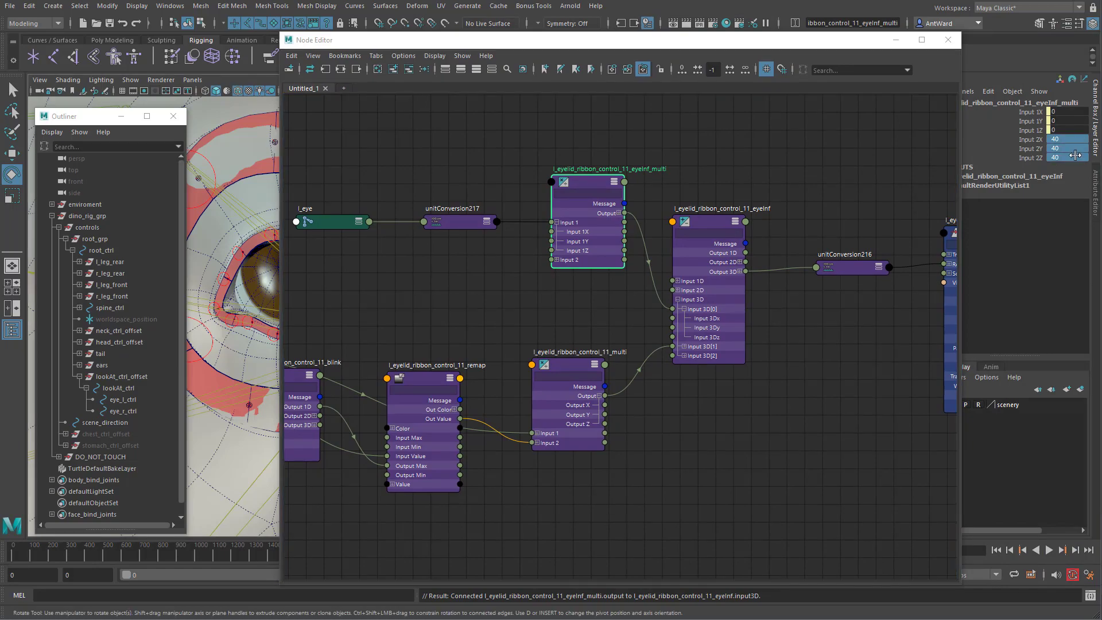
double_click(1076, 155)
type(".25")
key("Return")
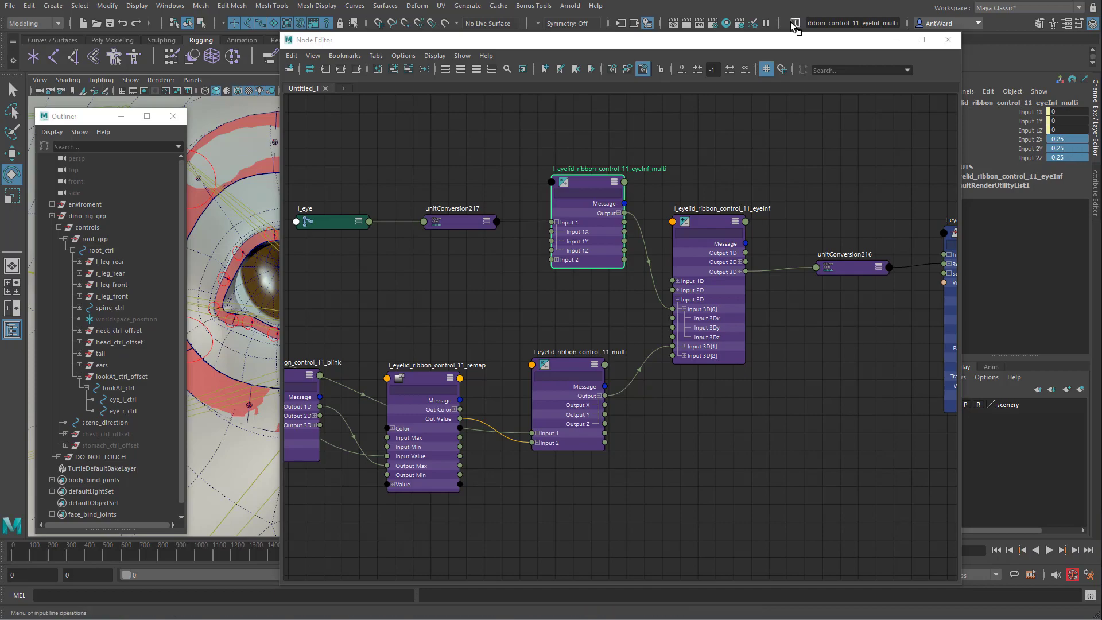
left_click_drag(761, 40, 876, 43)
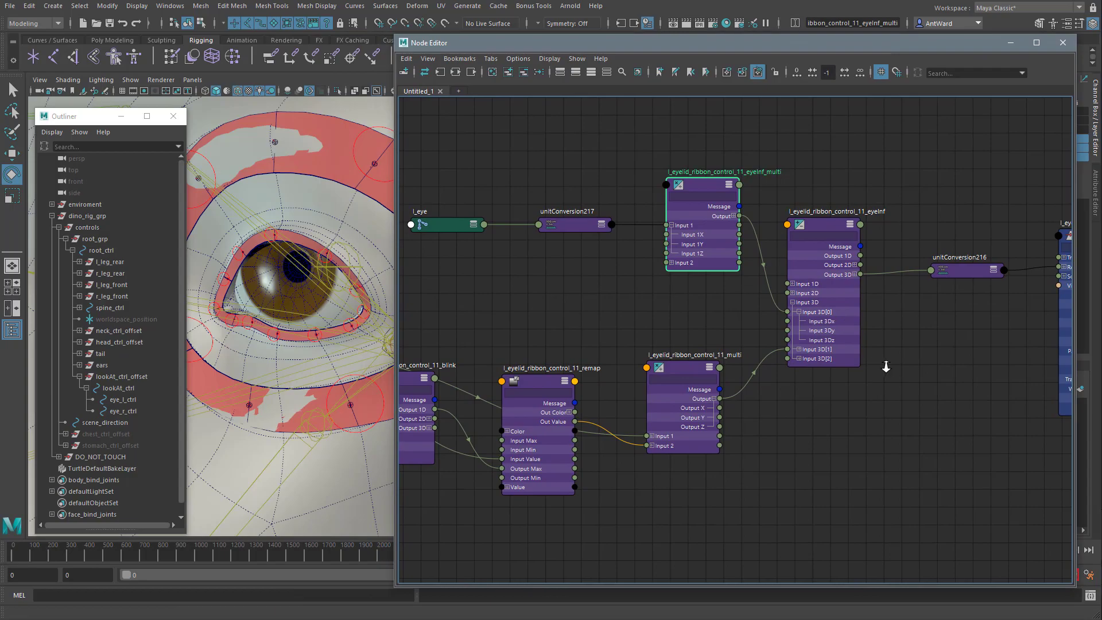
Minimize the Node Editor and rotate the l_eye joint in the viewport to test how the eyelid follows.
key("a")
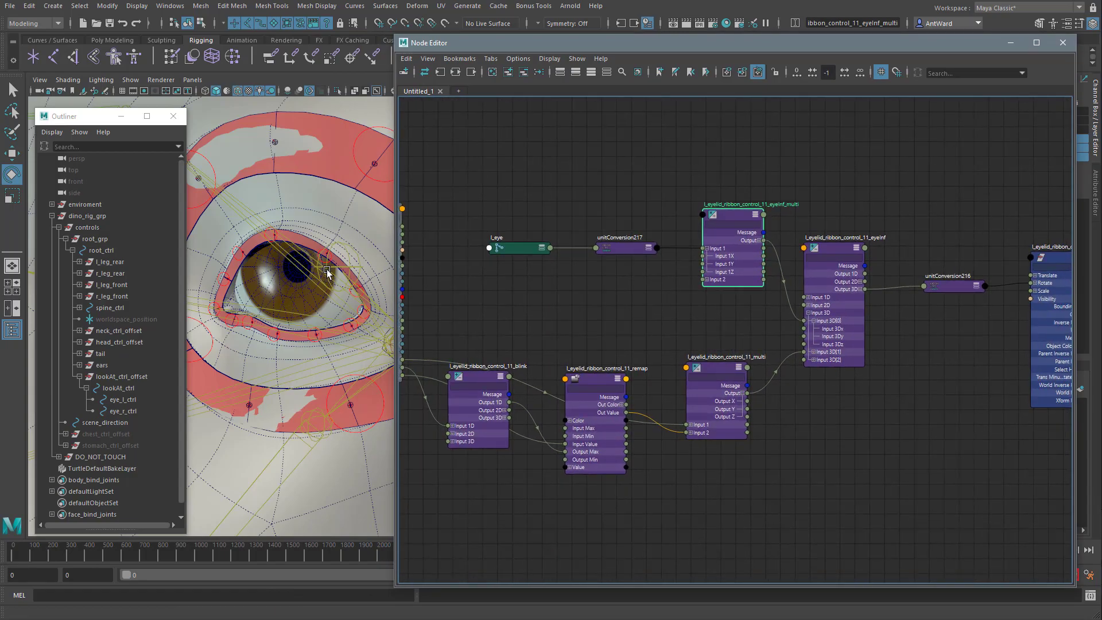
left_click(326, 269)
left_click(1011, 44)
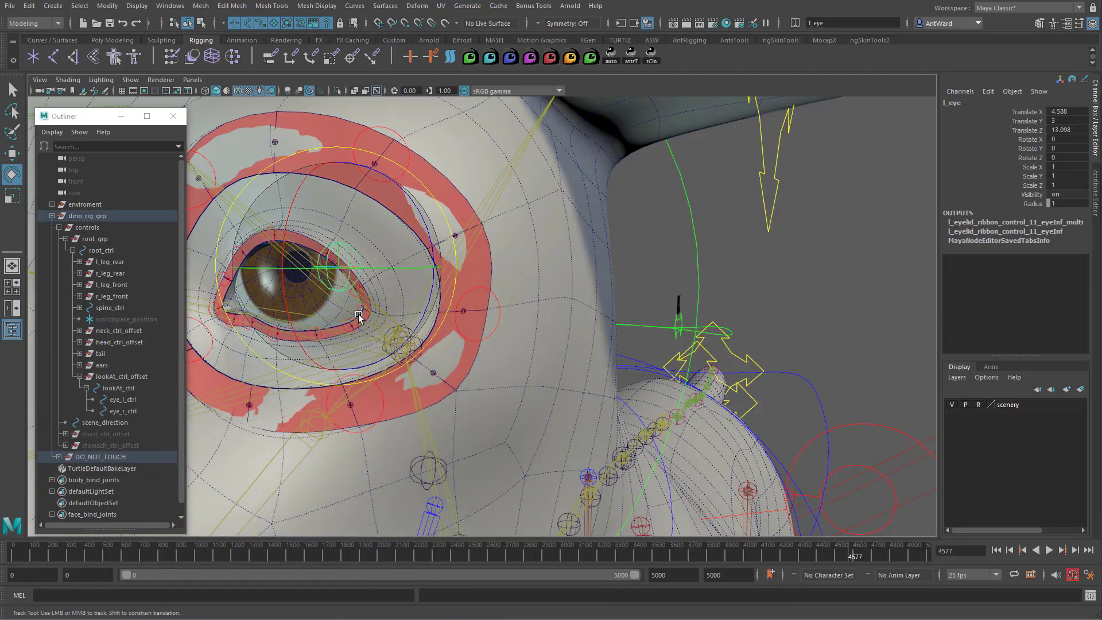
key("f")
left_click_drag(456, 280, 417, 275)
scroll(519, 325, "down", 6)
right_click_drag(501, 346, 883, 262, "alt")
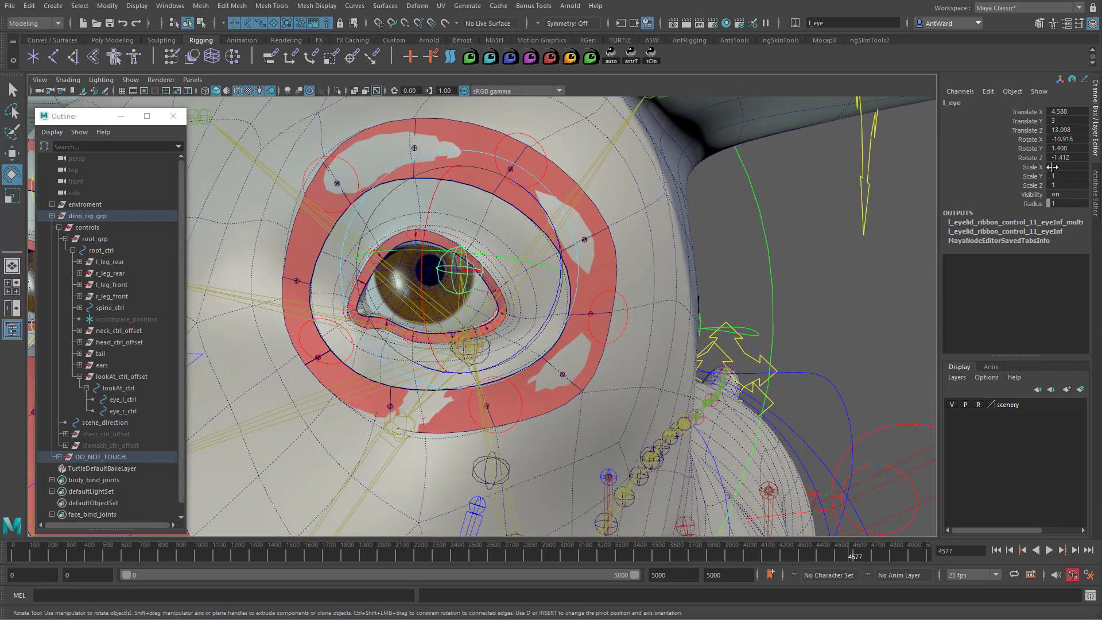
Set l_eye's Rotate X, Y and Z to 0.
left_click_drag(1067, 139, 1071, 157)
type("0")
key("Return")
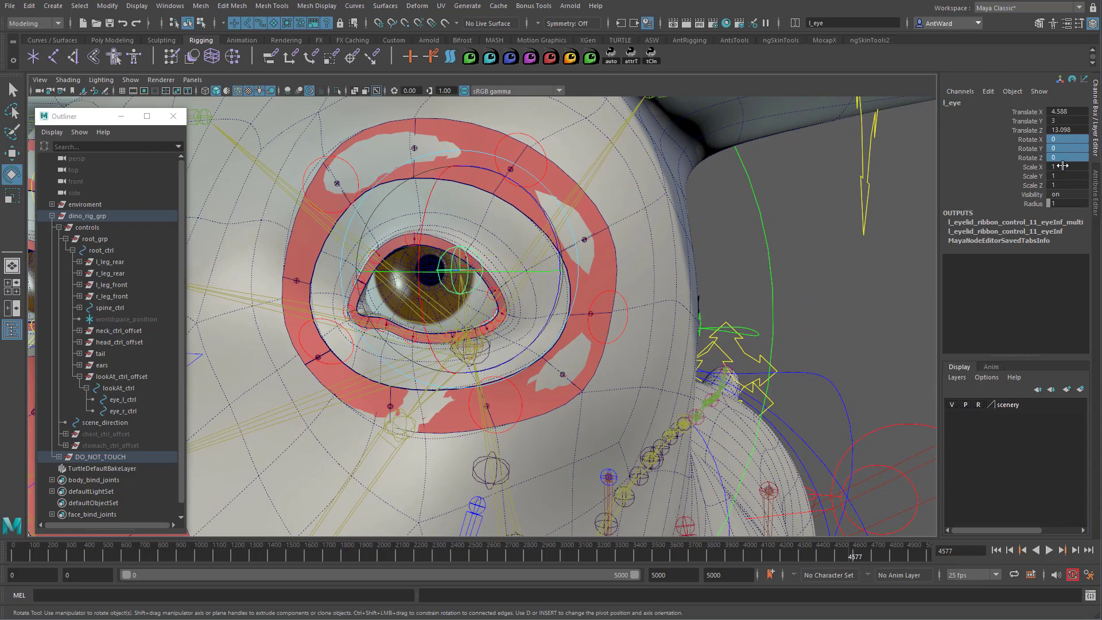
Inspect lookAt_ctrl, then l_eye's aim constraint and its outgoing eyelid ribbon connections.
left_click(124, 407)
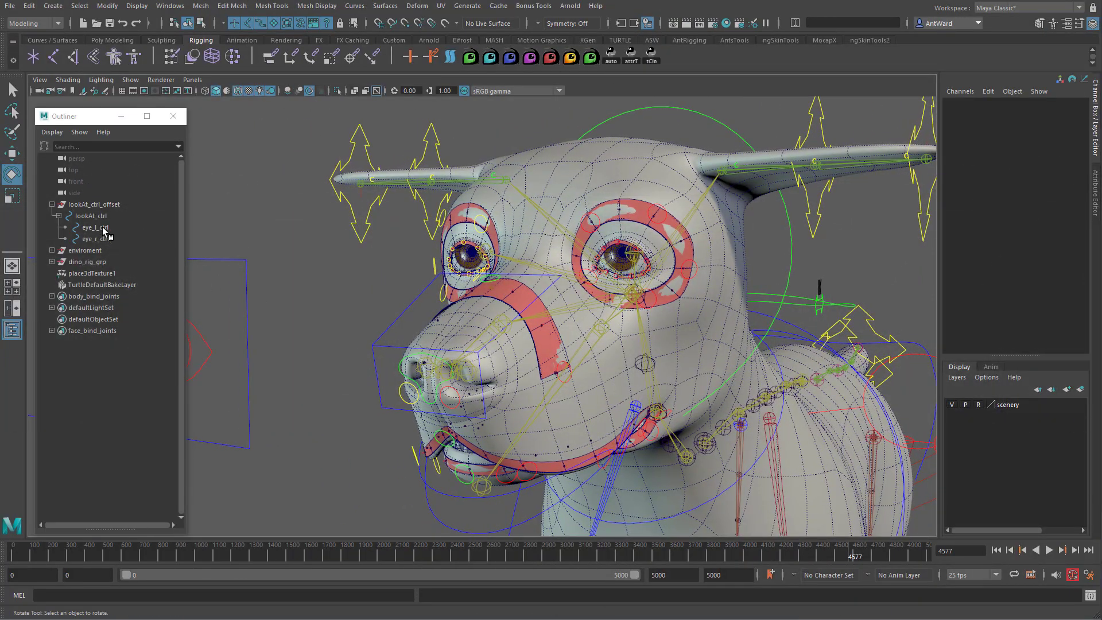
left_click(218, 259)
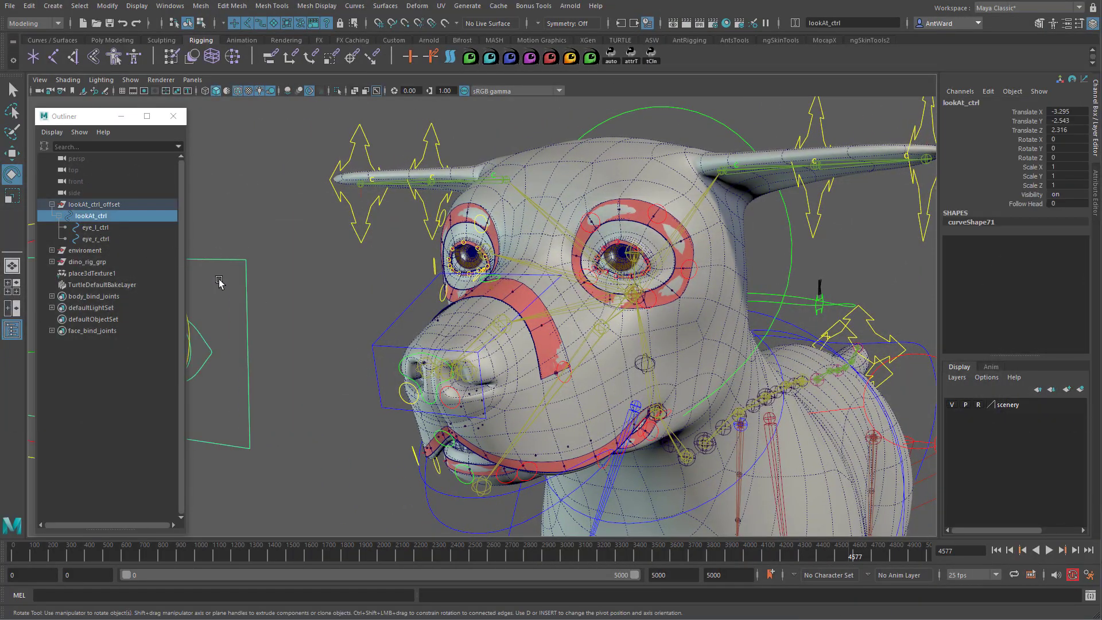
left_click(632, 257)
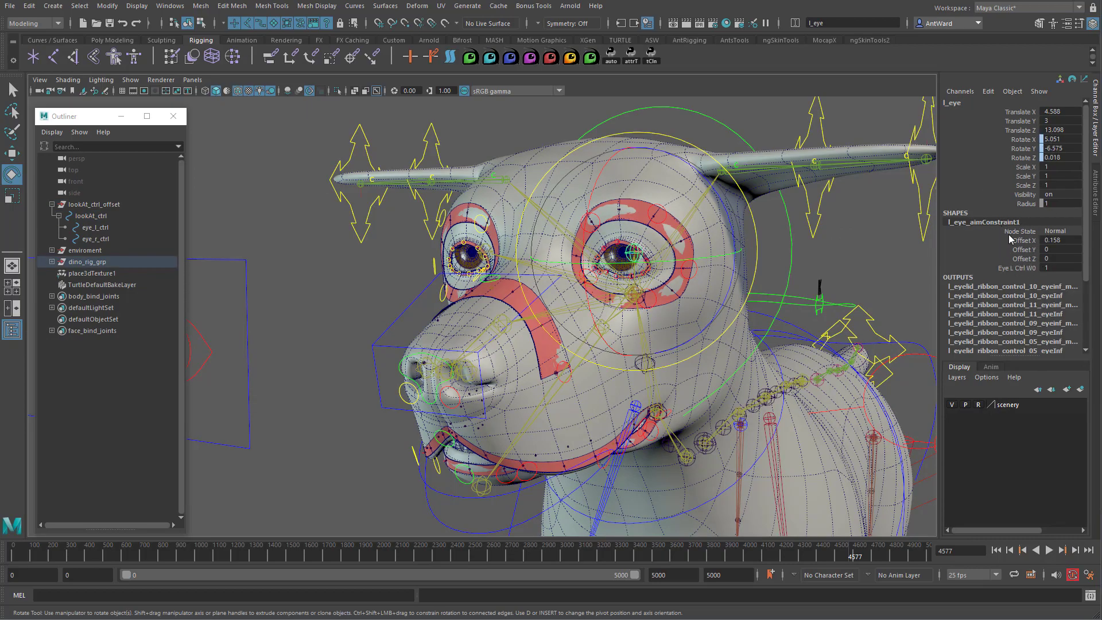
right_click_drag(479, 288, 453, 290, "alt")
middle_click_drag(453, 290, 478, 268, "alt")
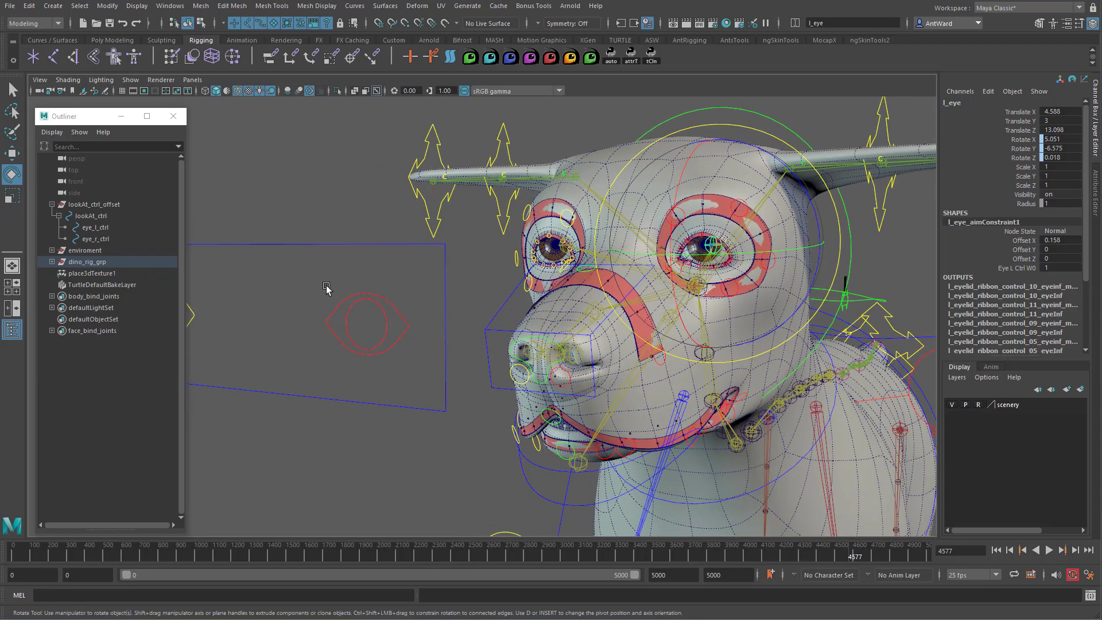
Try moving eye_l_ctrl to test the left eyelids following the eye, and undo the move.
left_click_drag(326, 287, 362, 325)
left_click_drag(202, 296, 187, 321)
left_click_drag(334, 288, 415, 313)
key("w")
key("ctrl+z")
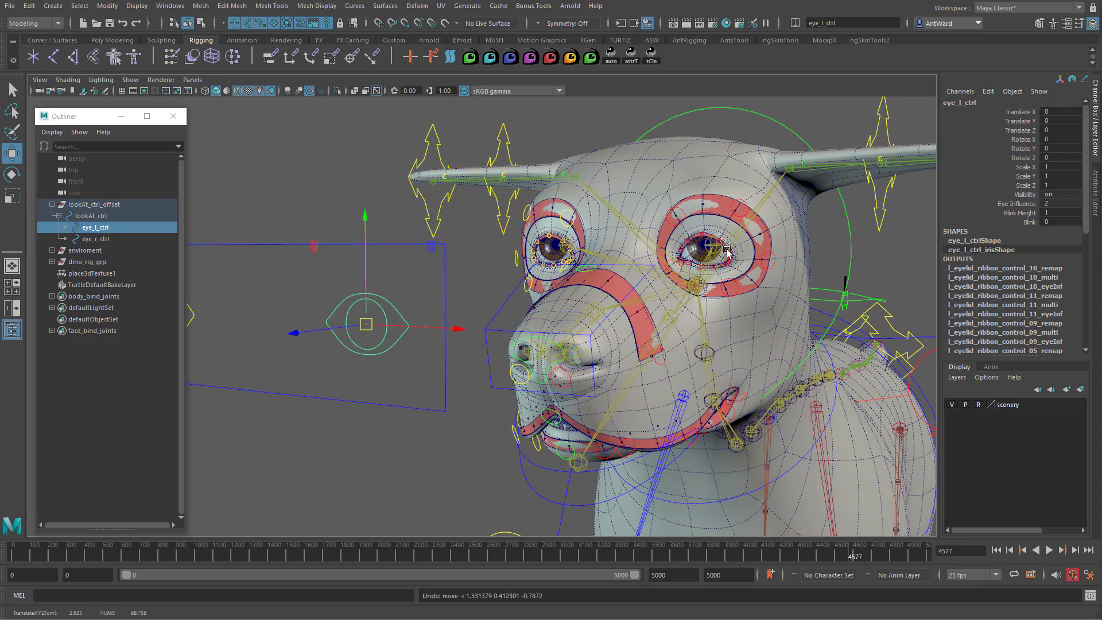
Try moving lookAt_ctrl to test both eyes and eyelids together, and undo the move.
left_click(355, 402)
left_click_drag(488, 416, 450, 404, "alt")
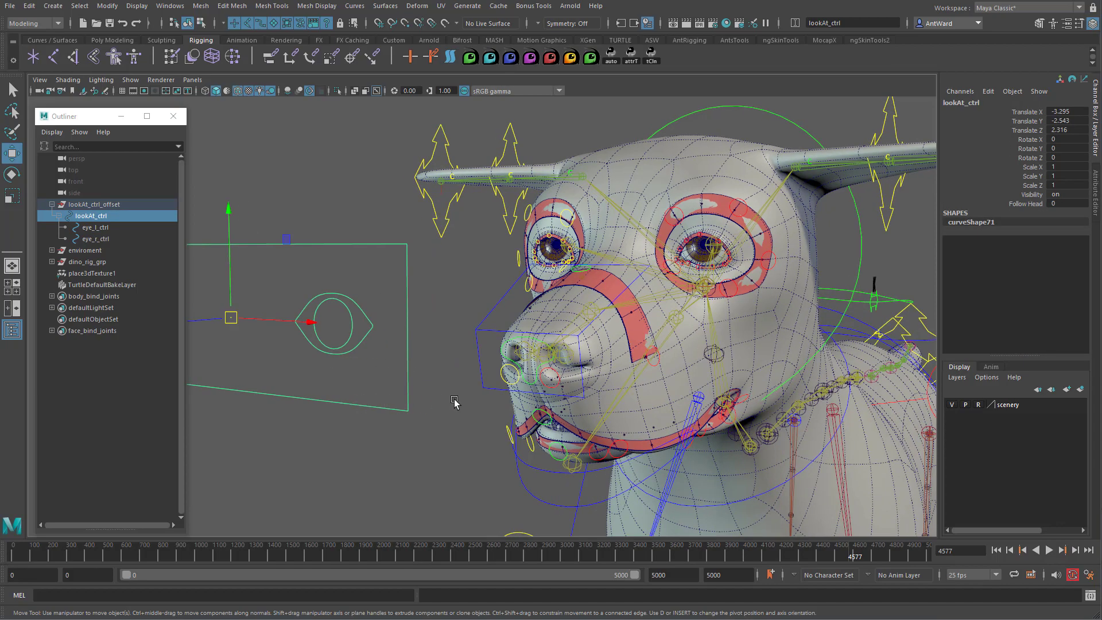
right_click_drag(451, 404, 356, 370, "alt")
left_click_drag(296, 322, 333, 263)
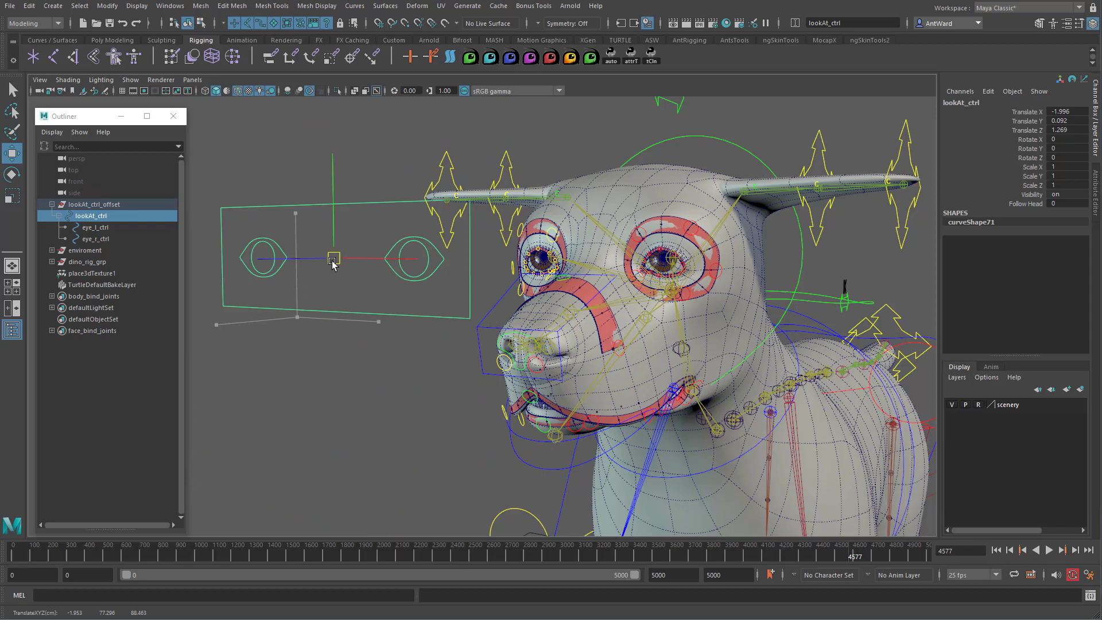
left_click_drag(333, 263, 335, 261)
key("ctrl+z")
Raise Blink to 1 on both eye_l_ctrl and eye_r_ctrl to test closing the eyelids.
right_click_drag(371, 297, 549, 289, "alt")
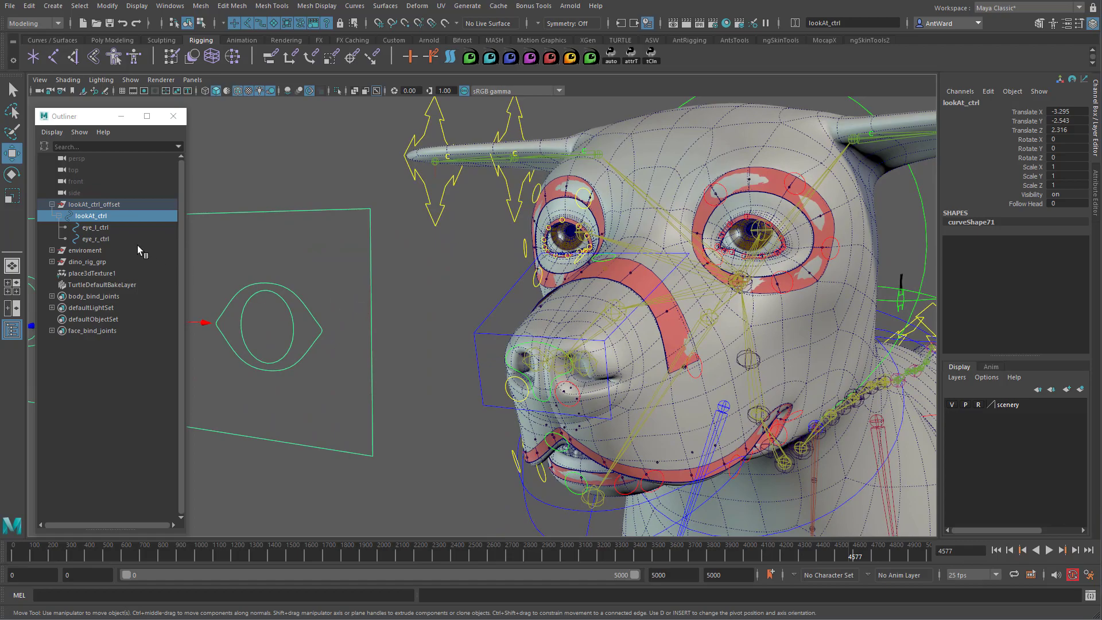
left_click(111, 229)
left_click_drag(112, 230, 111, 238)
left_click_drag(722, 268, 686, 304, "alt")
right_click_drag(686, 305, 907, 287, "alt")
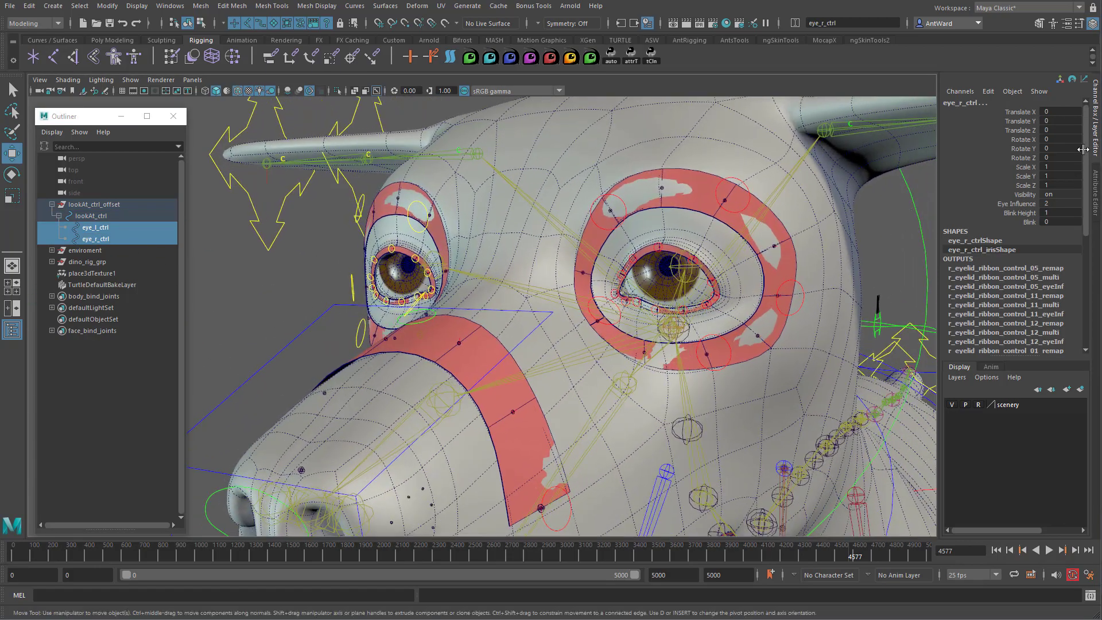
left_click(1032, 223)
middle_click_drag(705, 241, 709, 242)
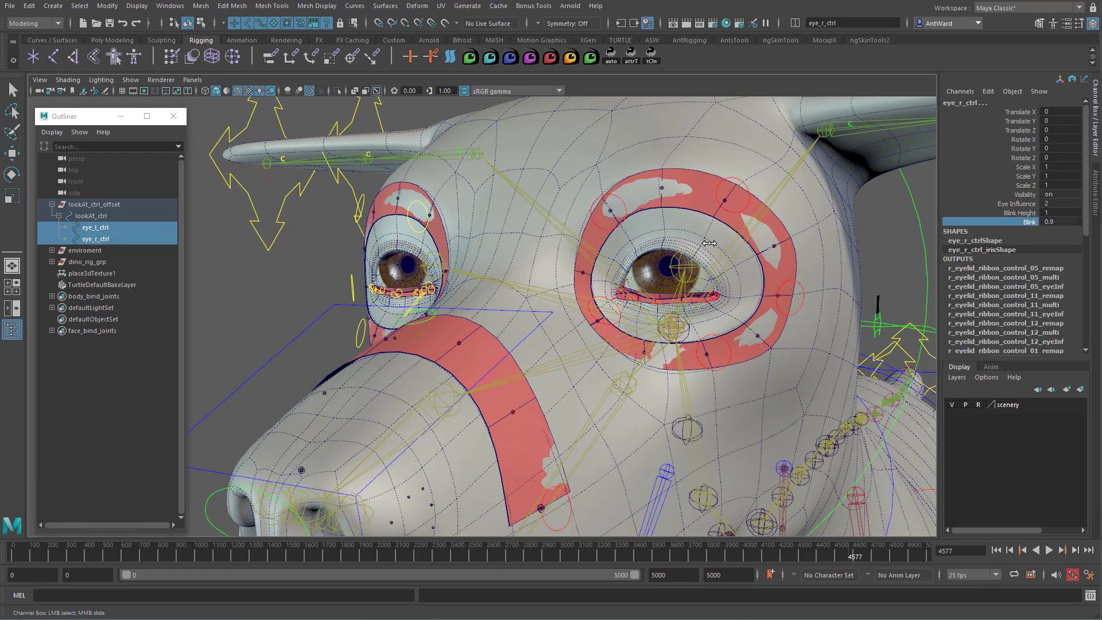
Try varying Eye Influence and Blink Height on both eye controls, and undo the changes.
left_click(1005, 204)
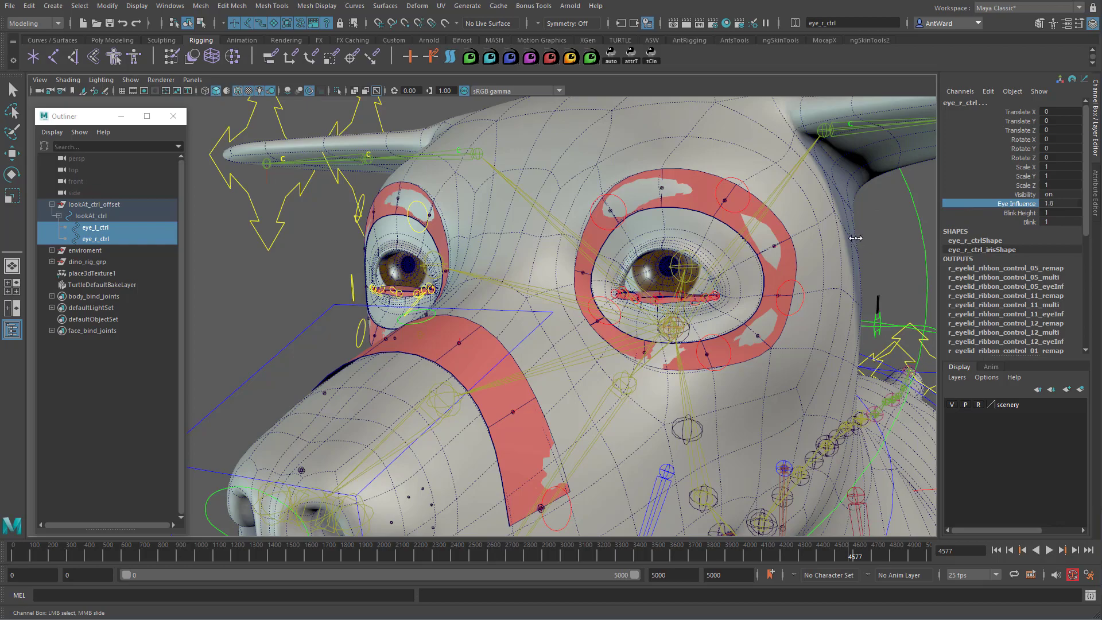
middle_click_drag(855, 238, 821, 241)
left_click(1015, 213)
middle_click_drag(746, 261, 720, 266)
key("ctrl+z")
left_click_drag(619, 327, 613, 324, "alt")
right_click_drag(612, 323, 811, 313, "alt")
left_click(768, 282)
key("w")
left_click_drag(768, 281, 495, 290)
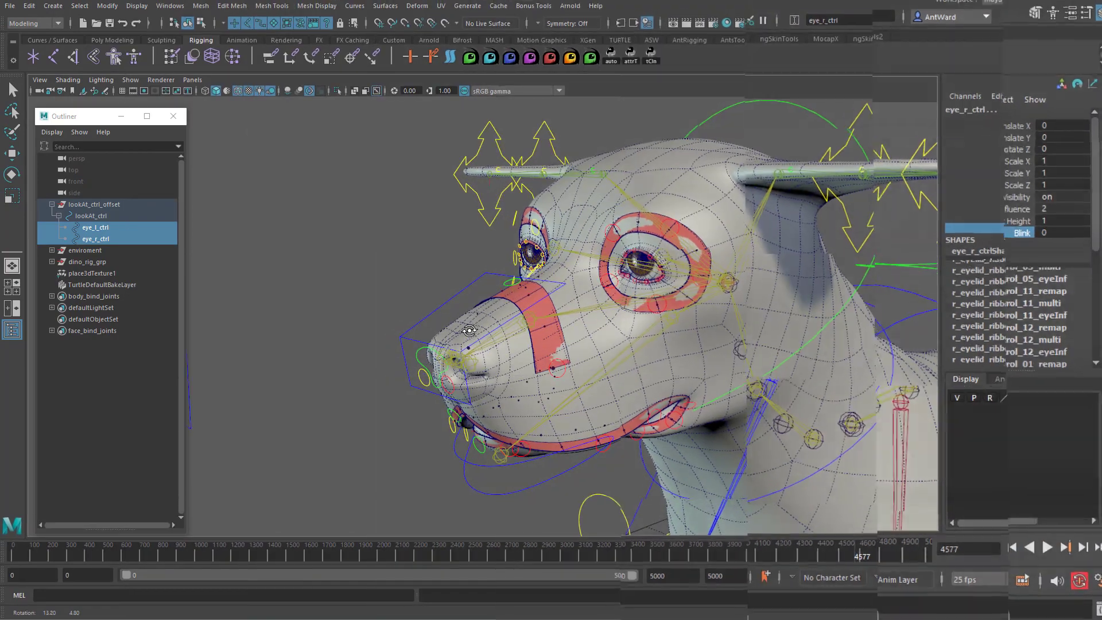
Try moving l_brow_ribbon_control_03 to test the brow deformation, and undo the move.
left_click_drag(494, 318, 627, 291, "alt")
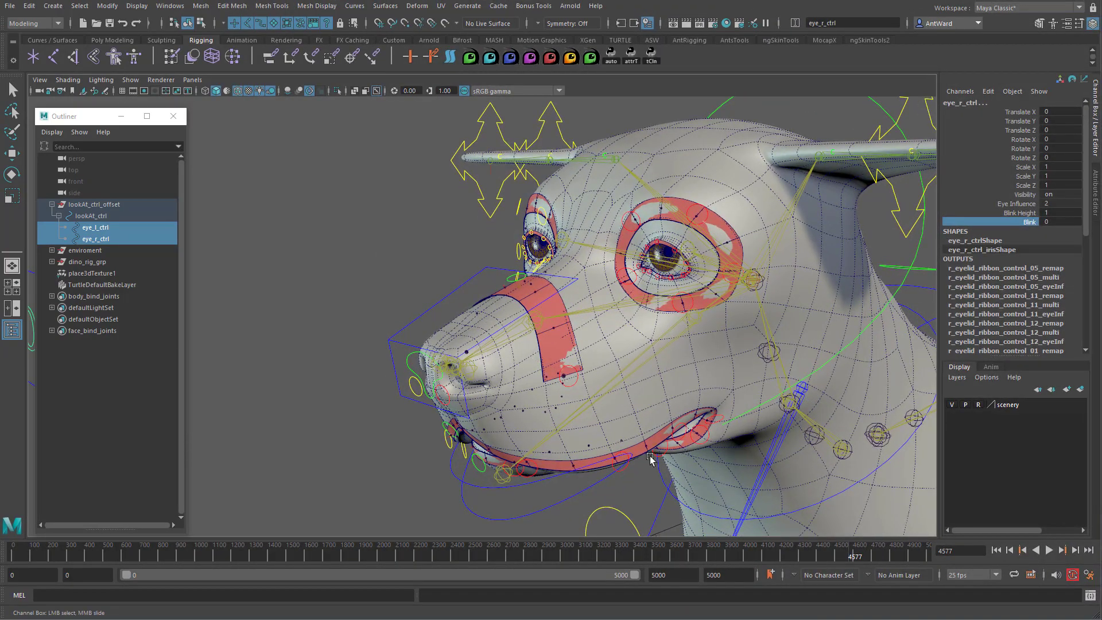
left_click_drag(650, 456, 602, 212, "alt")
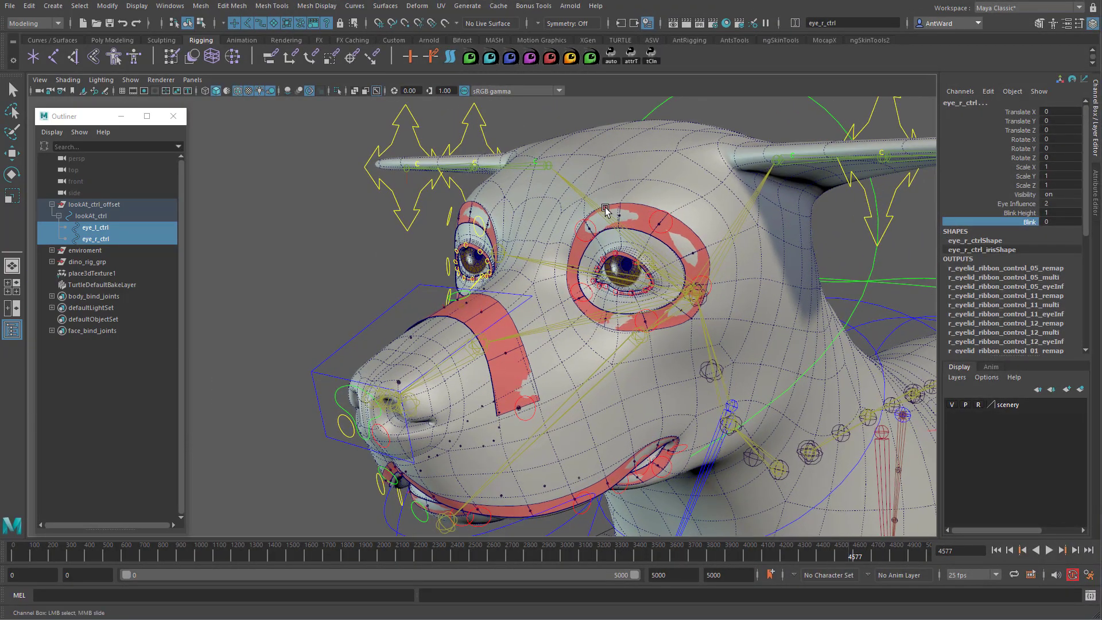
left_click(577, 243)
key("w")
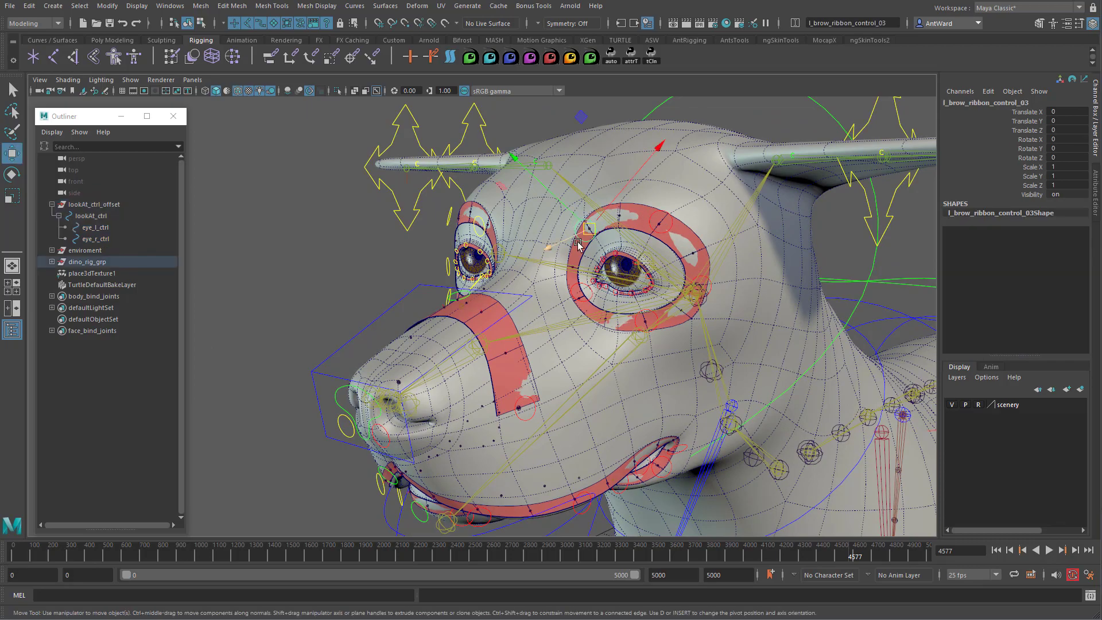
left_click_drag(594, 236, 581, 218)
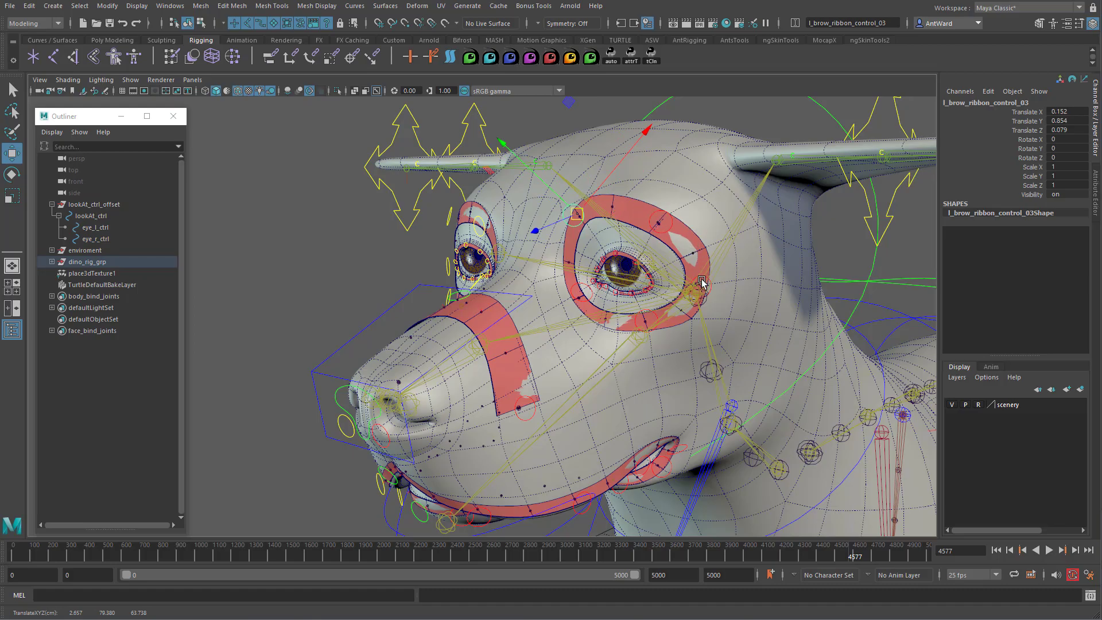
key("ctrl+z")
Try moving the control at the bridge of the snout, and undo the move.
left_click_drag(694, 294, 638, 333, "alt")
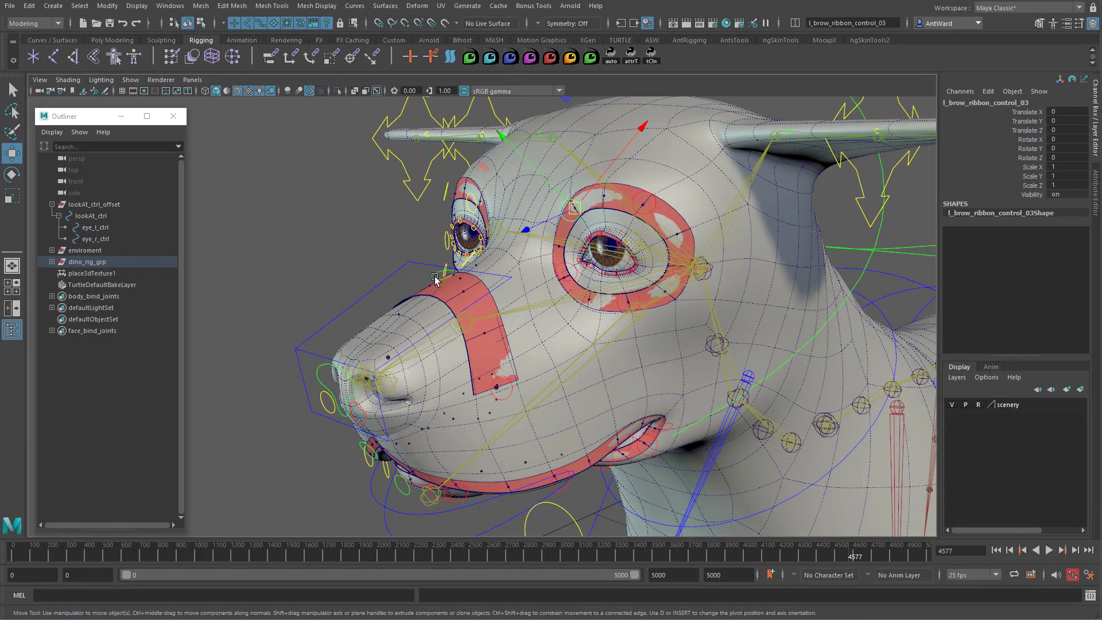
left_click(434, 277)
left_click_drag(446, 285, 450, 291)
key("ctrl+z")
left_click_drag(607, 407, 616, 394, "alt")
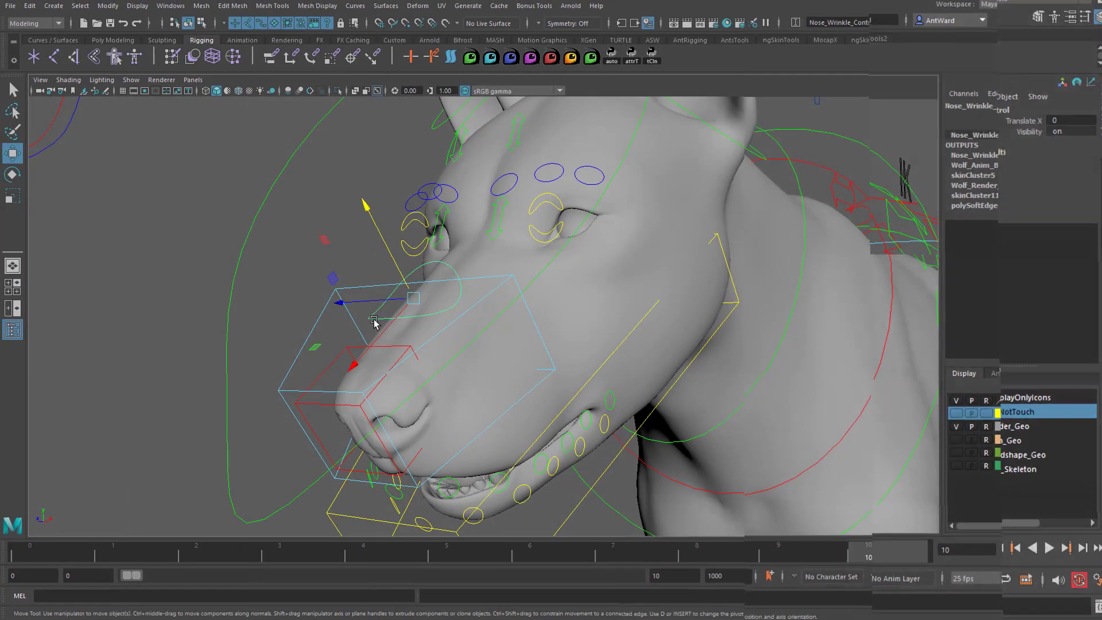
In the wolf rig, move Nose_Wrinkle_Control to Translate X -0.5 and the right upper brow control to Translate Y -0.5.
left_click_drag(365, 361, 366, 357)
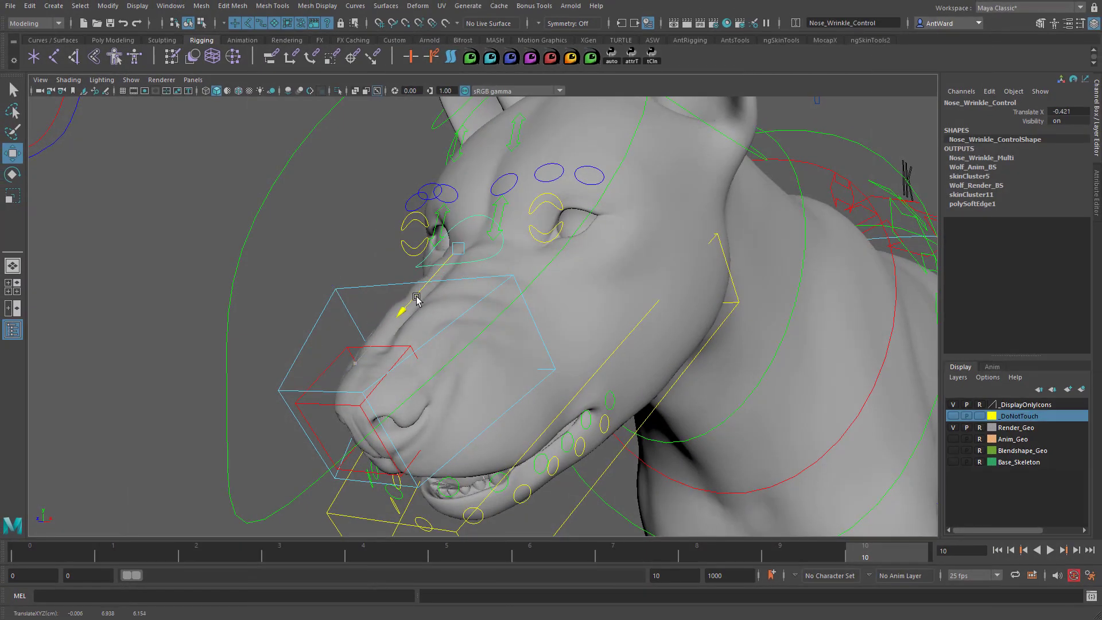
left_click_drag(452, 265, 418, 304)
left_click_drag(382, 347, 461, 257)
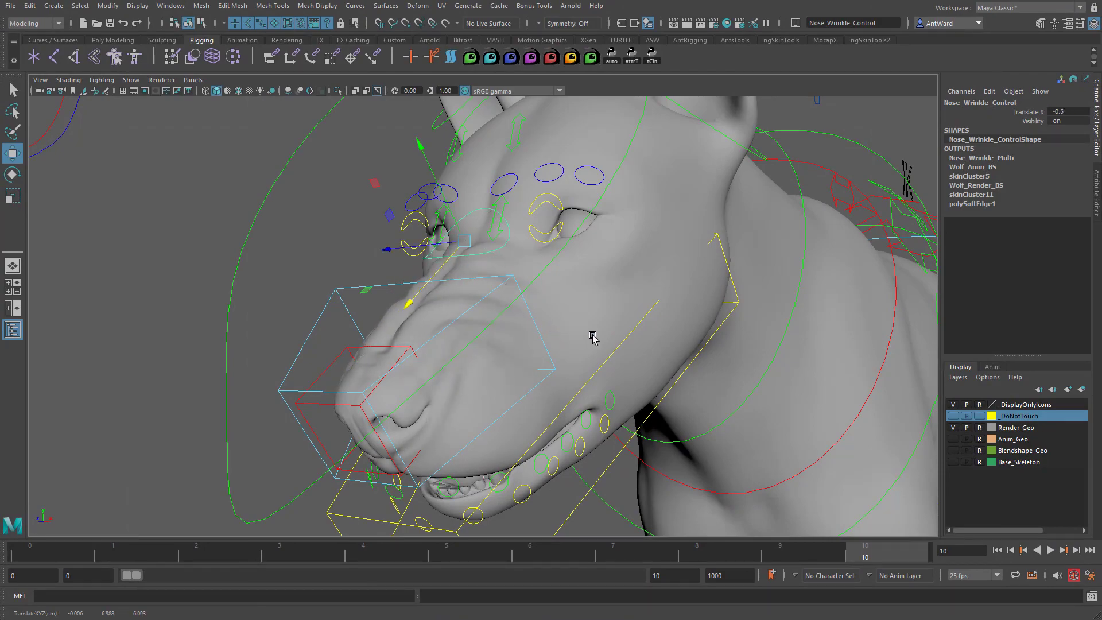
left_click(510, 144)
left_click_drag(522, 114, 496, 175)
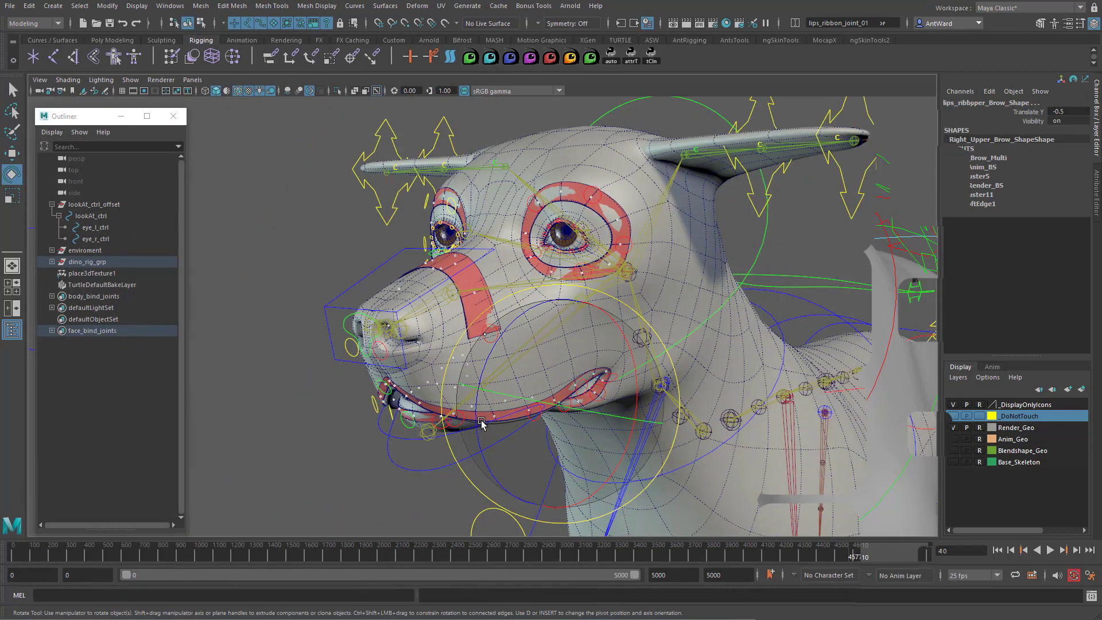
Back in the dinosaur rig, move lookAt_ctrl around and leave it lower to test the eyelids following the gaze.
mouse_move(413, 362)
left_mouse_down("alt")
mouse_move(378, 363)
mouse_move(513, 372)
mouse_move(426, 373)
left_mouse_up("alt")
left_click_drag(698, 357, 650, 379, "alt")
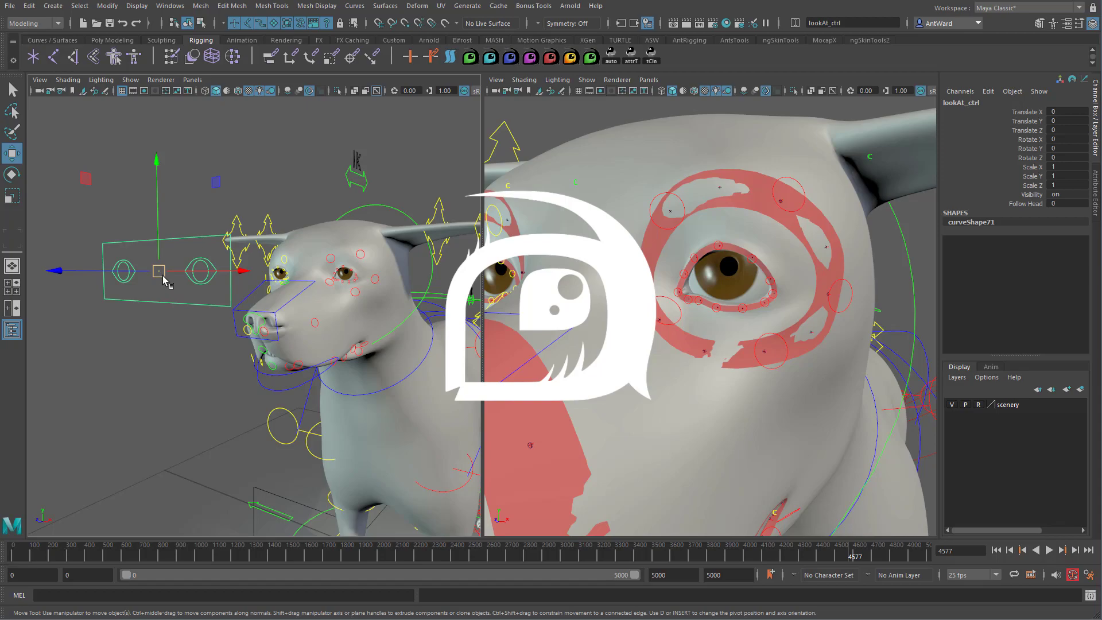
left_click_drag(163, 277, 158, 348)
left_click(189, 329)
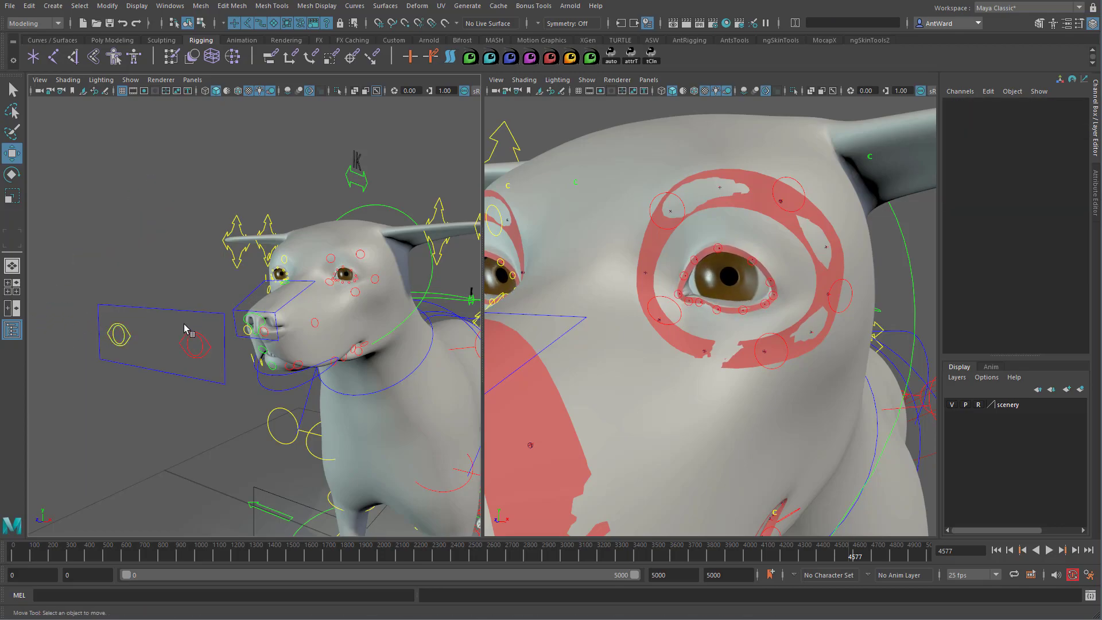
Raise eye_l_ctrl's Blink to 1 to close the left eye.
left_click(196, 346)
left_click(1032, 222)
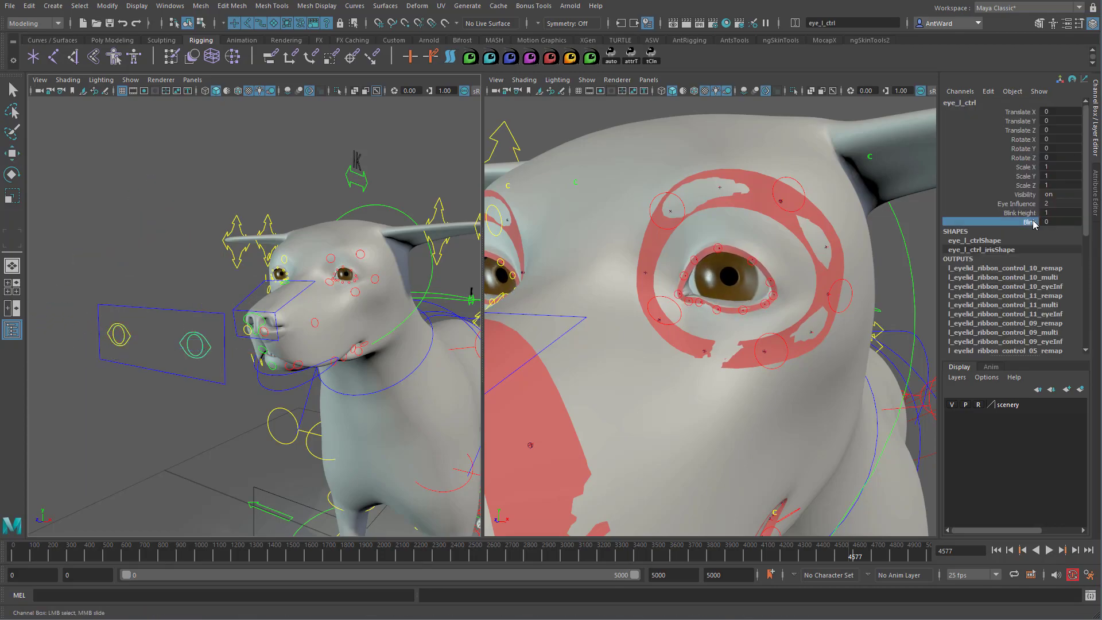
middle_click_drag(757, 368, 766, 364)
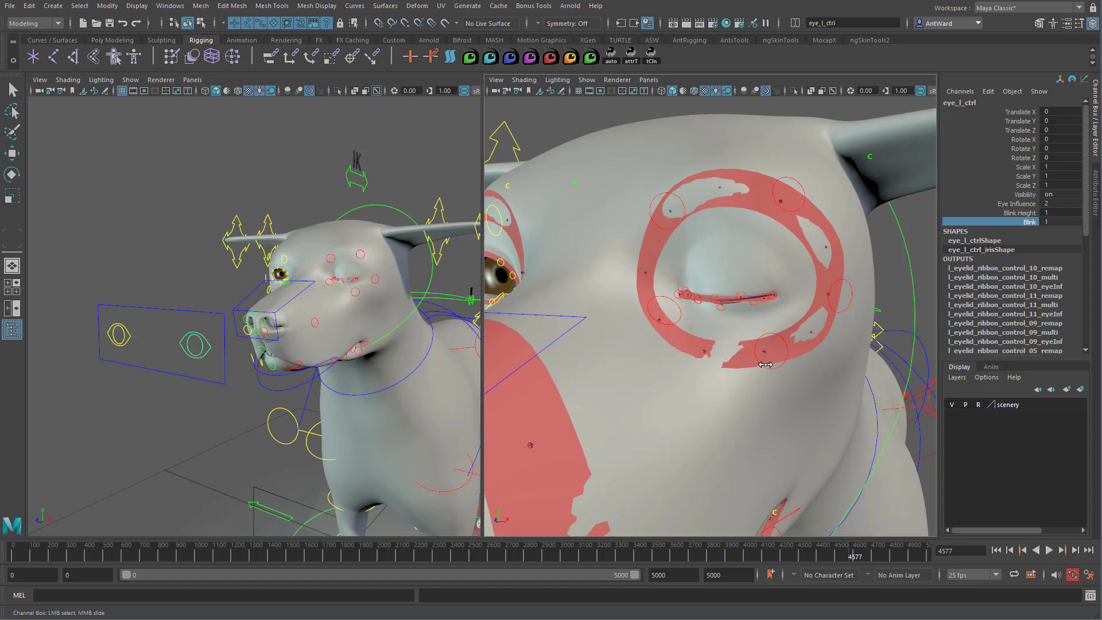
Vary eye_l_ctrl's Blink Height with the left eye closed, leaving Blink Height at 0 and Blink at 1.
left_click(1024, 212)
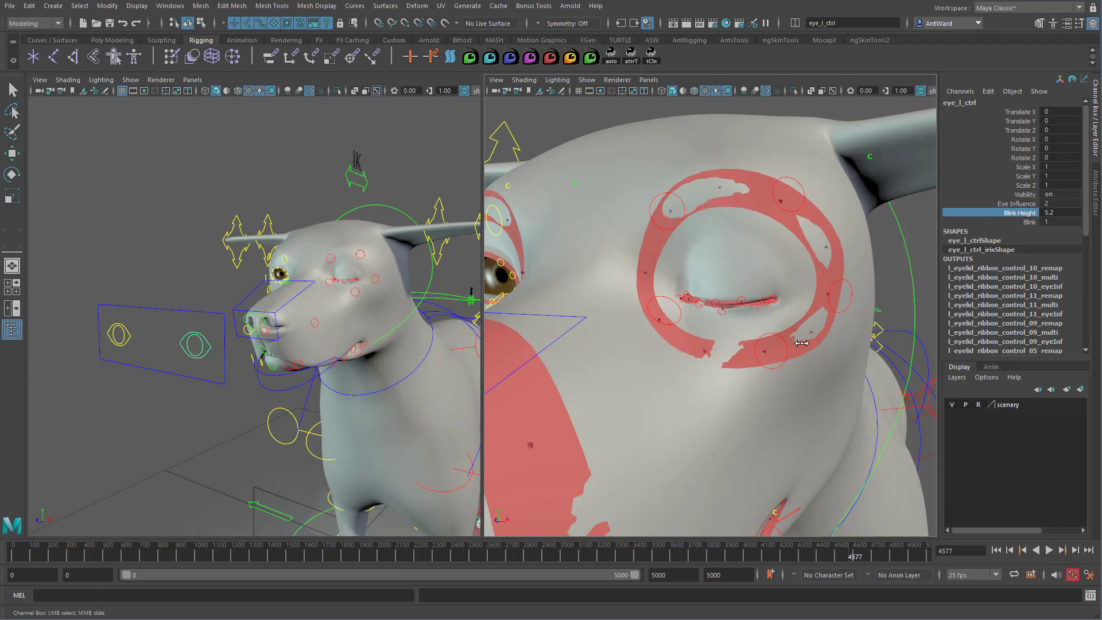
left_click_drag(155, 344, 146, 402)
mouse_move(153, 347)
left_mouse_down()
mouse_move(233, 328)
mouse_move(227, 187)
mouse_move(233, 276)
mouse_move(112, 359)
mouse_move(221, 187)
mouse_move(230, 301)
mouse_move(143, 345)
mouse_move(172, 281)
mouse_move(156, 340)
left_mouse_up()
left_click(195, 344)
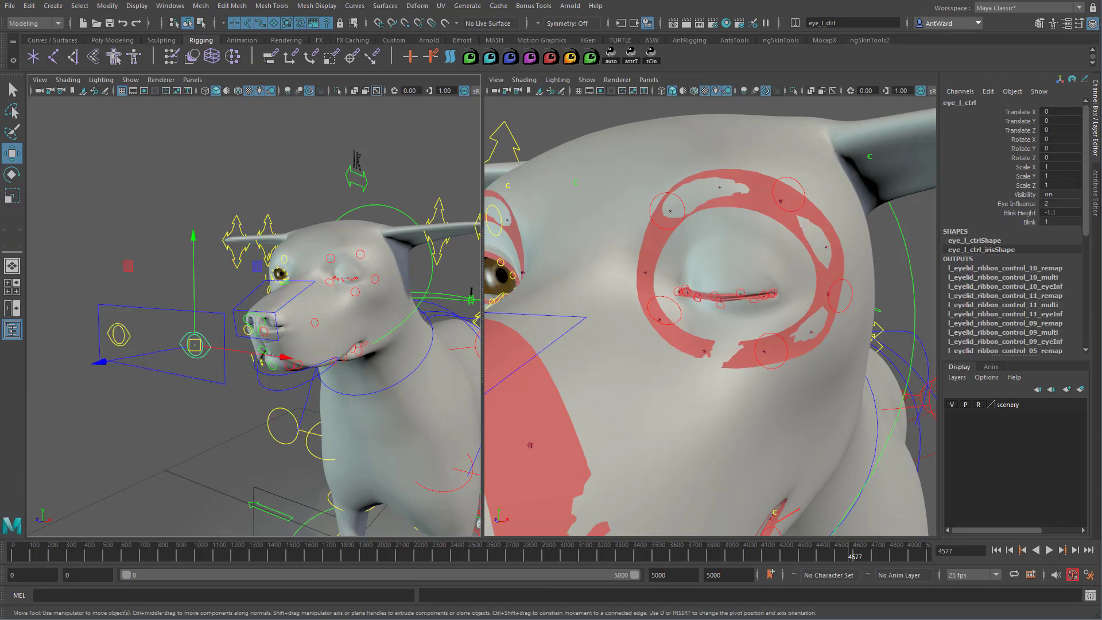
left_click(1030, 225)
middle_click_drag(810, 252, 865, 225)
Examine the closed left eyelid up close with Eye Influence selected, and set eye_l_ctrl's Blink to 0.
left_click(1025, 205)
scroll(271, 307, "up", 10)
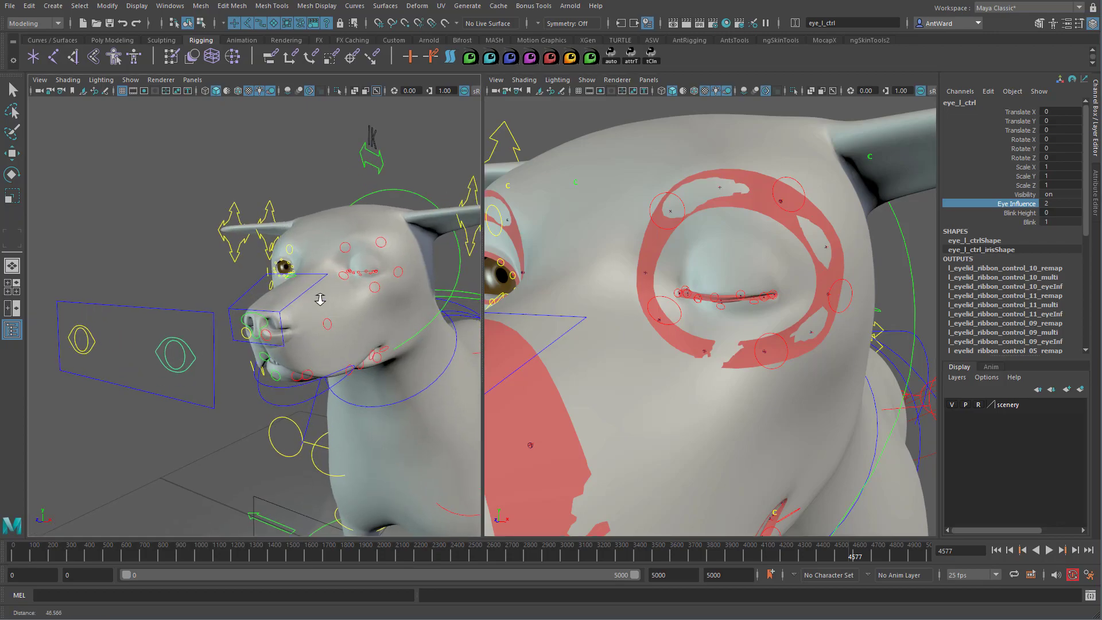
middle_click_drag(239, 298, 188, 317, "alt")
left_click_drag(249, 312, 312, 318, "alt")
right_click_drag(312, 317, 349, 314, "alt")
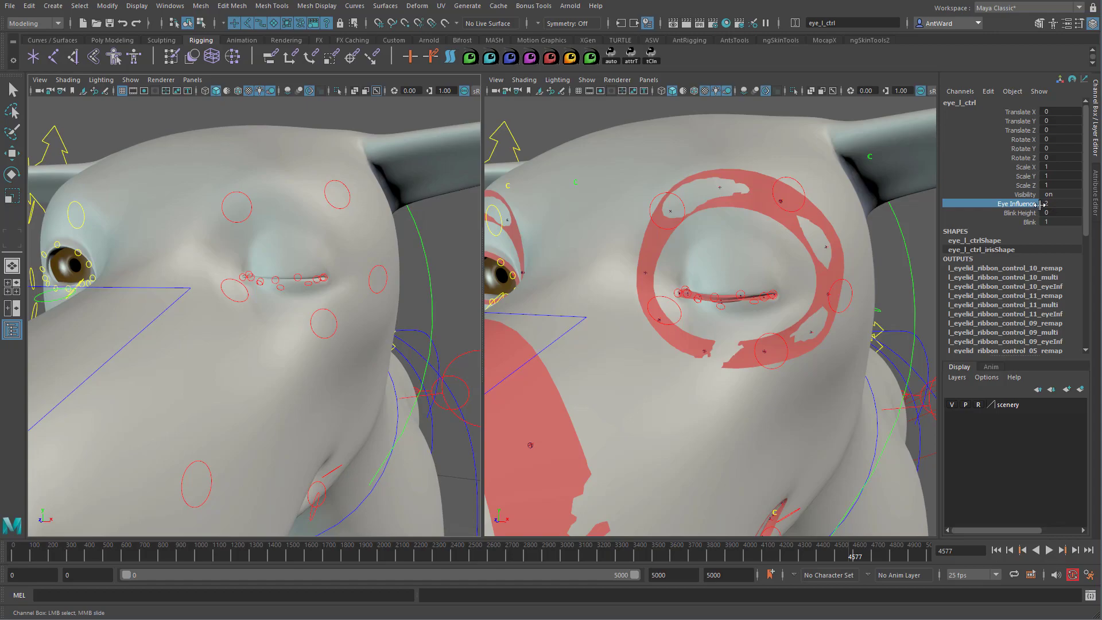
mouse_move(356, 305)
middle_mouse_down()
mouse_move(338, 307)
mouse_move(365, 315)
middle_mouse_up()
left_click(1027, 223)
Frame the dinosaur's head and expand that perspective view to a single full-size pane.
left_click_drag(365, 316, 327, 315, "alt")
right_click_drag(328, 315, 282, 305, "alt")
middle_click_drag(282, 305, 294, 300, "alt")
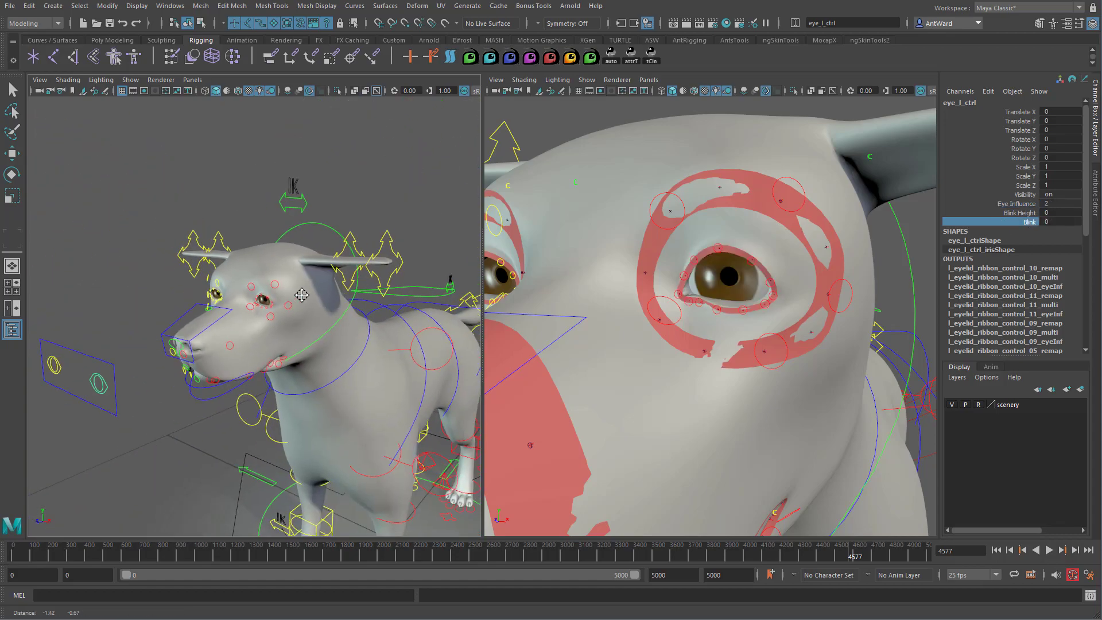
left_click_drag(293, 299, 336, 283, "alt")
right_click_drag(335, 283, 383, 276, "alt")
key("space")
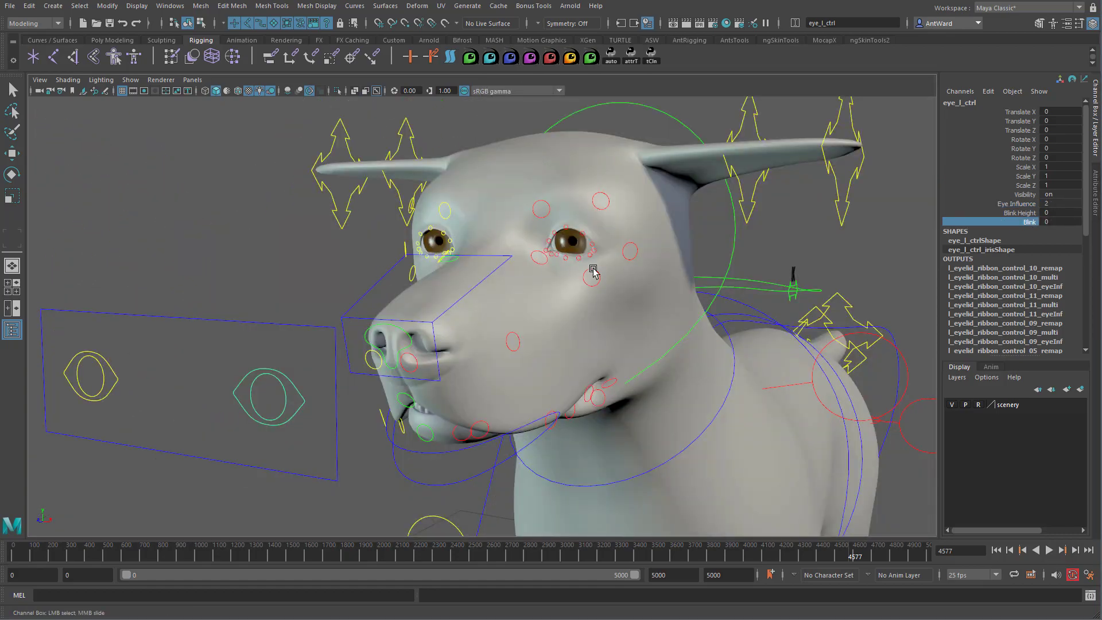
Test-rotate head_ctrl freely to see the head and face controls follow, and undo the rotation.
right_click_drag(784, 217, 738, 220, "alt")
left_click_drag(741, 258, 741, 259)
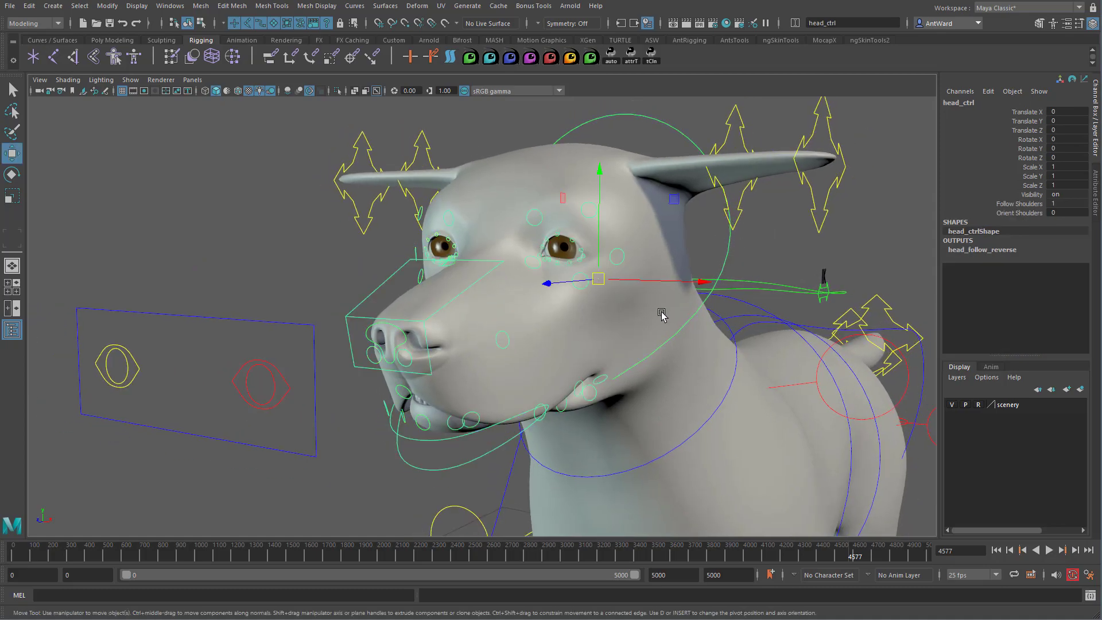
key("e")
mouse_move(597, 316)
left_mouse_down()
mouse_move(568, 293)
mouse_move(598, 277)
mouse_move(605, 310)
mouse_move(636, 321)
mouse_move(563, 320)
mouse_move(623, 328)
mouse_move(546, 300)
mouse_move(570, 300)
mouse_move(563, 316)
mouse_move(597, 312)
left_mouse_up()
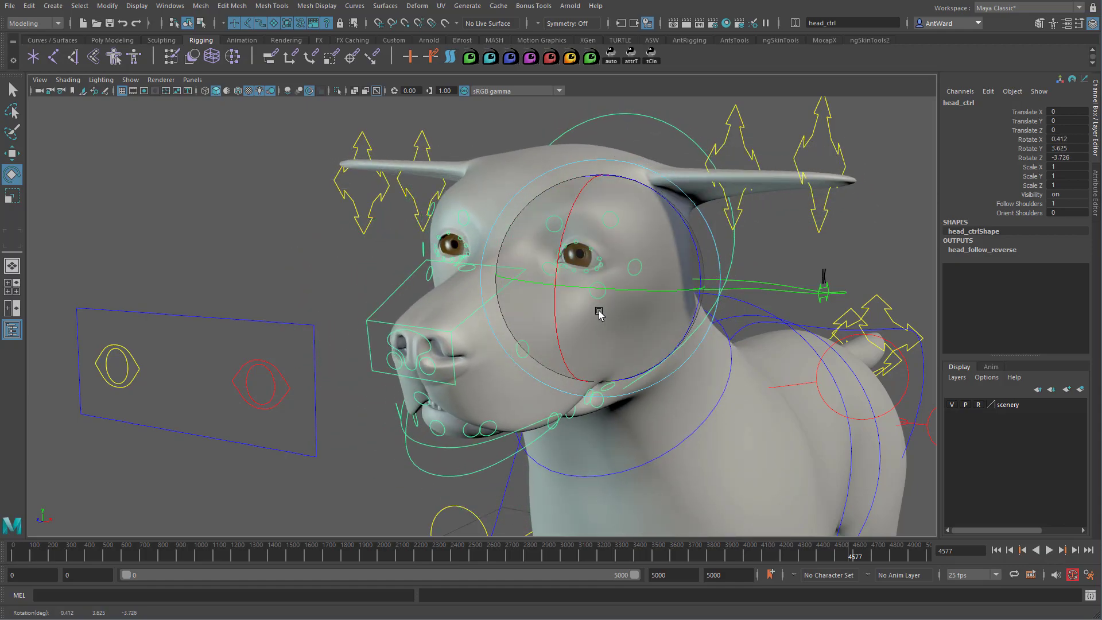
key("ctrl+z")
Test-rotate snout_ctrl to bend the snout, and undo the rotation.
right_click_drag(447, 307, 485, 308, "alt")
left_click(382, 272)
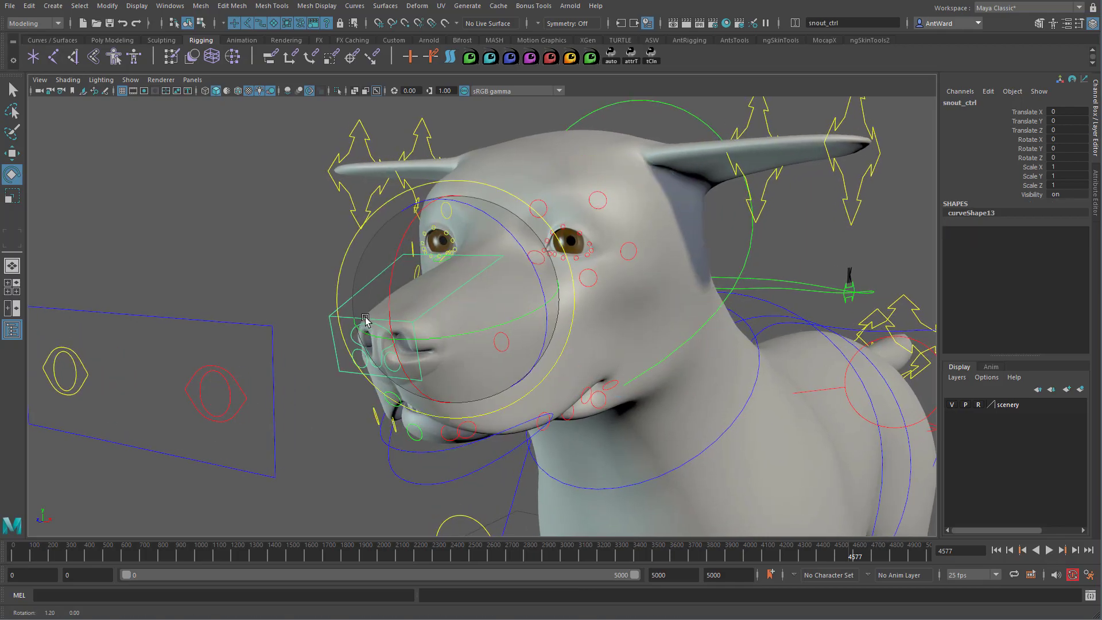
mouse_move(430, 295)
left_mouse_down()
mouse_move(424, 276)
mouse_move(456, 292)
mouse_move(419, 278)
left_mouse_up()
key("ctrl+z")
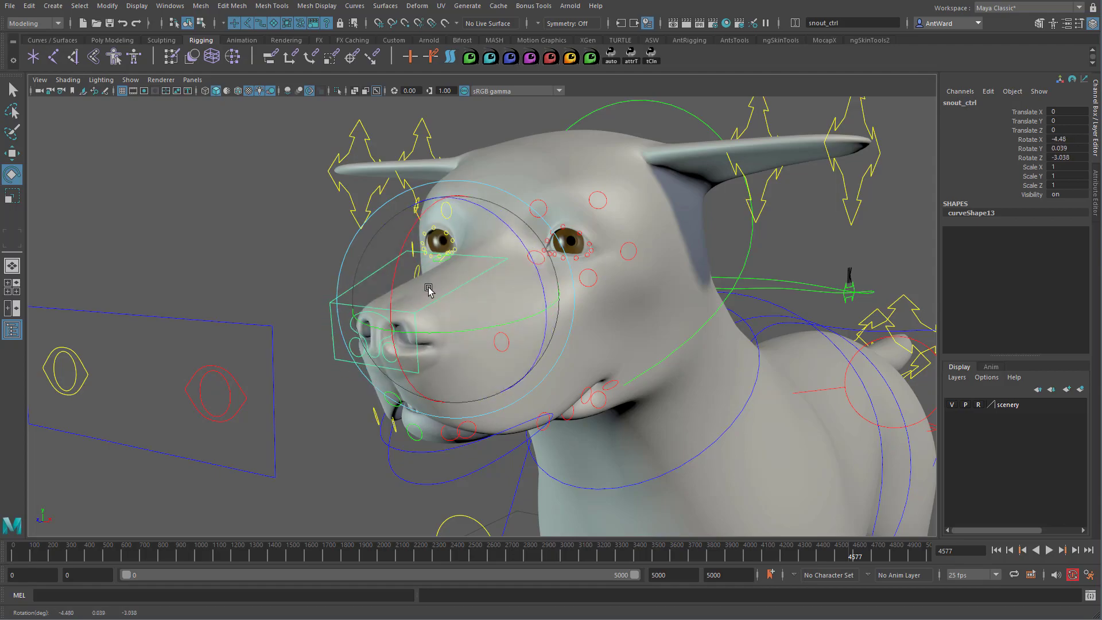
Test-move l_brow_ribbon_control_03 down towards the inner corner of the left eye.
scroll(266, 275, "up", 3)
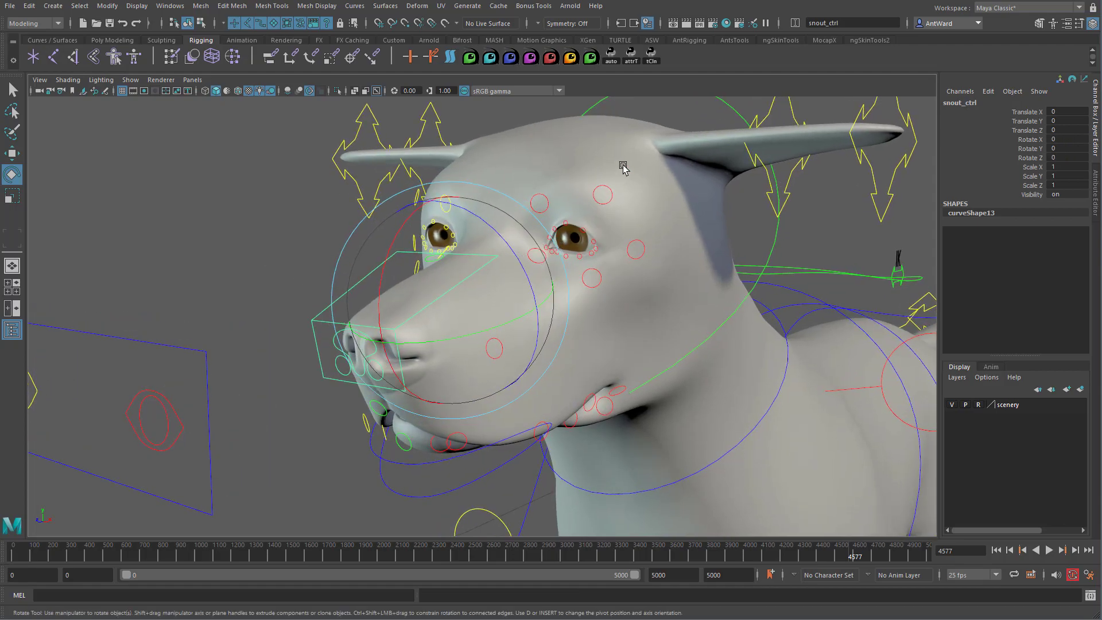
left_click(545, 199)
key("w")
left_click_drag(542, 198, 541, 201)
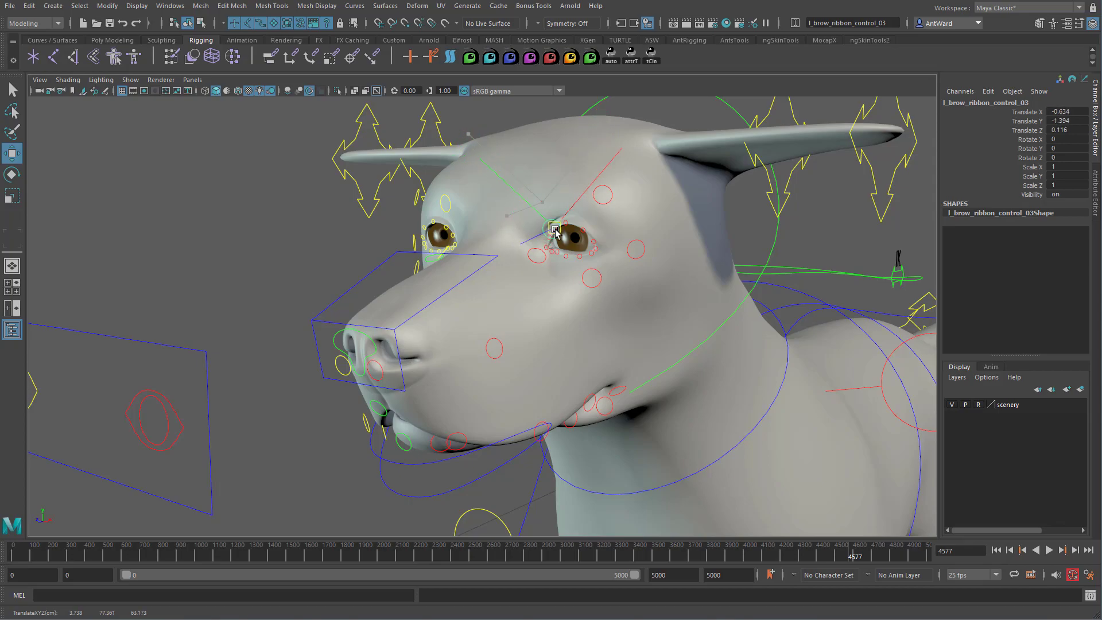
left_click_drag(539, 210, 538, 209)
Test-move the ribbon control below the left eye's inner corner, undo it, and try the neighbouring eye and cheek controls.
left_click(543, 262)
mouse_move(538, 259)
left_mouse_down()
mouse_move(552, 268)
mouse_move(553, 256)
left_mouse_up()
key("ctrl+z")
left_click(627, 252)
left_click_drag(620, 260, 625, 201, "alt")
left_click(524, 185)
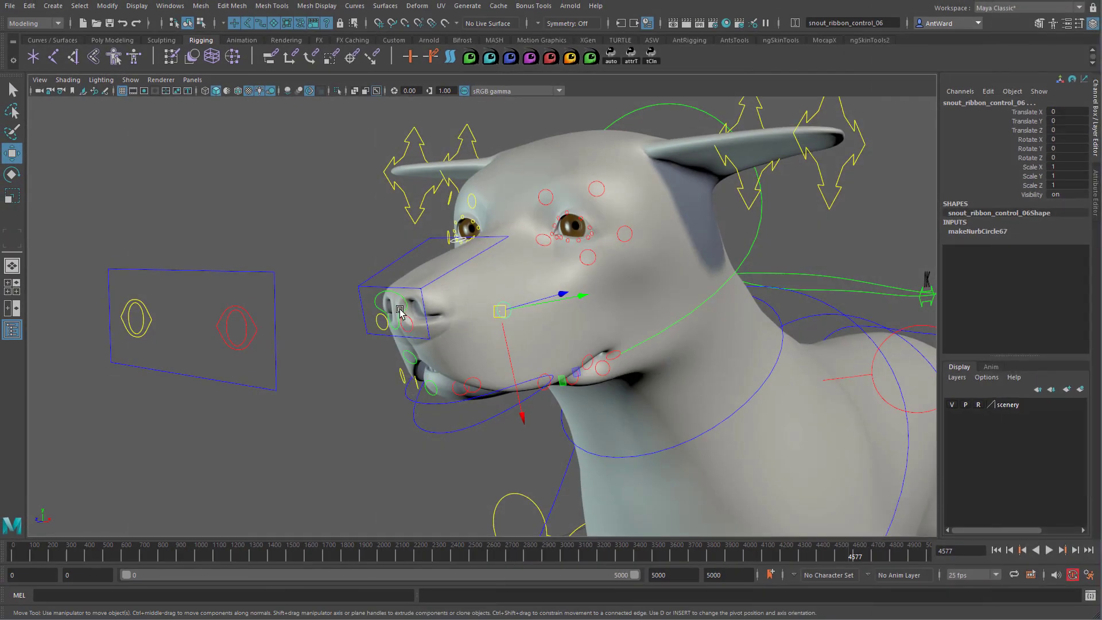
Test nose_control by rotating it and scaling it to about 0.8 in X, and deselect it.
left_click(377, 303)
right_click_drag(214, 332, 401, 323, "alt")
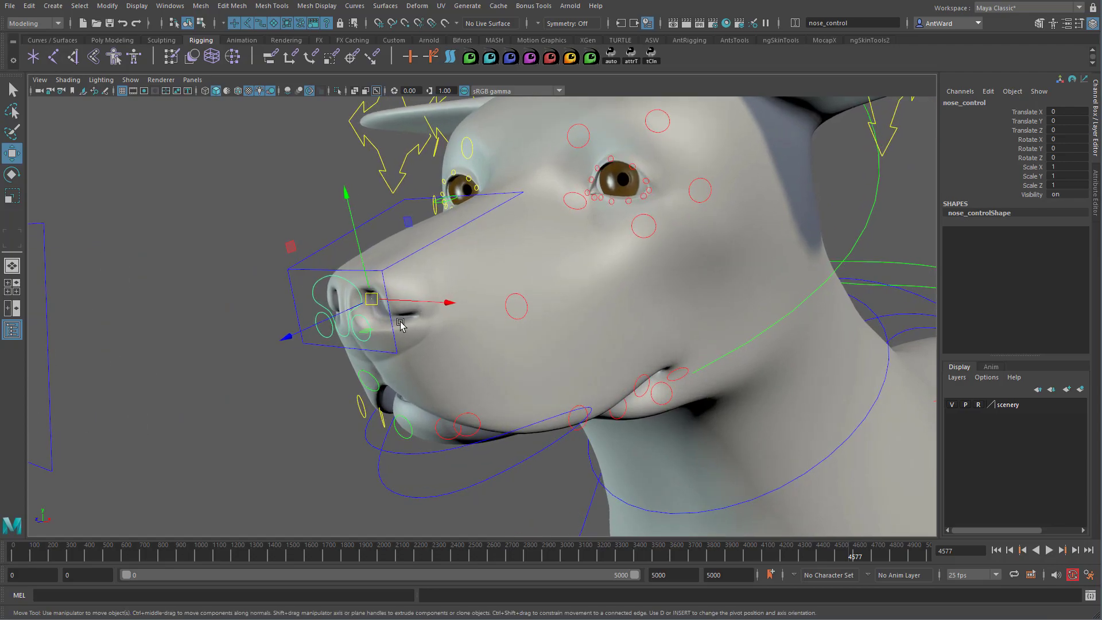
key("e")
key("r")
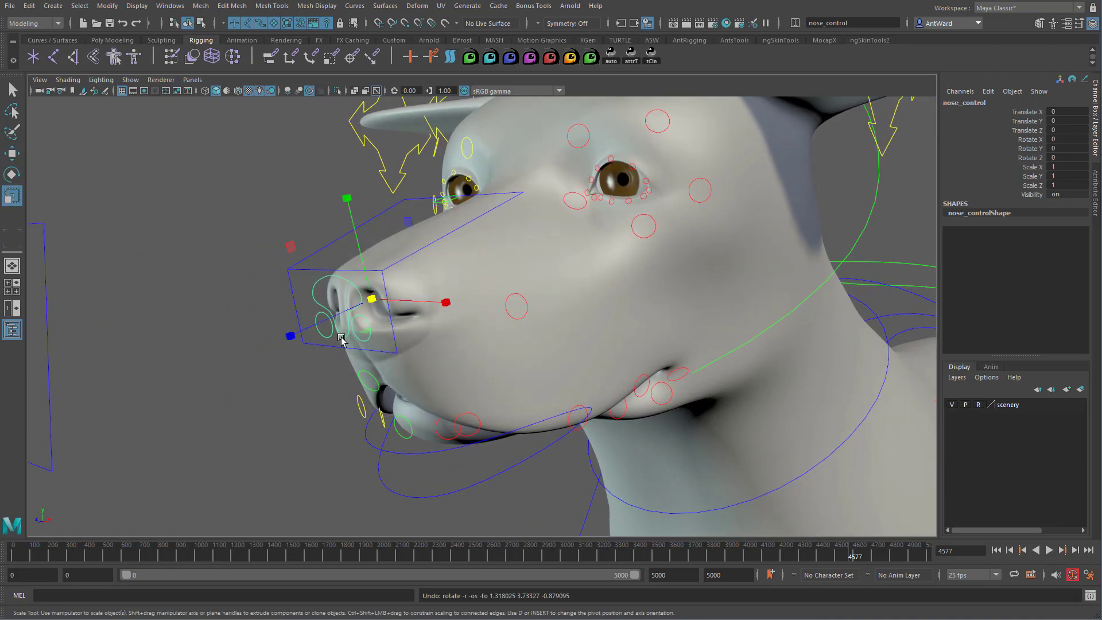
left_click_drag(293, 339, 308, 328)
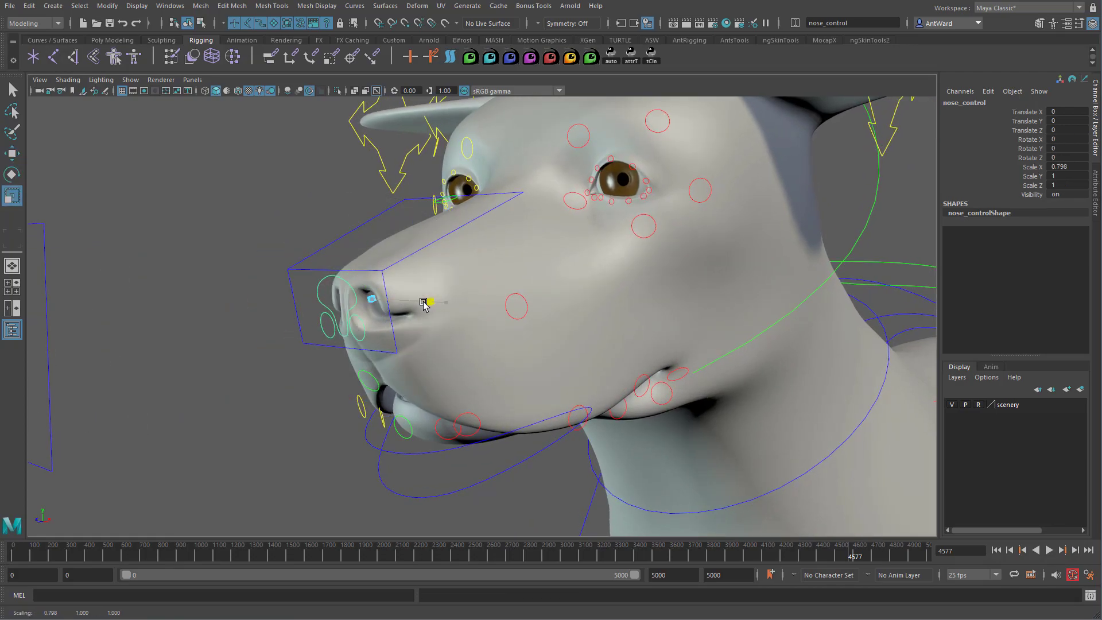
left_click_drag(292, 373, 331, 409, "alt")
left_click(332, 408)
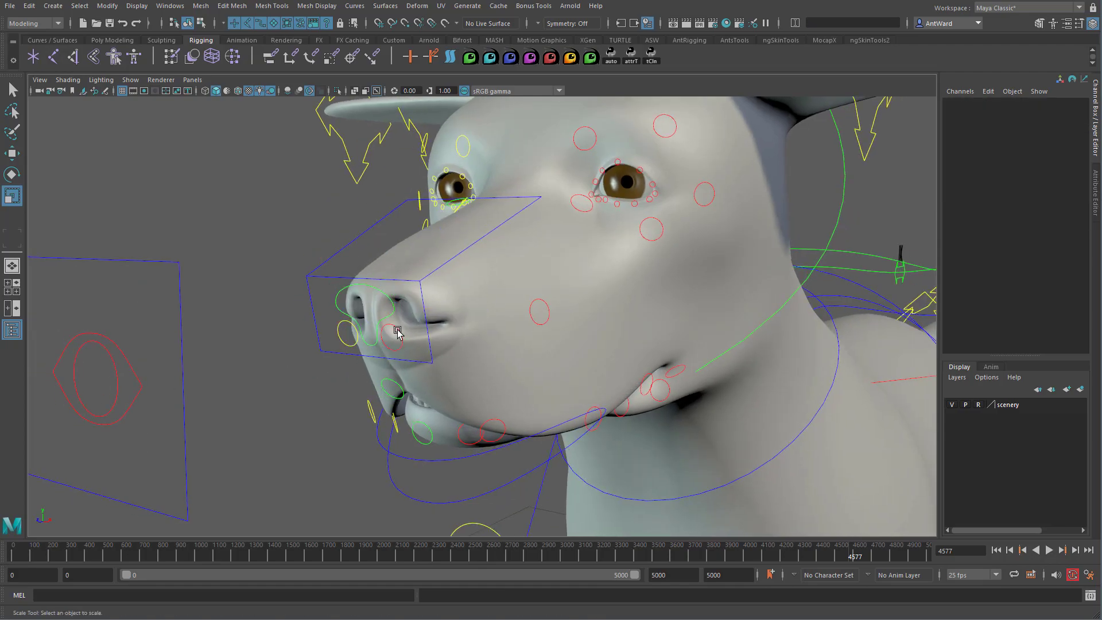
Test l_nostril_control by rotating it and scaling it uniformly to about 1.16, undoing both changes.
left_click(393, 333)
key("e")
mouse_move(404, 357)
left_mouse_down()
mouse_move(440, 347)
mouse_move(409, 356)
left_mouse_up()
key("ctrl+z")
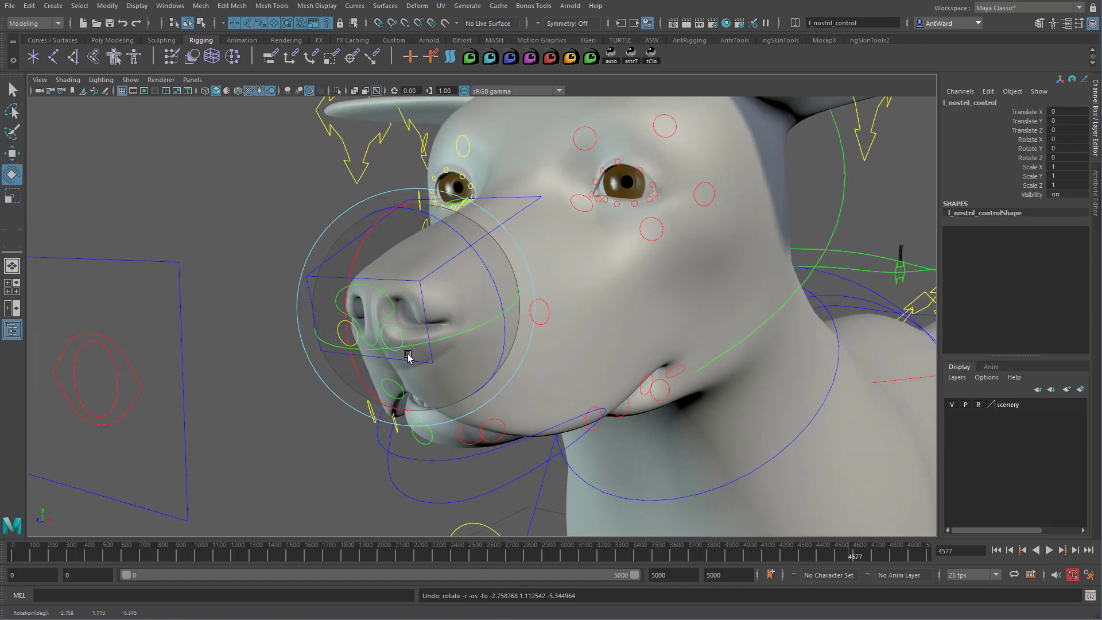
key("r")
left_click_drag(418, 310, 430, 311)
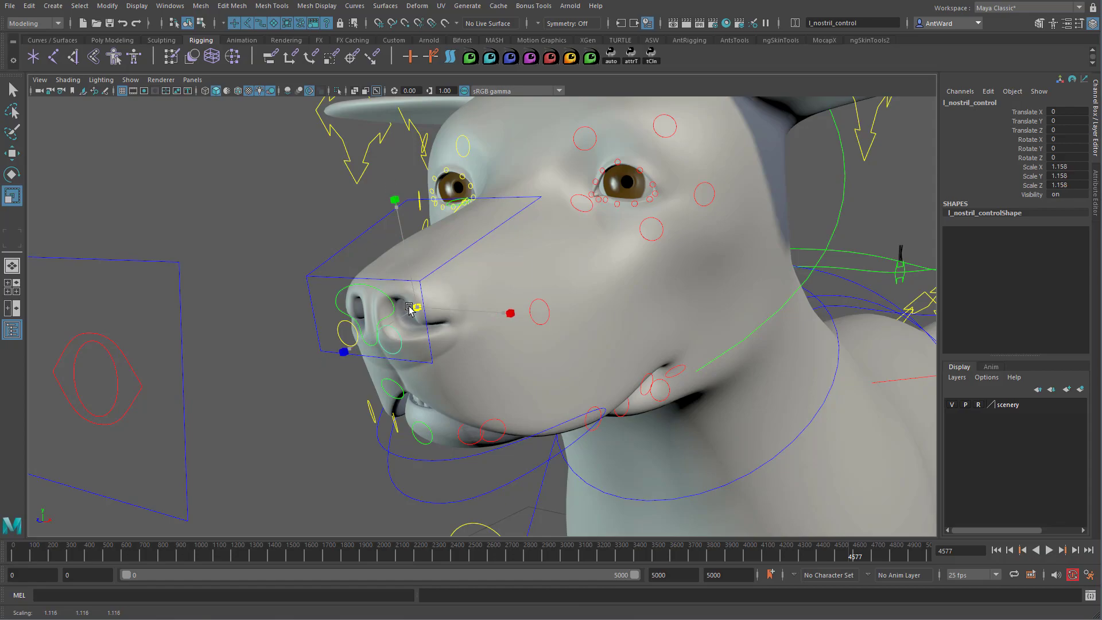
key("ctrl+z")
Rotate the jaw control downwards to open the mouth wide.
right_click_drag(613, 442, 524, 441, "alt")
left_click_drag(525, 440, 495, 447, "alt")
left_click(460, 455)
key("e")
right_click_drag(687, 402, 590, 376, "alt")
left_click_drag(531, 275, 475, 363)
Test-move the upper lip controls with the mouth open to pull the lip up from the teeth.
left_click(439, 361)
key("w")
left_click(512, 348, "shift")
key("w")
left_click_drag(315, 376, 255, 377)
left_click_drag(566, 311, 569, 264)
Raise lips_ribbon_control_29 by about 4.9, try the lip control behind it, and undo the lip moves.
left_click_drag(512, 291, 463, 247, "alt")
left_click(465, 303)
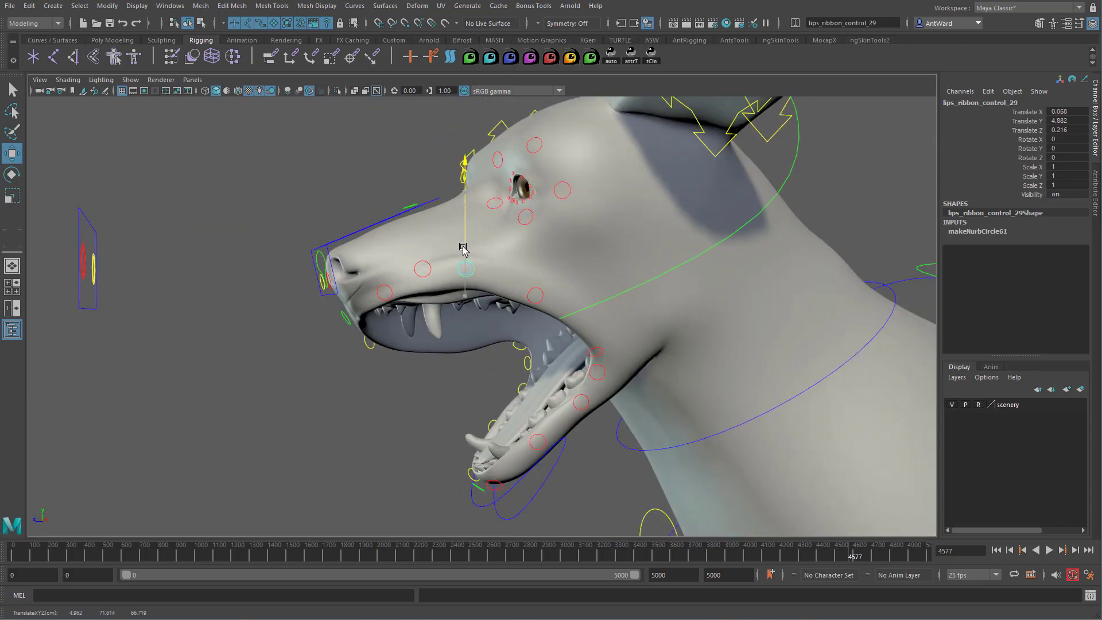
left_click(531, 295)
left_click_drag(532, 295, 440, 380, "alt")
key("ctrl+z")
key("ctrl+z")
key("ctrl+z")
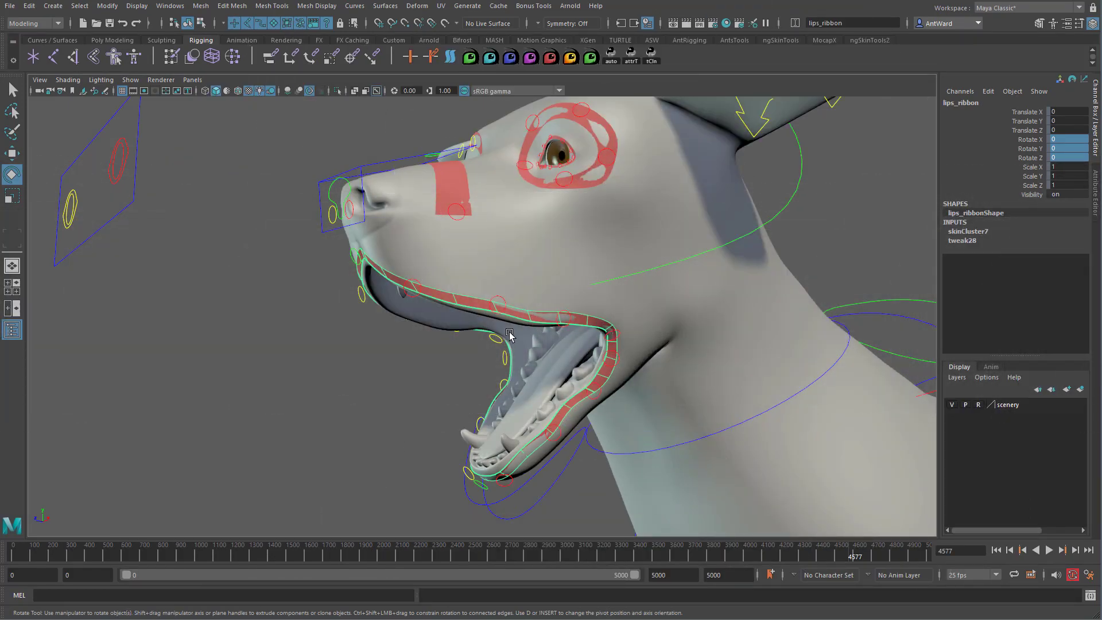
Bring up the Blend Shape creation options for lips_ribbon and close them without creating anything.
left_click_drag(512, 332, 569, 341, "alt")
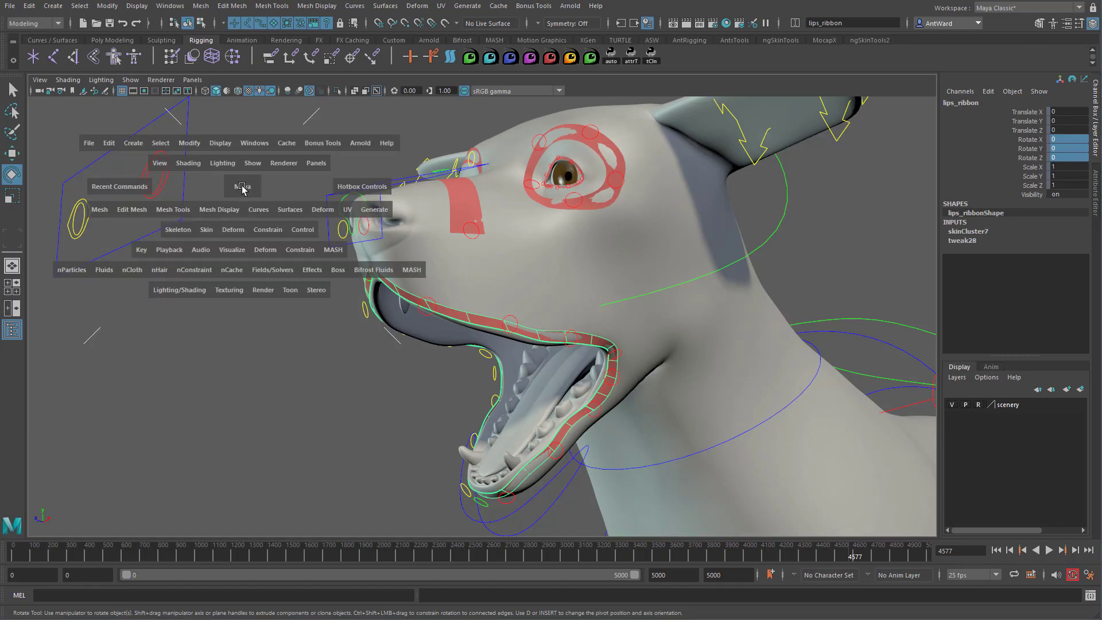
left_click(324, 212)
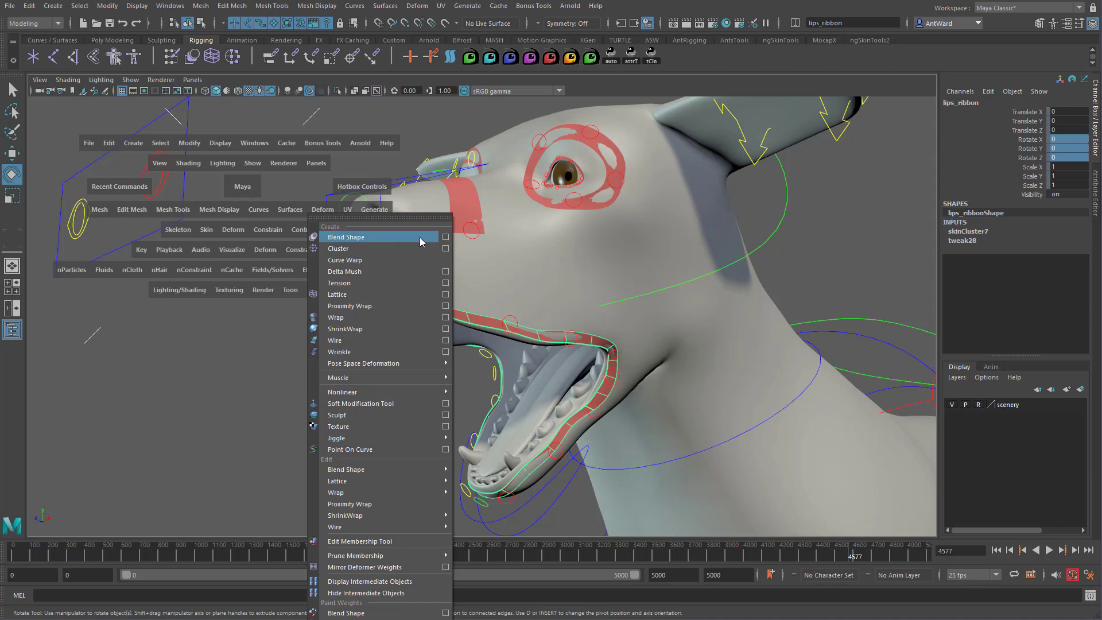
left_click(445, 238)
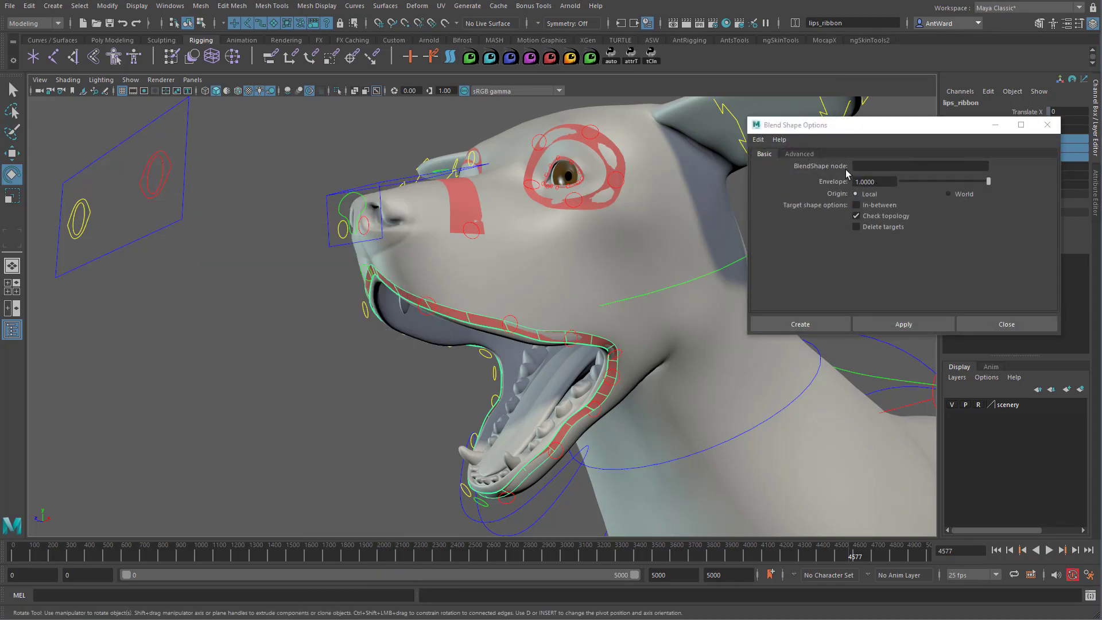
left_click(1002, 324)
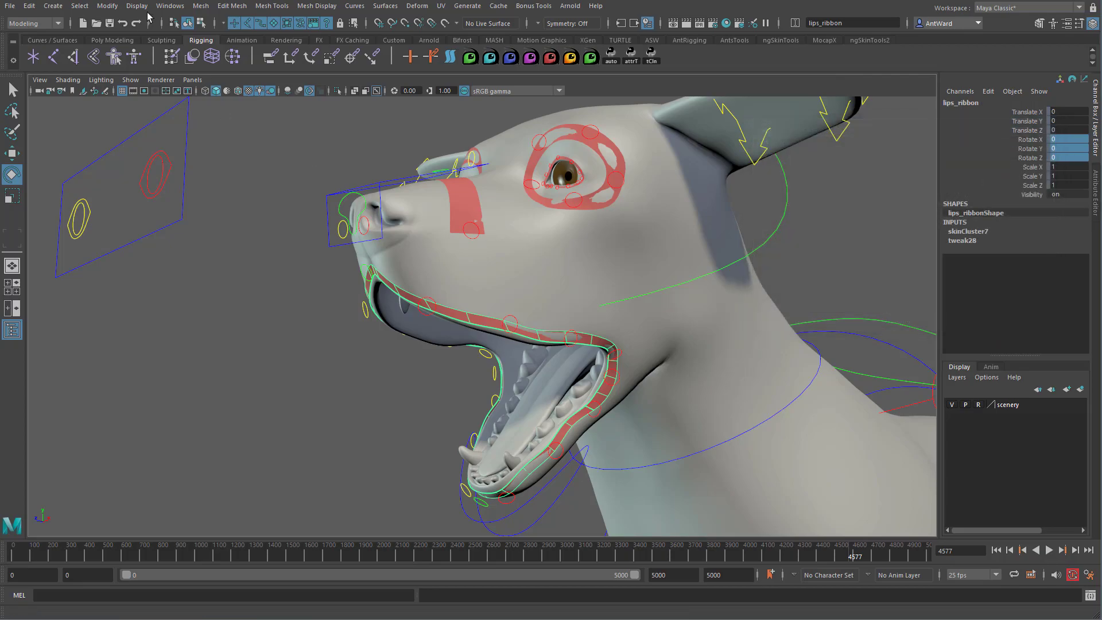
Open the Shape Editor to review the rig's blend shapes, collapsing the tail dynamics and left rear ribbon groups.
left_click(170, 6)
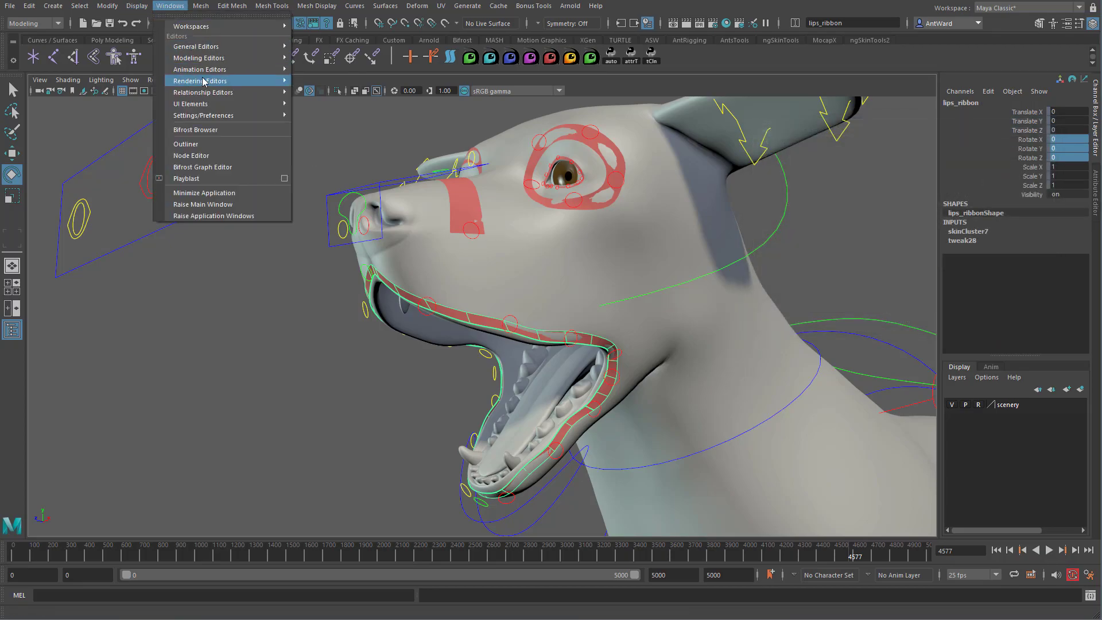
mouse_move(229, 69)
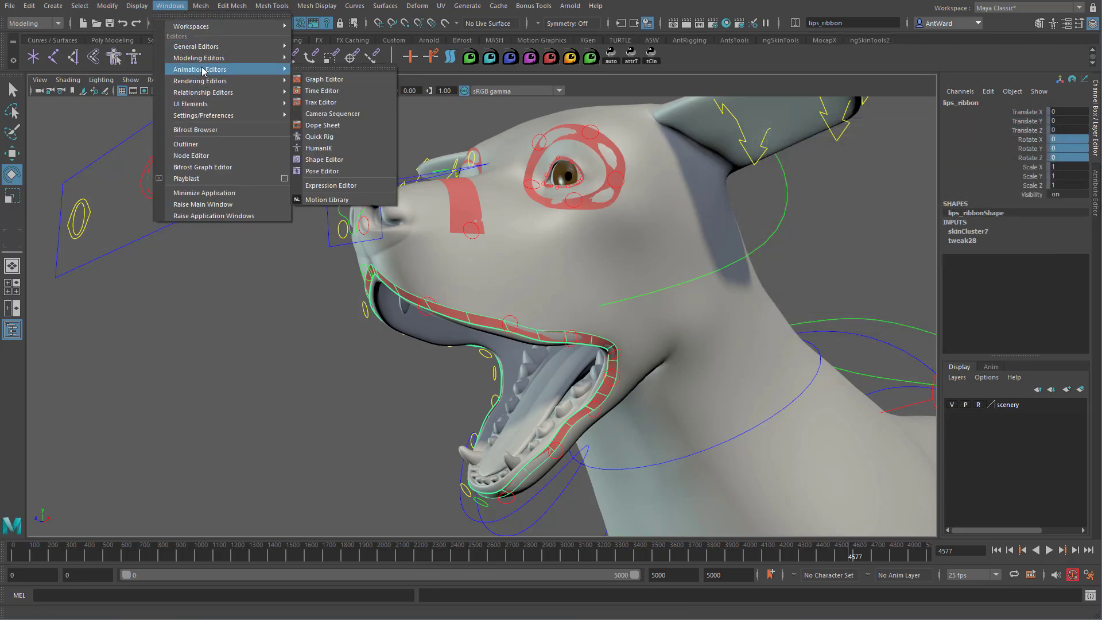
left_click(323, 159)
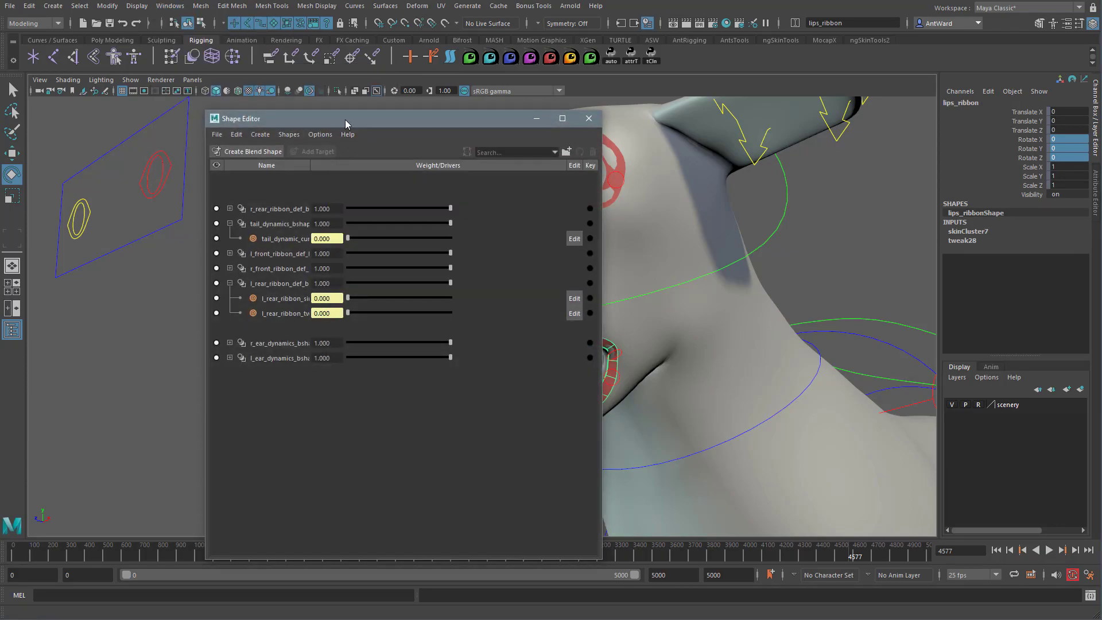
left_click_drag(346, 119, 262, 107)
left_click(148, 210)
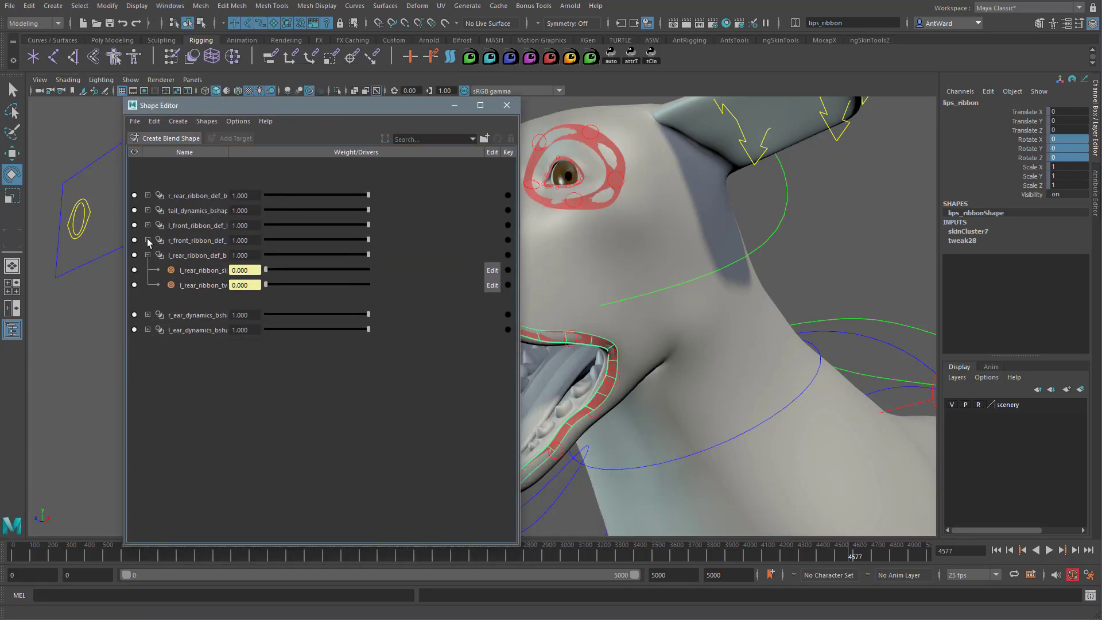
left_click(148, 255)
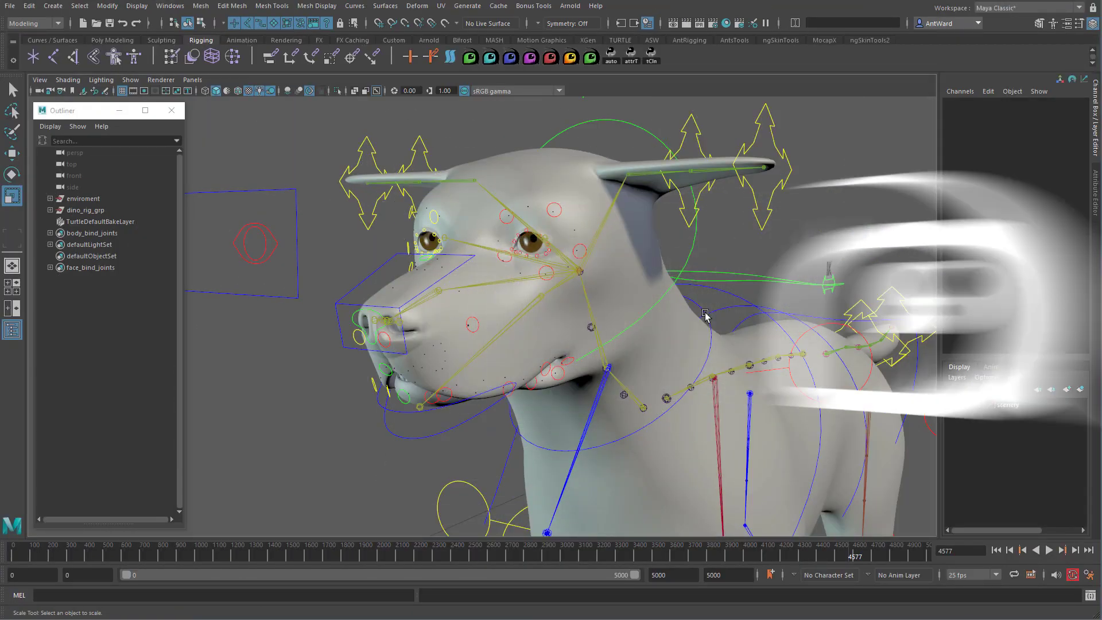
Scale head_ctrl uniformly to about 0.79 and inspect how the face deforms.
mouse_move(684, 311)
left_mouse_down("alt")
mouse_move(721, 312)
mouse_move(694, 303)
mouse_move(684, 311)
left_mouse_up("alt")
left_click(691, 251)
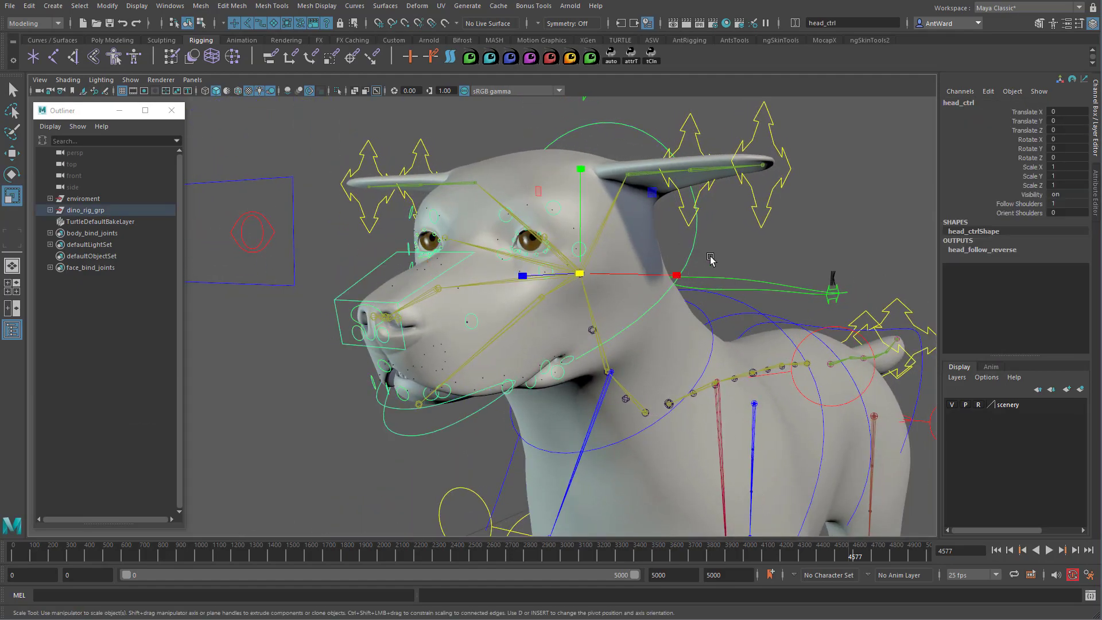
left_click_drag(584, 303, 480, 265, "alt")
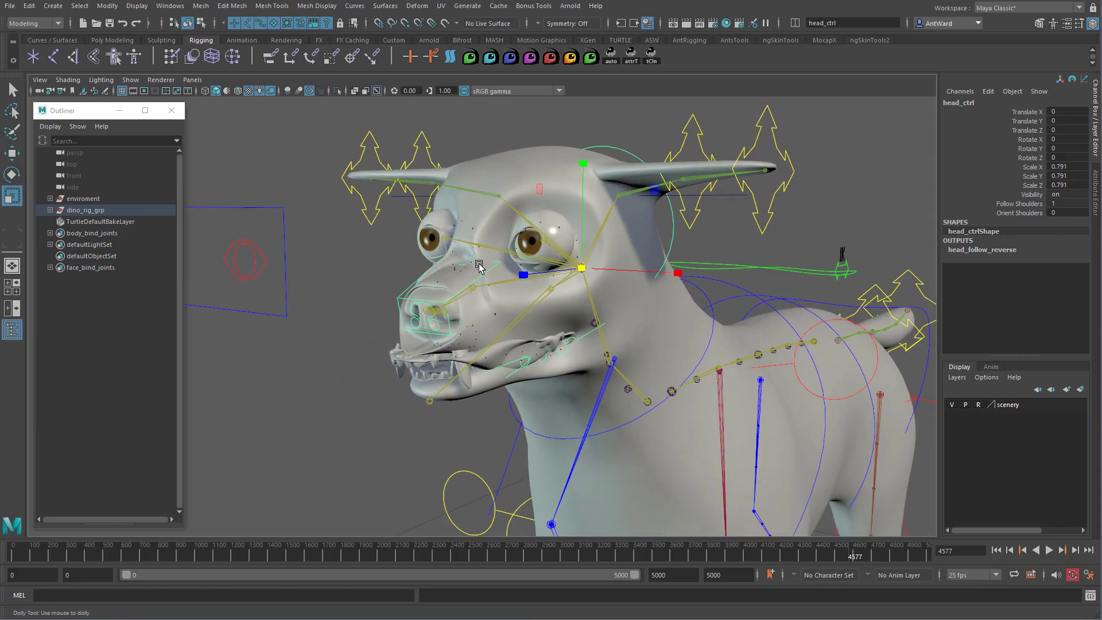
right_click_drag(480, 266, 501, 309, "alt")
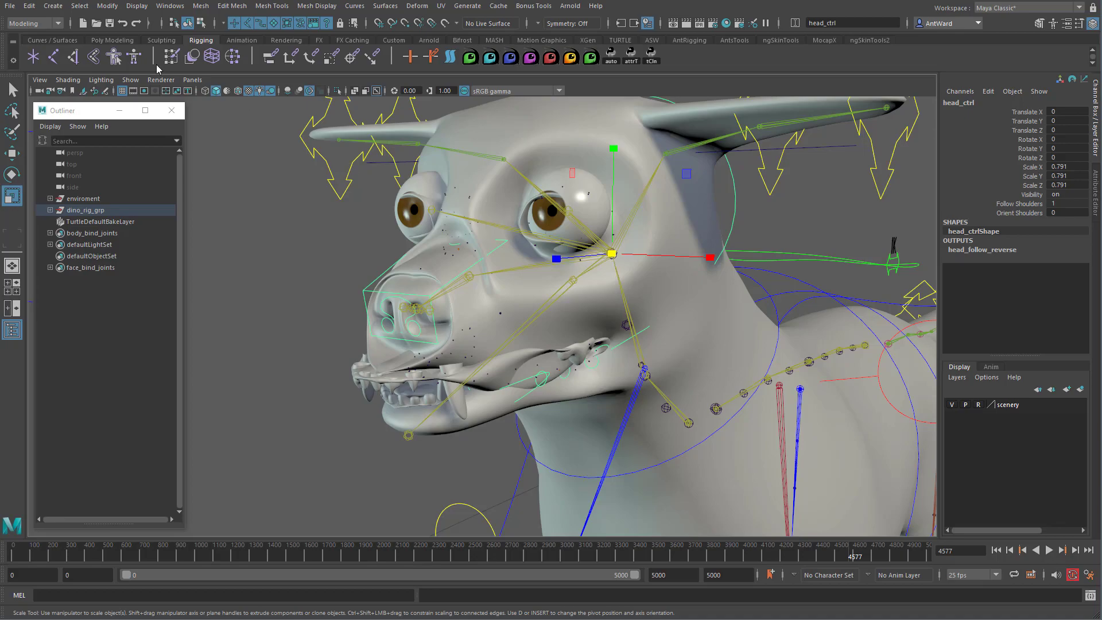
Open the Connection Editor with head_ctrl loaded as the source and the head joint as the target.
left_click(170, 5)
mouse_move(195, 46)
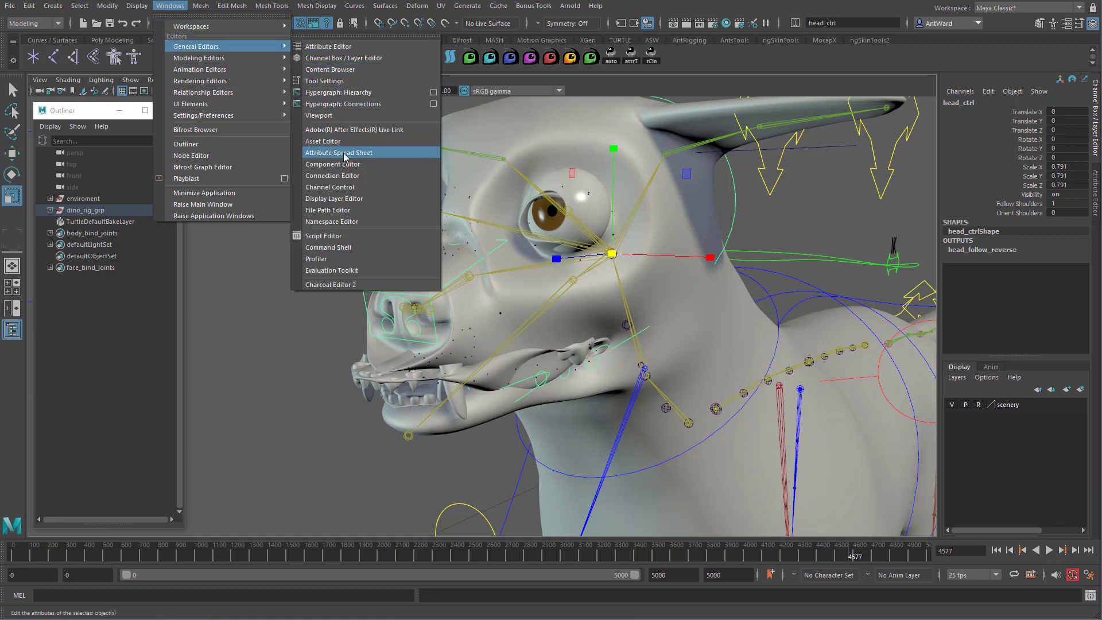
left_click(347, 175)
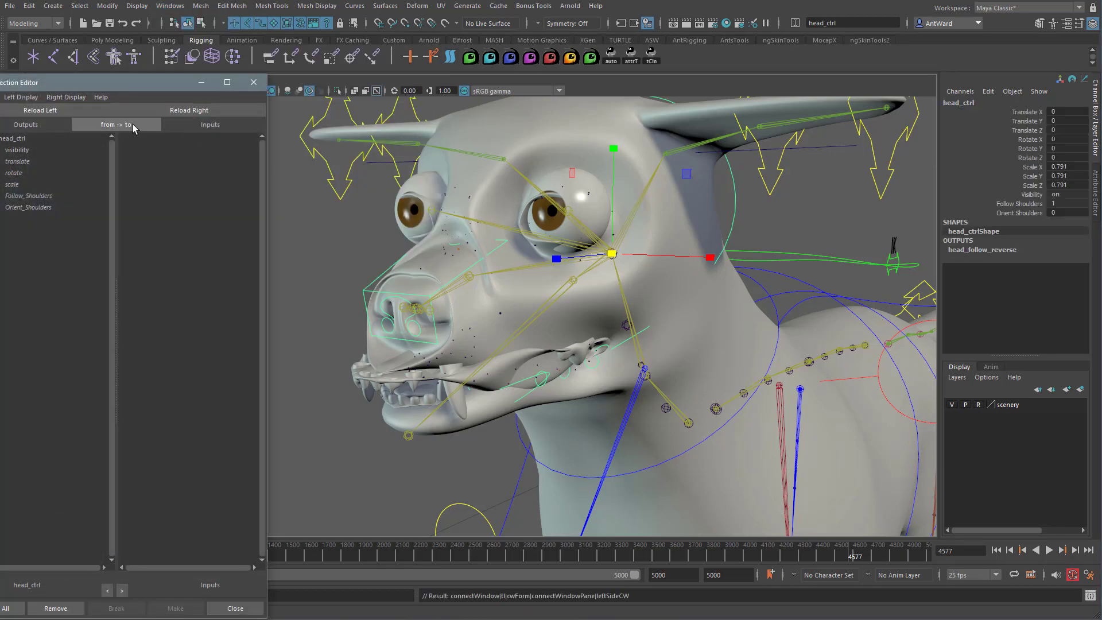
left_click_drag(122, 81, 346, 112)
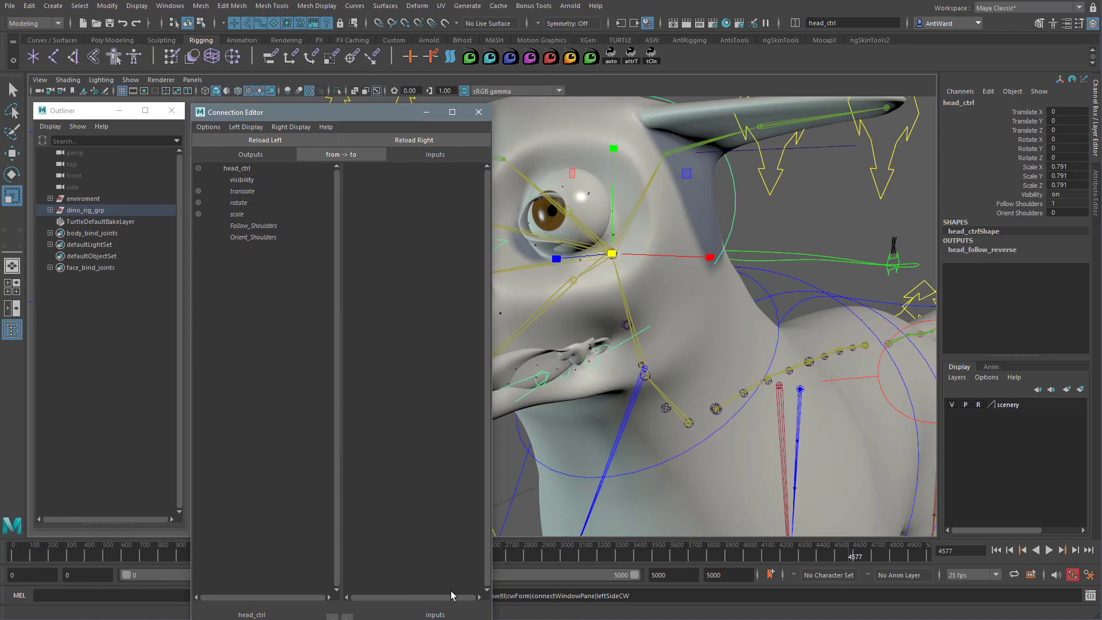
left_click_drag(257, 619, 257, 535)
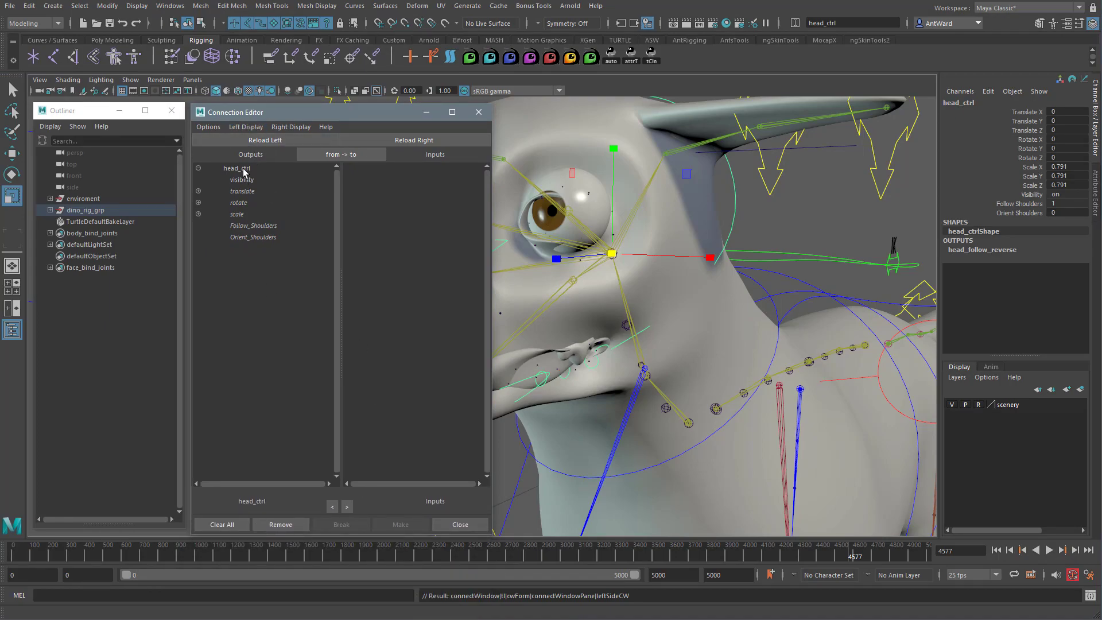
left_click(539, 232)
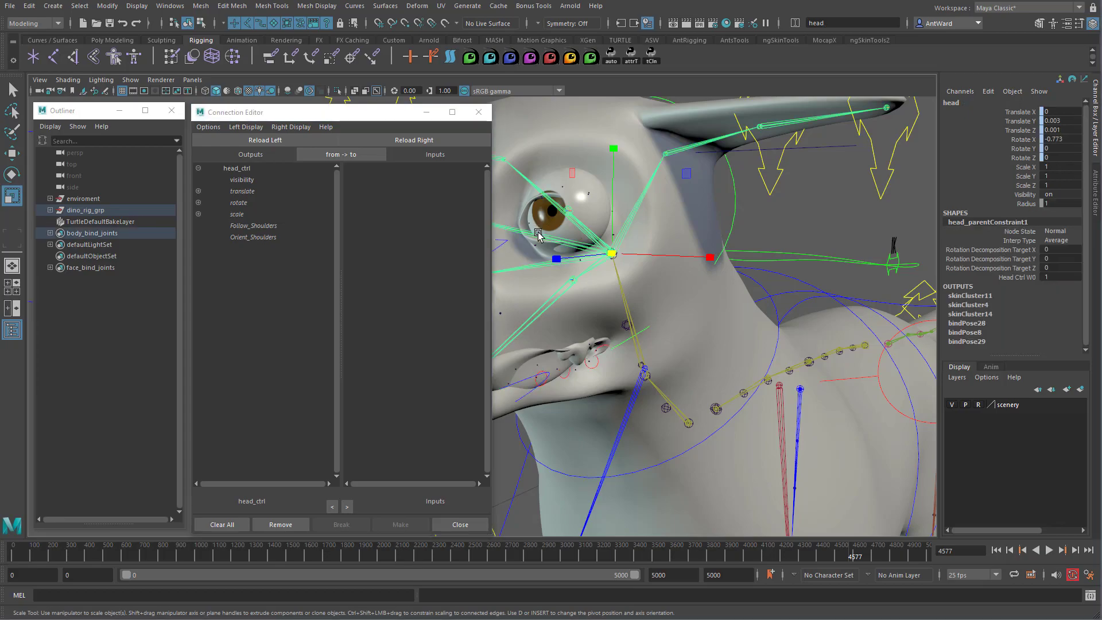
left_click(371, 143)
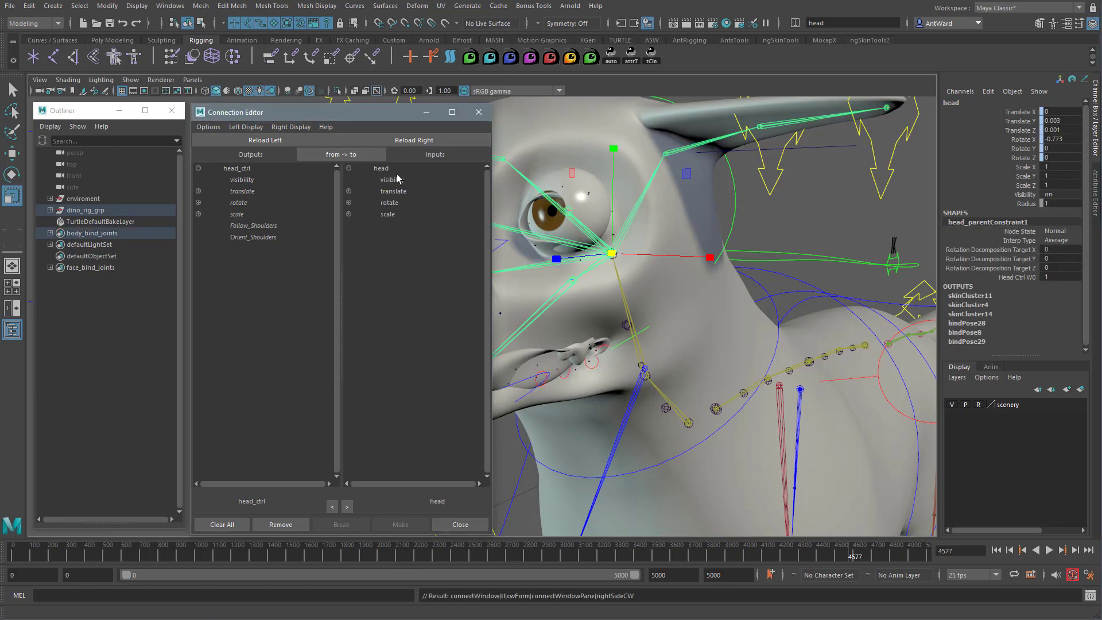
Connect head_ctrl's scale to the head joint's scale and close the Connection Editor.
left_click(255, 217)
left_click(401, 220)
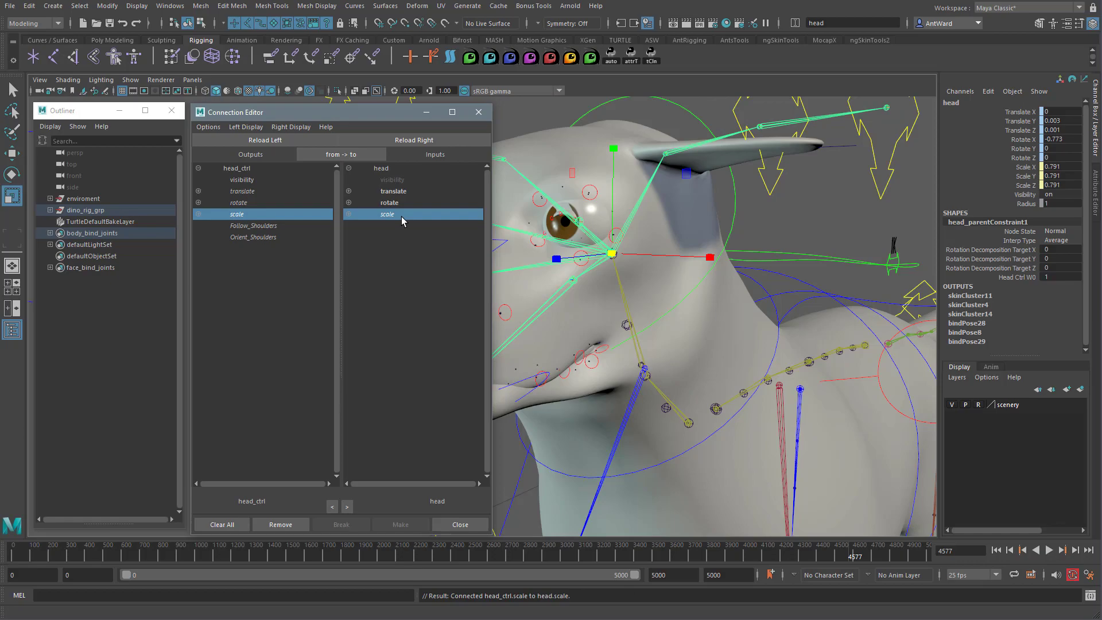
left_click(479, 113)
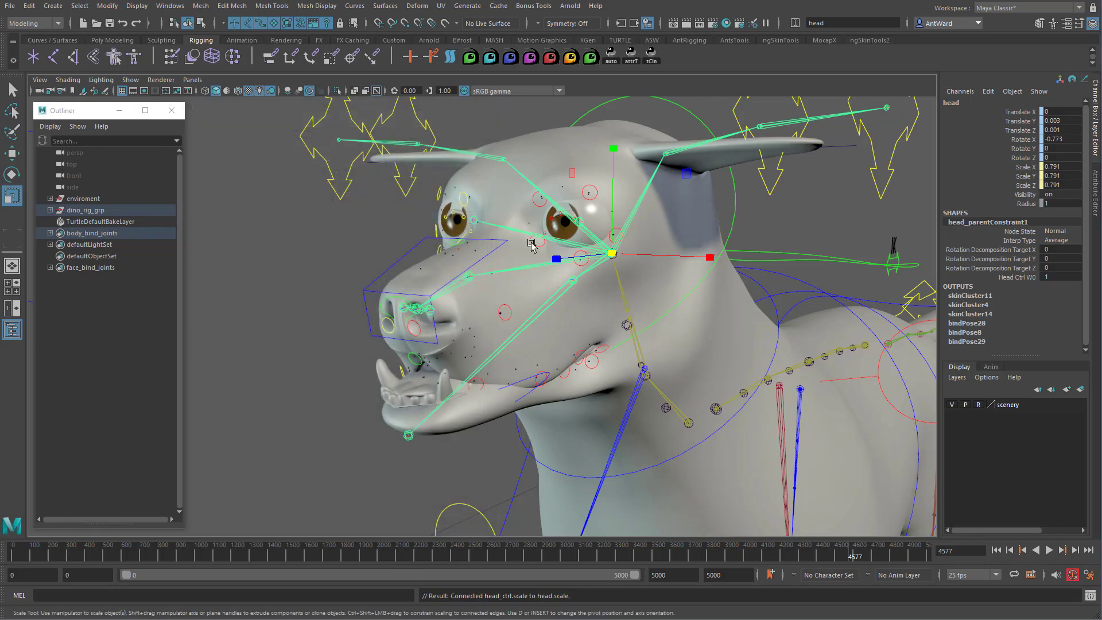
Scale head_ctrl uniformly to about 0.77 to test how the head and face joints follow.
left_click(731, 208)
left_click_drag(608, 254, 534, 288)
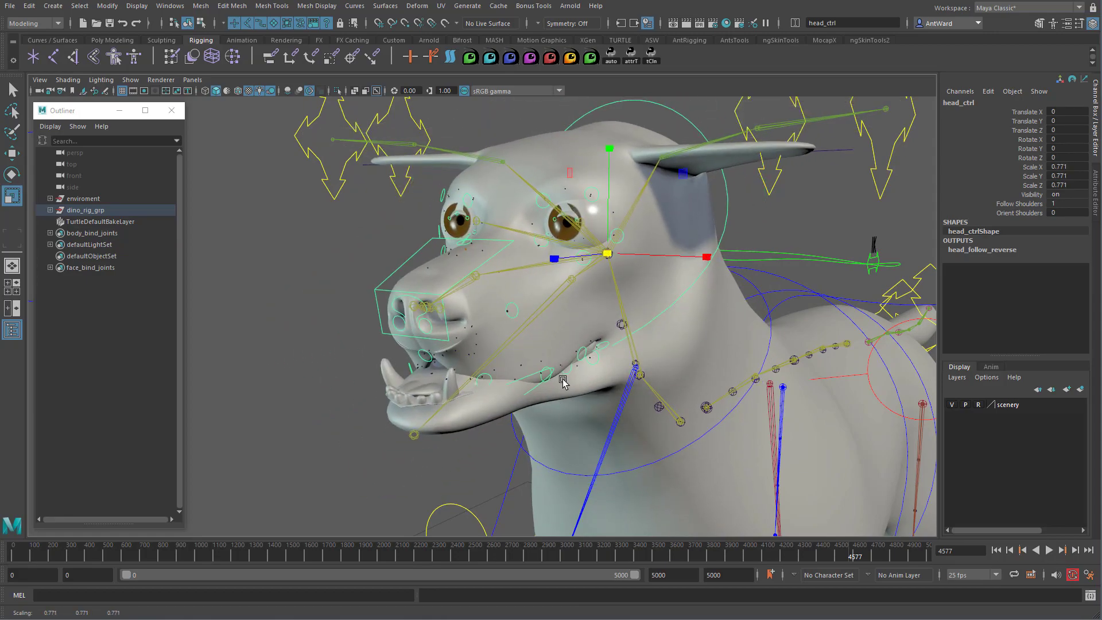
Turn off Segment Scale Compensate on the jaw_base joint.
left_click(559, 296)
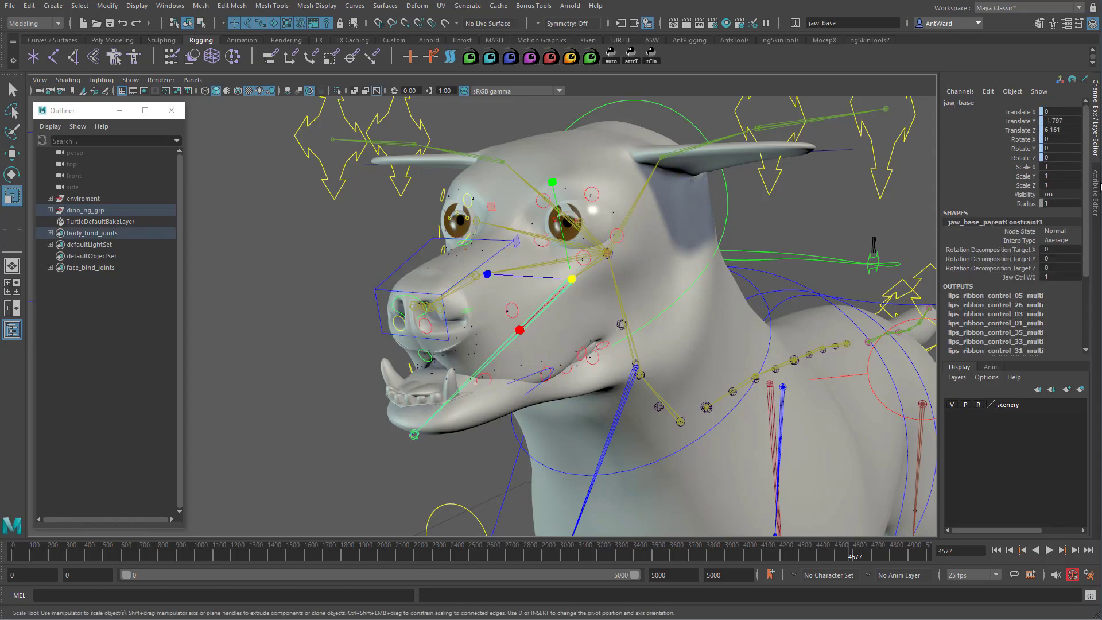
left_click(1096, 189)
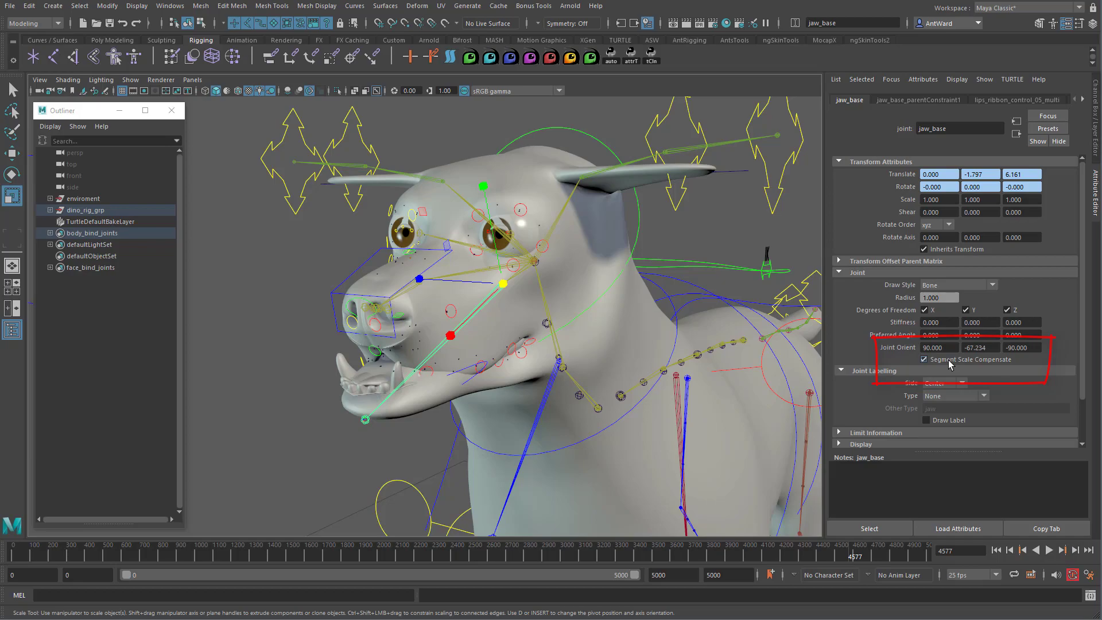
left_click(924, 359)
Turn off Segment Scale Compensate on the l_eye, r_eye and snout joints.
right_click_drag(376, 338, 438, 328, "alt")
left_click_drag(438, 328, 591, 310, "alt")
left_click(531, 240)
left_click(951, 365)
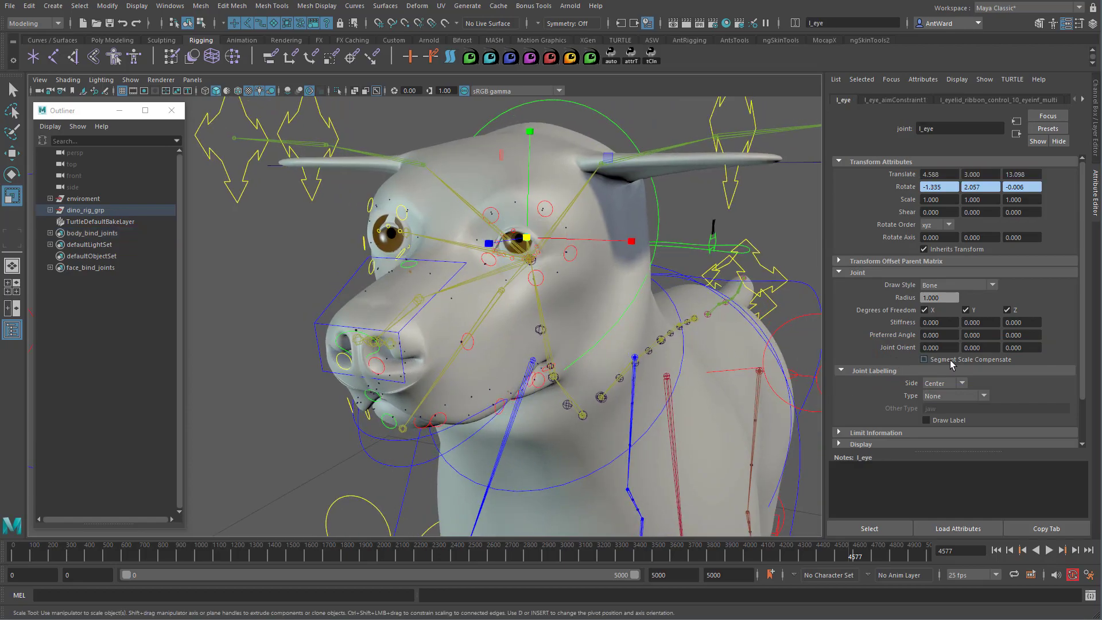
left_click(402, 235)
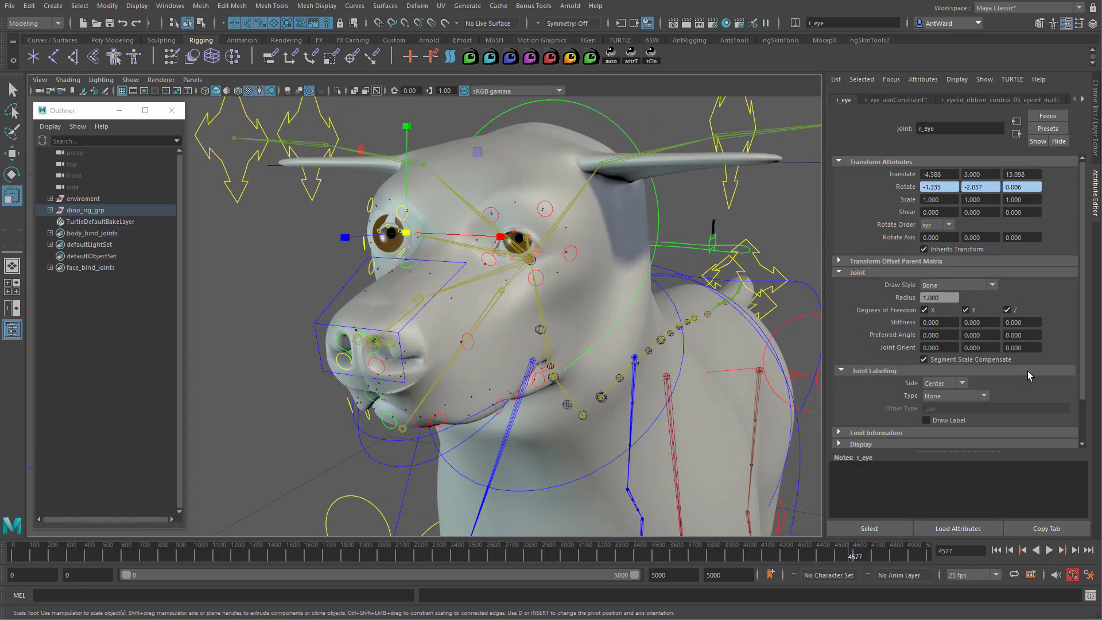
left_click(991, 360)
left_click_drag(464, 320, 410, 304, "alt")
left_click(395, 297)
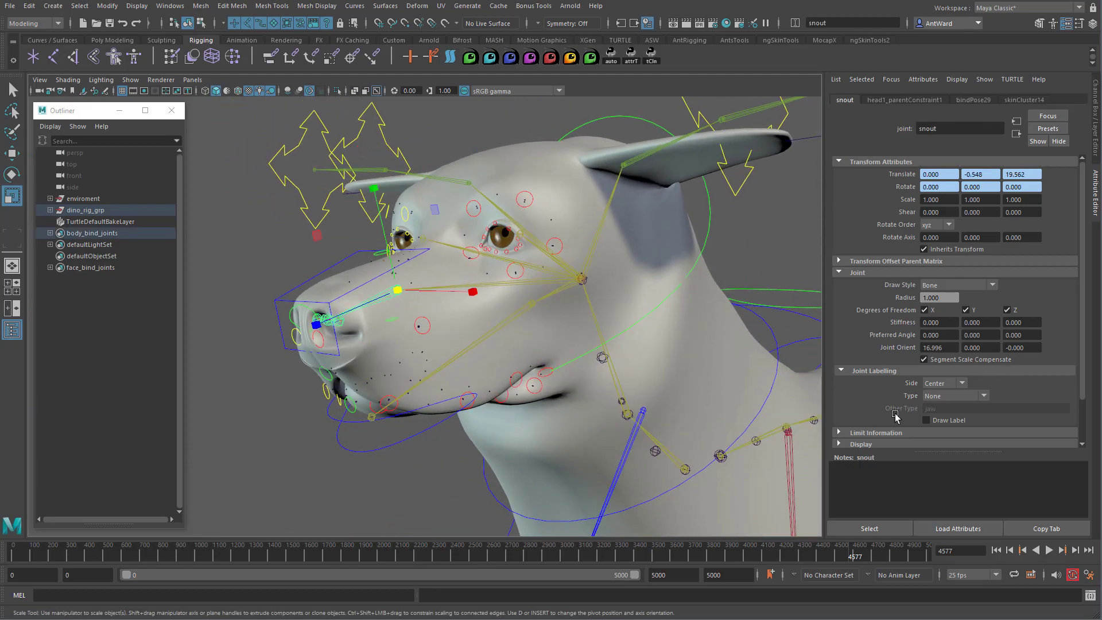
left_click(987, 362)
Try scaling head_ctrl to check that the whole face follows, and undo the last scale.
mouse_move(394, 372)
left_mouse_down("alt")
mouse_move(419, 373)
mouse_move(394, 372)
left_mouse_up("alt")
right_click_drag(394, 372, 359, 372, "alt")
left_click(640, 238)
left_click_drag(536, 295, 626, 288, "alt")
left_click_drag(541, 181, 515, 178)
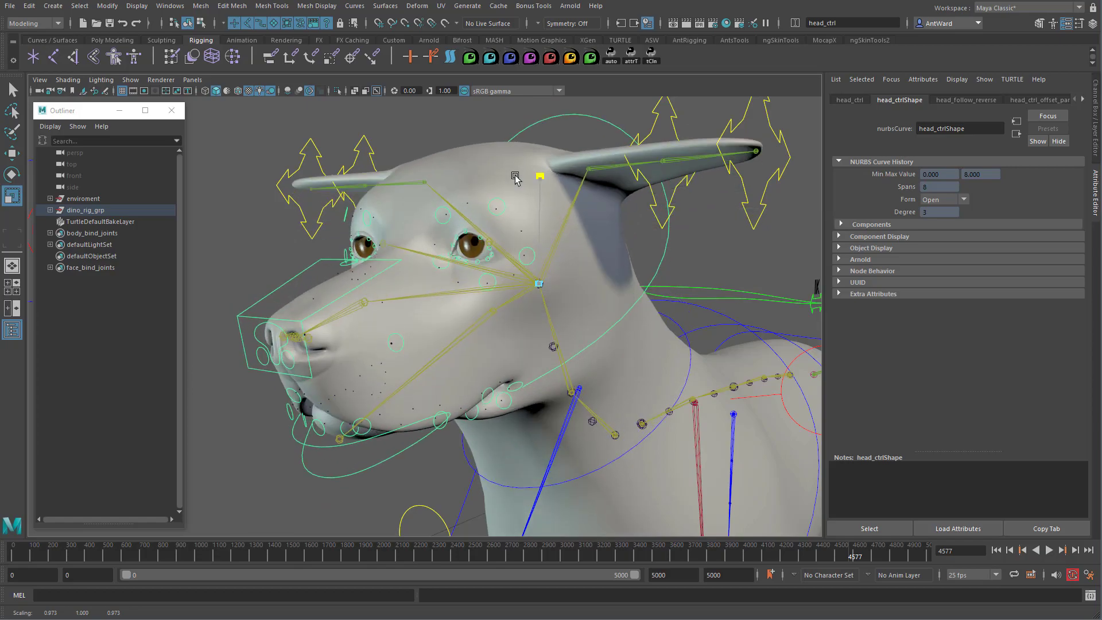
left_click_drag(482, 286, 598, 290)
key("ctrl+z")
right_click_drag(626, 290, 241, 301, "alt")
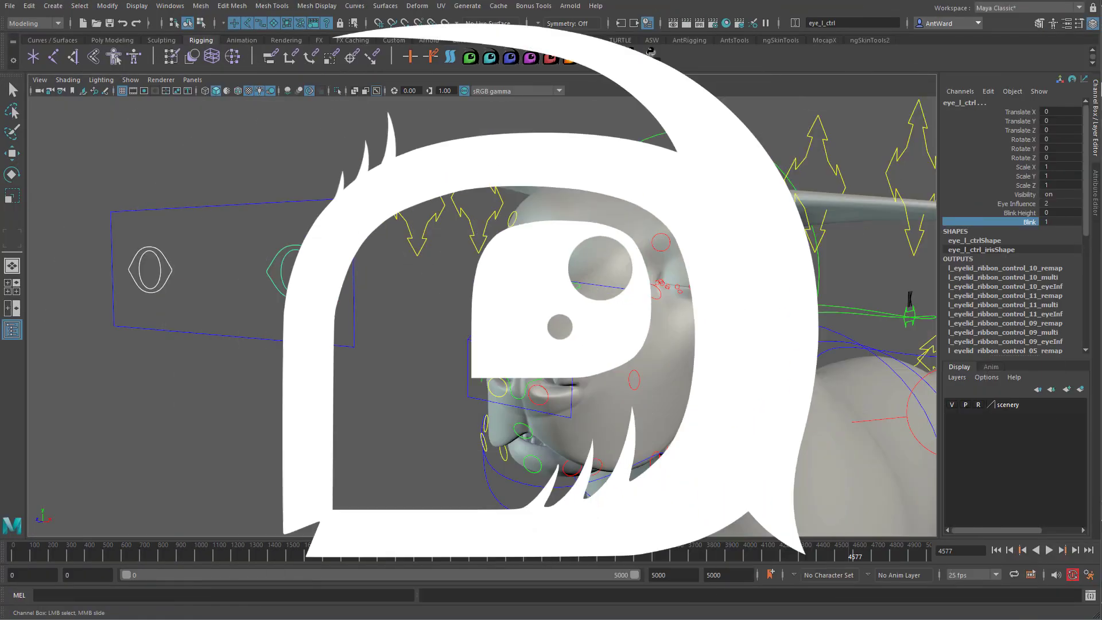
Test the closed eyelids with Blink Height at about -11.1 on the eye controls, and reset Blink Height to 0.
left_click(1016, 205)
middle_click_drag(803, 251, 776, 259)
left_click(1014, 212)
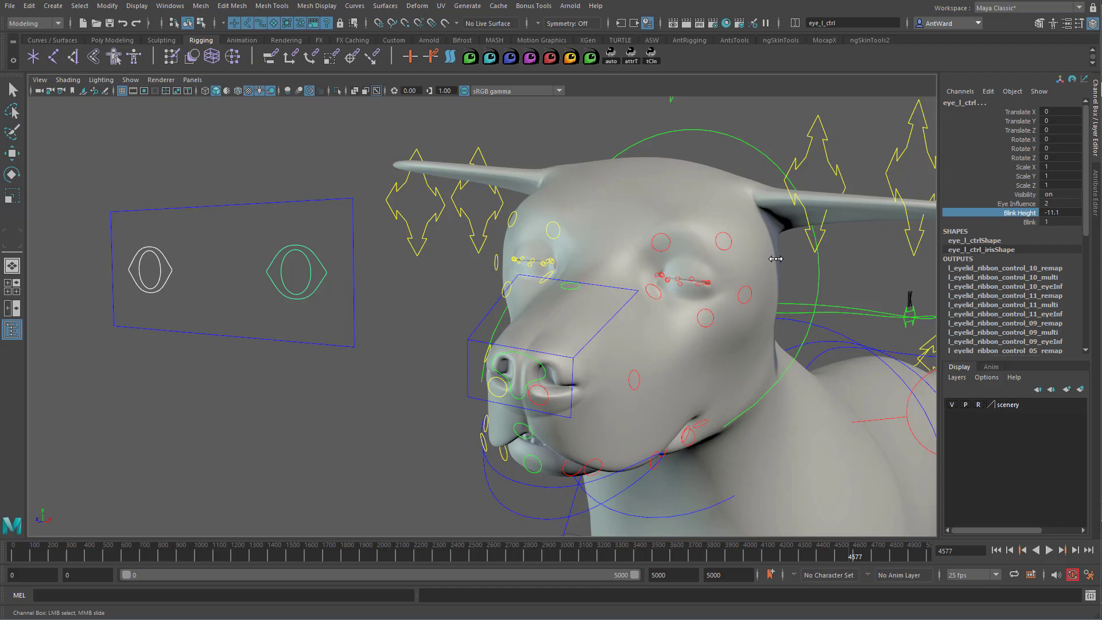
left_click(1030, 222)
mouse_move(855, 259)
middle_mouse_down()
mouse_move(841, 258)
mouse_move(858, 255)
middle_mouse_up()
double_click(1061, 214)
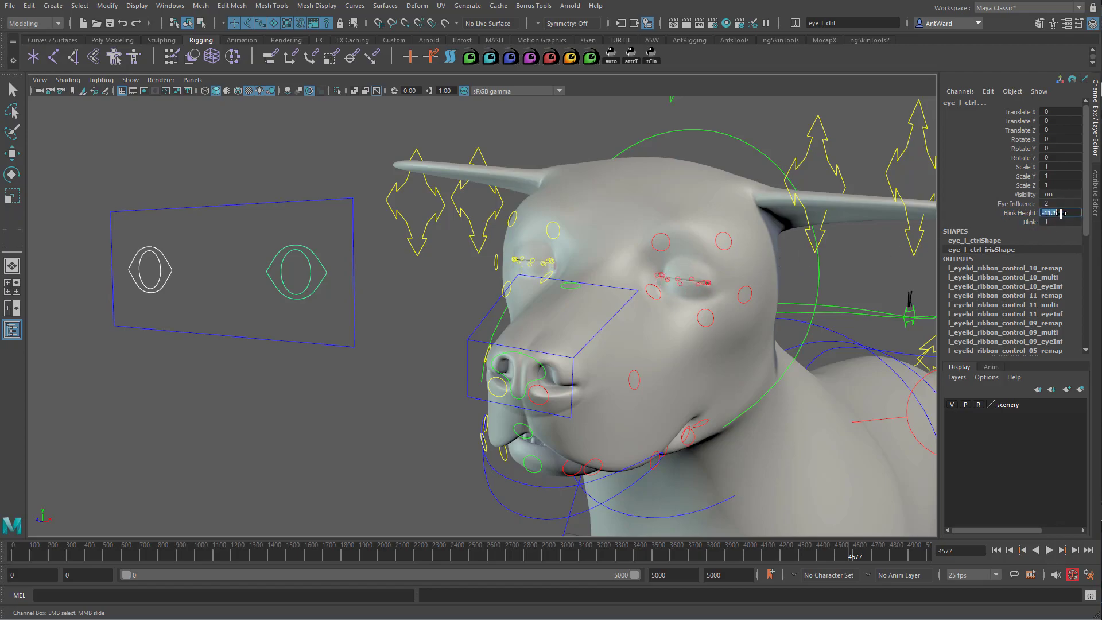
type("0")
key("Return")
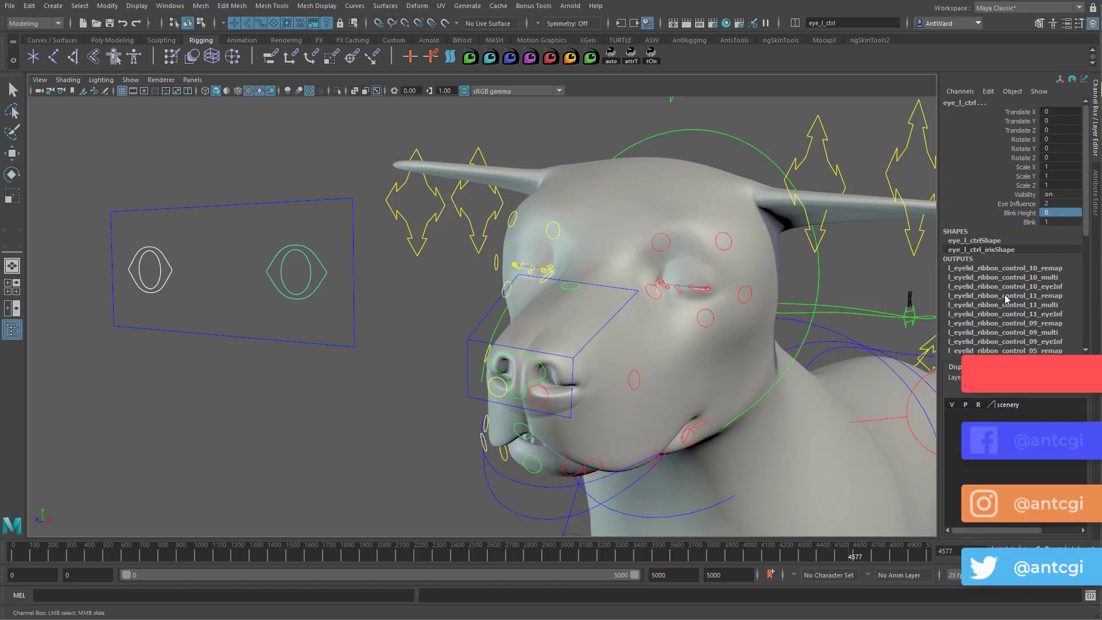
Try moving an upper eyelid control on the character's closed left eye, and undo the test edits.
scroll(600, 302, "up", 8)
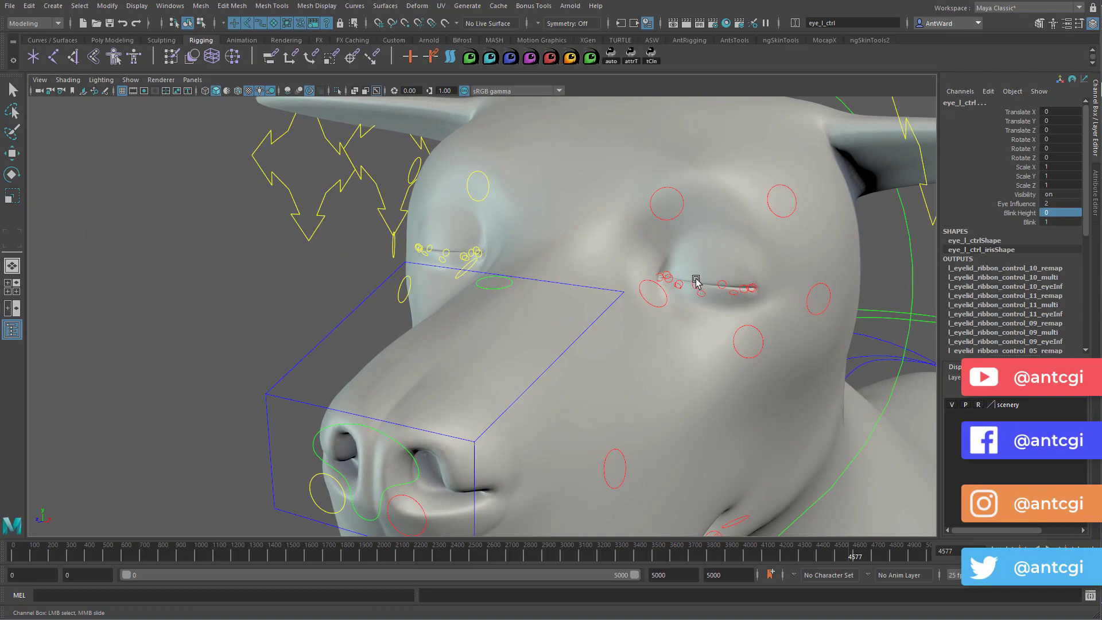
left_click(697, 284)
key("w")
left_click_drag(704, 306, 648, 305, "alt")
left_click_drag(574, 285, 601, 217)
key("ctrl+z")
left_click(327, 227)
left_click(611, 290)
mouse_move(609, 299)
left_mouse_down("alt")
mouse_move(644, 304)
mouse_move(625, 310)
left_mouse_up("alt")
key("ctrl+z")
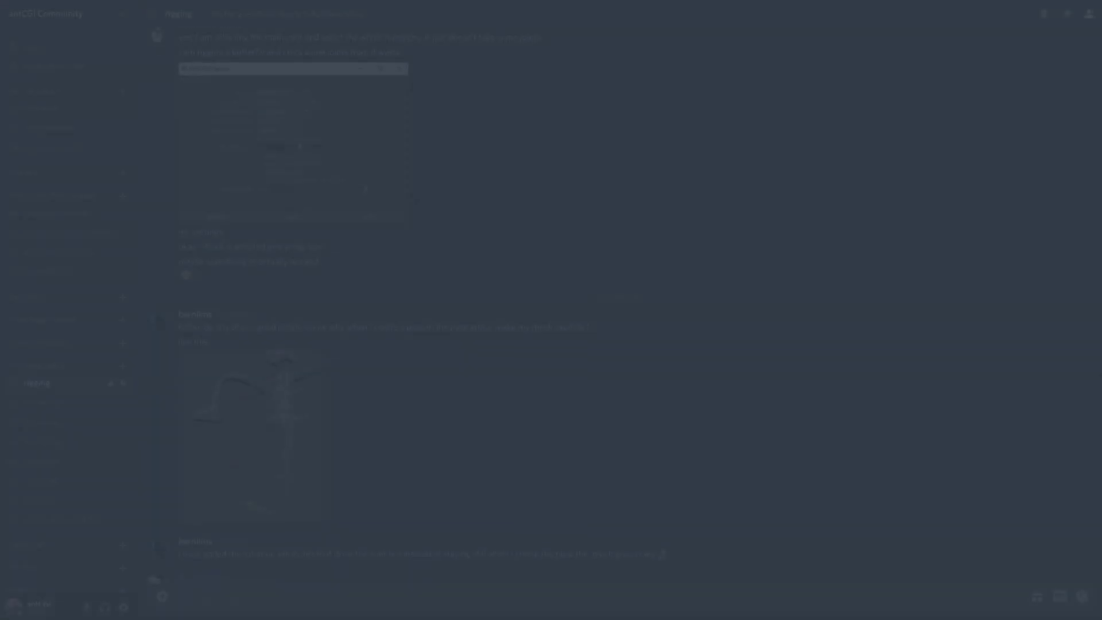